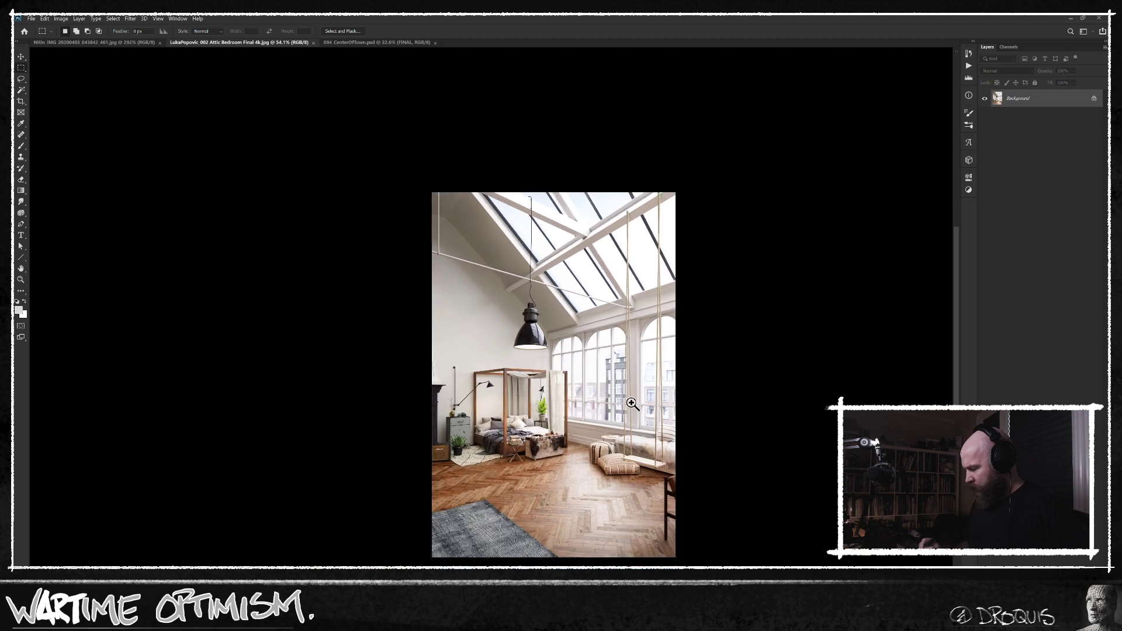
Switch the attic bedroom image to full-screen display mode with the menu bar kept.
key("f")
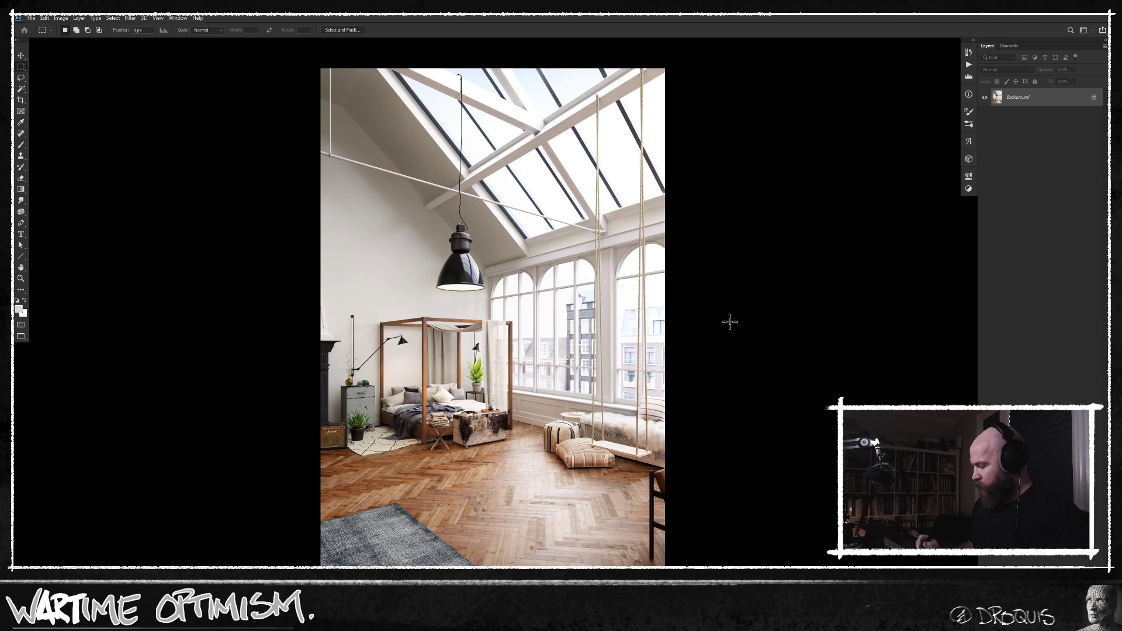
left_click(419, 142, "alt")
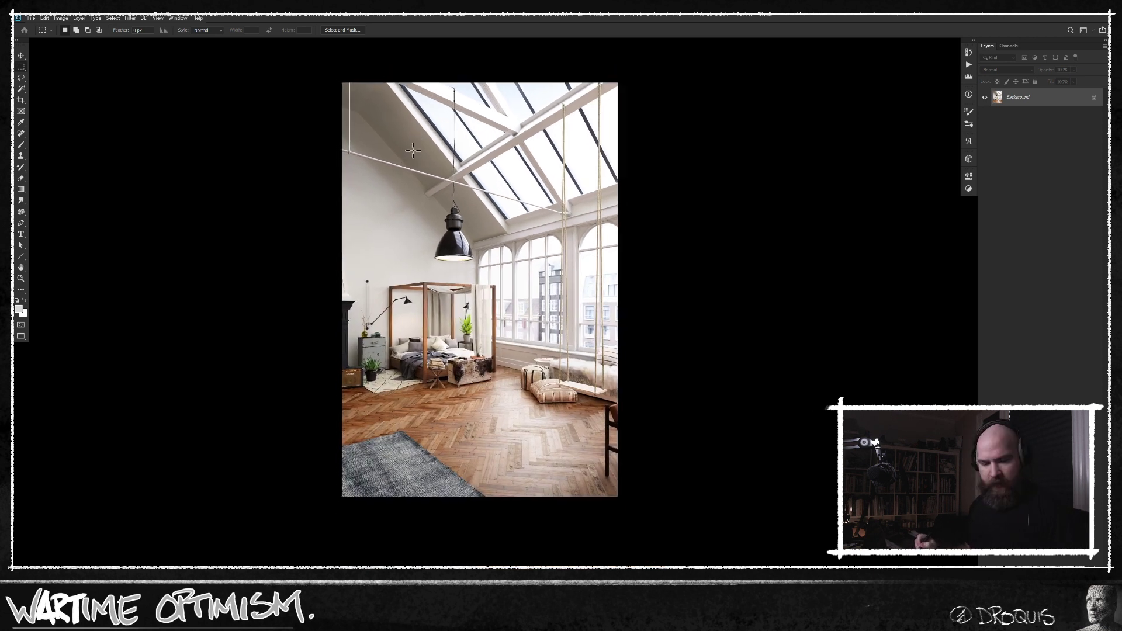
Outline the black pendant lamp with a freehand lasso selection and clear the selection again.
key("l")
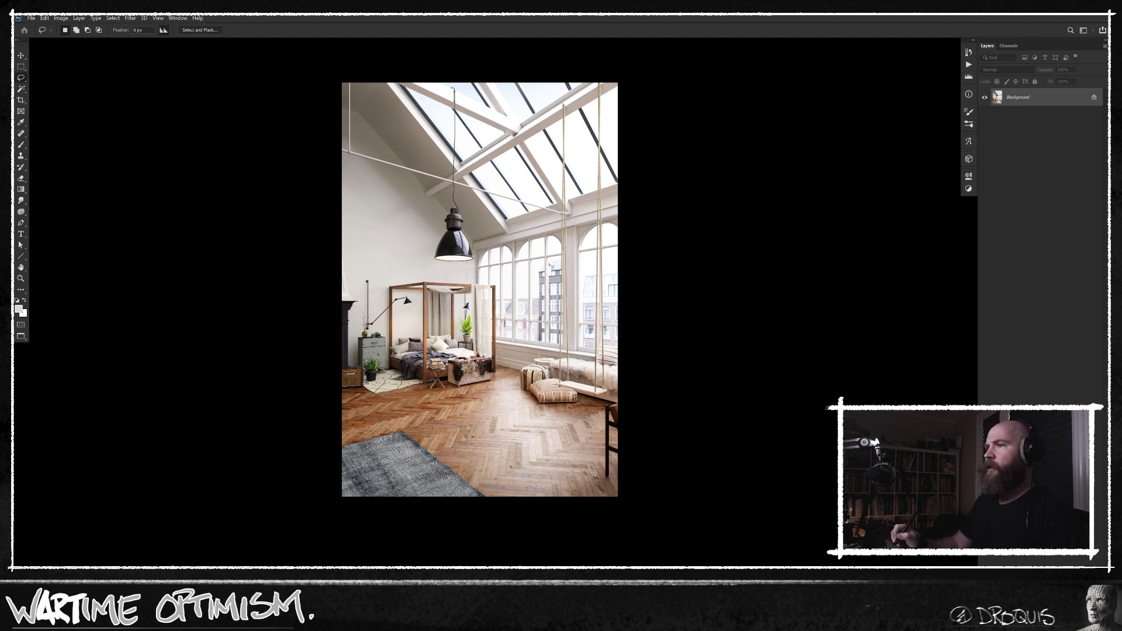
mouse_move(446, 287)
left_mouse_down()
mouse_move(480, 266)
mouse_move(450, 194)
mouse_move(437, 280)
mouse_move(468, 247)
mouse_move(459, 275)
left_mouse_up()
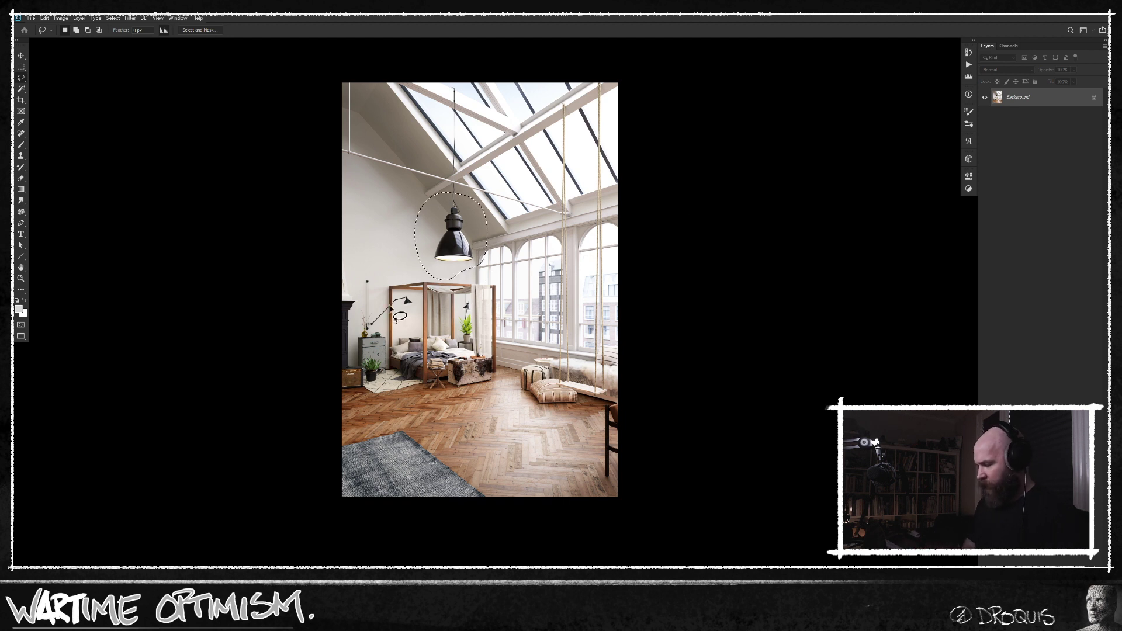
left_click(541, 234)
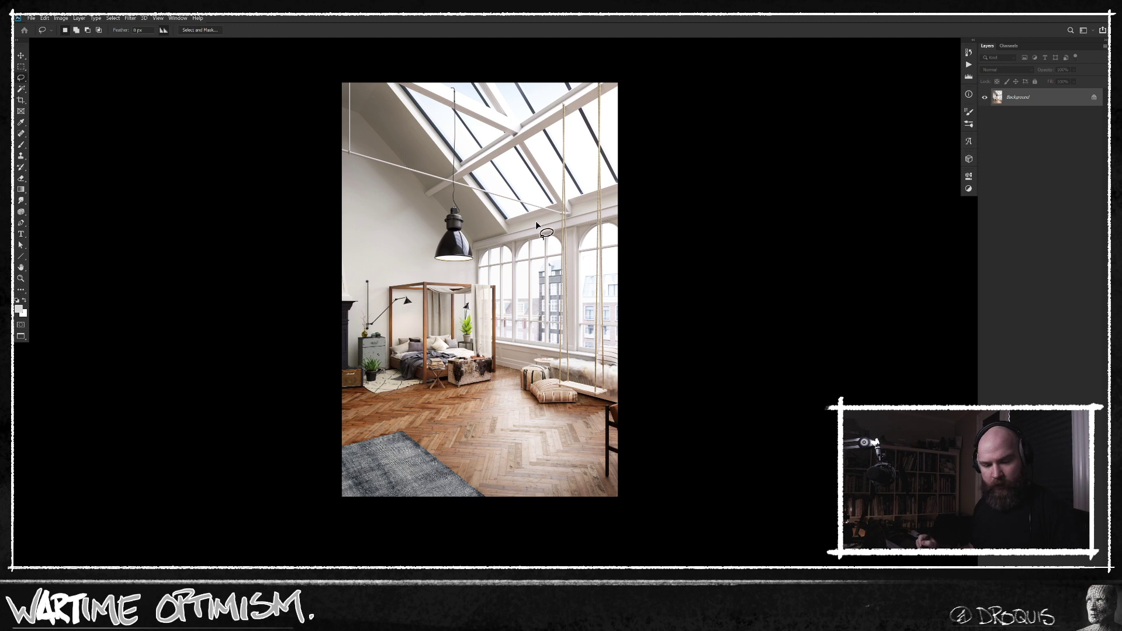
key("v")
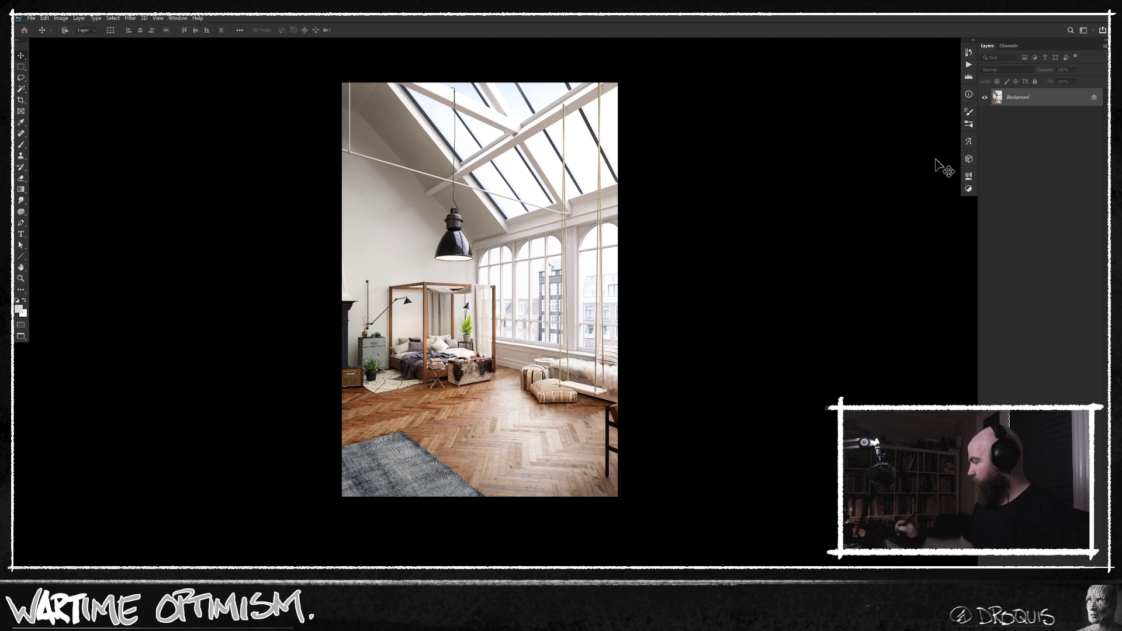
Add a Hue/Saturation adjustment layer and set the saturation to -100 to turn the photo black and white.
scroll(552, 292, "up", 1)
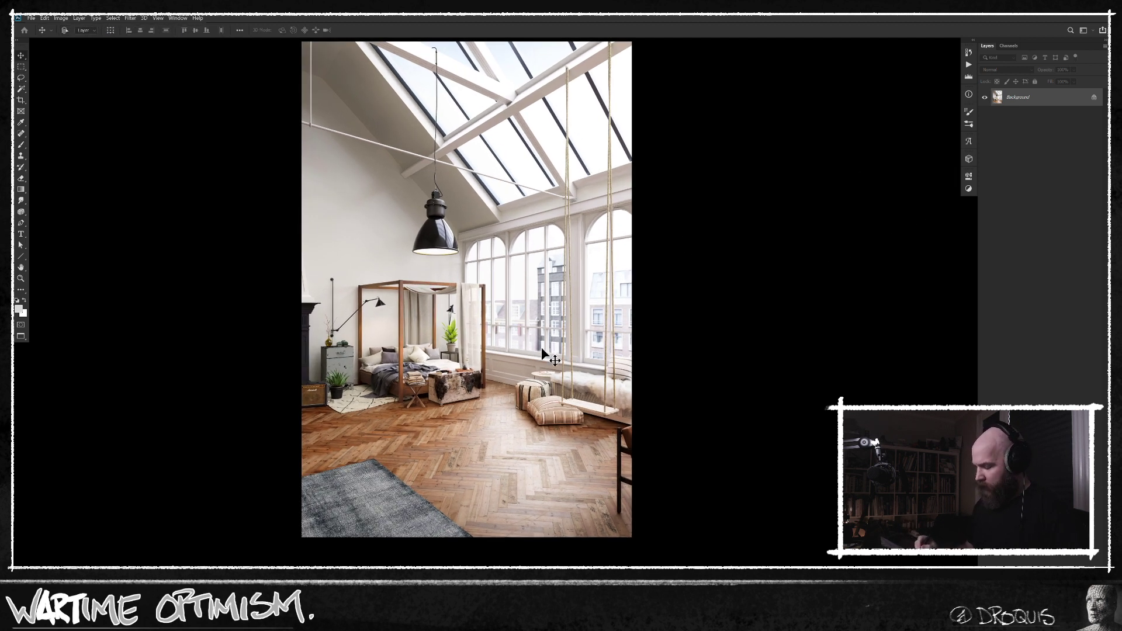
key("ctrl+u")
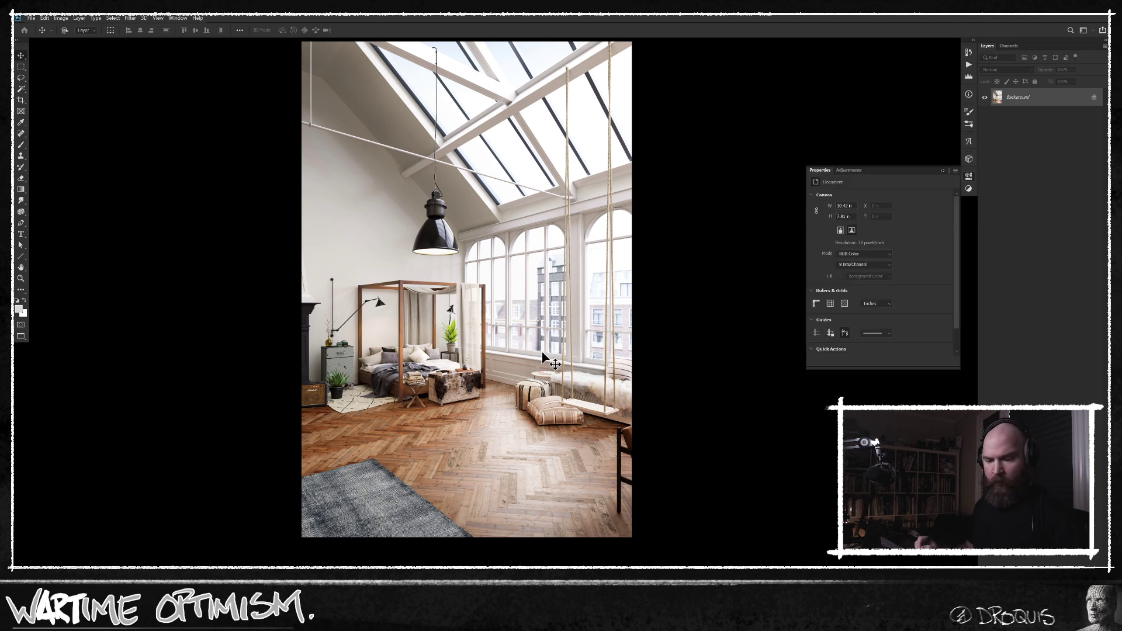
key("Return")
left_click_drag(880, 246, 774, 244)
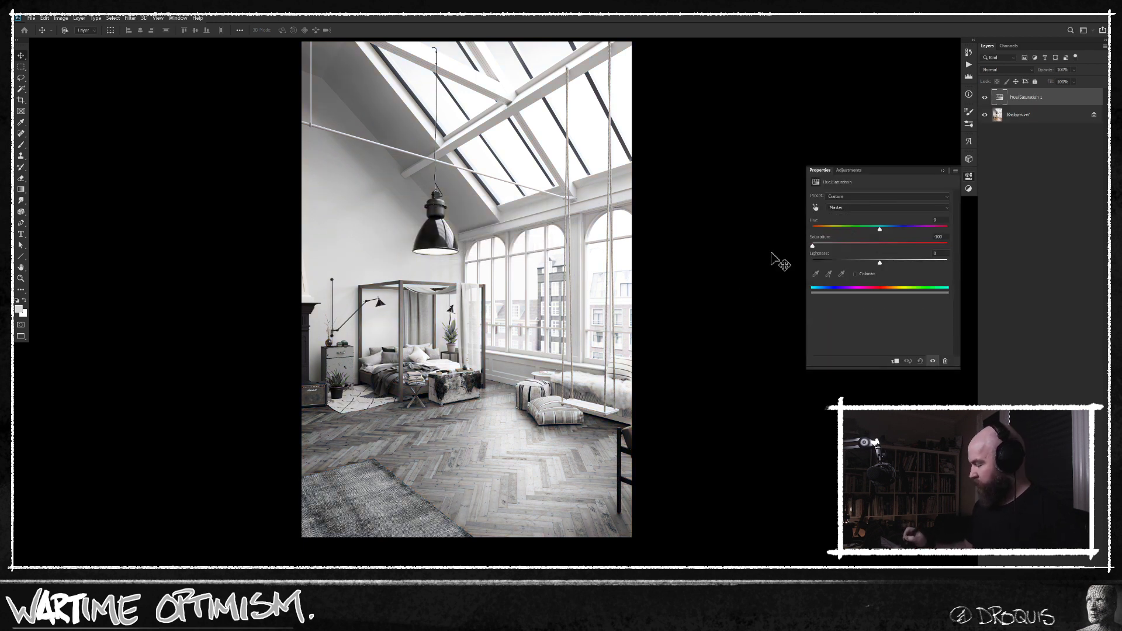
Add a new empty layer above the Hue/Saturation adjustment for painting.
scroll(672, 337, "down", 2)
left_click_drag(671, 335, 561, 368)
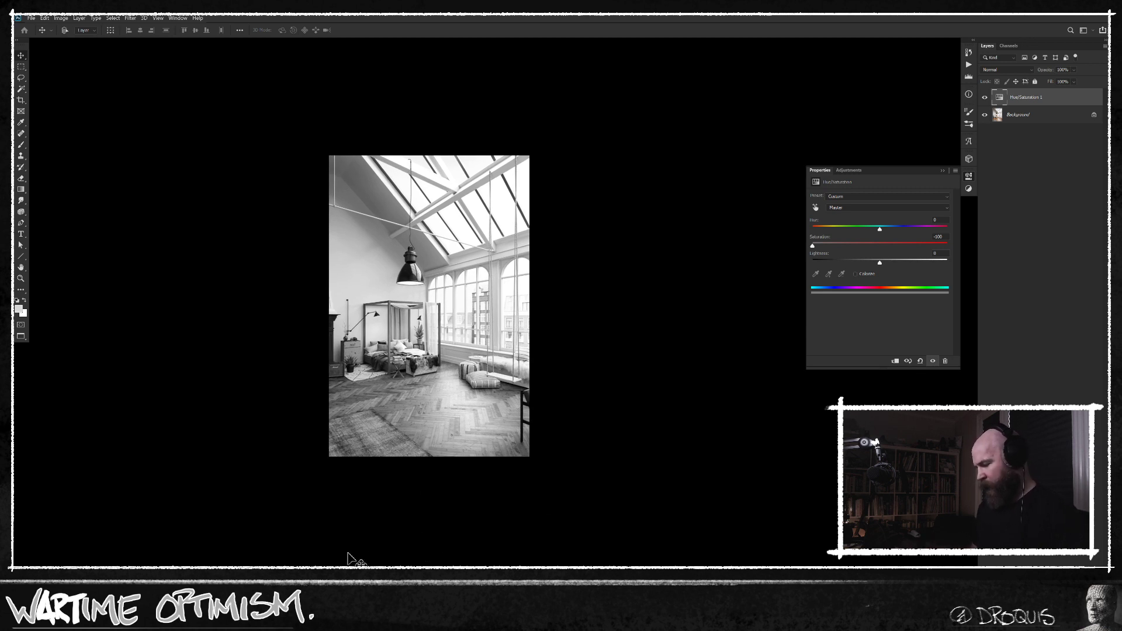
scroll(477, 408, "up", 2)
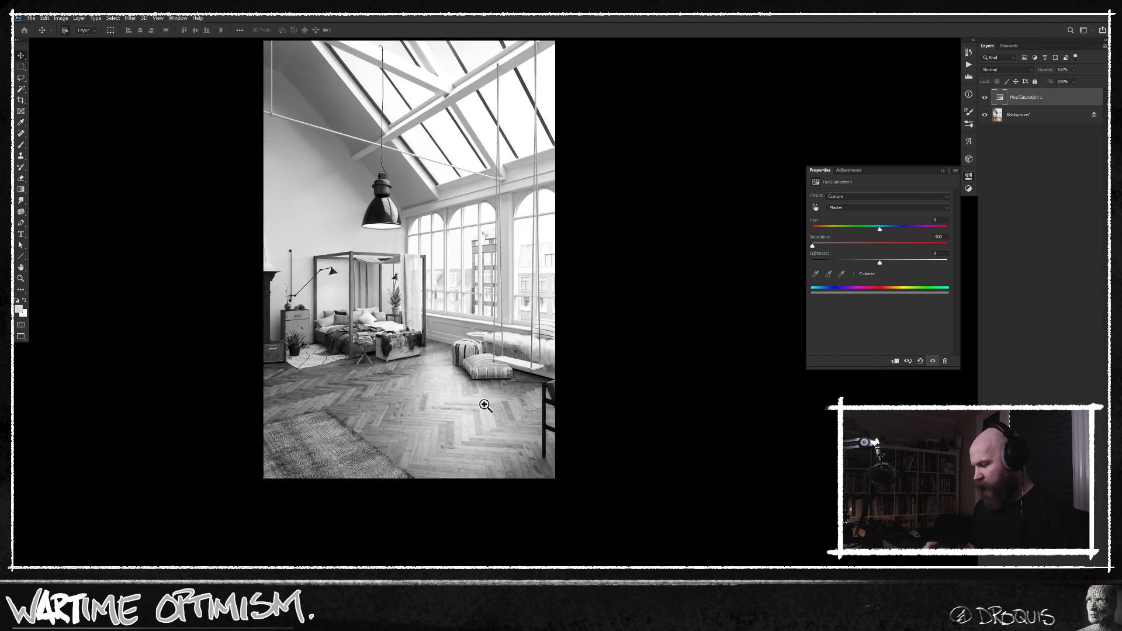
left_click_drag(493, 315, 483, 387)
key("b")
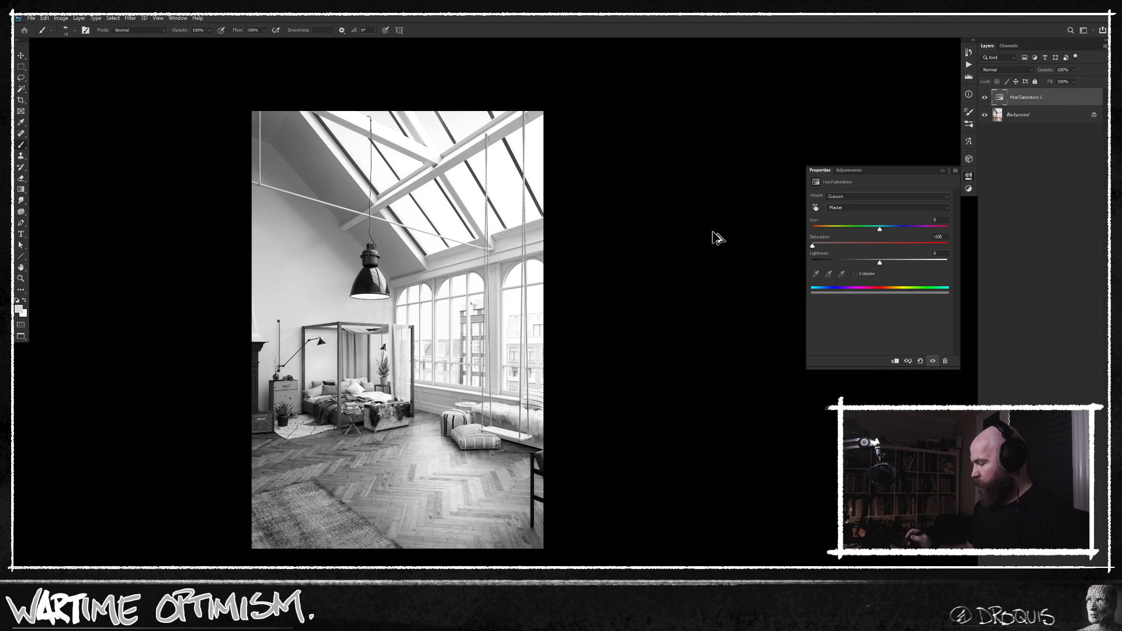
key("ctrl+shift+alt+n")
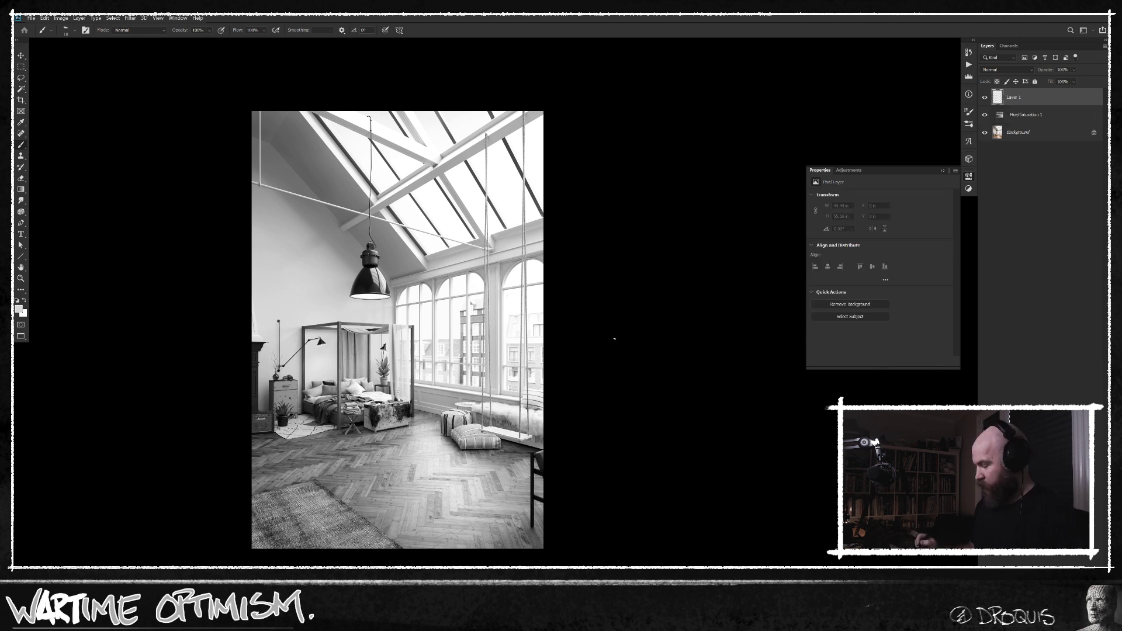
Choose a thin brush preset and set the foreground colour to red, d60000.
right_click(469, 332)
left_click(622, 442)
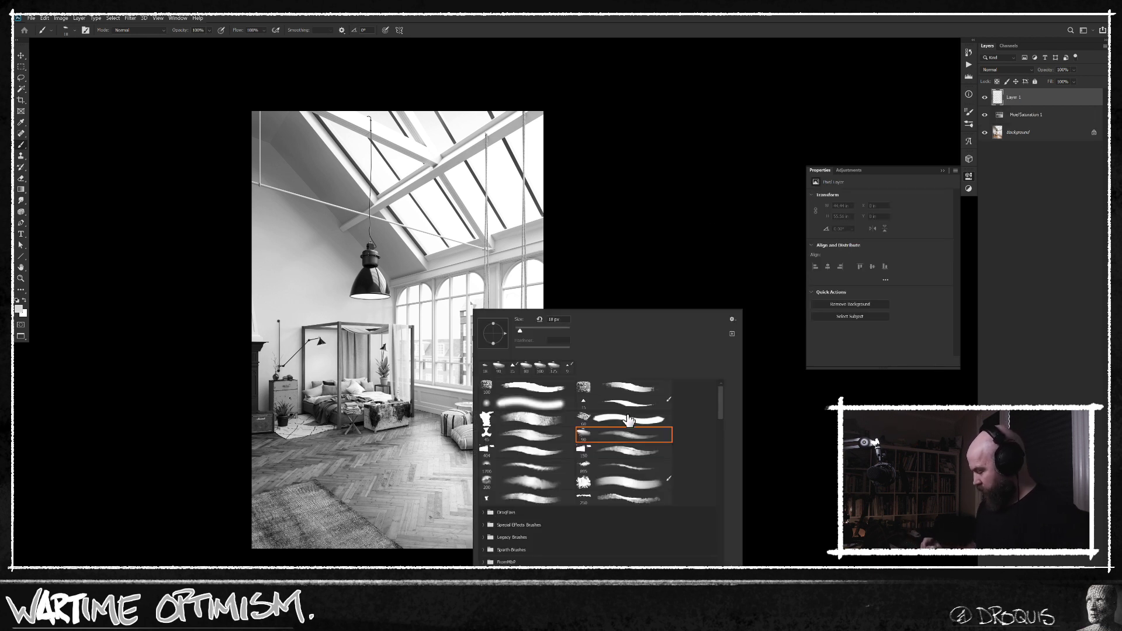
left_click(678, 246)
key("n")
left_click(609, 287)
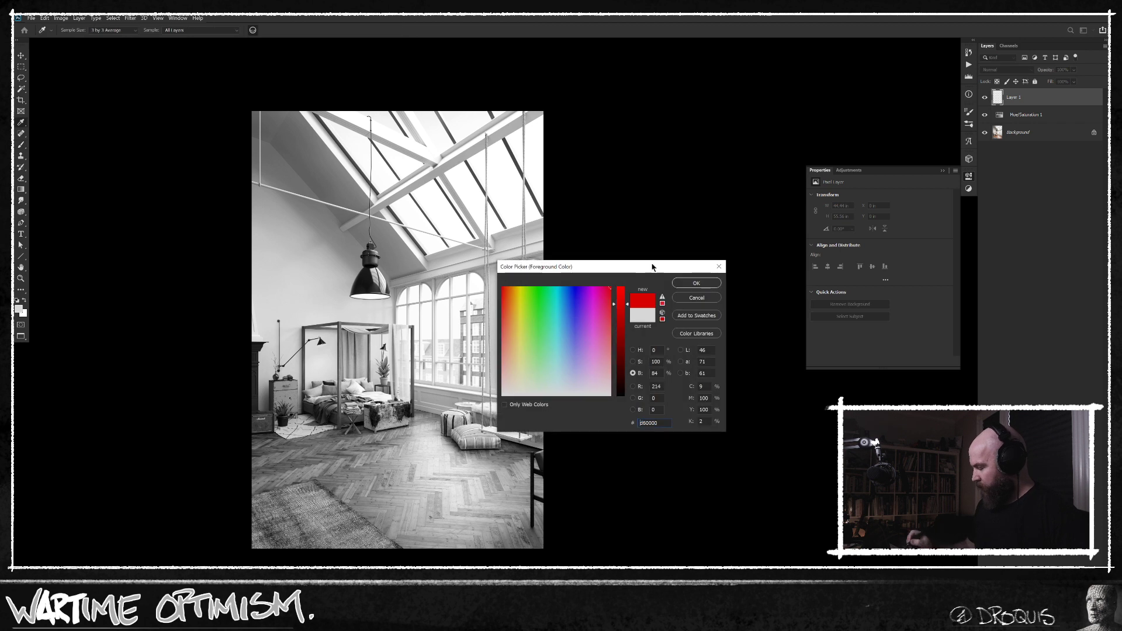
left_click(695, 282)
Circle the pendant lamp in red, draw an arrow down to the floor and mark crossing lines through the spot beneath it.
left_click_drag(355, 235, 345, 257)
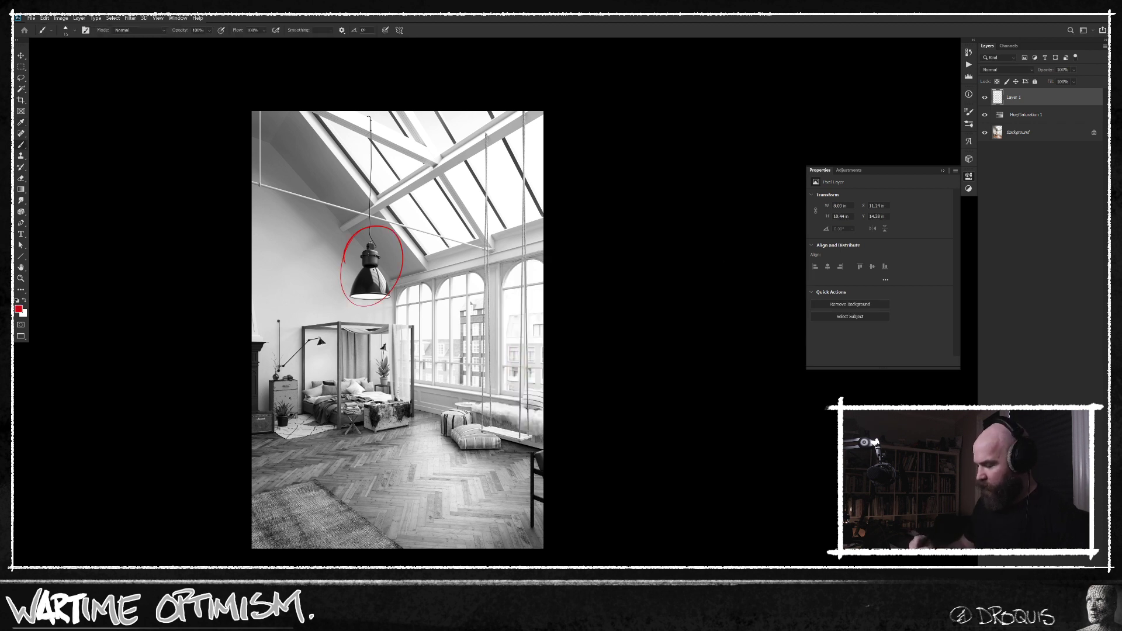
left_click_drag(356, 380, 367, 396)
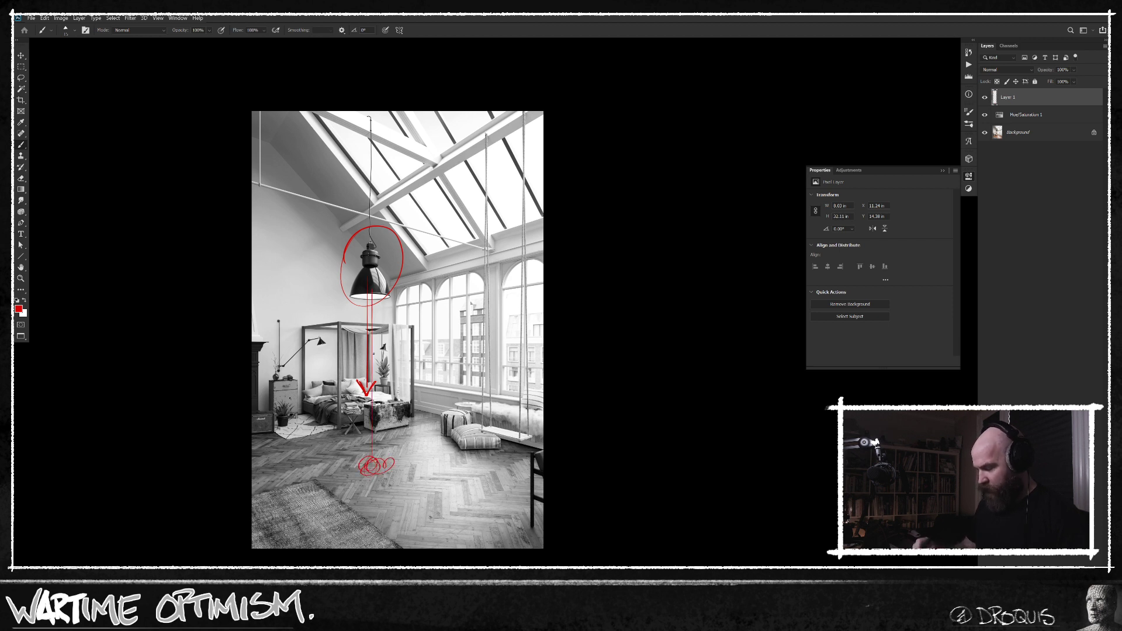
left_click_drag(309, 519, 483, 428)
left_click_drag(377, 461, 497, 428)
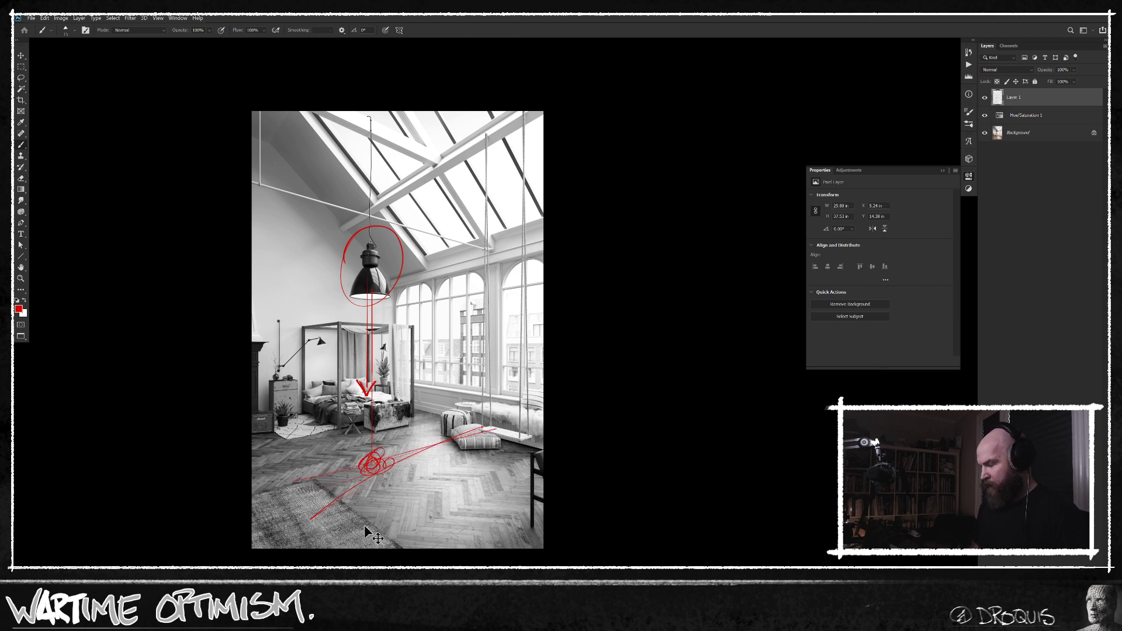
Erase all the red annotation strokes from the painting layer and clear the selection.
key("ctrl+a")
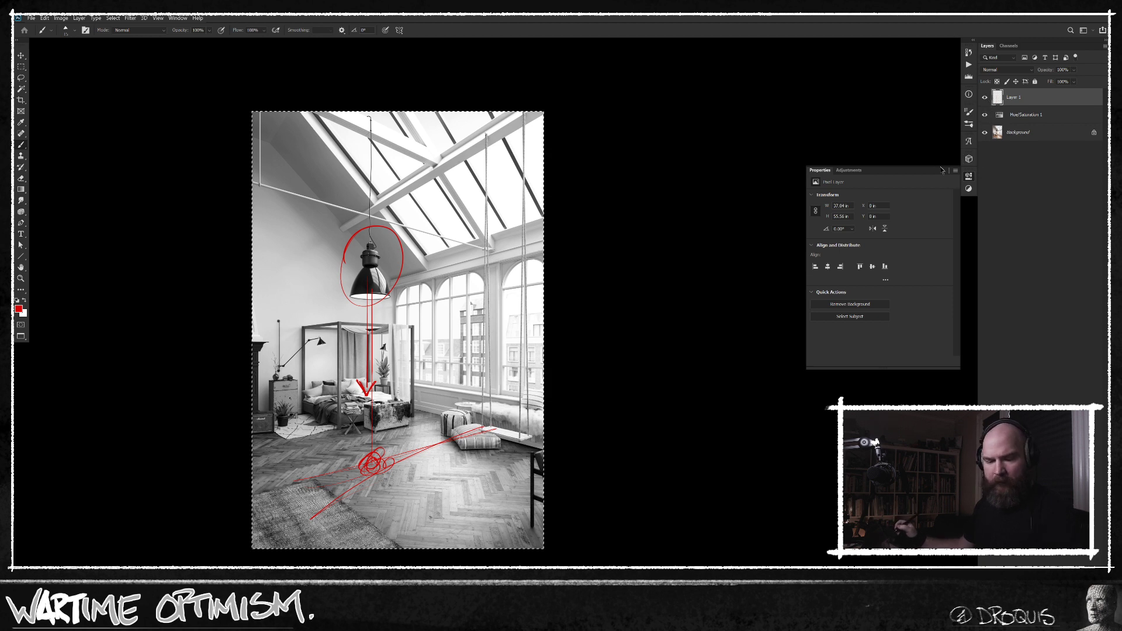
key("Delete")
key("ctrl+d")
key("v")
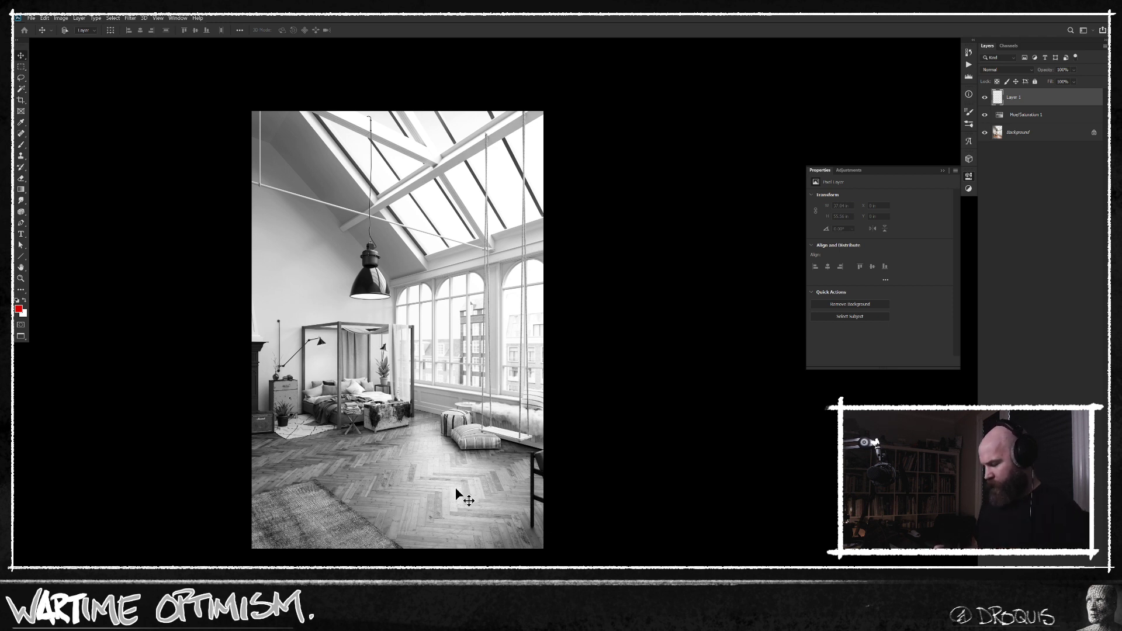
Hide the Hue/Saturation adjustment and copy the upper part of the Background with the pendant lamp to a new layer.
left_click(985, 115)
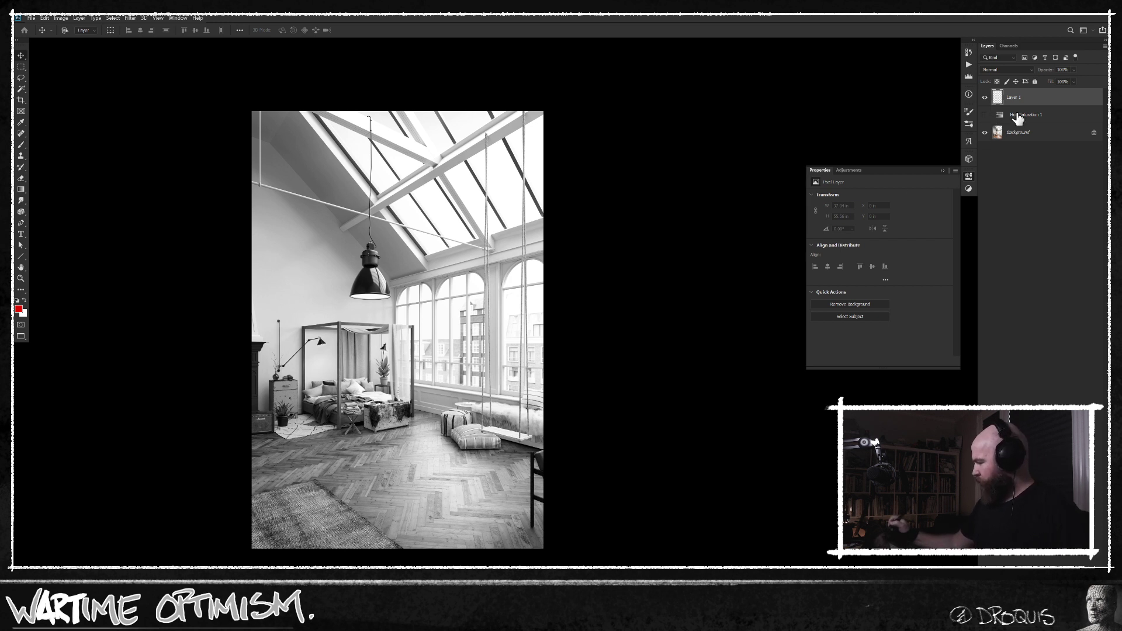
left_click(1023, 114)
left_click(1019, 132)
key("l")
mouse_move(292, 321)
left_mouse_down()
mouse_move(517, 282)
mouse_move(507, 96)
mouse_move(276, 68)
mouse_move(117, 193)
mouse_move(82, 319)
left_mouse_up()
key("ctrl+j")
Shift the copied lamp piece toward the windows and scale it up slightly with Free Transform.
key("v")
left_click_drag(426, 296, 481, 281)
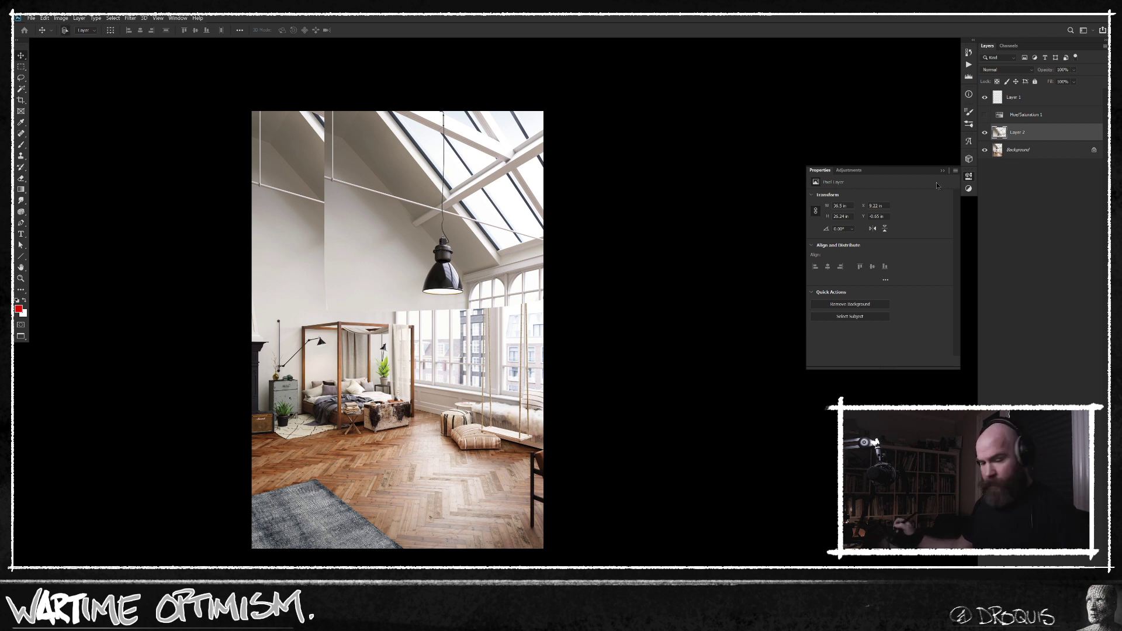
key("ctrl+t")
left_click_drag(612, 312, 624, 322)
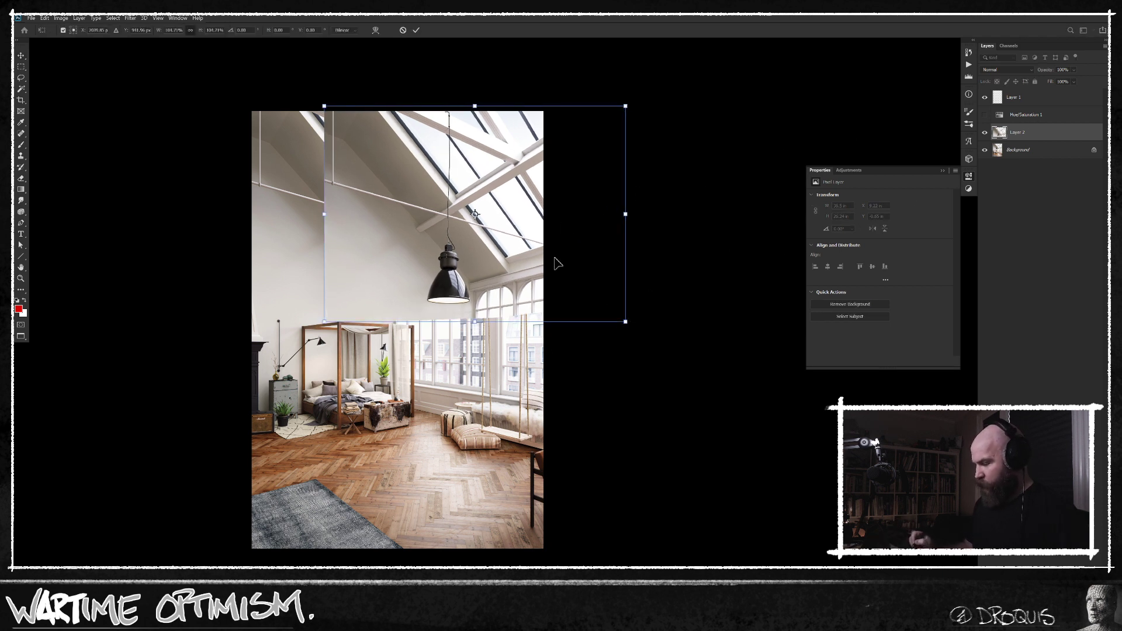
left_click_drag(325, 106, 305, 94)
left_click_drag(511, 234, 513, 227)
key("Return")
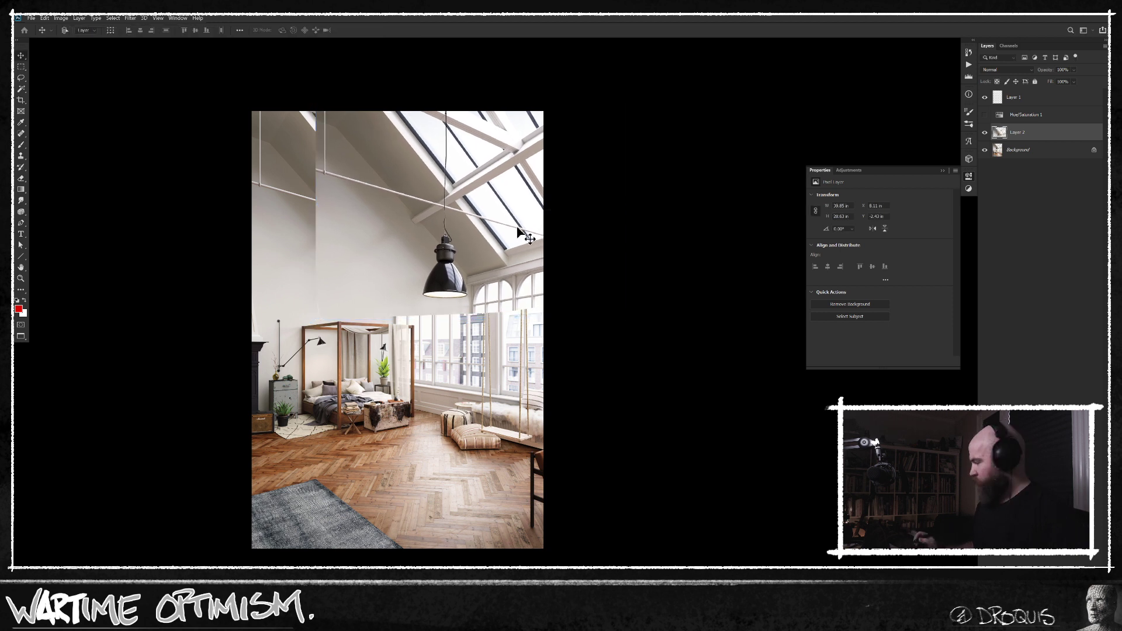
Add a layer mask to the copied lamp layer and set up a textured brush with black as the foreground colour.
left_click(1030, 571)
key("b")
key("e")
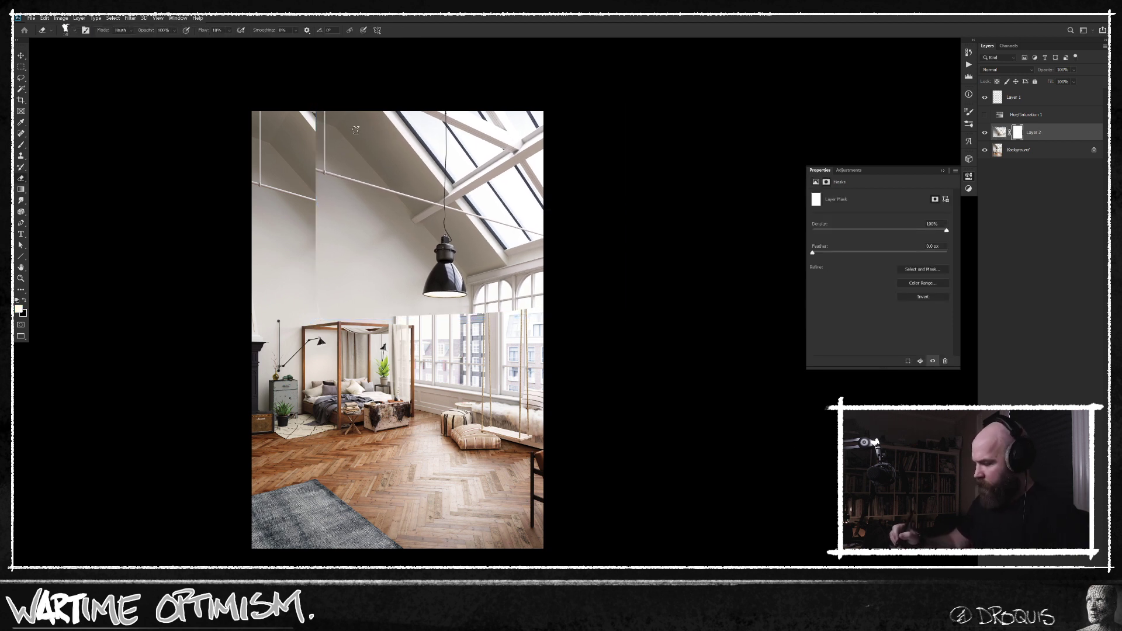
key("b")
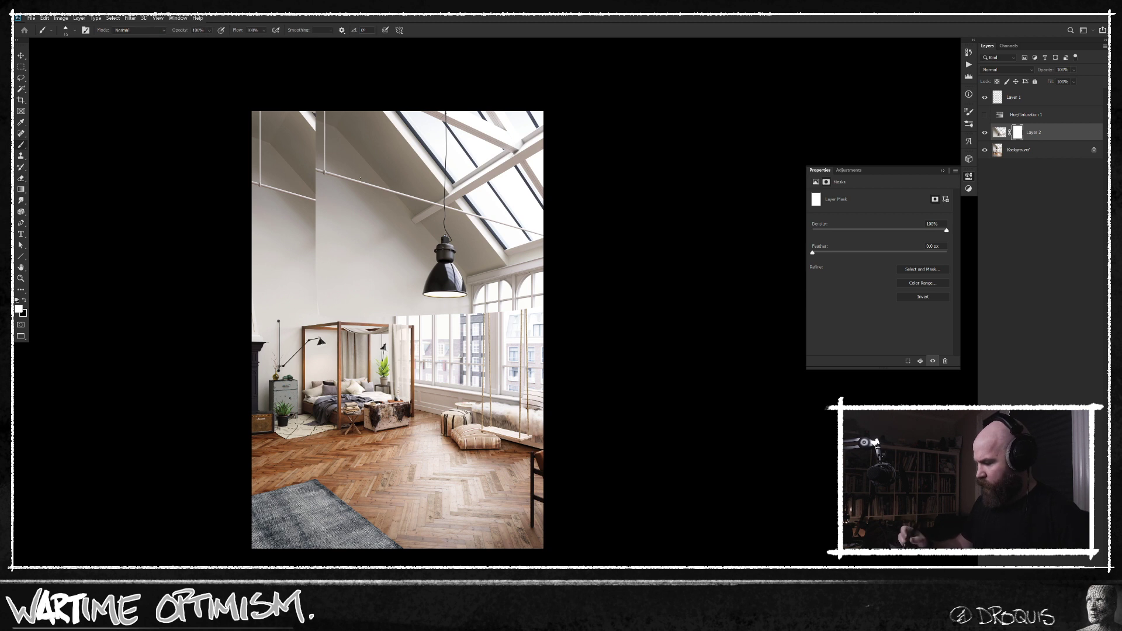
right_click(364, 195)
double_click(543, 318)
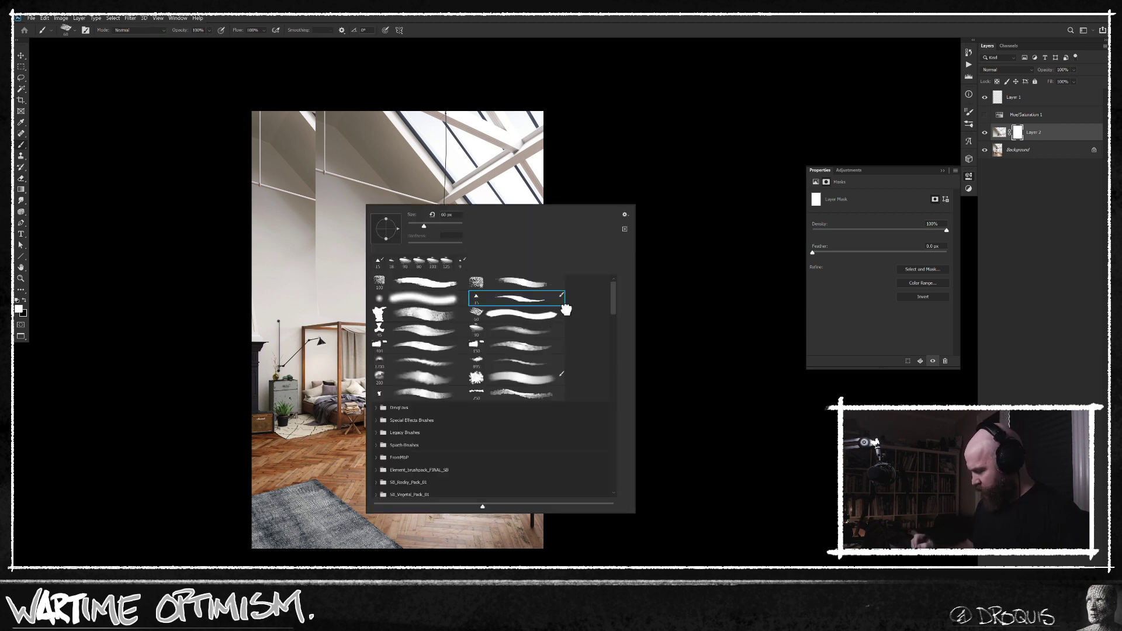
key("x")
Mask out the copied wall beside the lamp and the areas reaching over the original lamp and windows.
left_click_drag(314, 112, 312, 284)
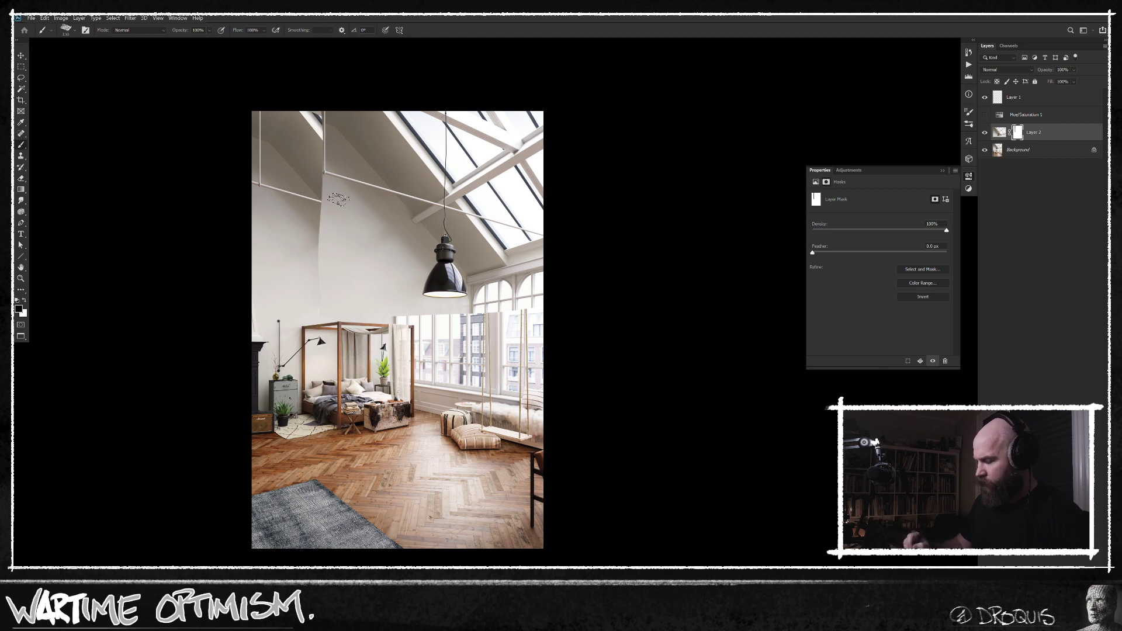
left_click_drag(339, 200, 363, 235)
left_click_drag(326, 118, 325, 293)
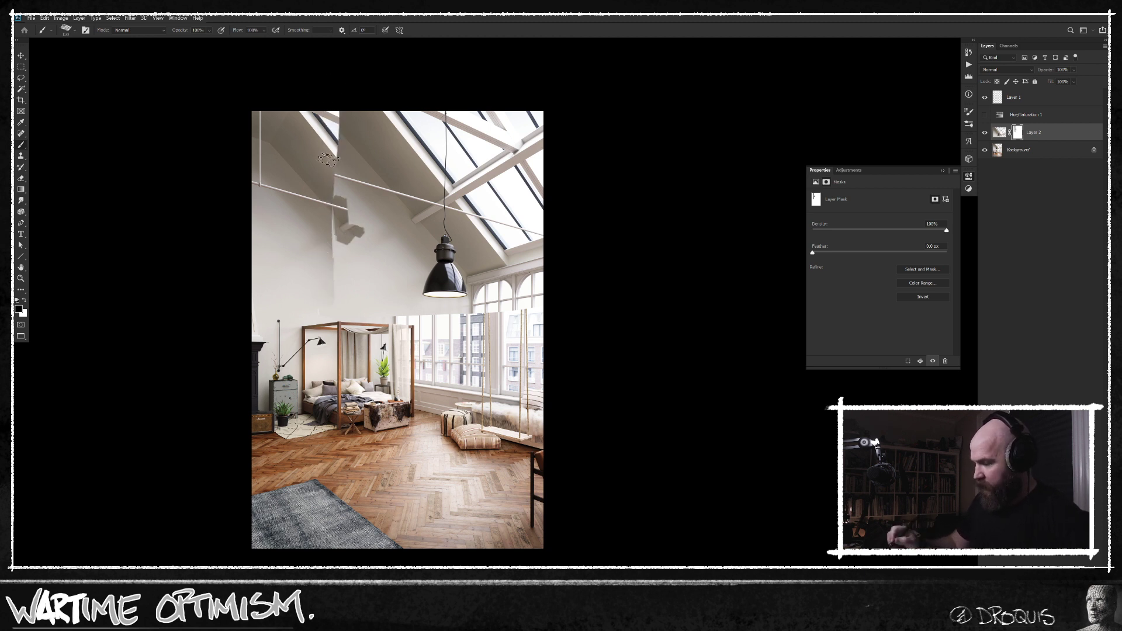
left_click_drag(339, 97, 346, 298)
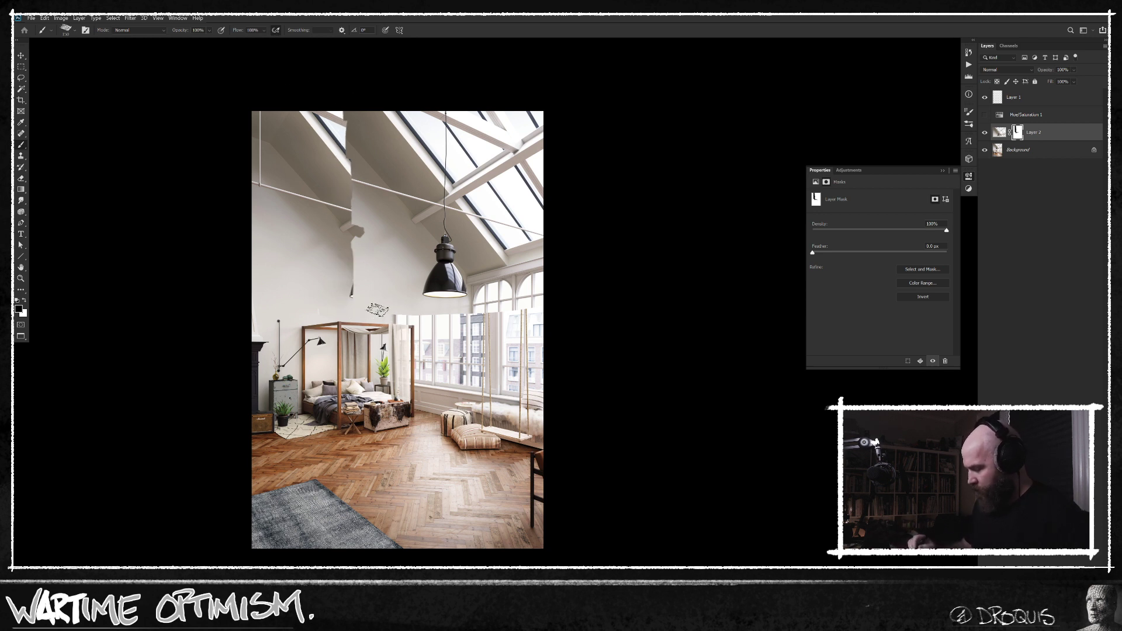
mouse_move(367, 279)
left_mouse_down()
mouse_move(357, 311)
mouse_move(349, 121)
mouse_move(363, 164)
mouse_move(400, 158)
mouse_move(382, 111)
mouse_move(430, 194)
mouse_move(417, 167)
mouse_move(503, 265)
mouse_move(474, 271)
mouse_move(502, 256)
mouse_move(482, 284)
mouse_move(471, 264)
mouse_move(484, 276)
mouse_move(482, 307)
mouse_move(489, 286)
mouse_move(486, 318)
mouse_move(505, 317)
mouse_move(541, 266)
left_mouse_up()
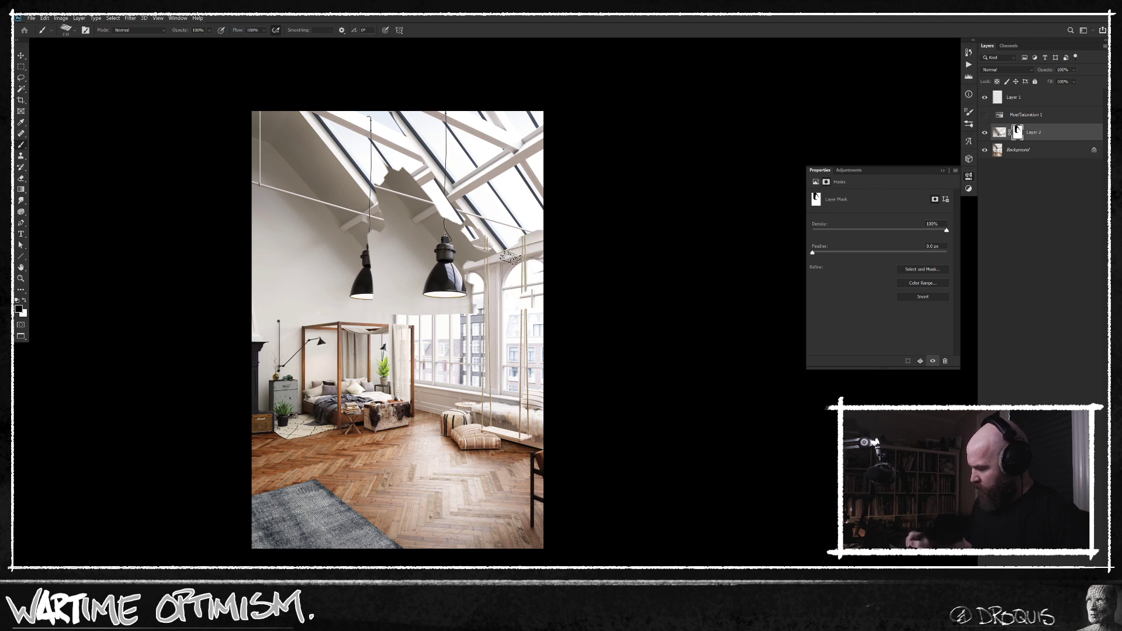
Enlarge the brush and mask out the remaining copied skylight, beams and wall around the second lamp.
key("bracketright")
key("bracketright")
key("bracketright")
key("bracketright")
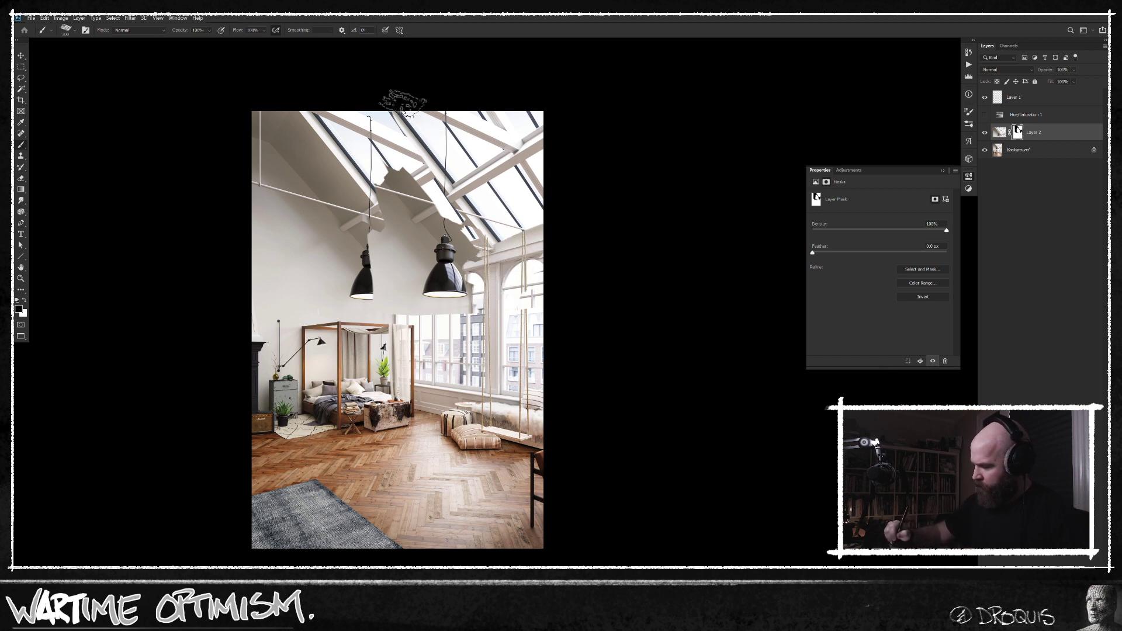
left_click_drag(403, 103, 501, 232)
mouse_move(422, 124)
left_mouse_down()
mouse_move(480, 172)
mouse_move(507, 159)
mouse_move(519, 105)
mouse_move(543, 98)
left_mouse_up()
mouse_move(433, 186)
left_mouse_down()
mouse_move(476, 225)
mouse_move(491, 281)
mouse_move(444, 325)
mouse_move(422, 307)
mouse_move(414, 171)
mouse_move(385, 193)
mouse_move(380, 263)
mouse_move(389, 330)
mouse_move(411, 318)
left_mouse_up()
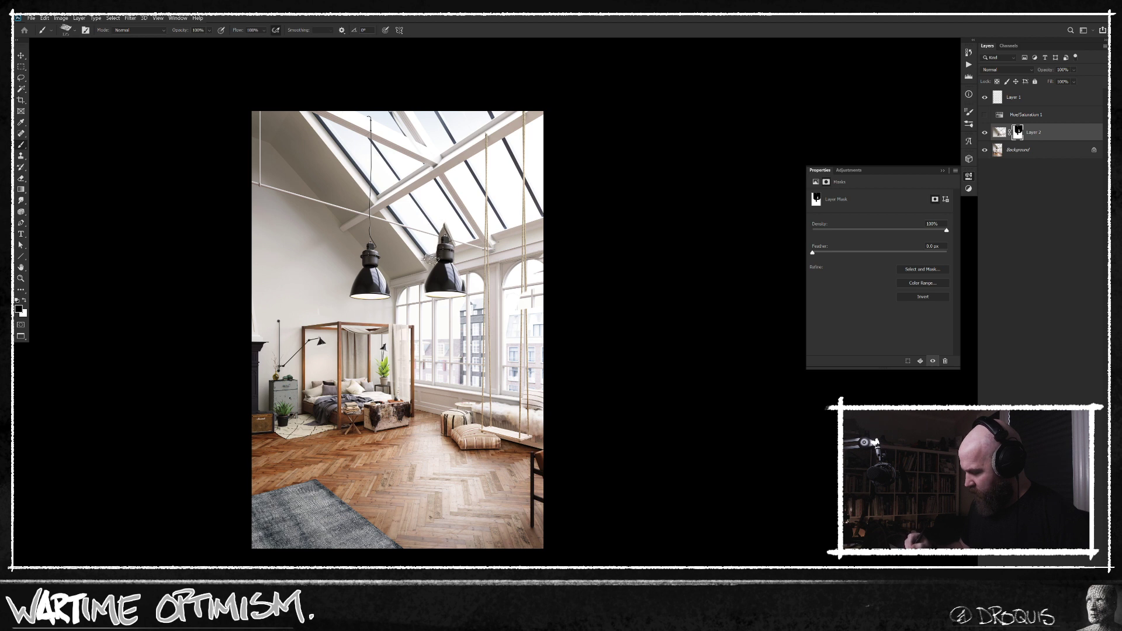
Duplicate the Background layer.
key("l")
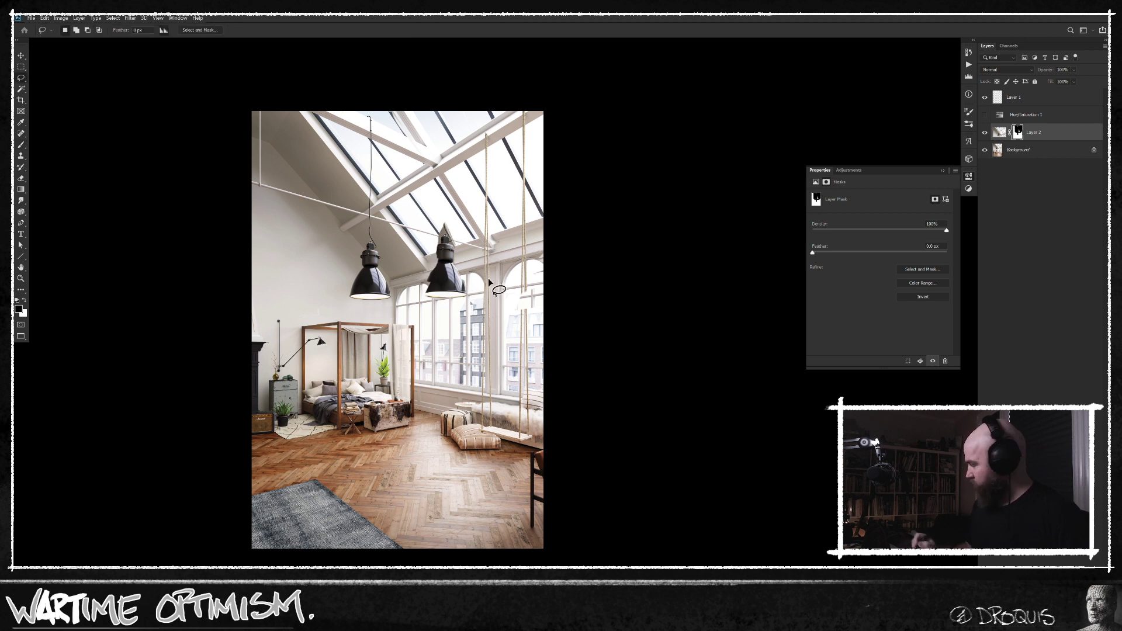
left_click(1046, 150)
key("ctrl+j")
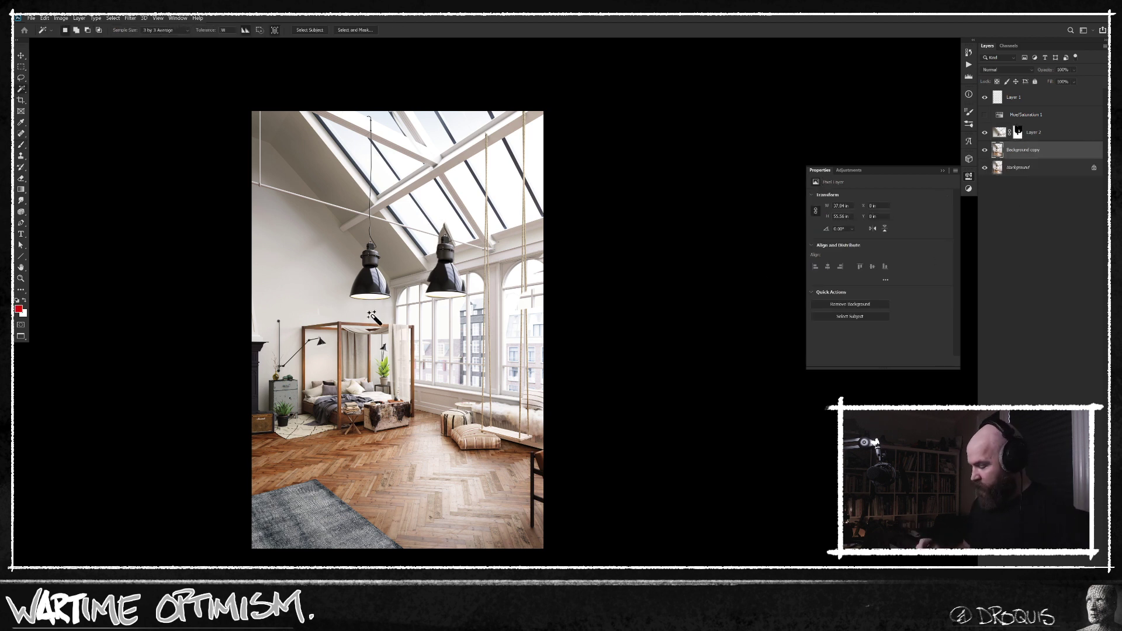
Draw a freehand selection around the shade of the original pendant lamp.
mouse_move(385, 308)
left_mouse_down()
mouse_move(390, 175)
mouse_move(333, 152)
mouse_move(342, 266)
mouse_move(375, 305)
left_mouse_up()
key("ctrl+z")
key("ctrl+z")
mouse_move(384, 249)
left_mouse_down()
mouse_move(358, 247)
mouse_move(342, 292)
mouse_move(367, 310)
mouse_move(391, 302)
mouse_move(400, 236)
left_mouse_up()
key("shift+BackSpace")
key("Escape")
key("ctrl+d")
Convert the locked Background into a regular layer named Layer 0 and duplicate it.
left_click_drag(1056, 150, 1060, 203)
key("ctrl+0")
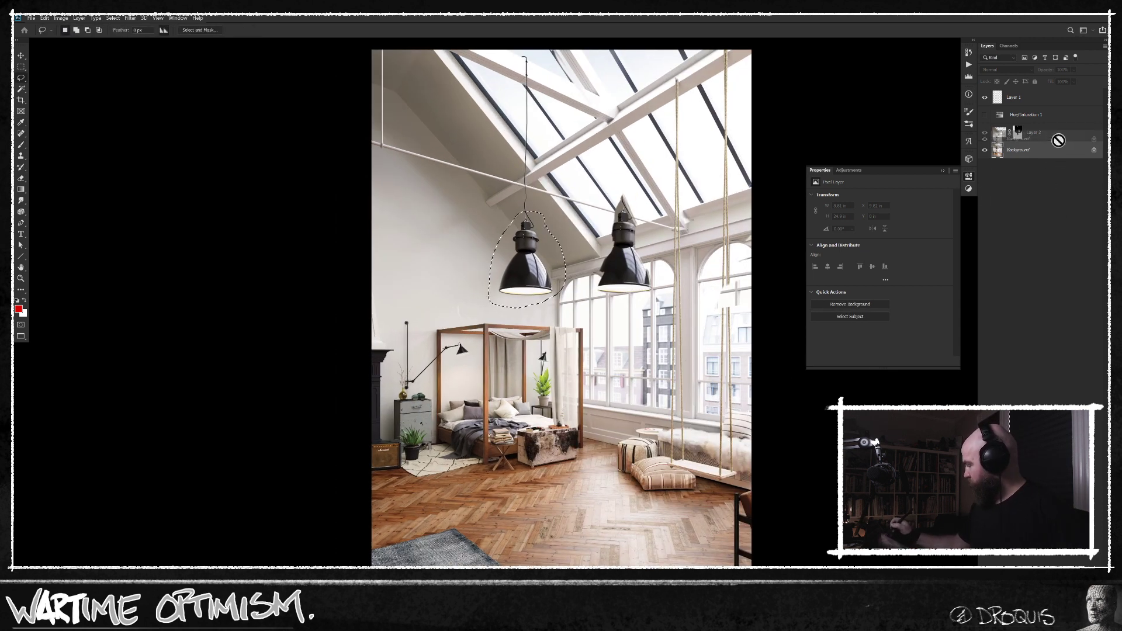
double_click(1057, 152)
key("Return")
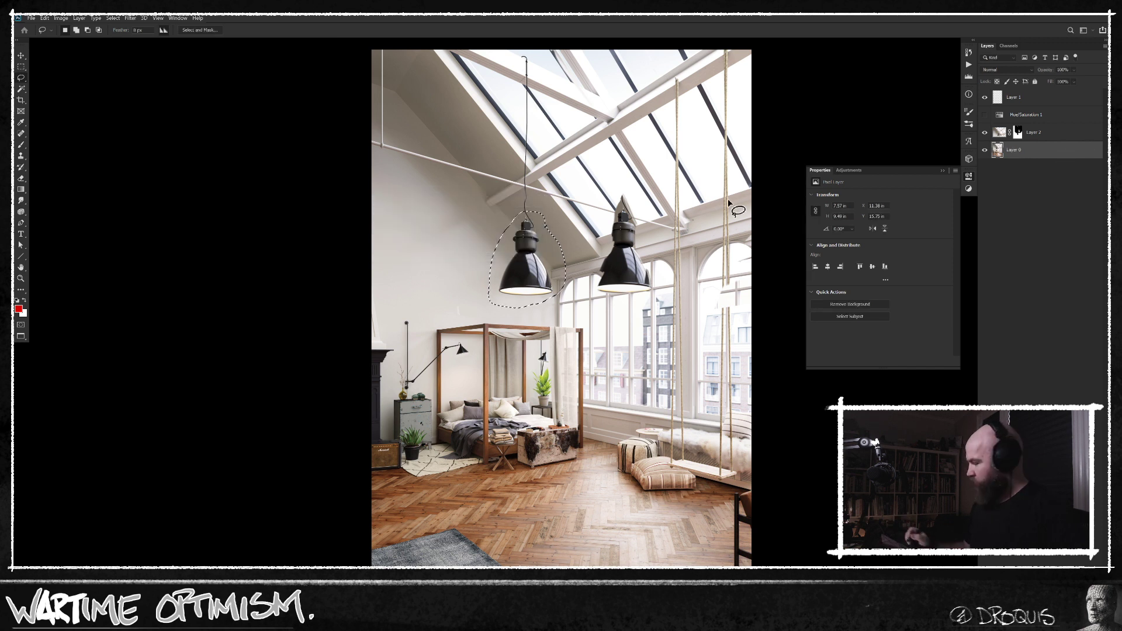
left_click_drag(1055, 150, 1054, 140)
Remove the original lamp on the duplicate layer with a Content-Aware fill at 100% opacity, and clear the selection.
left_click_drag(617, 357, 501, 359)
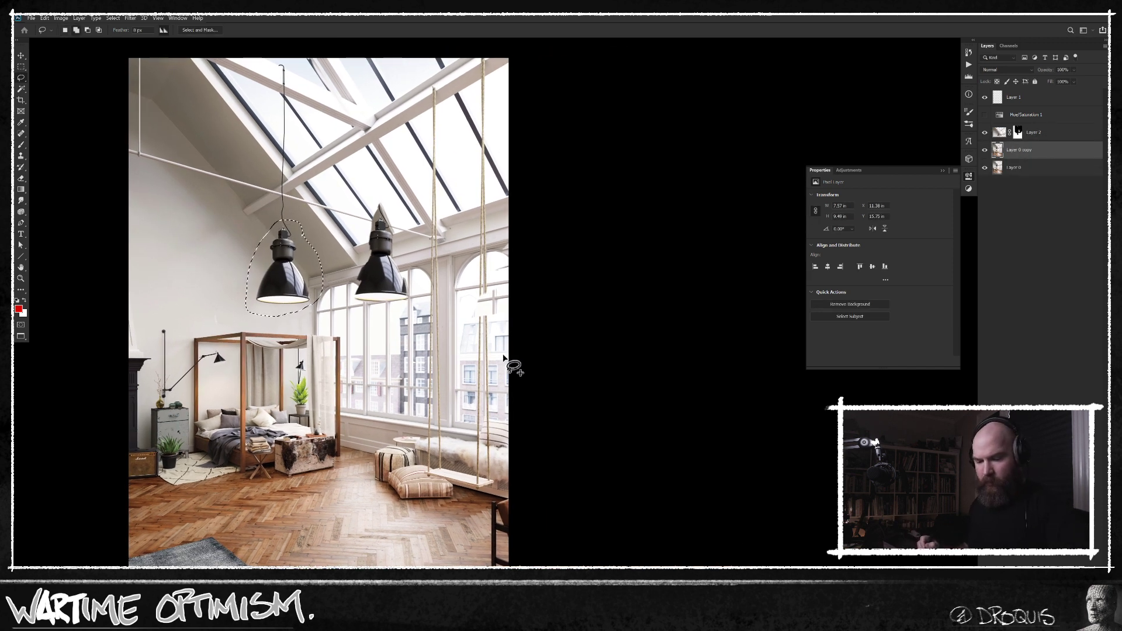
key("shift+BackSpace")
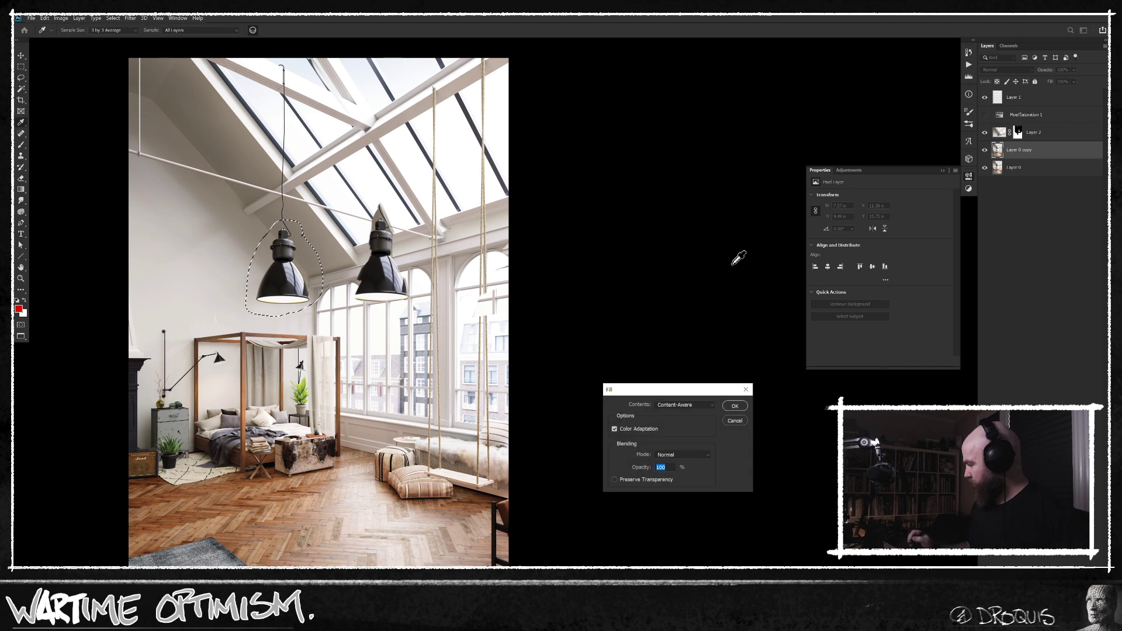
left_click(734, 406)
key("ctrl+d")
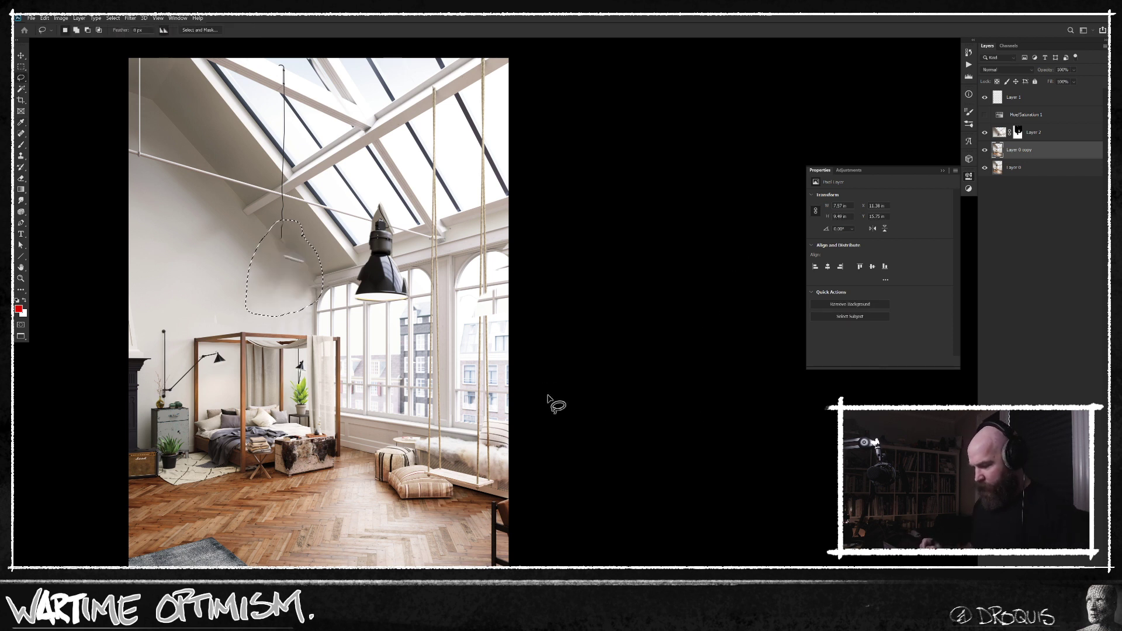
Cover the leftover lamp fragment on the wall with the Clone Stamp, using a textured brush tip.
key("b")
key("s")
right_click(285, 240)
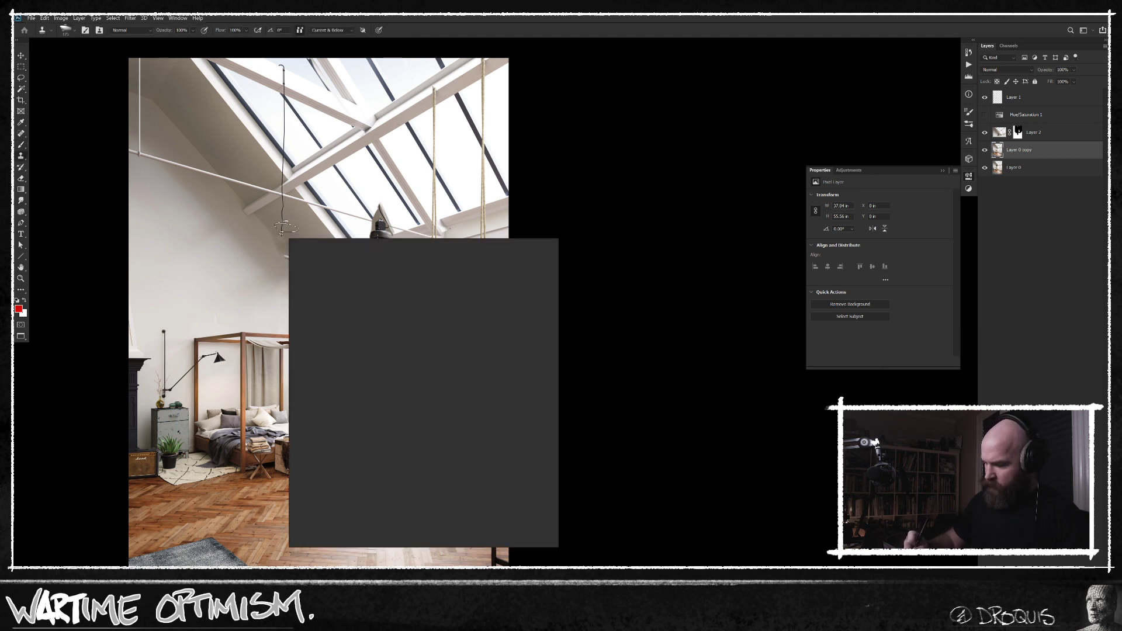
left_click(421, 353)
left_click(205, 376)
left_click(265, 222, "alt")
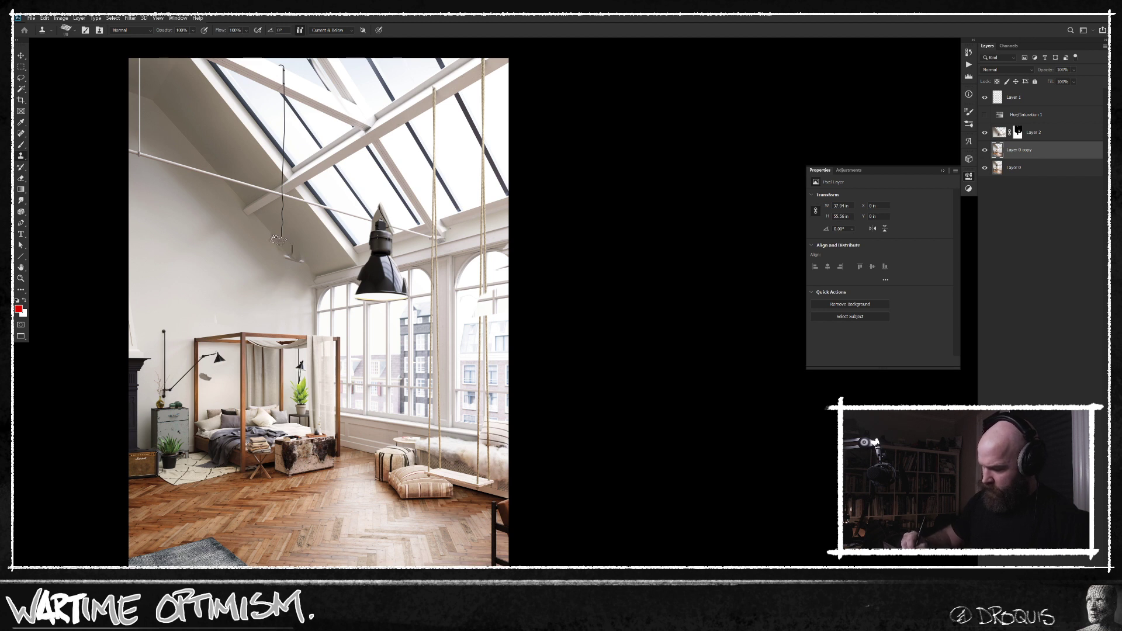
left_click_drag(301, 264, 304, 262)
Add a new layer above all others and pick the relocated lamp's near-black as the brush colour.
left_click_drag(567, 376, 481, 371)
key("b")
left_click_drag(410, 276, 419, 273)
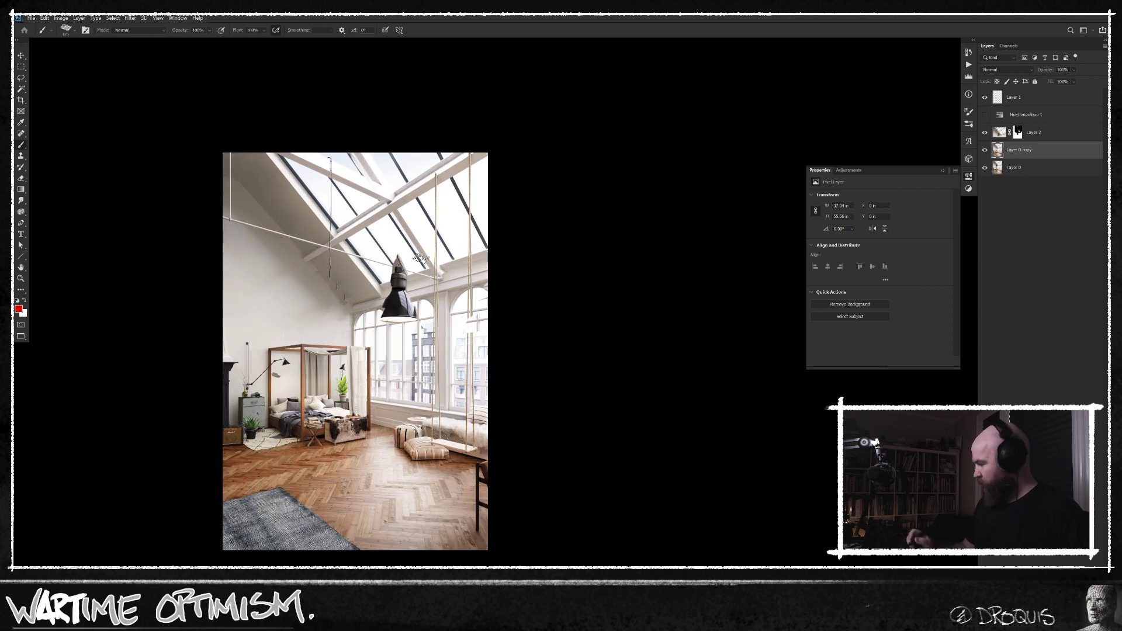
left_click(1036, 100)
key("ctrl+shift+alt+n")
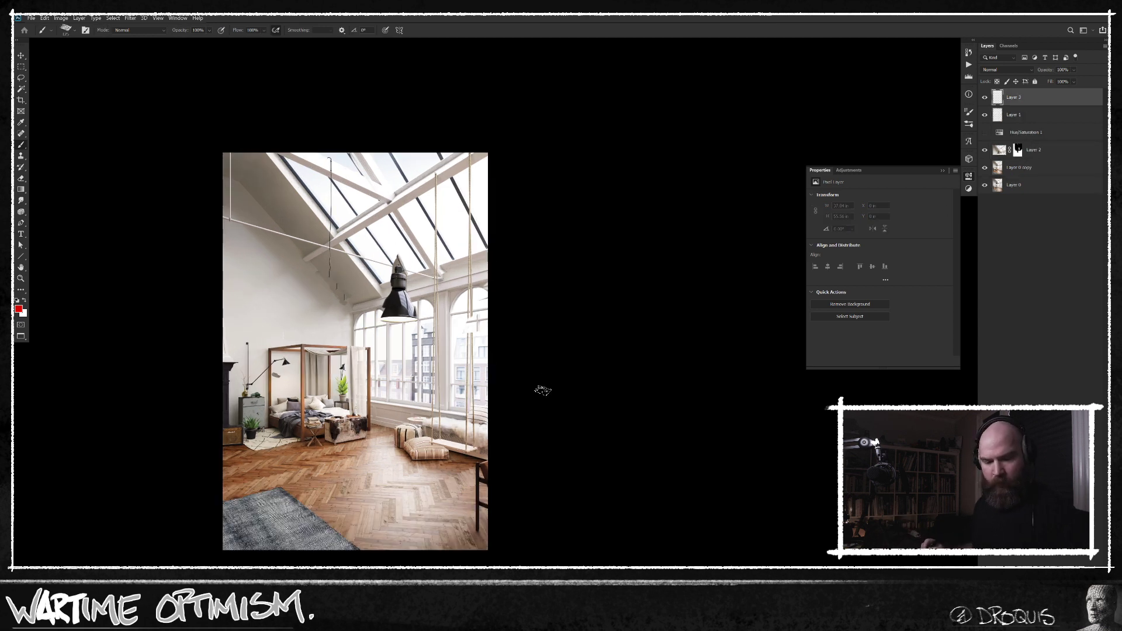
left_click(400, 294, "alt")
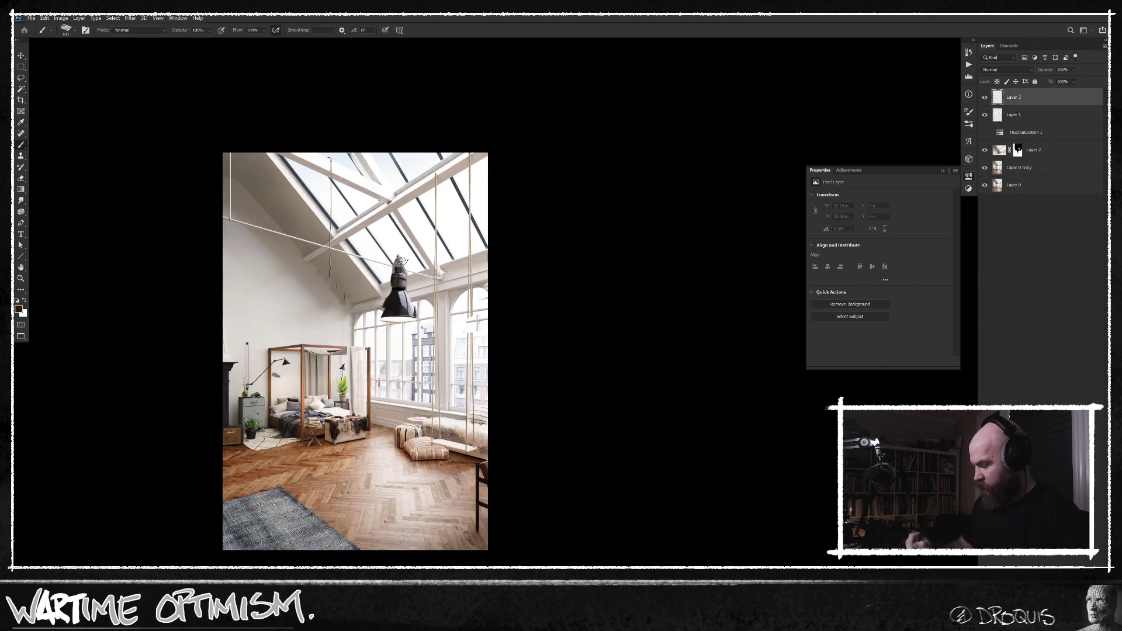
Paint a thin dark cord from the relocated lamp straight up to the photo's top edge with a smaller brush.
left_click_drag(398, 218, 398, 151)
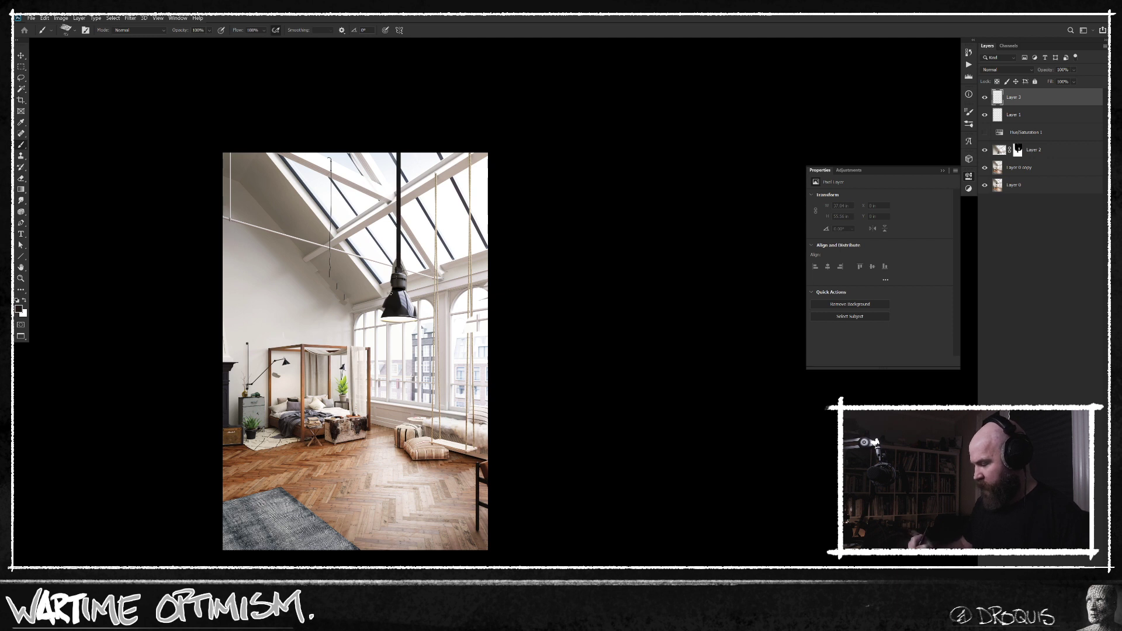
key("ctrl+z")
key("[")
key("[")
left_click_drag(398, 269, 398, 152)
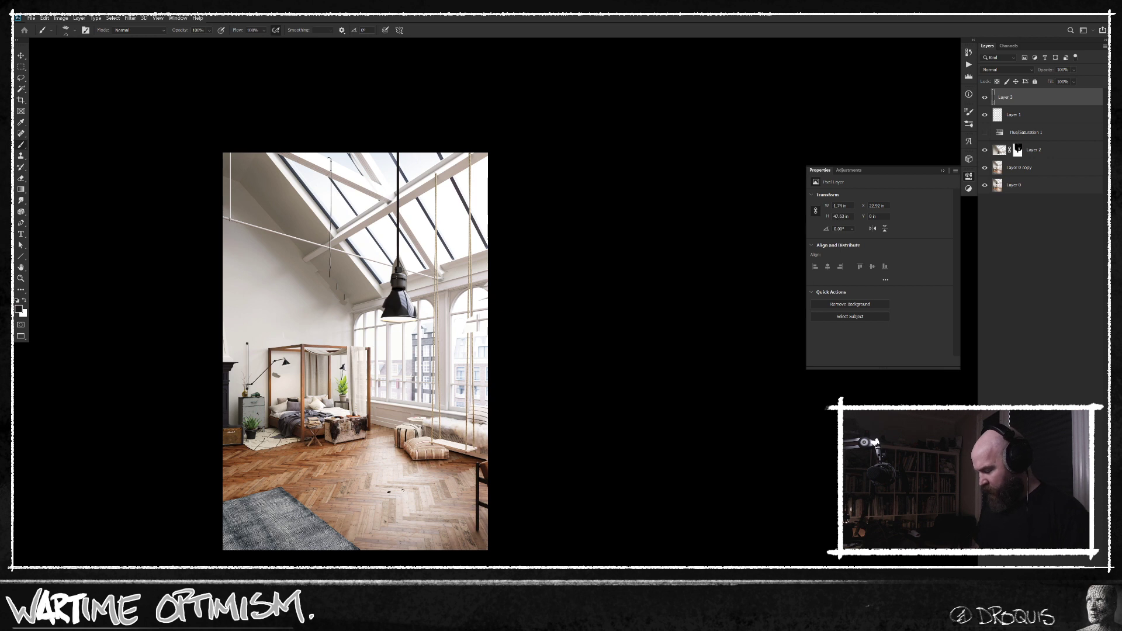
key("ctrl+z")
key("e")
key("b")
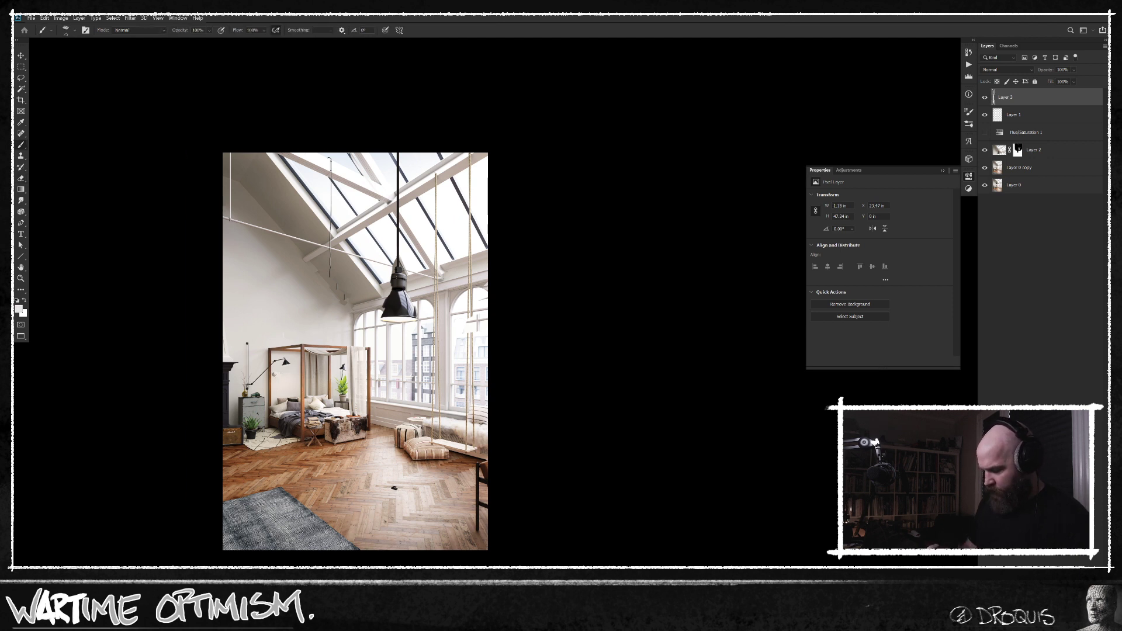
left_click(273, 377)
key("e")
left_click_drag(394, 491, 409, 488)
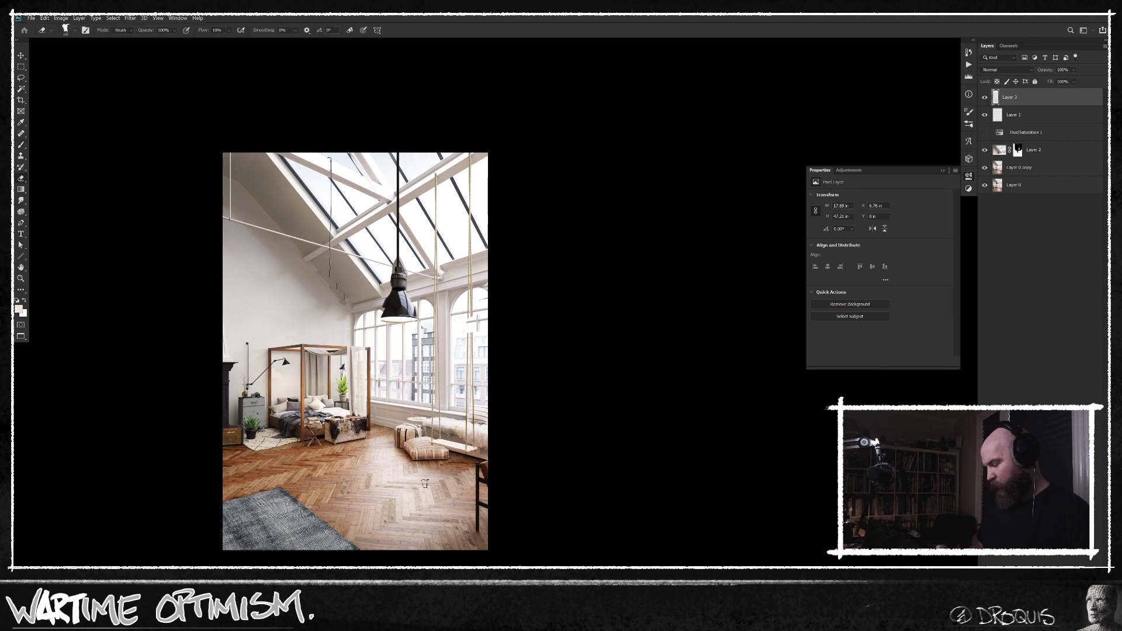
key("b")
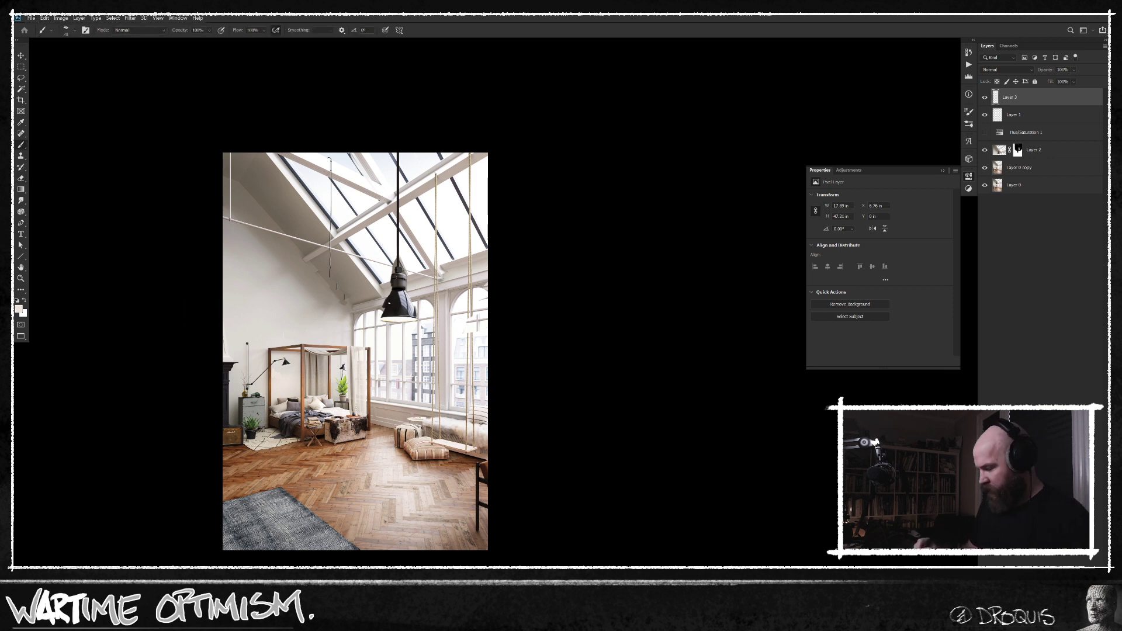
left_click(388, 313, "alt")
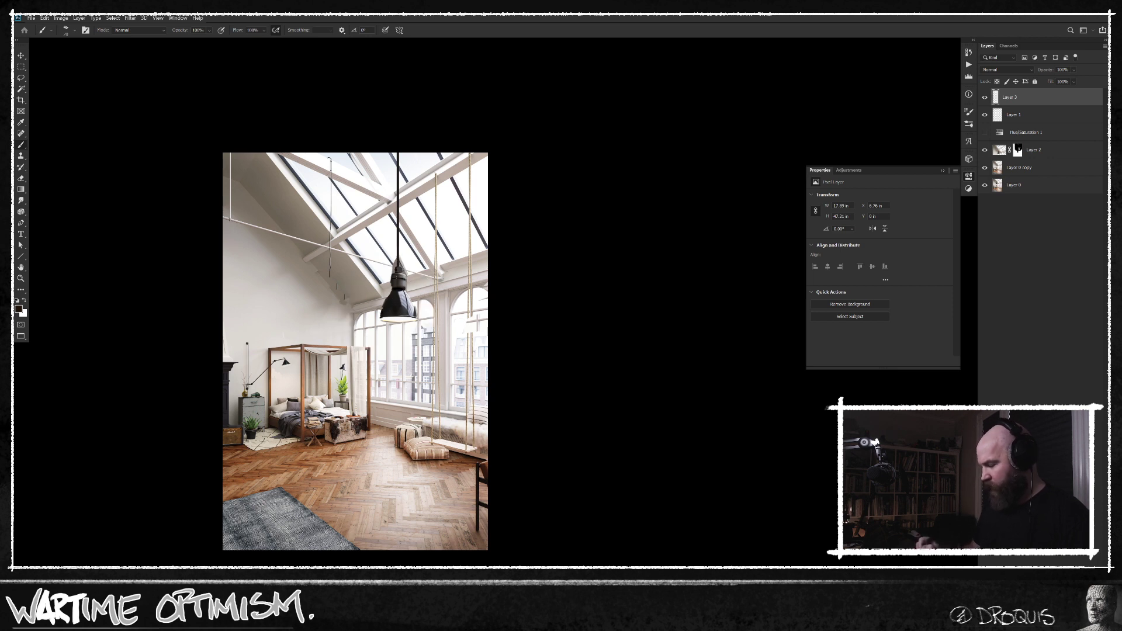
left_click_drag(455, 420, 441, 409)
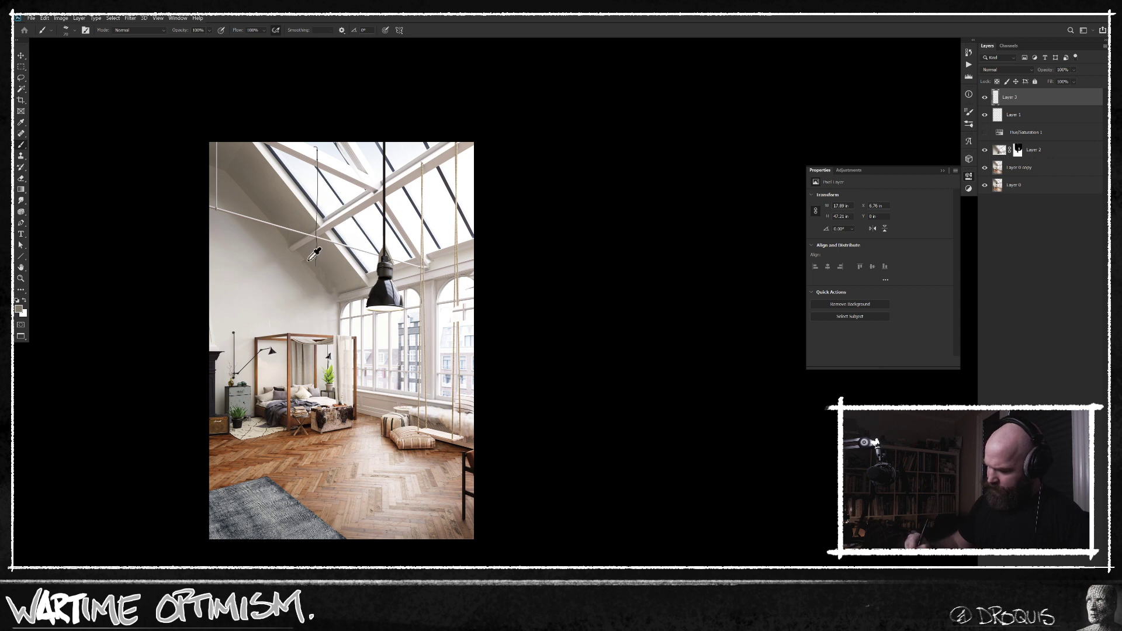
left_click_drag(495, 453, 505, 423)
key("c")
mouse_move(404, 178)
left_mouse_down()
mouse_move(417, 201)
mouse_move(198, 466)
left_mouse_up()
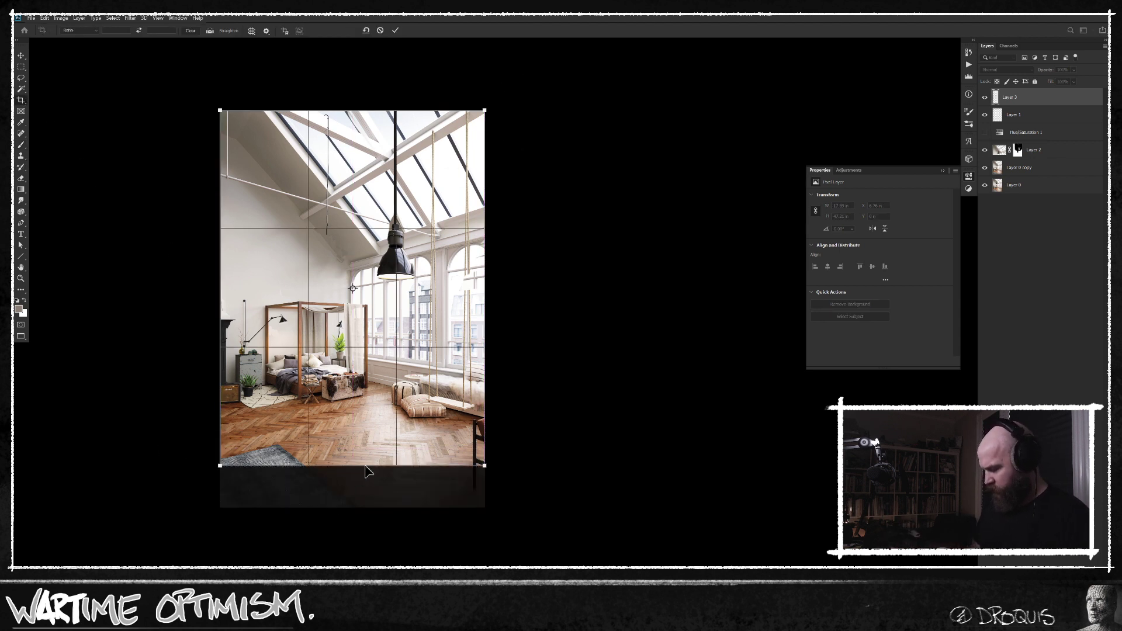
left_click_drag(367, 469, 367, 455)
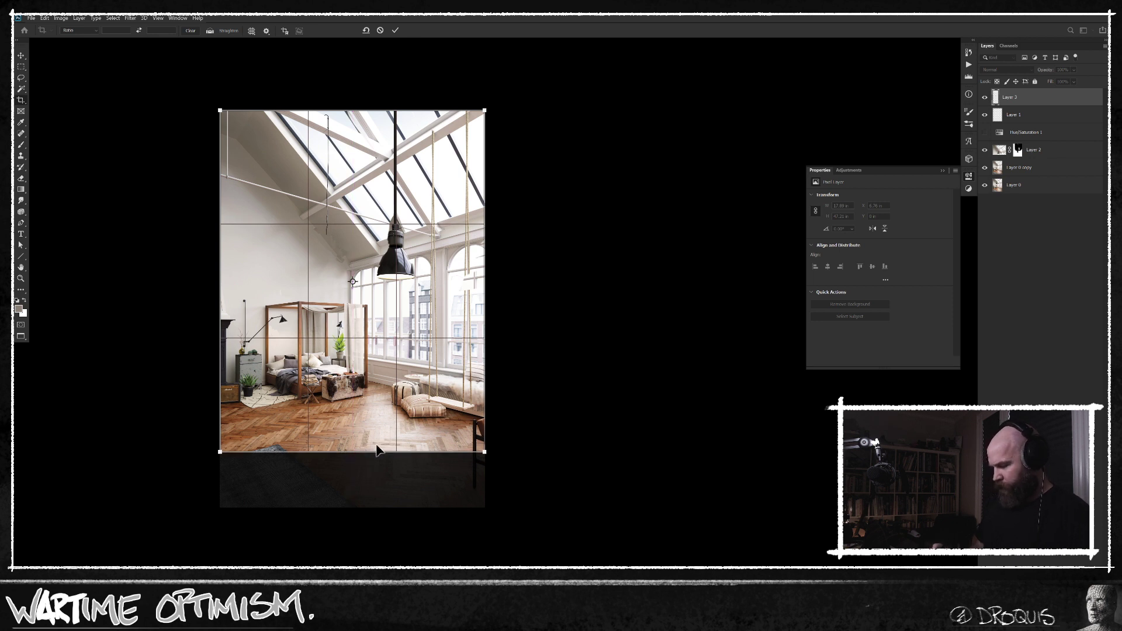
left_click_drag(219, 275, 225, 278)
key("Escape")
Frame a tighter rectangular composition from the photo's upper-right corner, excluding the rug and fireplace, by filling everything outside it black on a new layer.
key("m")
left_click_drag(484, 111, 250, 433)
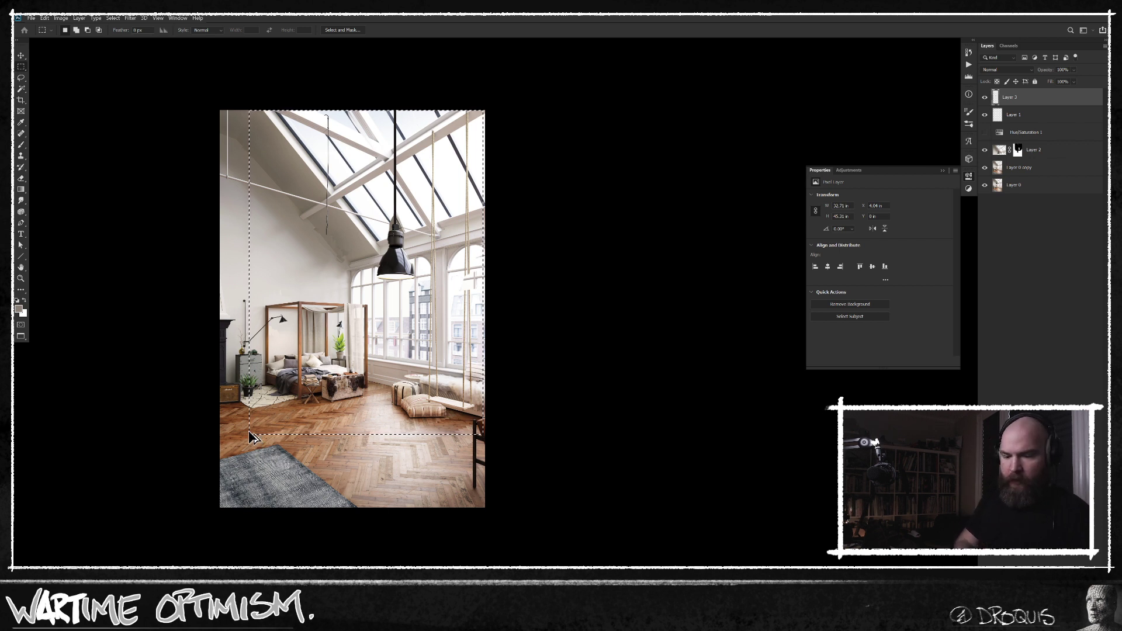
key("ctrl+j")
key("ctrl+shift+i")
key("d")
key("alt+BackSpace")
key("ctrl+d")
key("v")
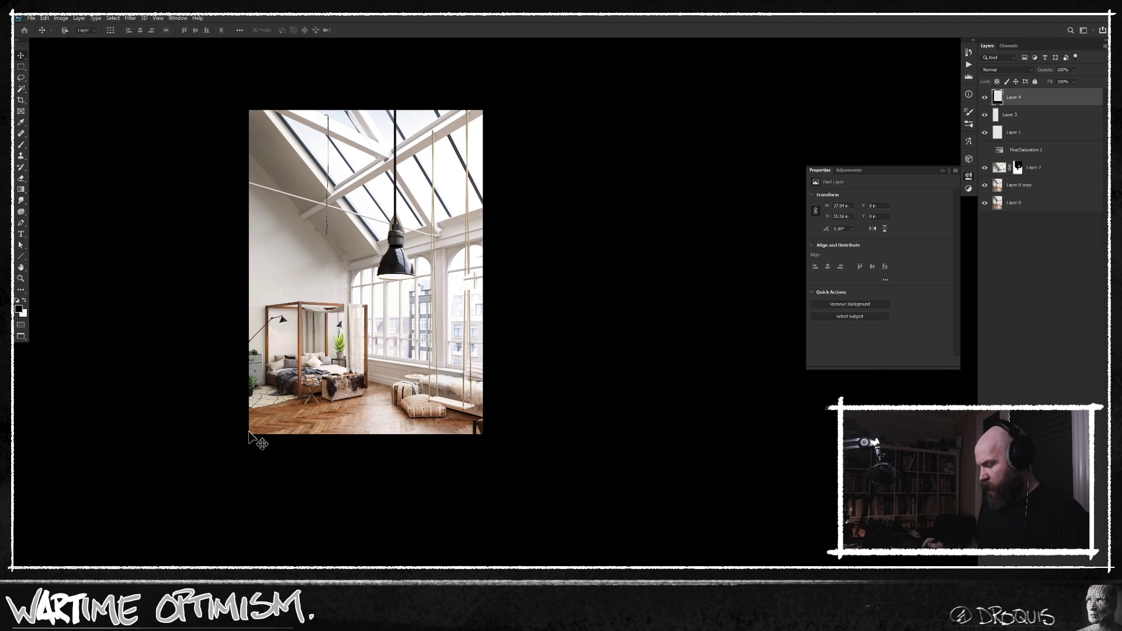
Hide the black framing layer and leave only the original photo, Layer 0, visible.
scroll(433, 401, "up", 2)
left_click_drag(447, 398, 517, 426)
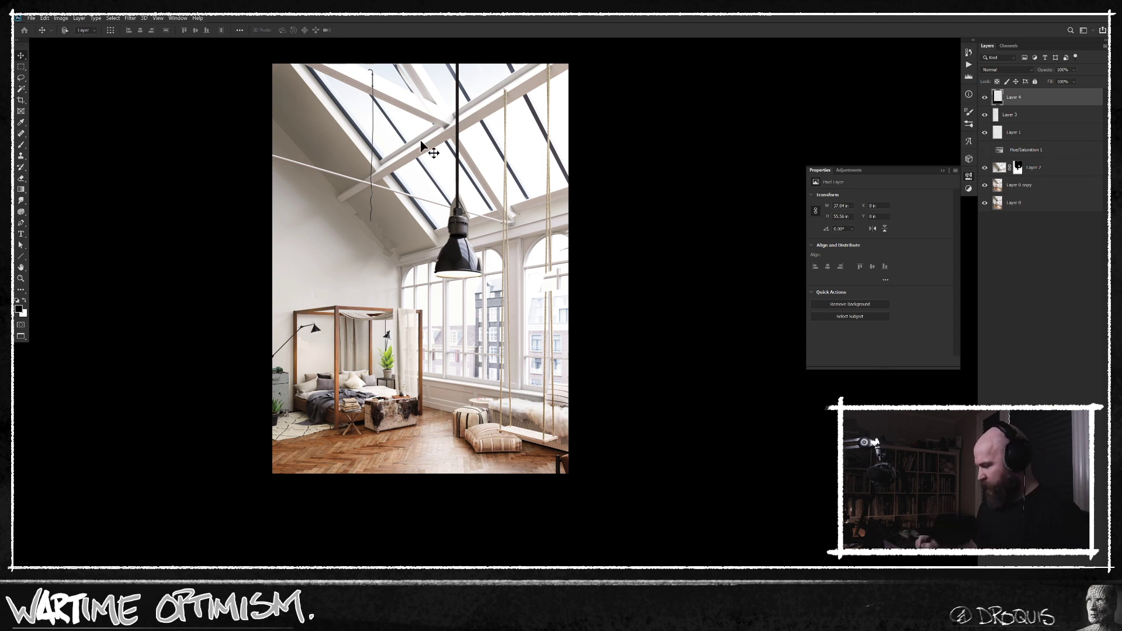
key("b")
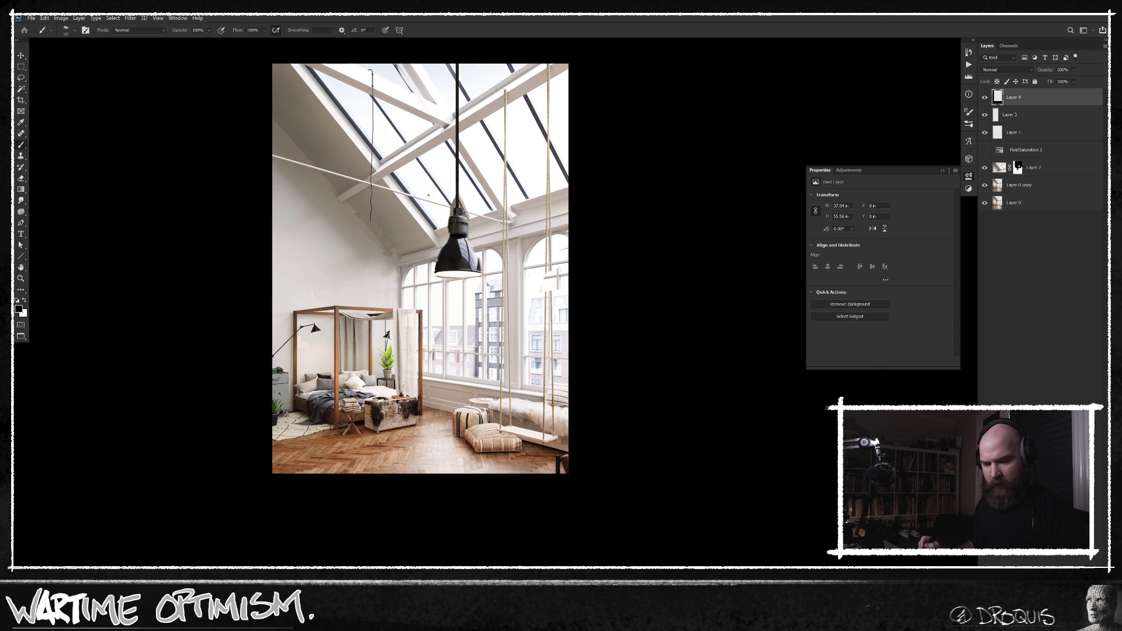
left_click_drag(453, 227, 426, 228)
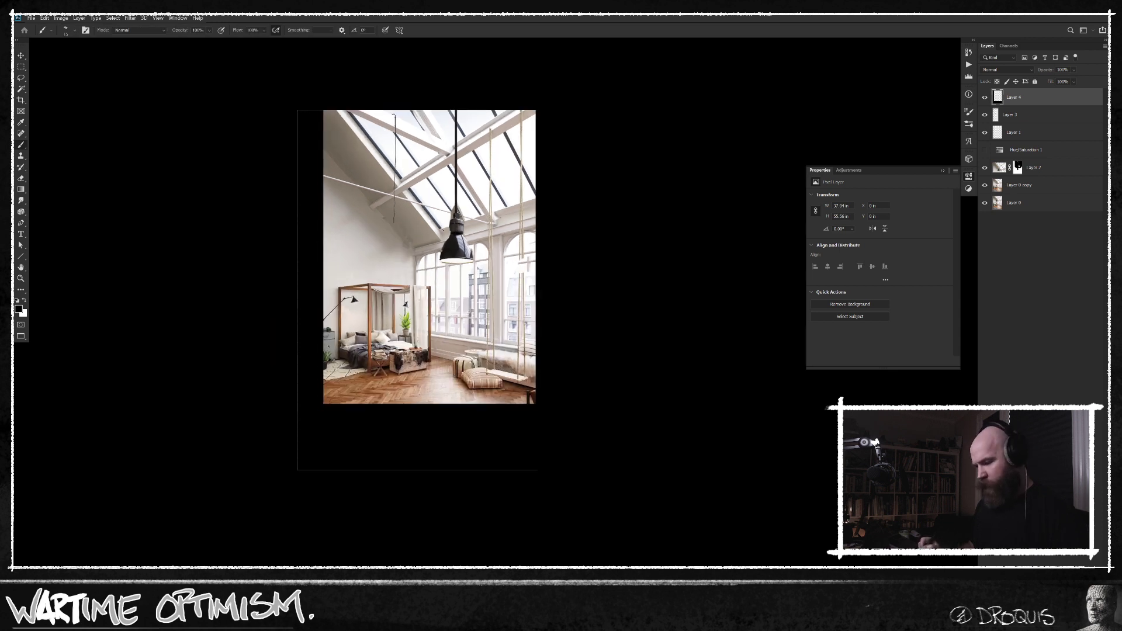
left_click(985, 97)
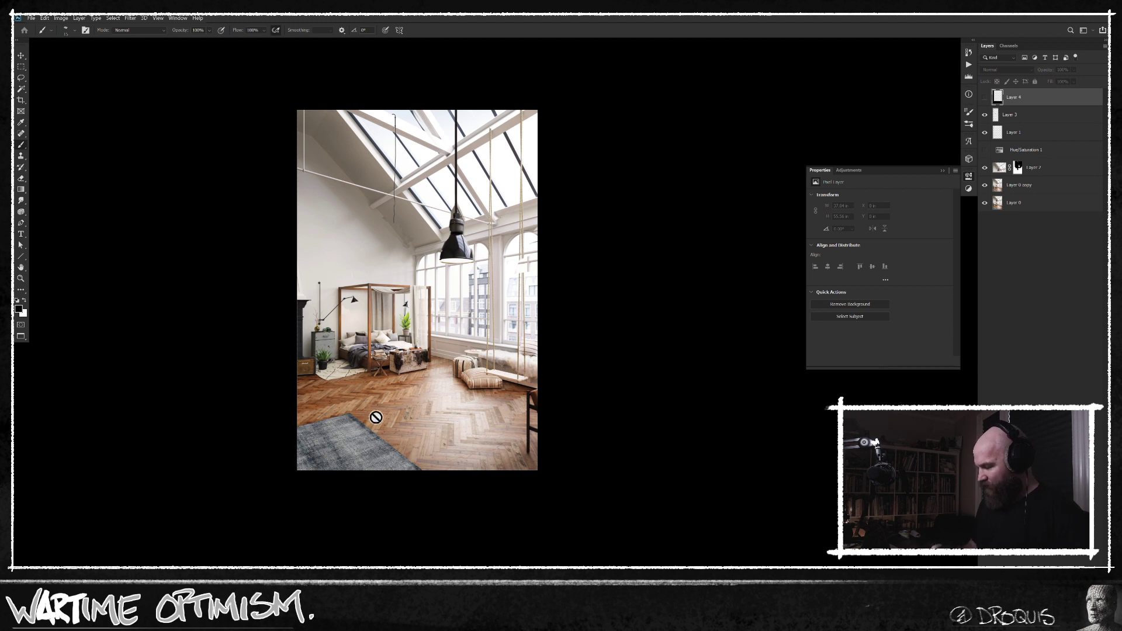
left_click(984, 202, "alt")
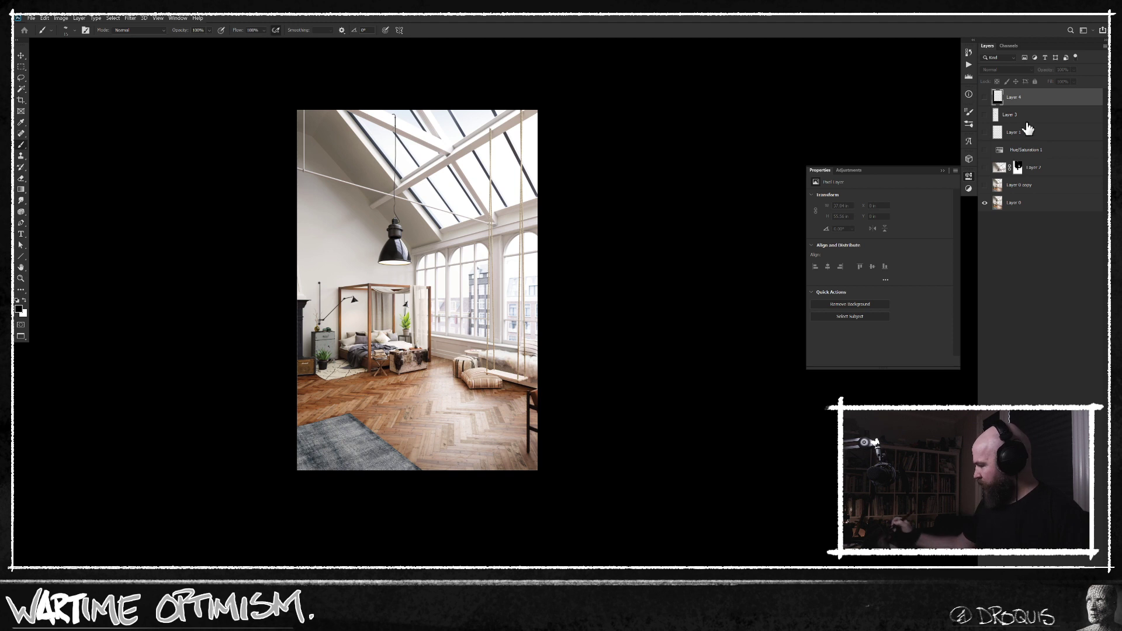
left_click(1039, 202)
key("ctrl+shift+alt+n")
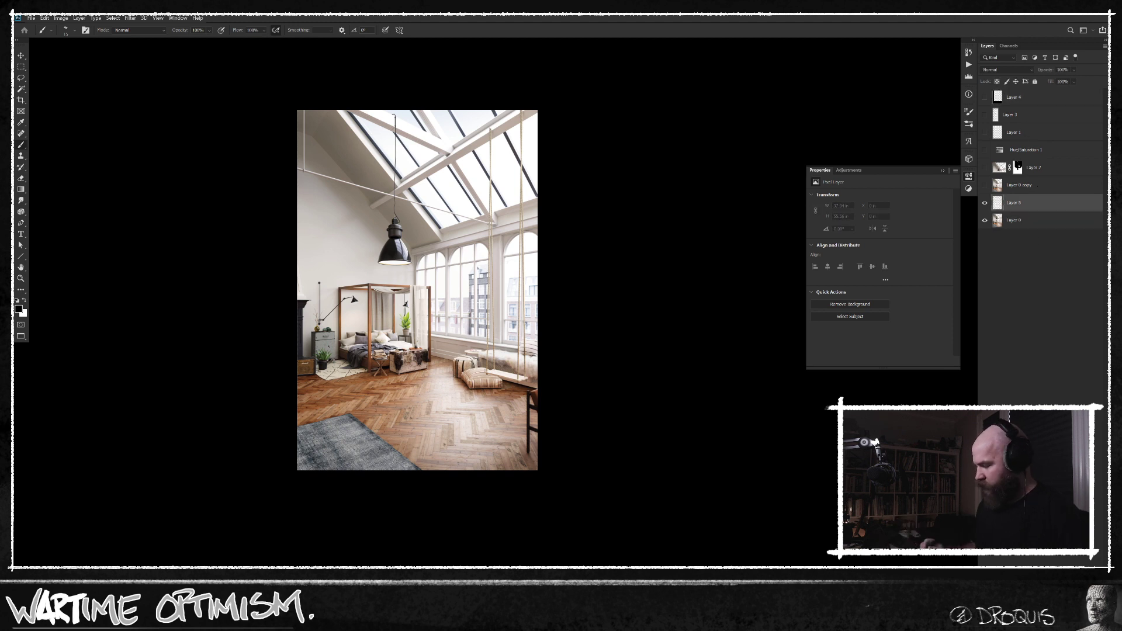
left_click_drag(367, 318, 620, 286)
key("ctrl+z")
Try a red horizontal brush line across the middle of the photo on Layer 0.
key("n")
left_click(693, 285)
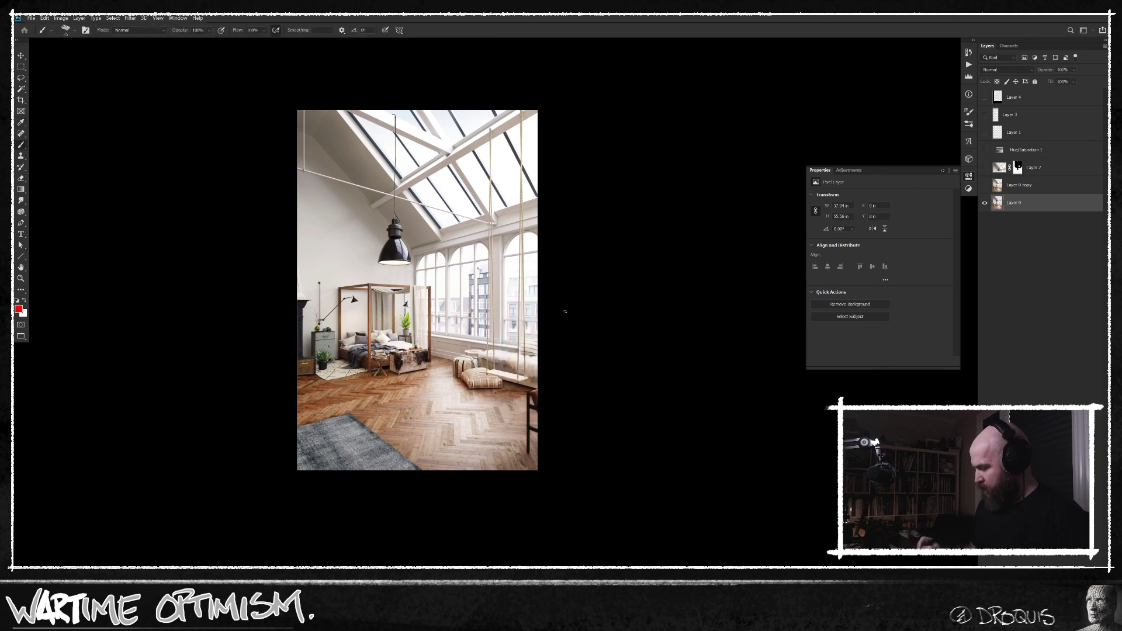
left_click_drag(280, 317, 578, 309)
key("ctrl+z")
left_click_drag(268, 309, 615, 315)
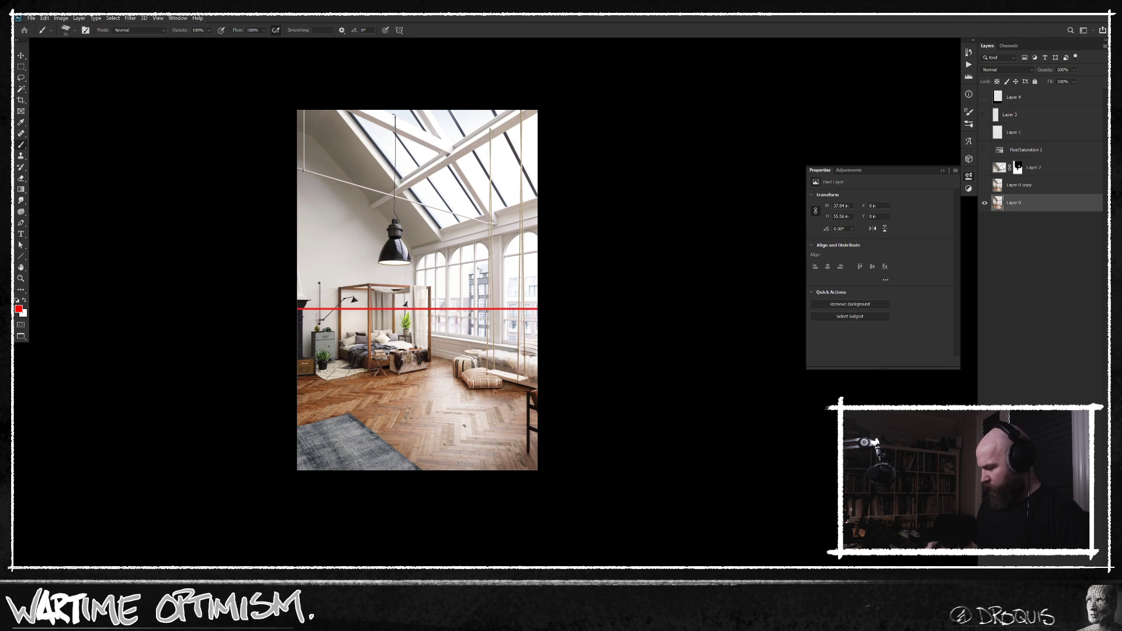
key("ctrl+z")
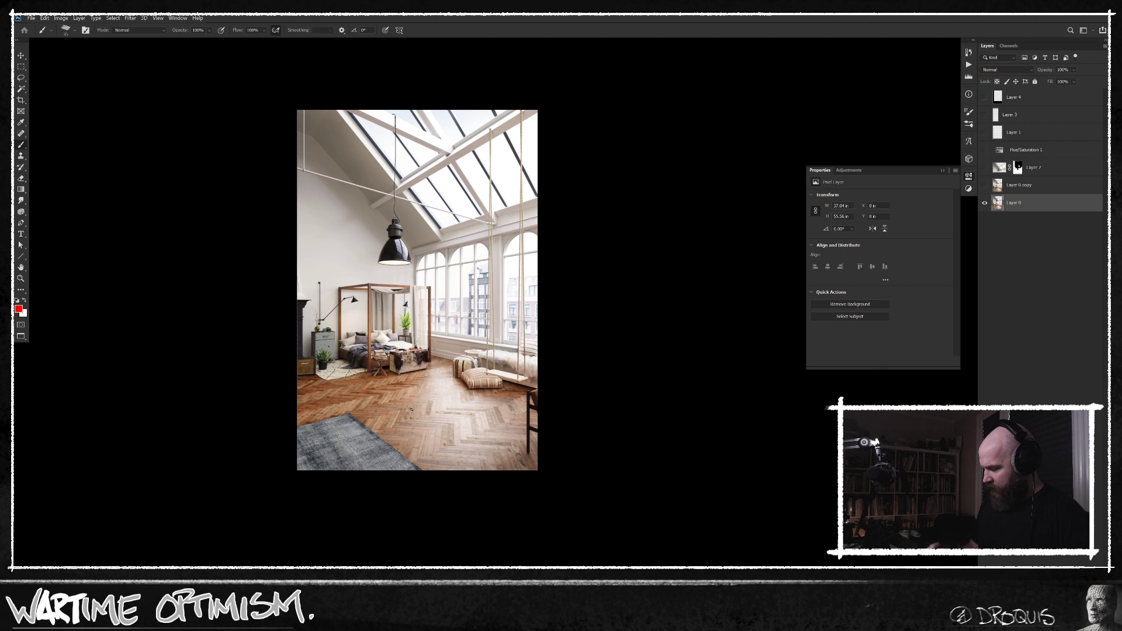
Sketch red annotations on the photo: an arrow down the windows, a box over the floor, a hanging lamp and a diagonal arrow linking them.
left_click_drag(460, 258, 454, 353)
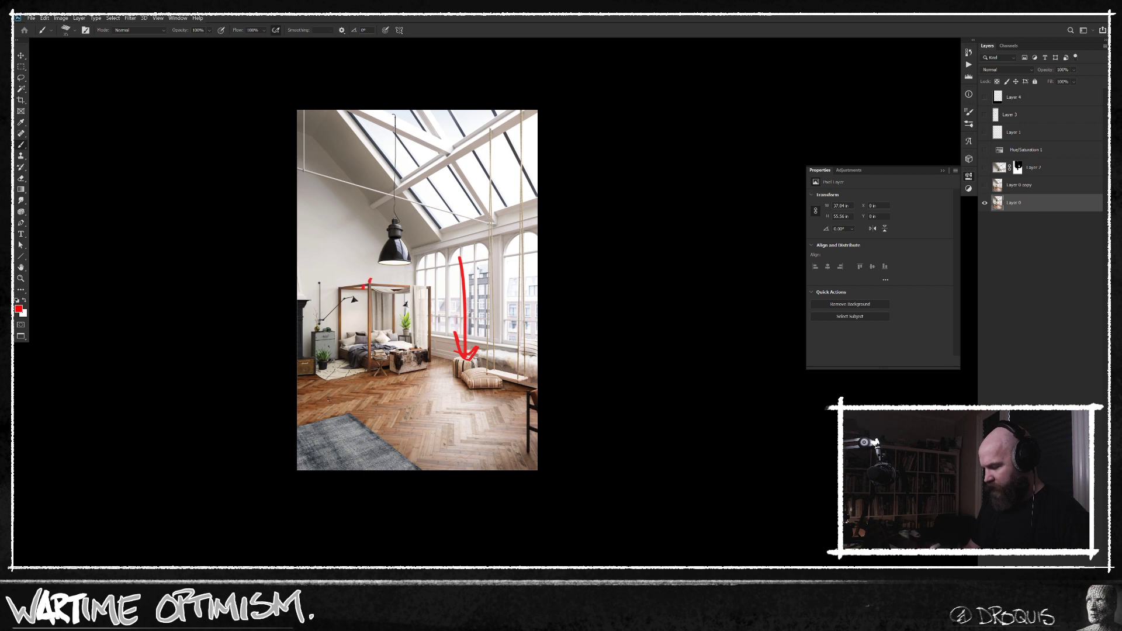
left_click_drag(326, 380, 386, 394)
left_click_drag(362, 340, 377, 446)
left_click_drag(493, 111, 488, 201)
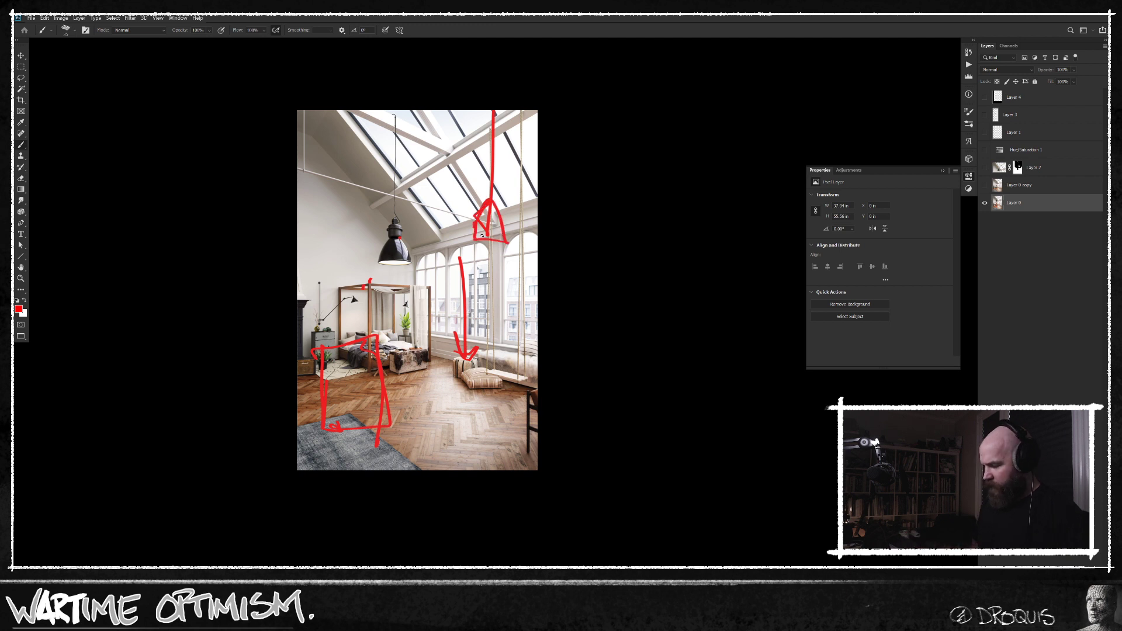
left_click_drag(367, 377, 488, 217)
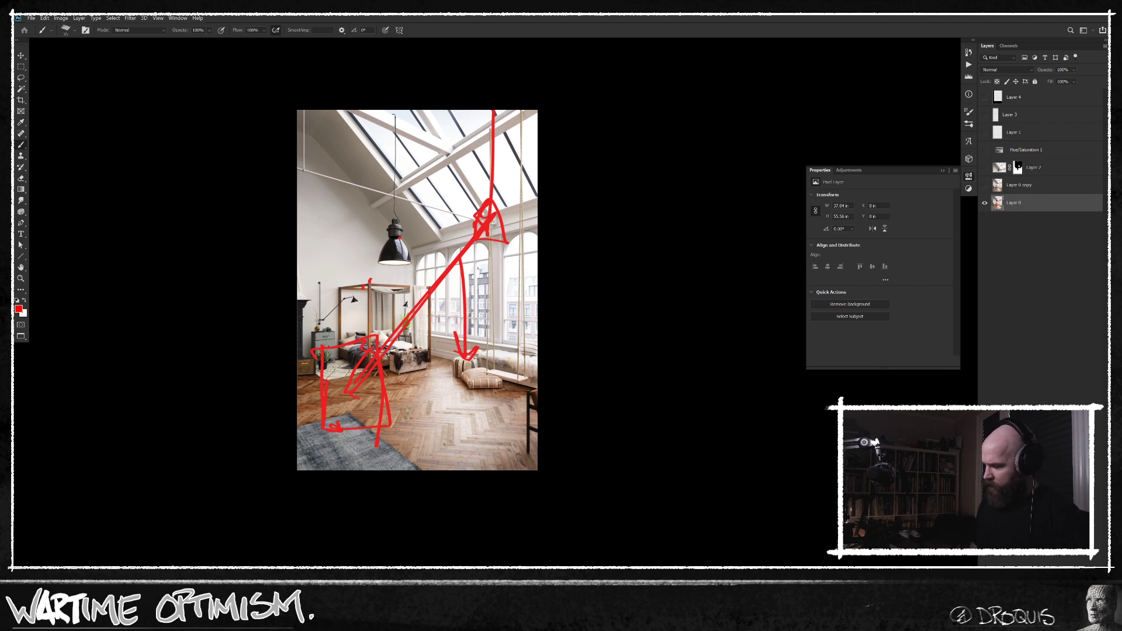
Revert the document to the last layer visibility change, before the red annotation strokes.
left_click(968, 53)
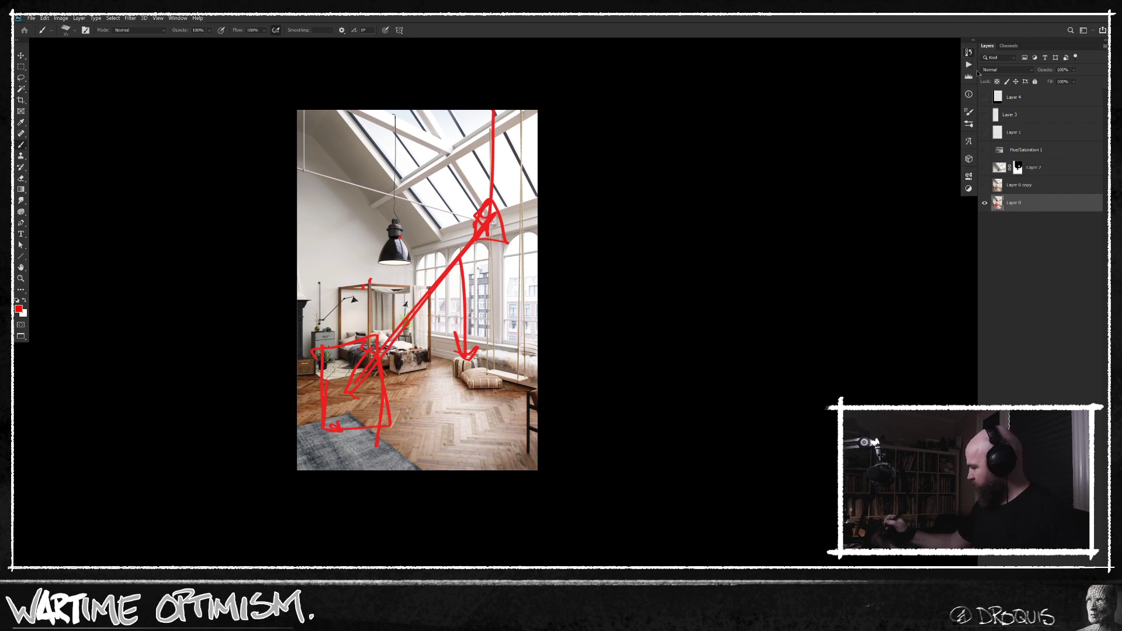
left_click(911, 172)
left_click(913, 164)
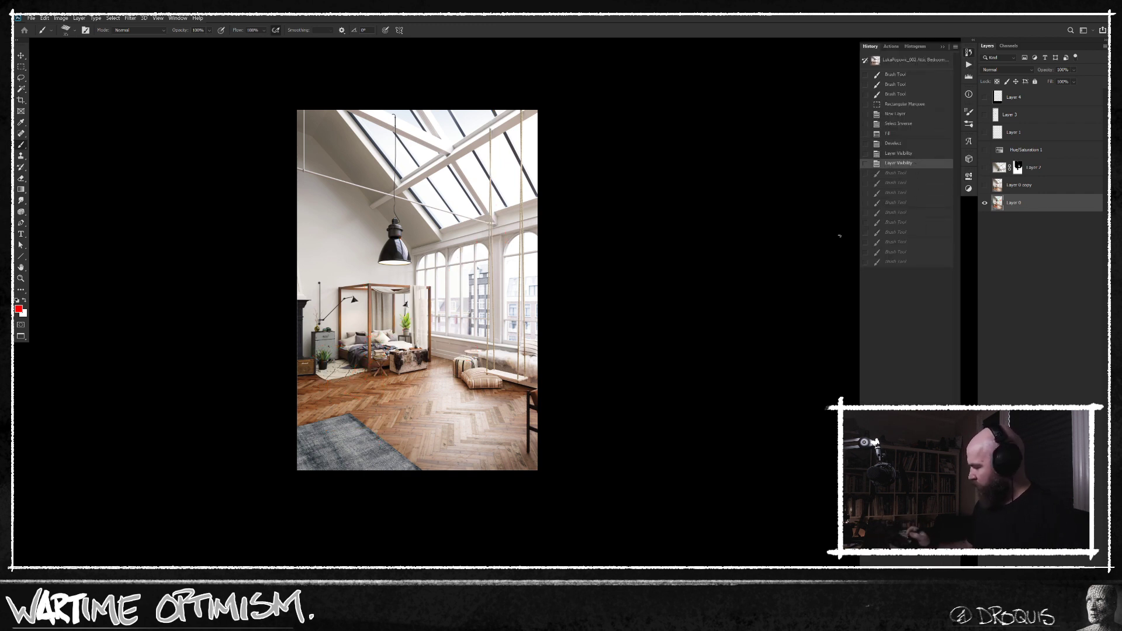
Sample the skylight panes, beams and window highlights in the foreground Color Picker to inspect their brightness, and cancel the picker.
left_click_drag(473, 313, 558, 326)
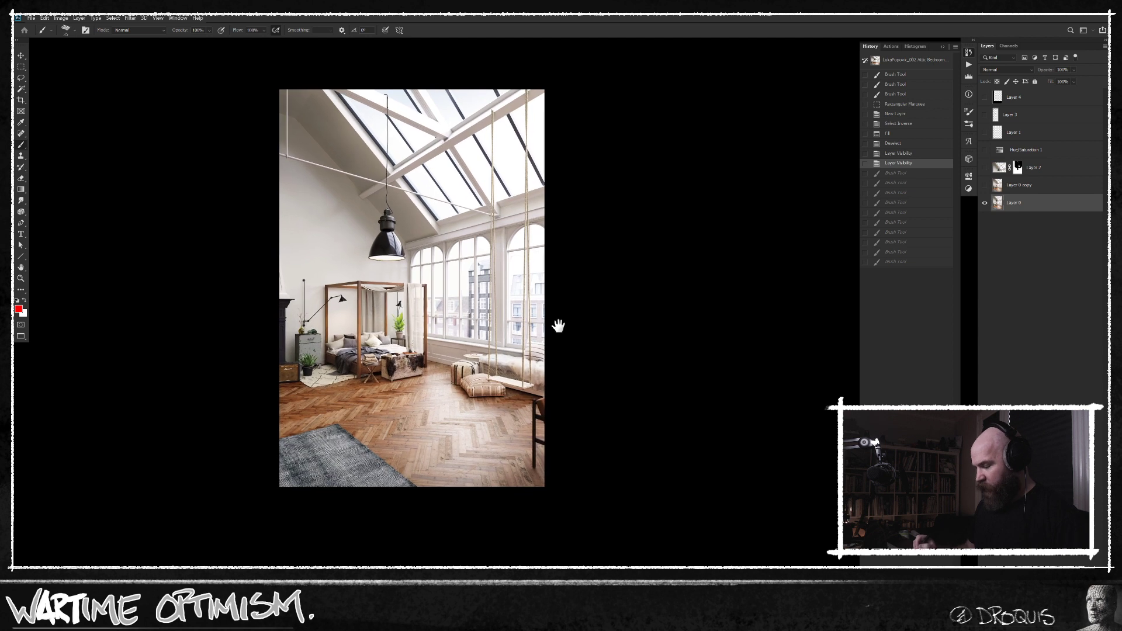
scroll(566, 358, "up", 2)
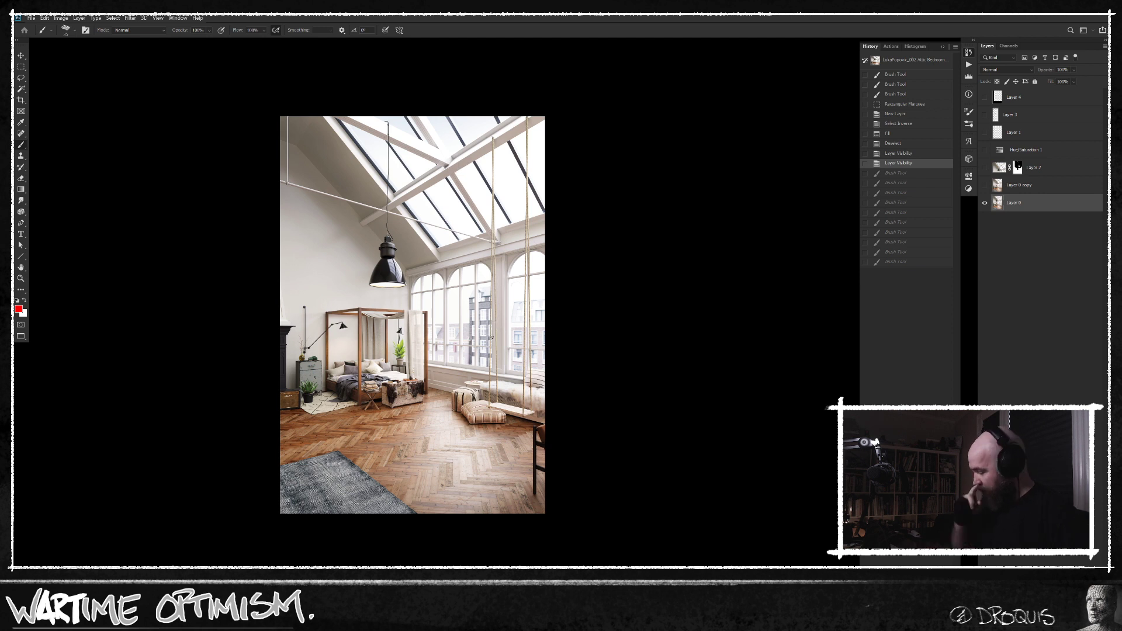
left_click_drag(464, 222, 493, 205)
key("n")
left_click(431, 188)
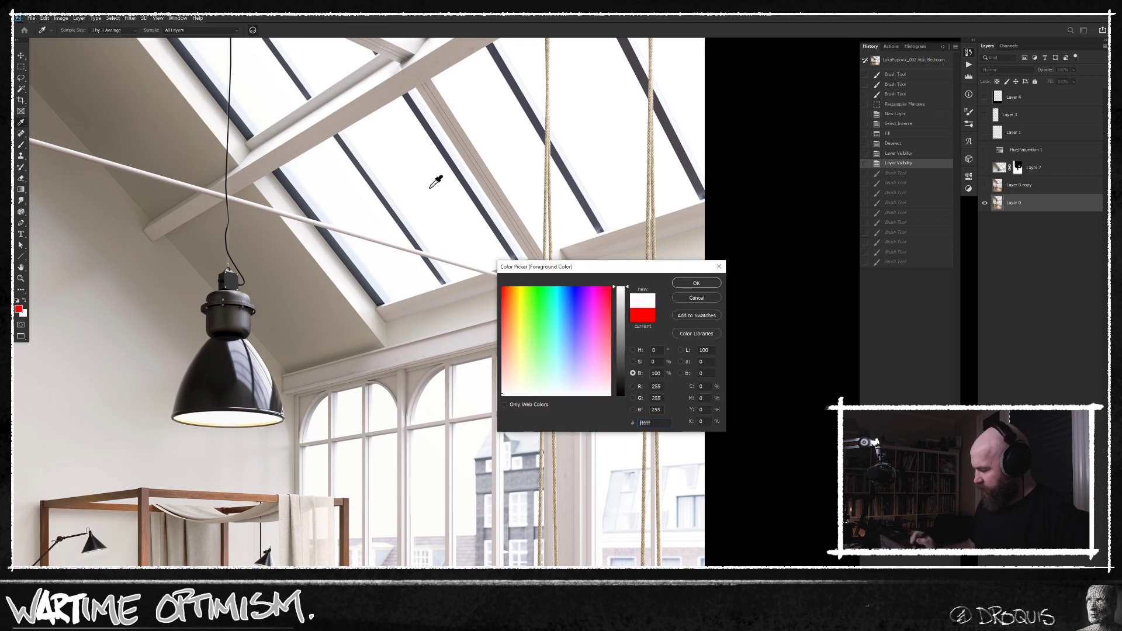
left_click(436, 475)
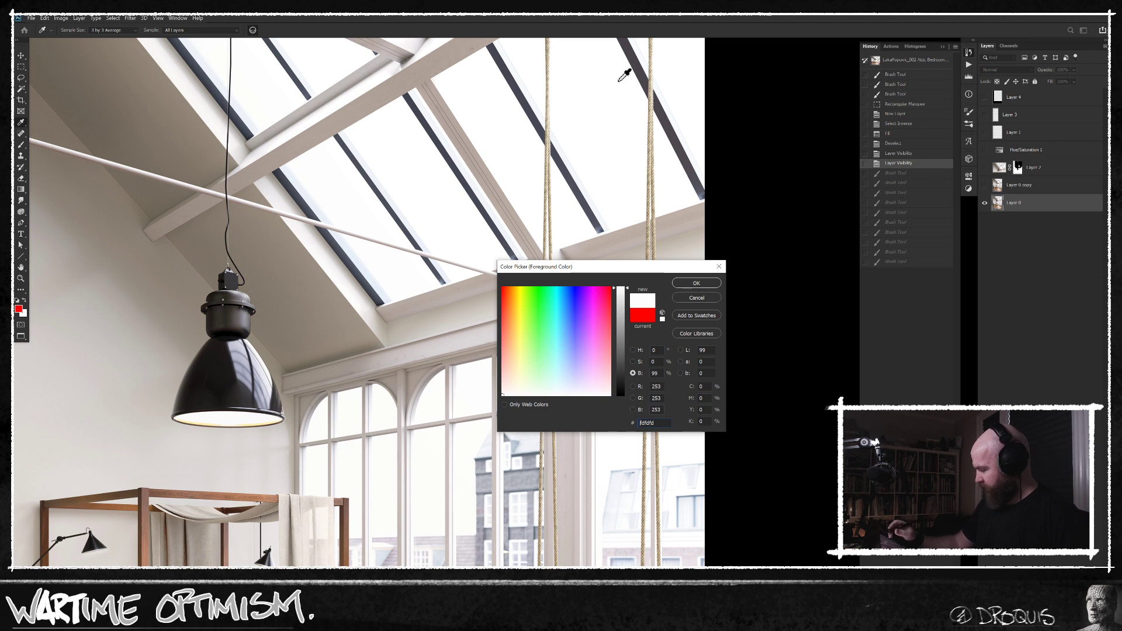
left_click(513, 101)
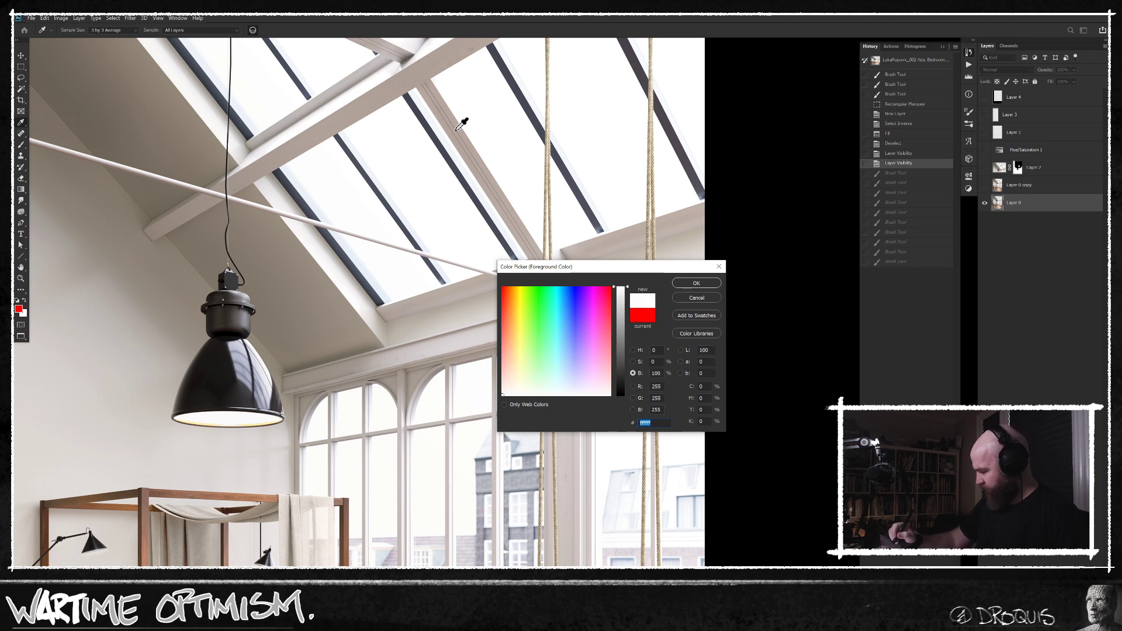
left_click(304, 156)
left_click(491, 118)
left_click(709, 299)
Copy the whole original photo, paste it in place as a new layer, and apply a Gaussian Blur to it.
key("ctrl+minus")
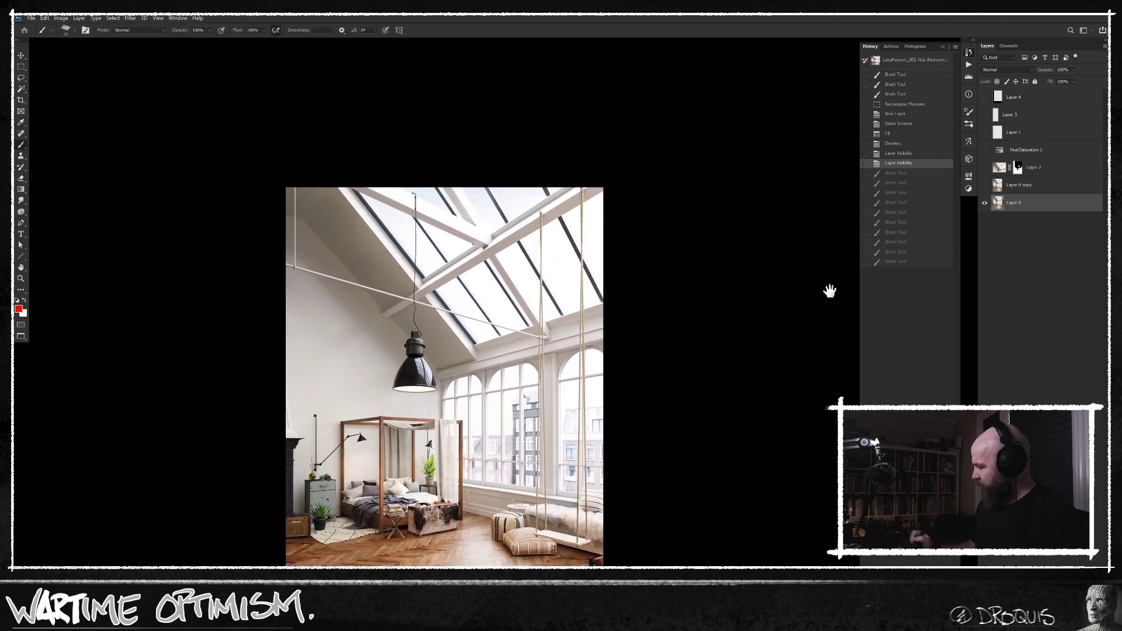
key("ctrl+a")
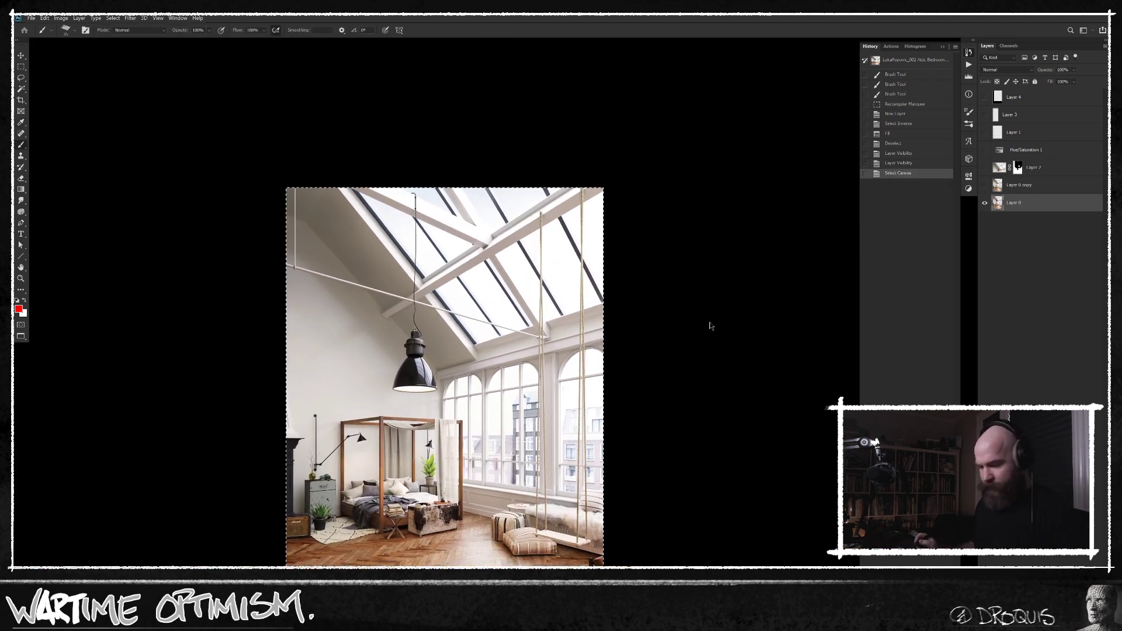
key("ctrl+shift+x")
key("Escape")
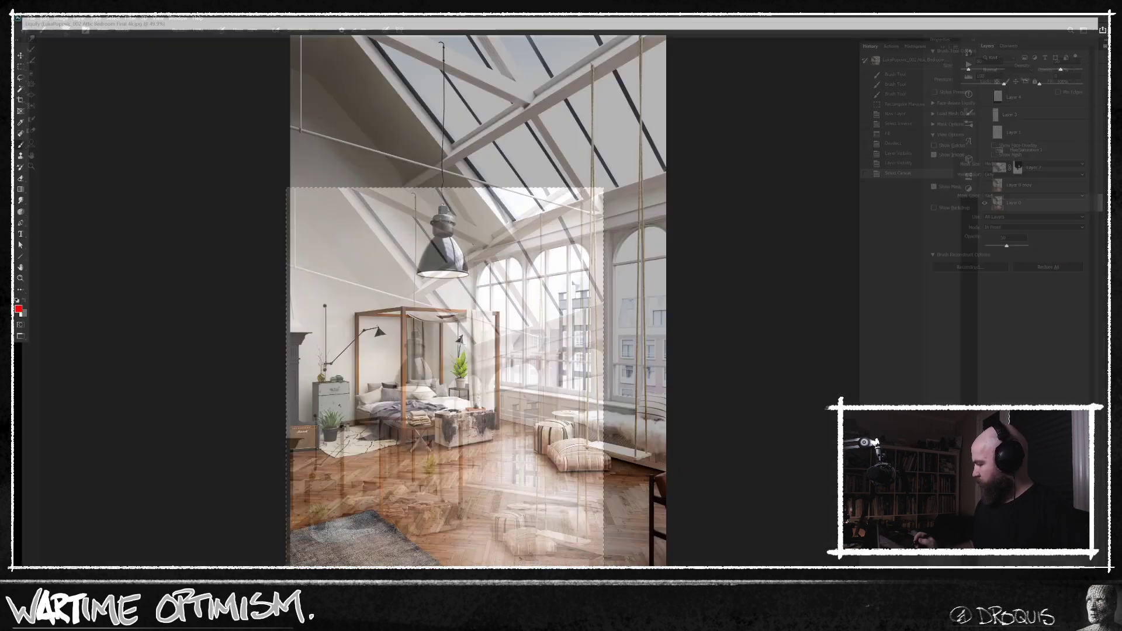
key("ctrl+shift+v")
key("ctrl+alt+f")
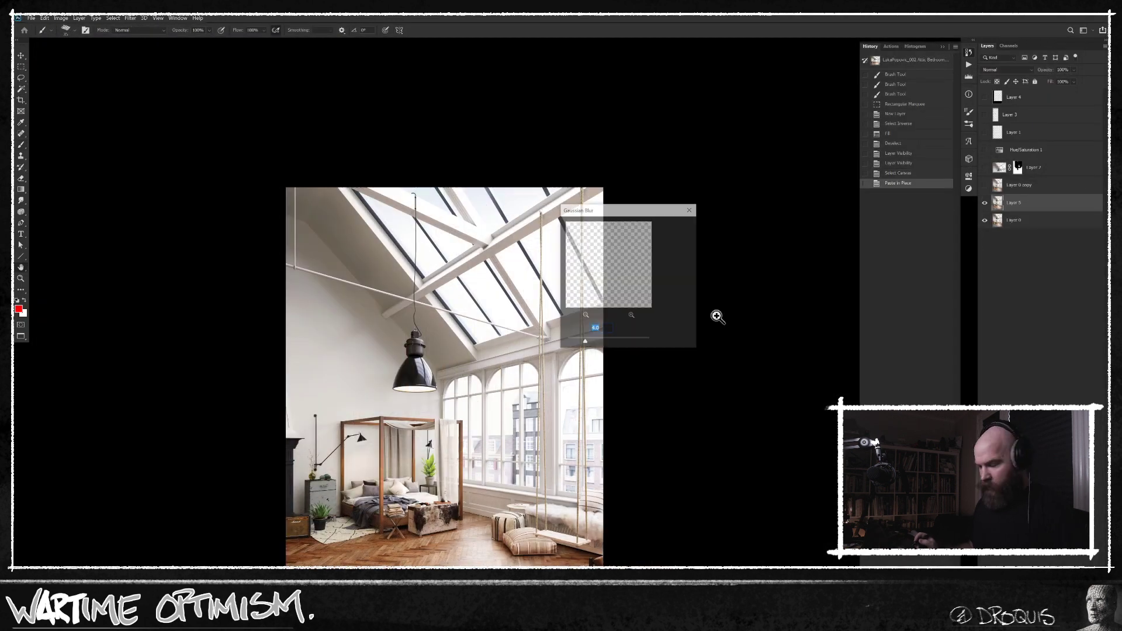
left_click(491, 317)
left_click(675, 226)
Set the blurred copy's blending mode to Screen, add a black layer mask, and make white the painting color.
left_click(1007, 69)
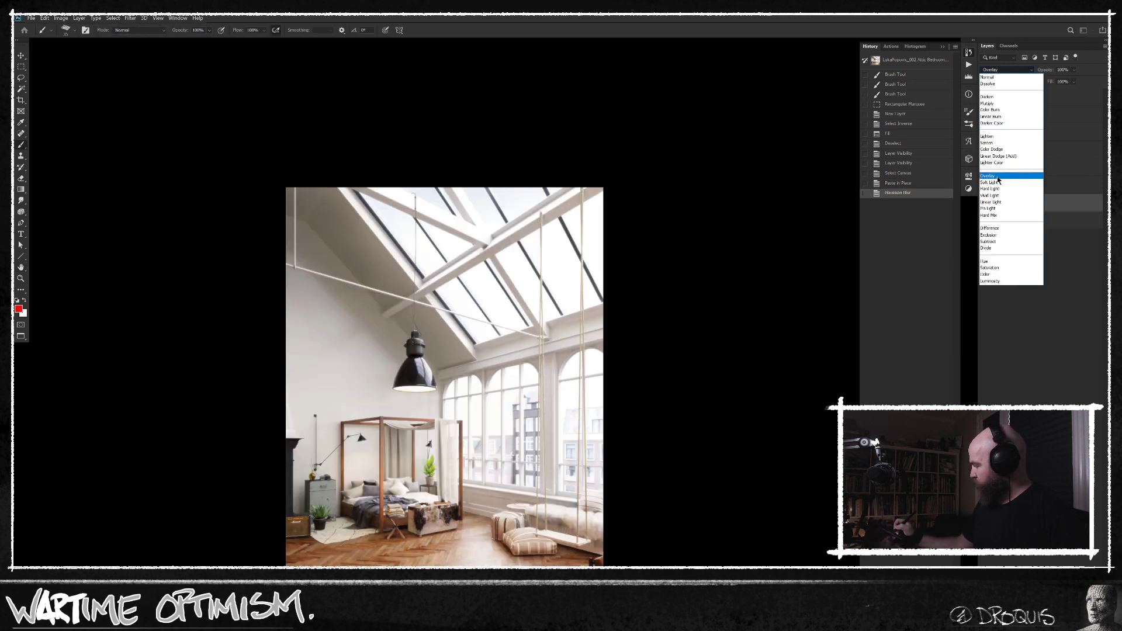
left_click(1001, 142)
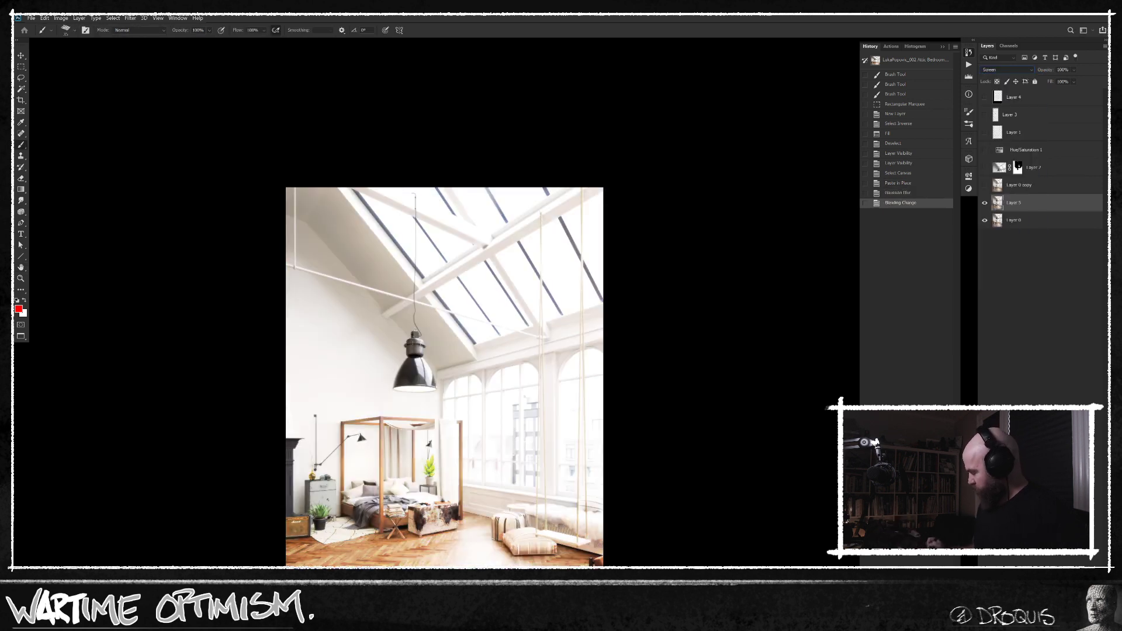
left_click(1030, 622, "alt")
key("x")
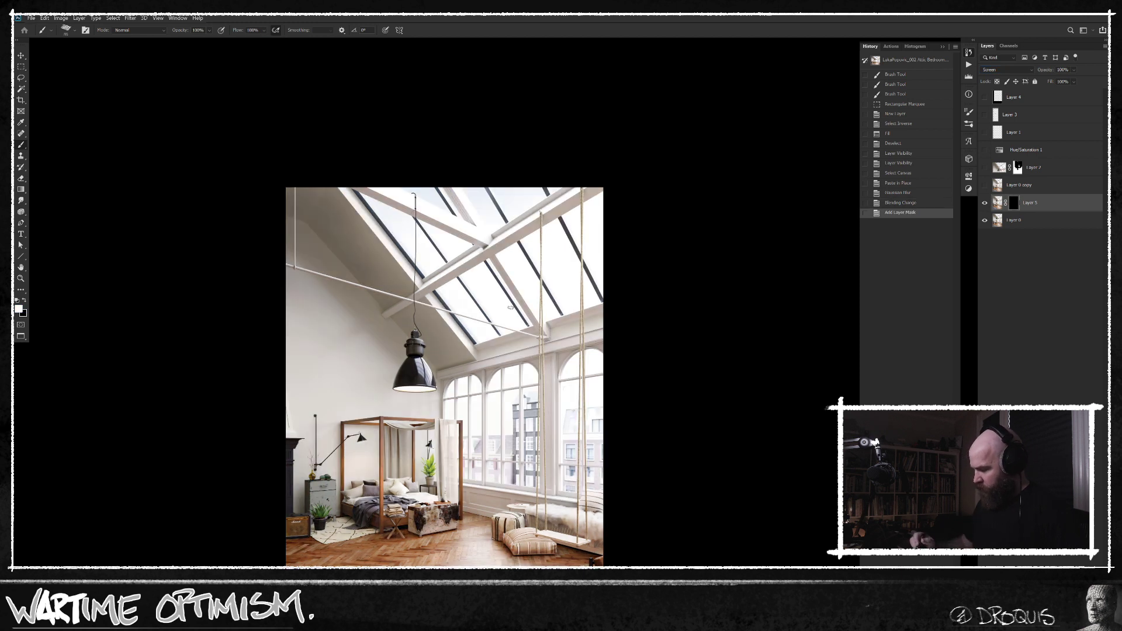
Choose a soft round brush and adjust its size with test dabs on the mask over the skylight.
key("bracketright")
right_click(504, 291)
double_click(578, 387)
left_click(446, 237)
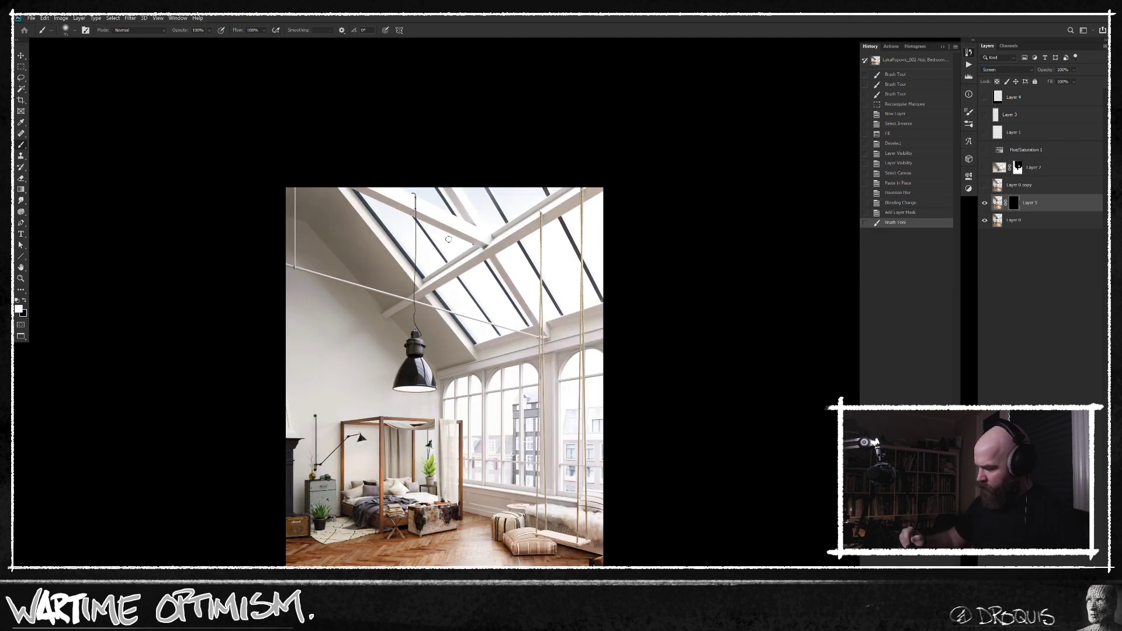
key("bracketright")
key("bracketright")
key("bracketright")
key("bracketright")
key("bracketright")
key("bracketright")
key("bracketright")
key("bracketright")
left_click(438, 228)
key("ctrl+z")
key("bracketleft")
Reduce the brush size and paint white on the mask over the arched windows to extend the glow.
key("bracketleft")
Paint white on the layer mask over the skylight panes to bring in the blurred glow.
left_click_drag(415, 182, 470, 203)
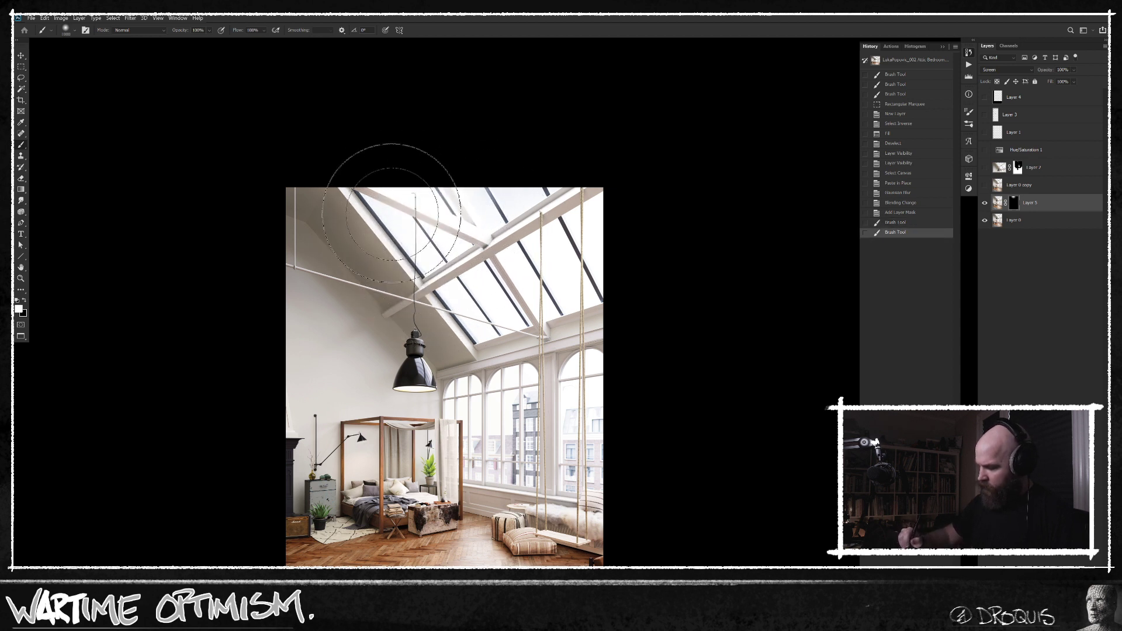
left_click_drag(406, 217, 474, 239)
left_click_drag(475, 305, 482, 319)
mouse_move(499, 328)
left_mouse_down()
mouse_move(538, 253)
mouse_move(582, 299)
left_mouse_up()
left_click_drag(594, 251, 587, 257)
key("bracketleft")
mouse_move(545, 417)
left_mouse_down()
mouse_move(490, 438)
mouse_move(480, 423)
left_mouse_up()
left_click_drag(476, 430, 483, 453)
mouse_move(585, 422)
left_mouse_down()
mouse_move(576, 406)
mouse_move(589, 374)
left_mouse_up()
left_click_drag(590, 456, 591, 486)
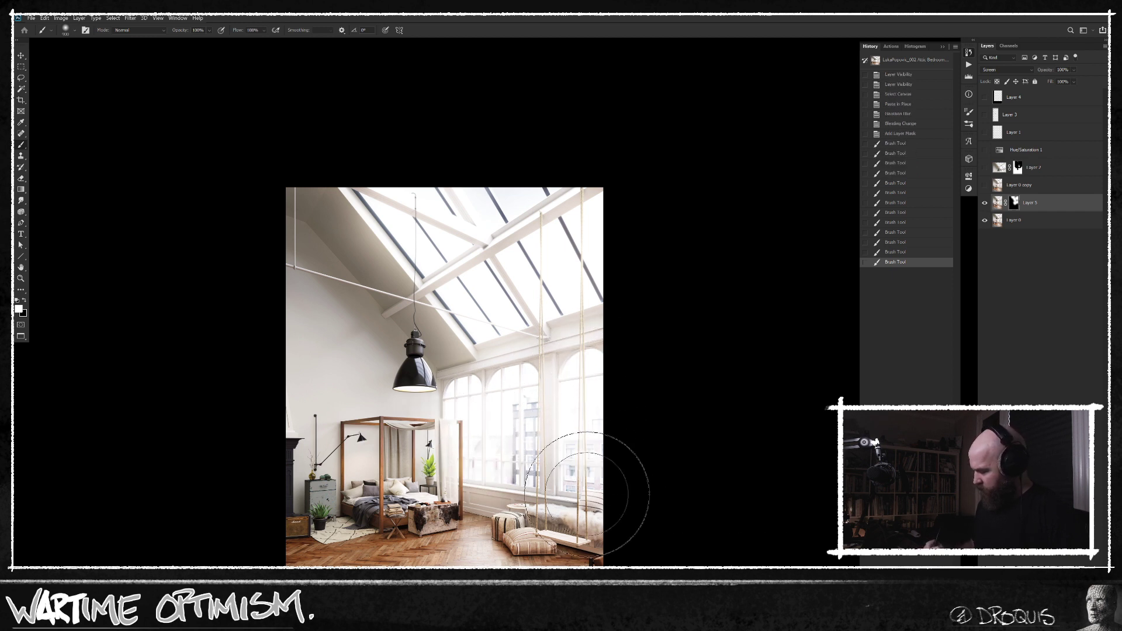
left_click(591, 486)
Hide the masked glow layer and paste a copy of the whole original photo in place above it.
left_click(984, 203)
left_click(1035, 220)
key("ctrl+a")
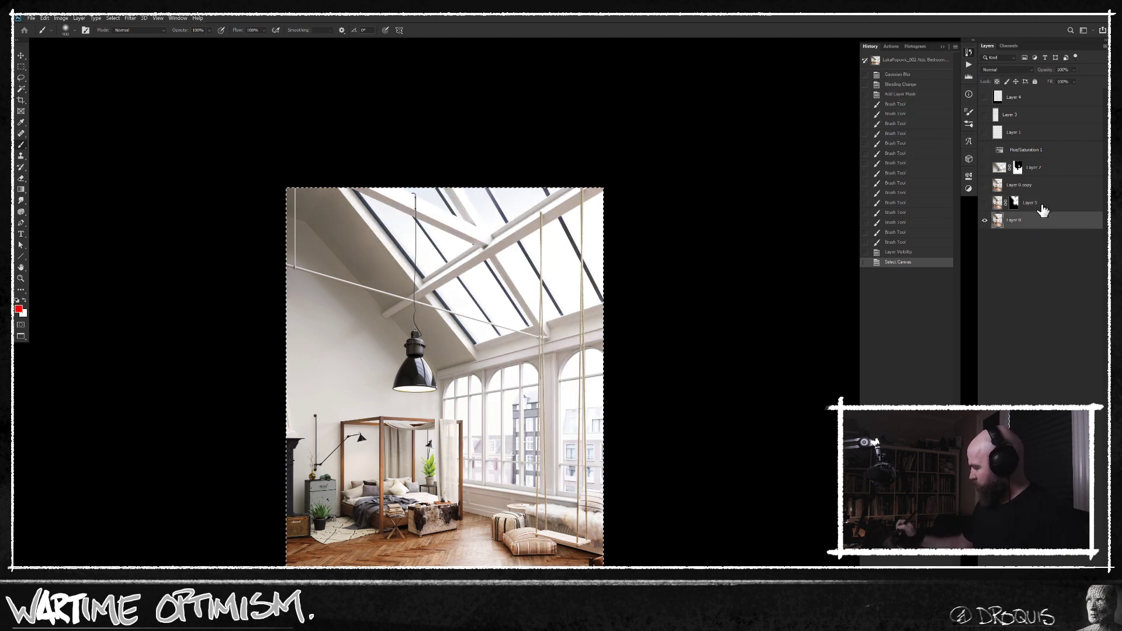
key("shift+ctrl+x")
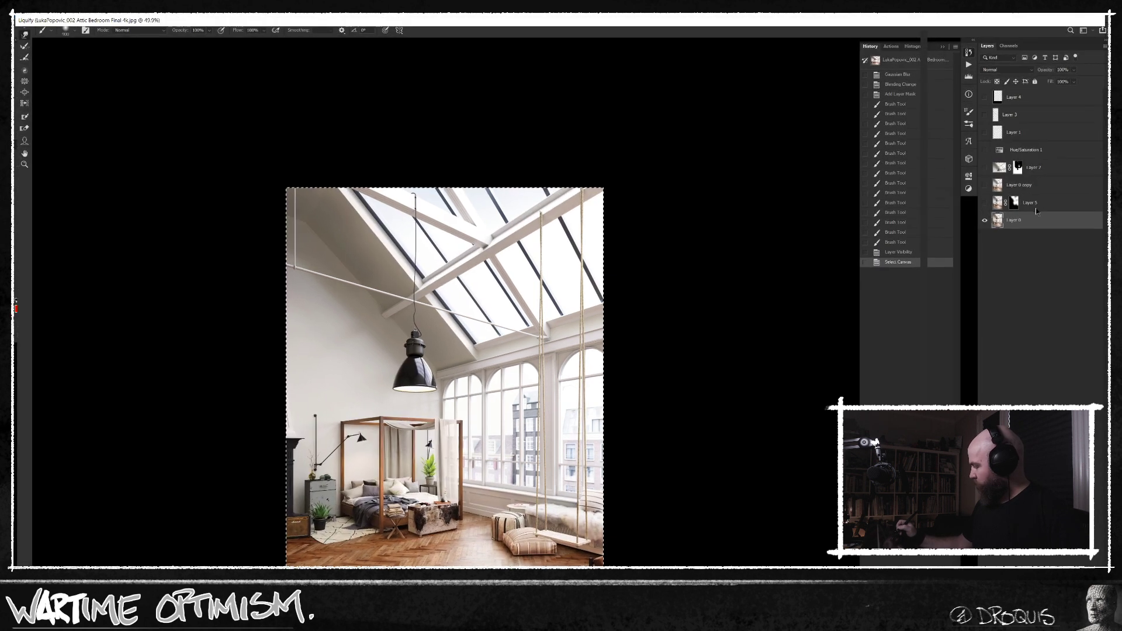
key("Escape")
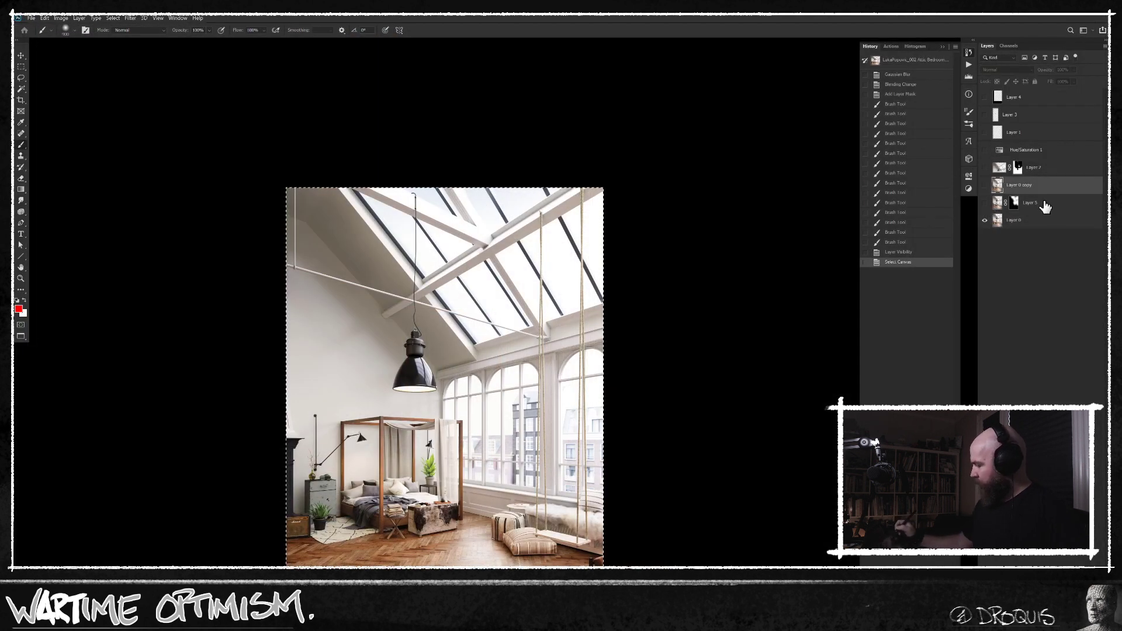
key("ctrl+shift+v")
Show the masked glow layer, clip the new photo copy to it, and toggle the copy's visibility to compare.
left_click(984, 220)
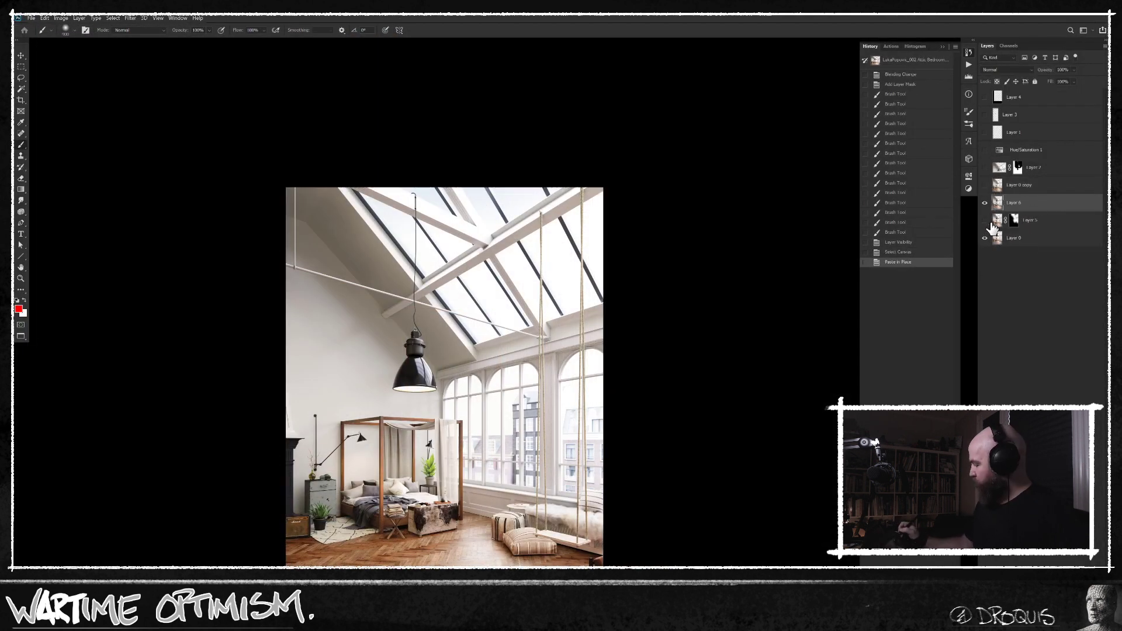
key("ctrl+alt+g")
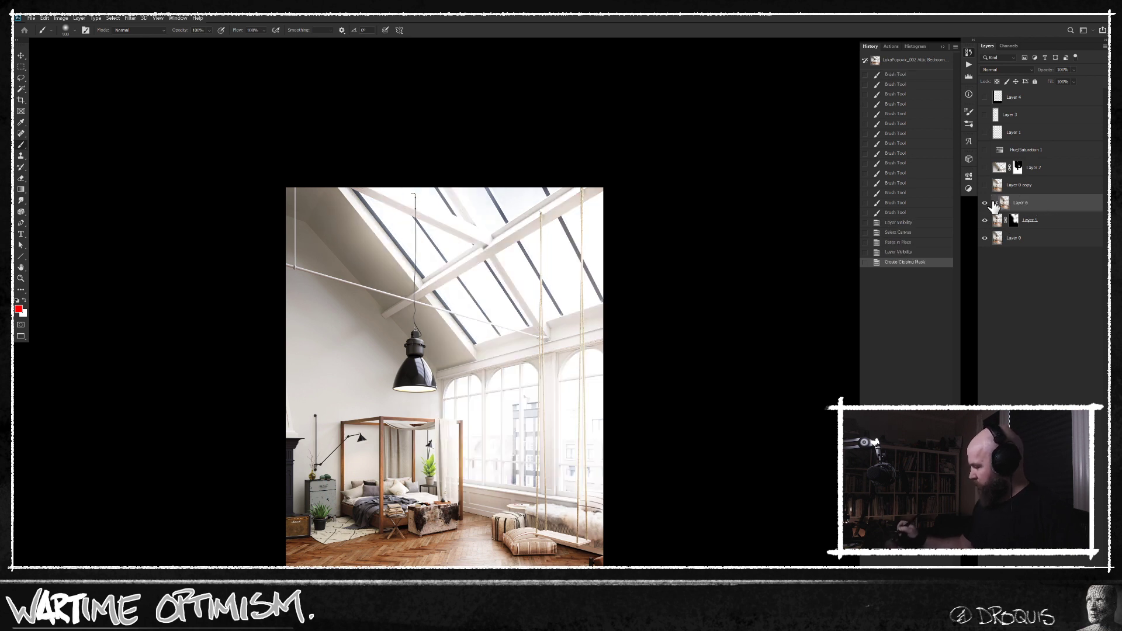
left_click(985, 202)
left_click(985, 202)
Apply a Gaussian Blur to the clipped photo copy and lower the opacity of the masked Screen layer.
key("ctrl+alt+f")
left_click(532, 325)
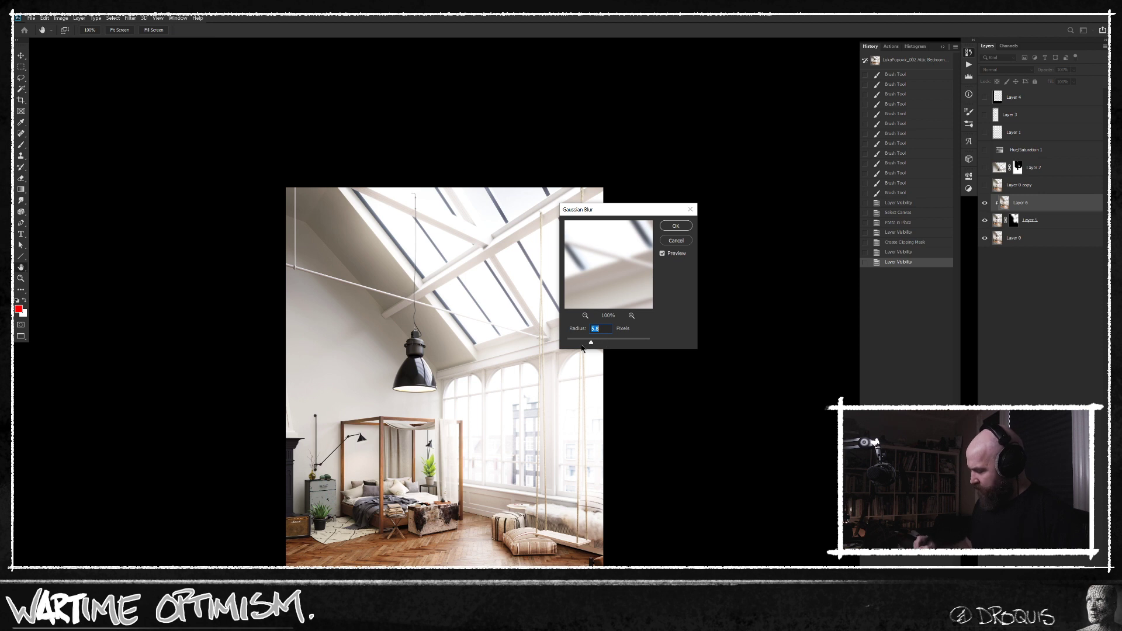
left_click(676, 226)
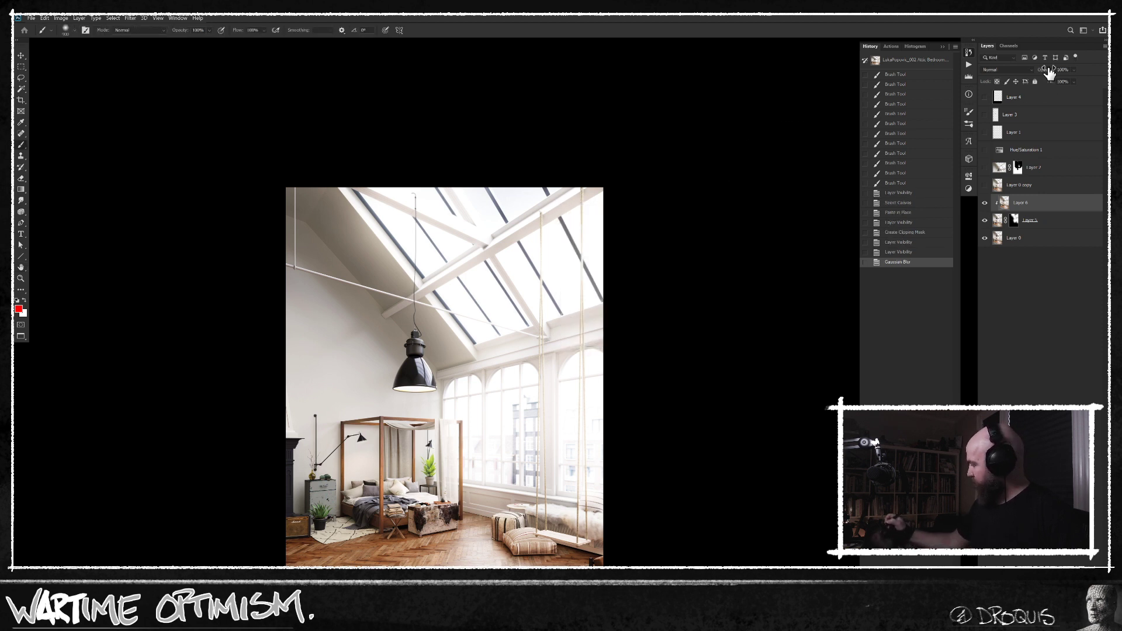
left_click(1038, 229)
mouse_move(1045, 70)
left_mouse_down()
mouse_move(684, 111)
mouse_move(693, 100)
left_mouse_up()
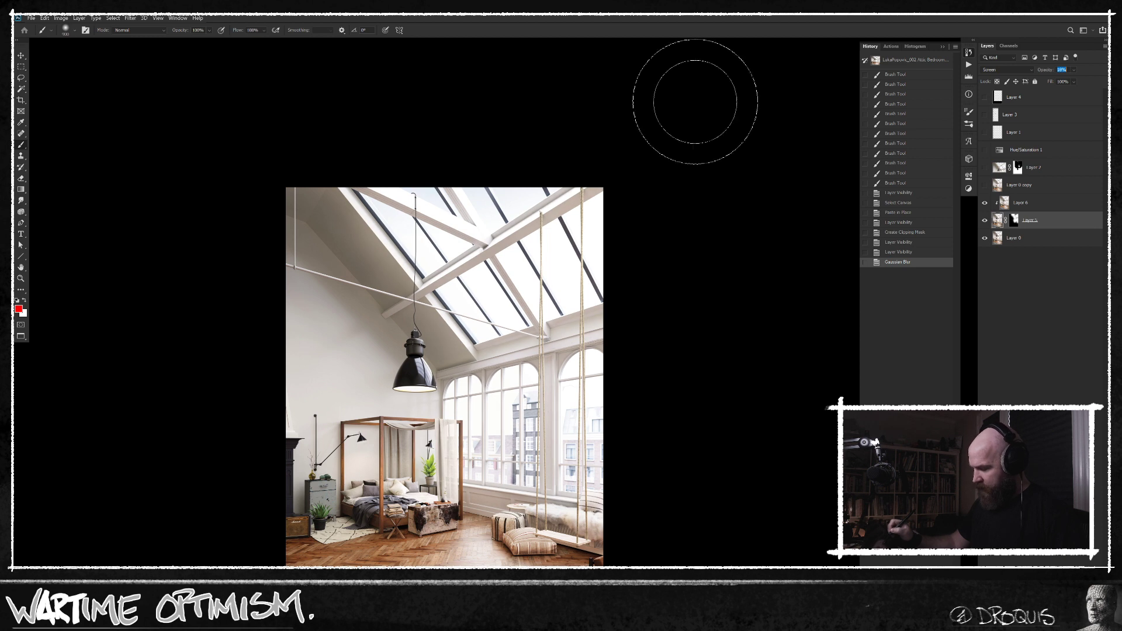
key("l")
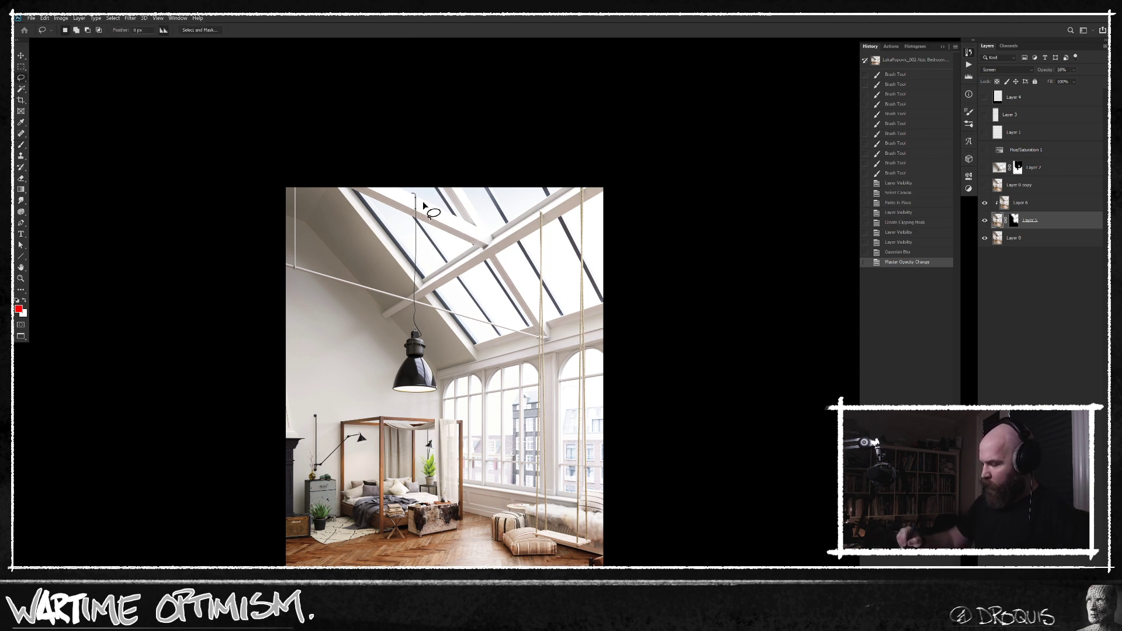
mouse_move(401, 193)
left_mouse_down()
mouse_move(476, 229)
mouse_move(451, 185)
left_mouse_up()
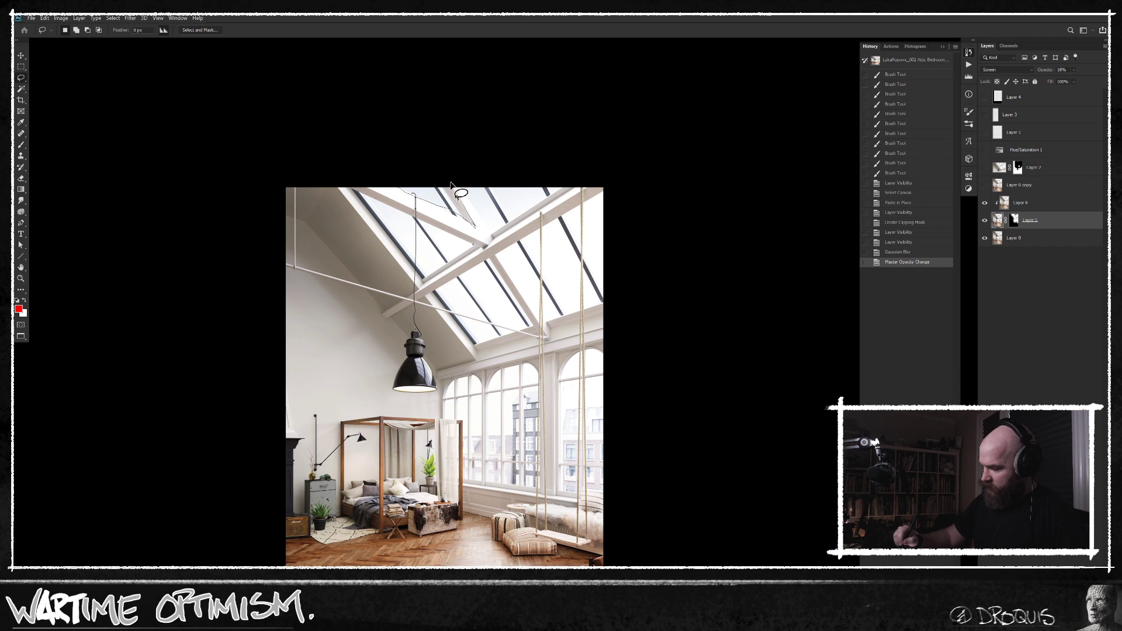
mouse_move(516, 272)
left_mouse_down()
mouse_move(546, 319)
mouse_move(471, 186)
left_mouse_up()
key("ctrl+a")
key("ctrl+d")
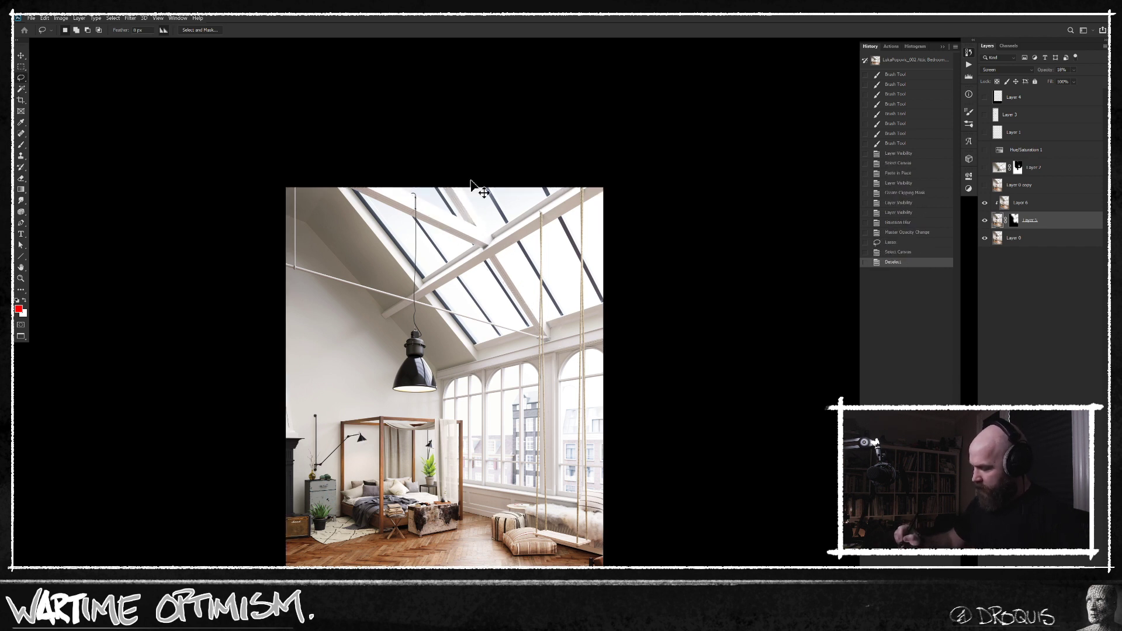
Select the crossing roof beams that frame the skylight panes with one closed Polygonal Lasso outline.
key("shift+l")
left_click(462, 188)
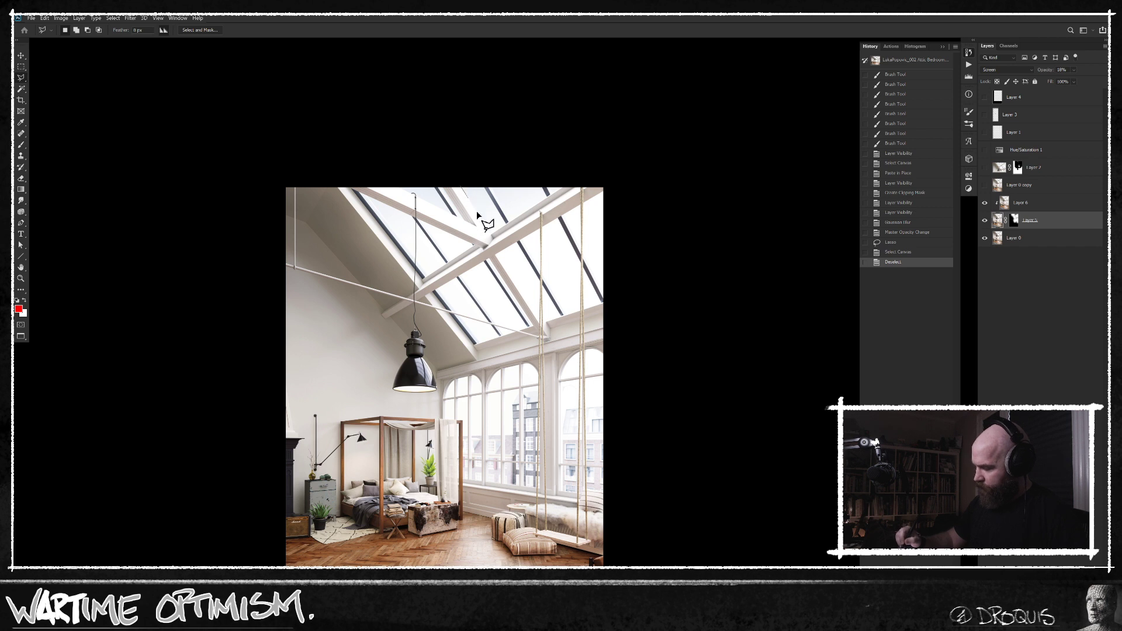
left_click(492, 239)
left_click(600, 171)
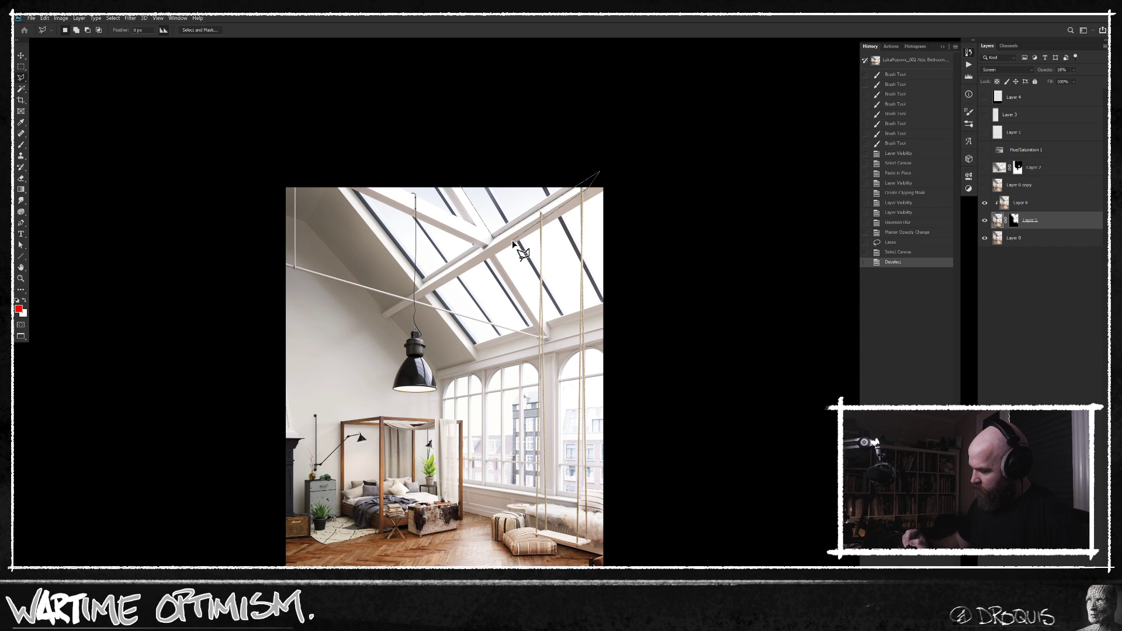
left_click(499, 249)
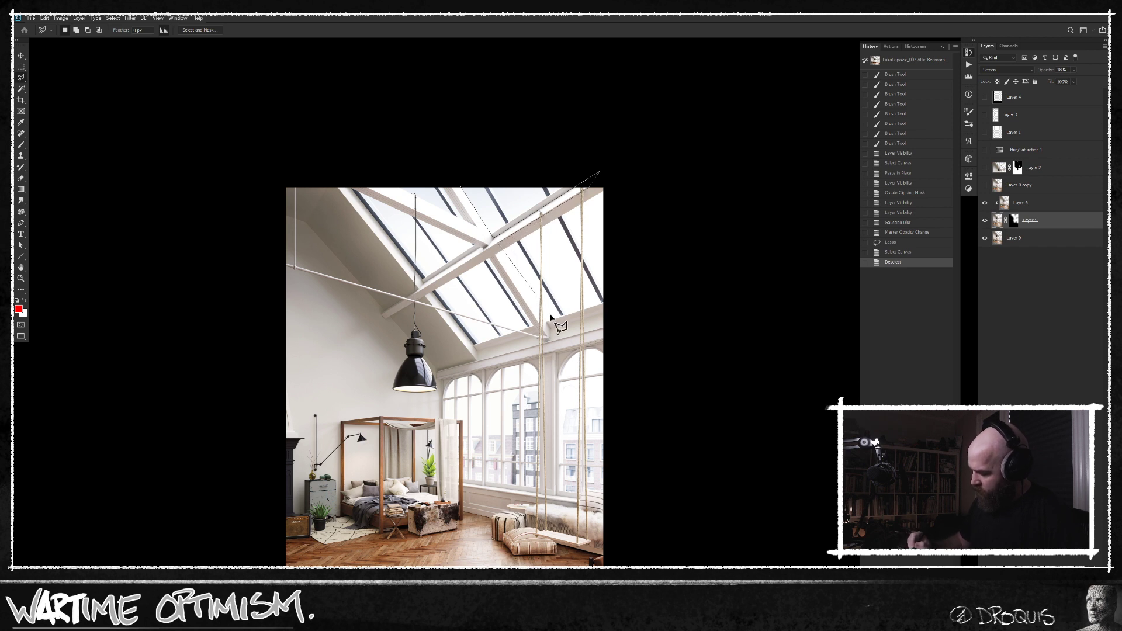
left_click(549, 338)
left_click(490, 247)
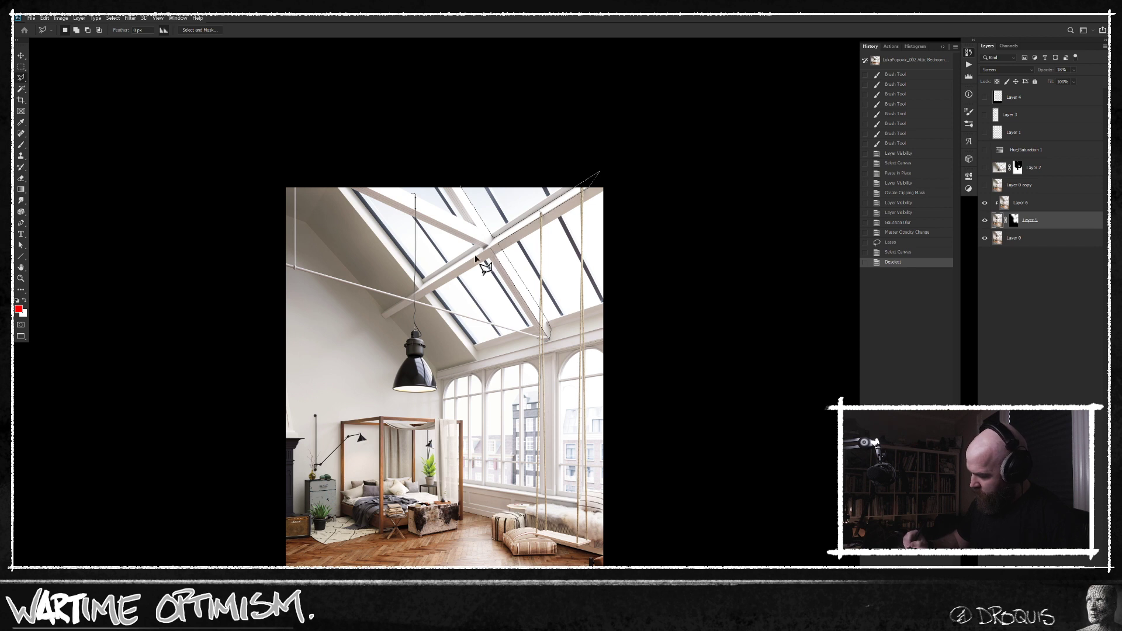
left_click(419, 288)
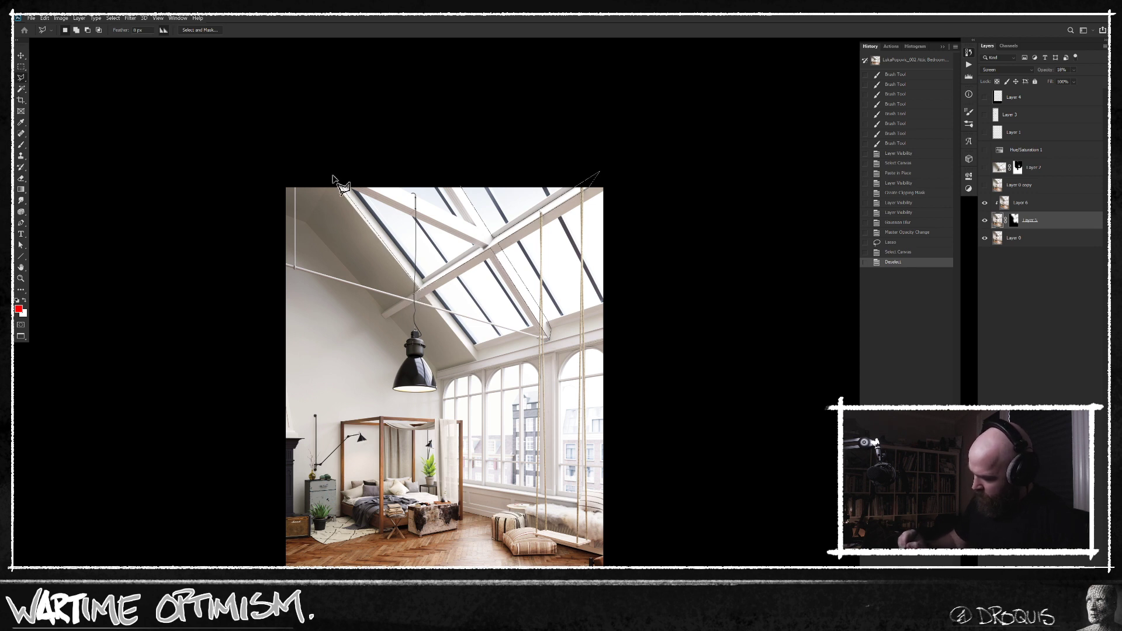
left_click(330, 178)
left_click(338, 169)
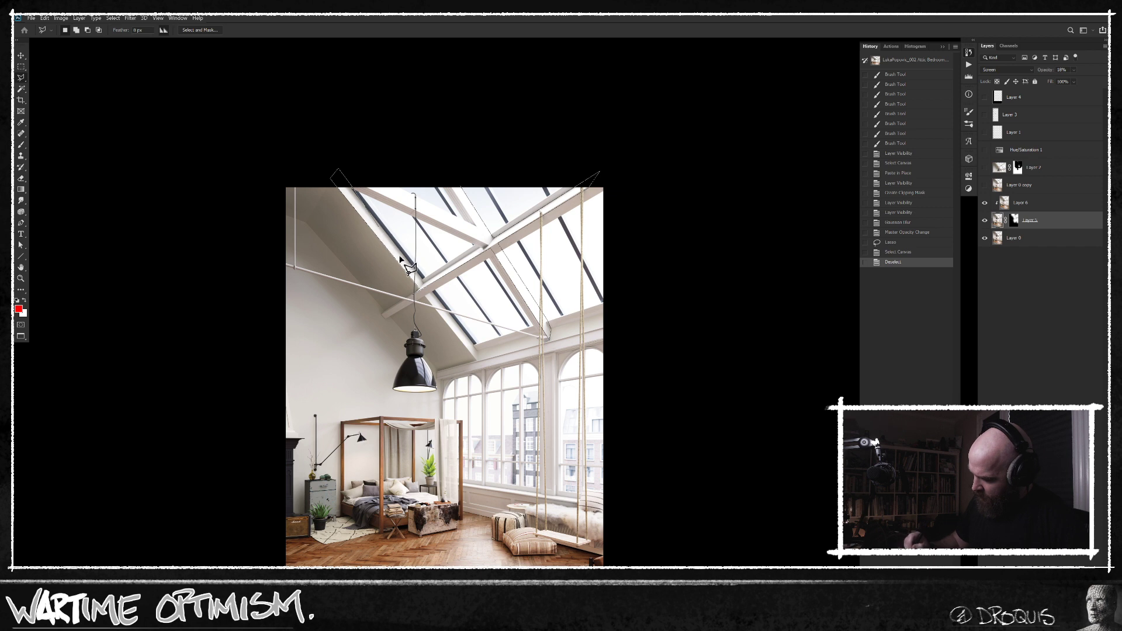
left_click(480, 241)
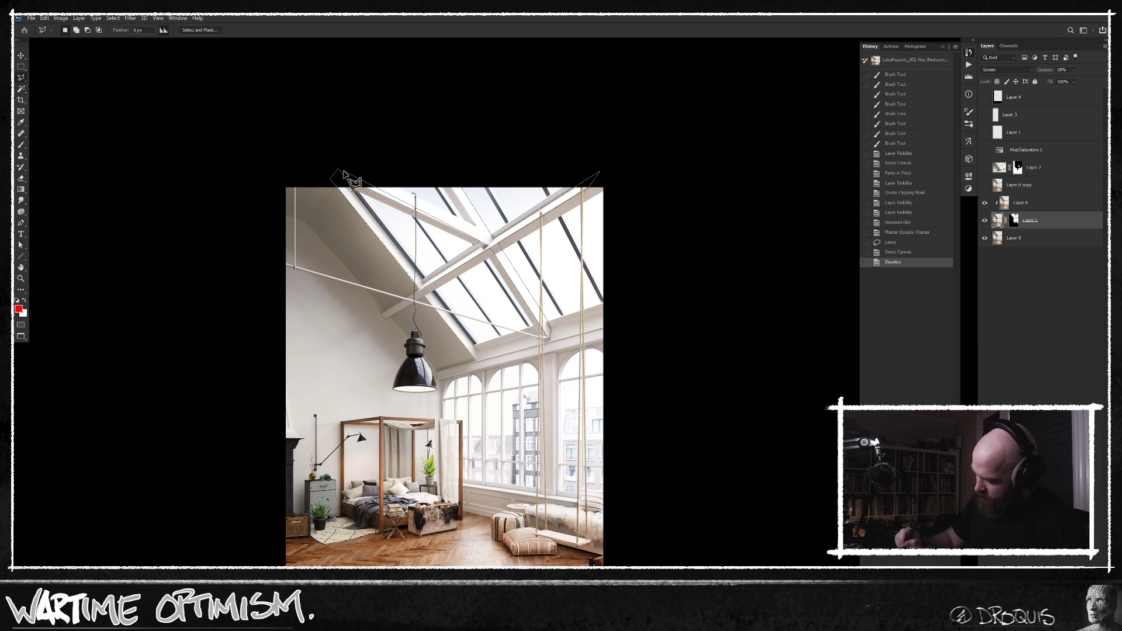
left_click(361, 163)
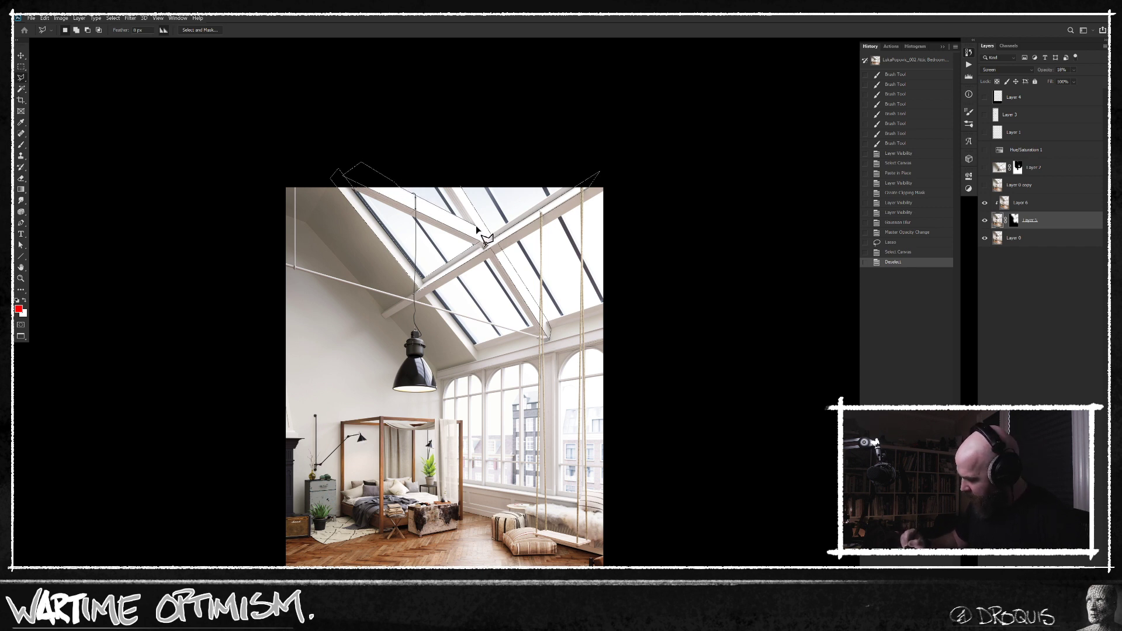
double_click(441, 160)
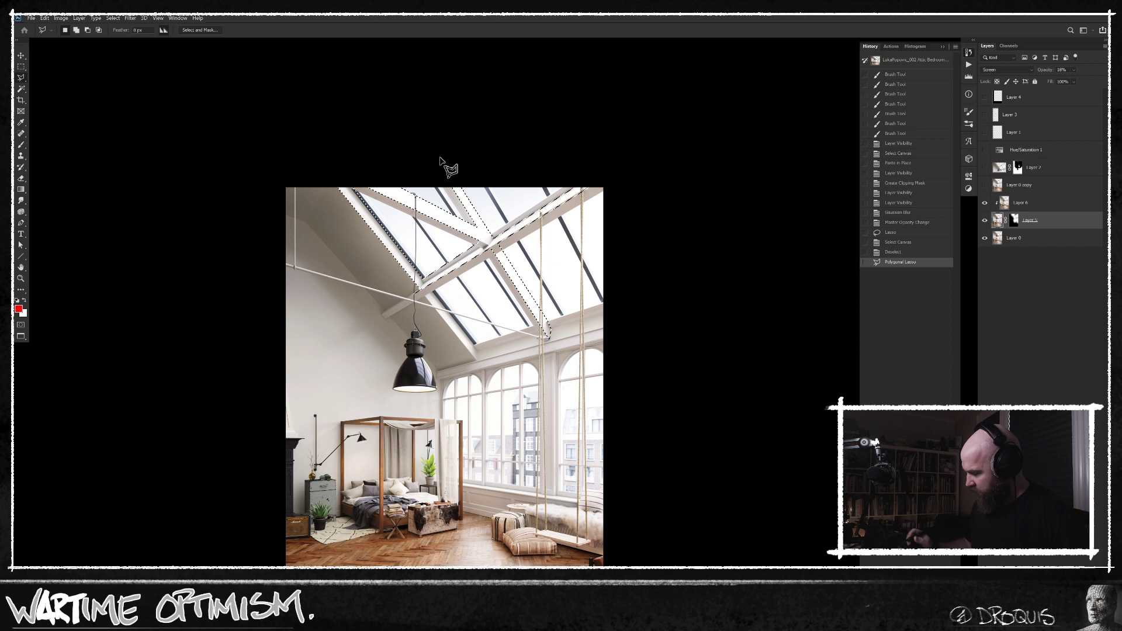
Add a Curves adjustment masked to the selected roof beams, slightly lower its white point output, and compare the result with the original photo.
left_click(1047, 204)
key("ctrl+m")
left_click_drag(939, 221, 943, 225)
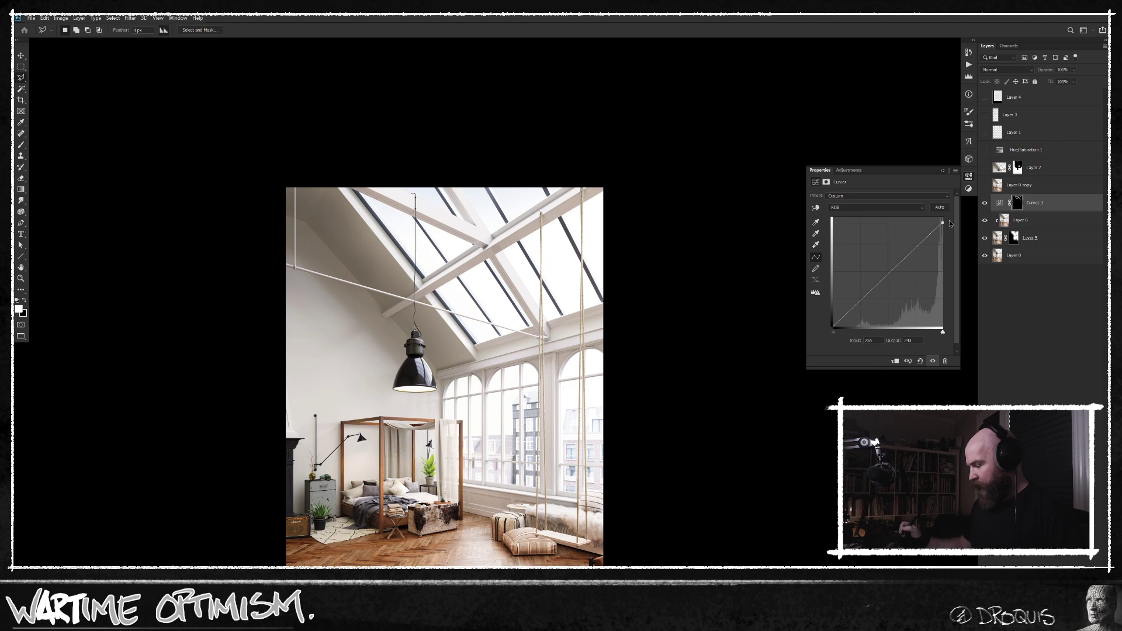
left_click(984, 255, "alt")
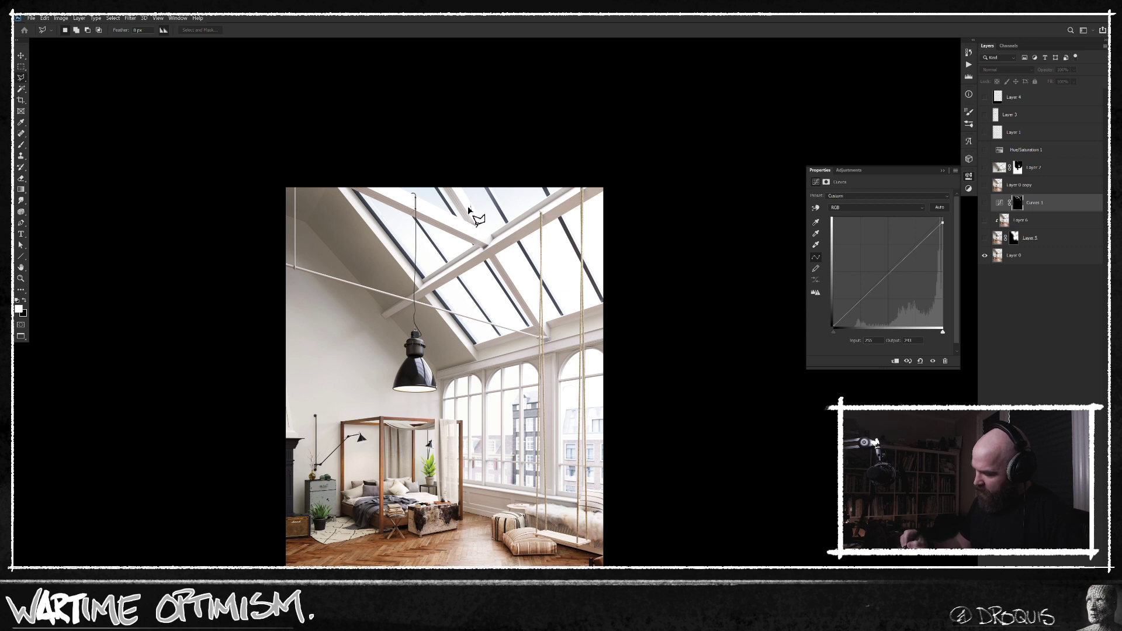
key("Escape")
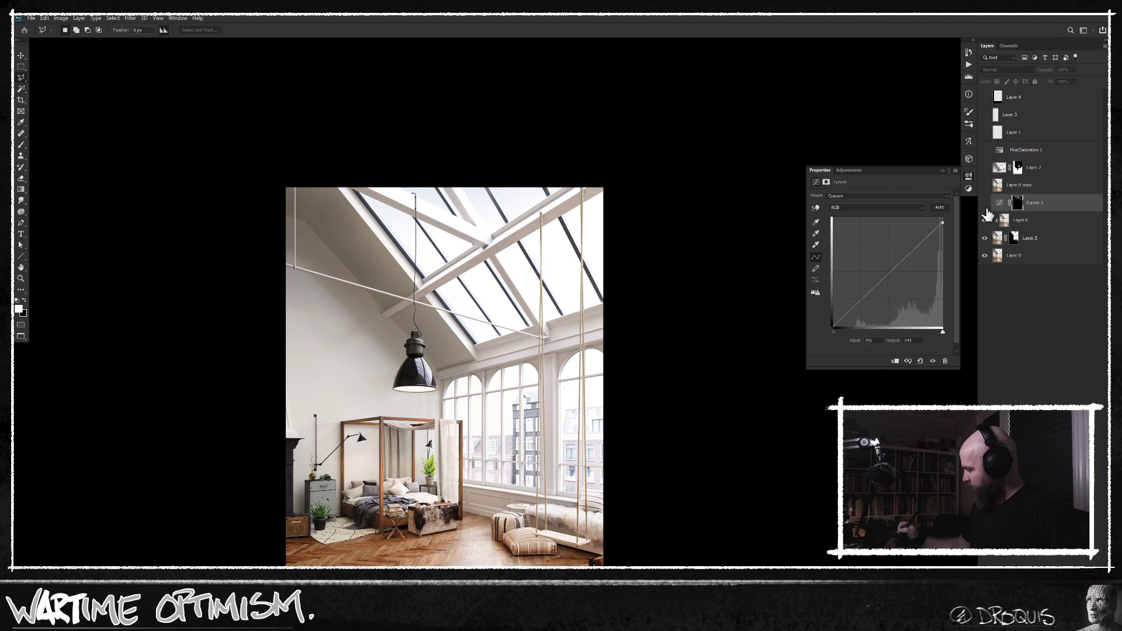
left_click_drag(984, 202, 985, 238)
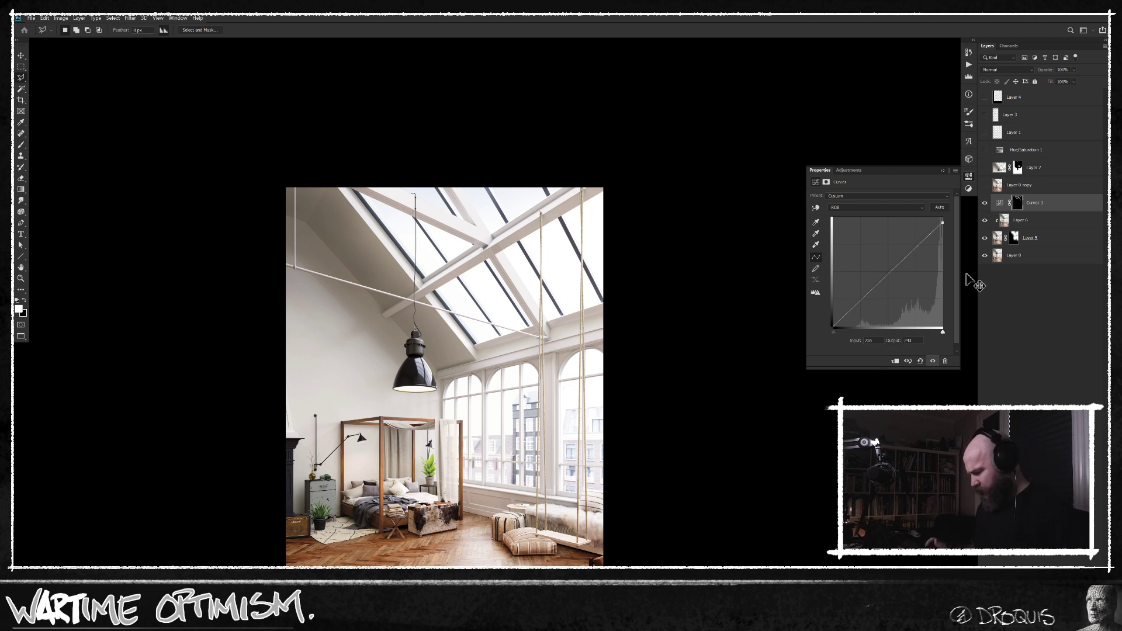
left_click_drag(622, 401, 592, 322)
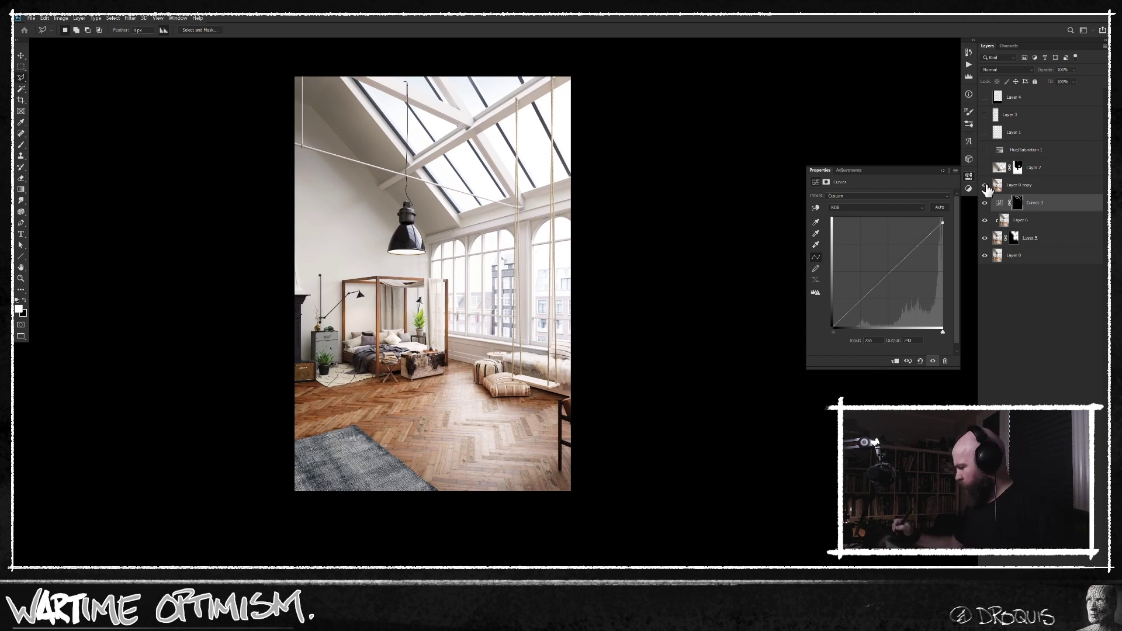
Show the Layer 0 copy with the retouched pendant lamp area and hide its content with a black layer mask.
left_click(984, 185)
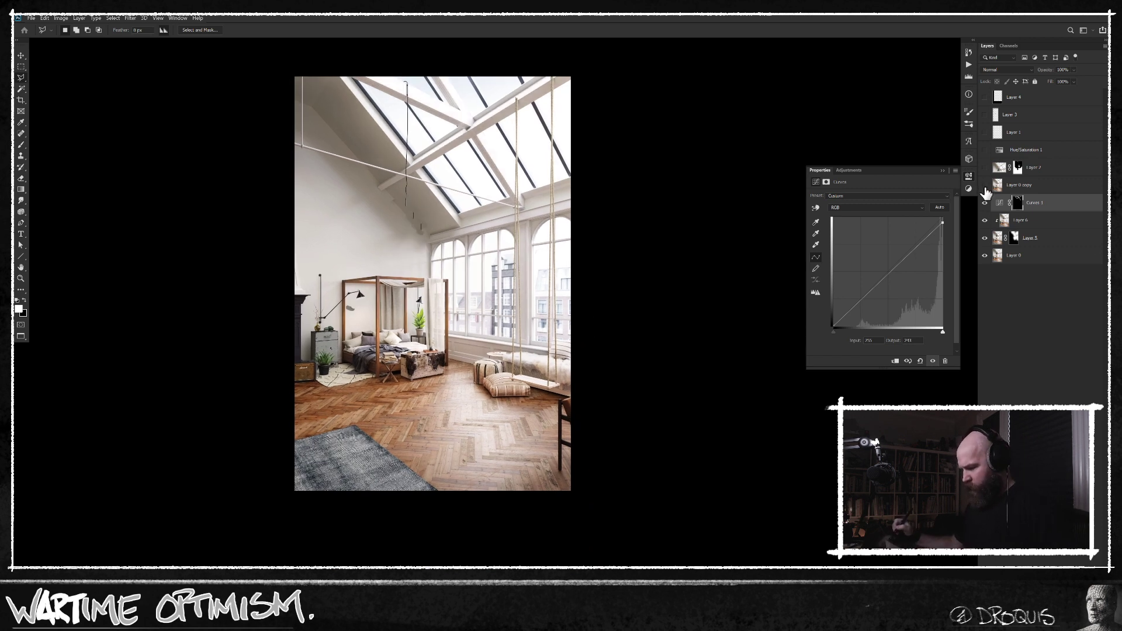
left_click(986, 188)
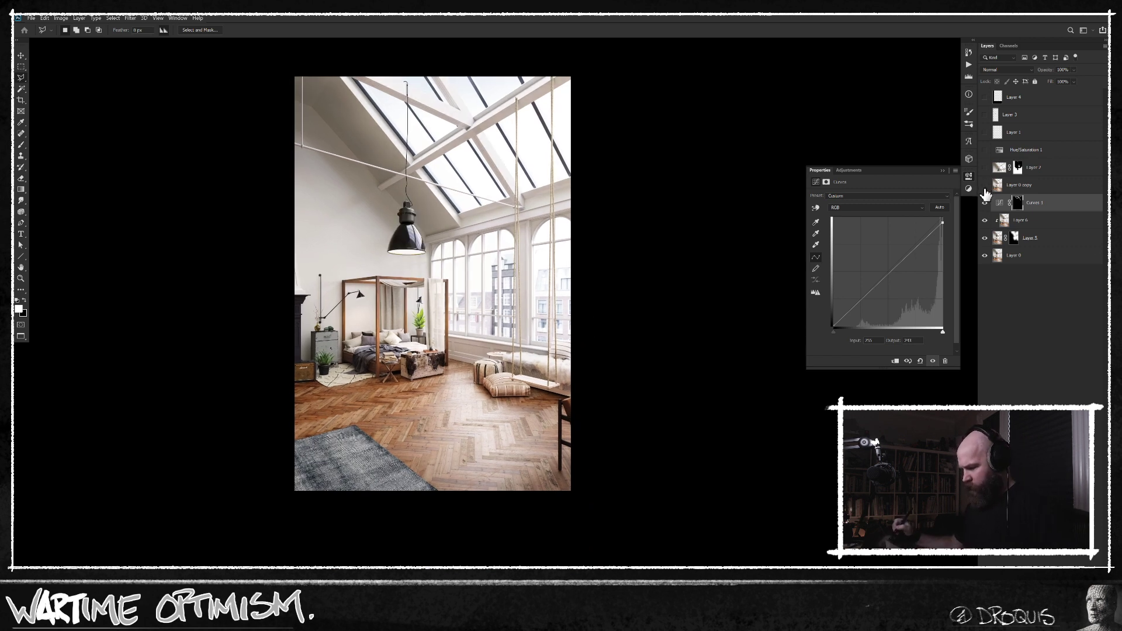
left_click(1018, 188)
left_click(1028, 620, "alt")
key("s")
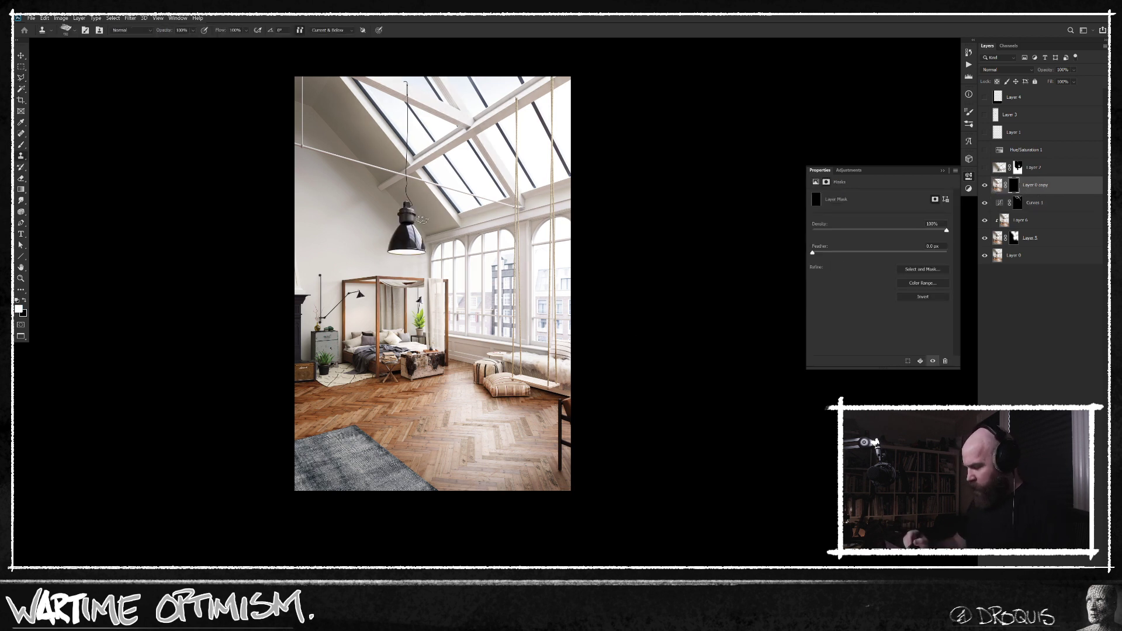
Paint white on the Layer 0 copy's mask over the pendant lamp with a smaller soft brush to reveal the lamp-free wall.
key("b")
right_click(485, 279)
left_click(313, 505)
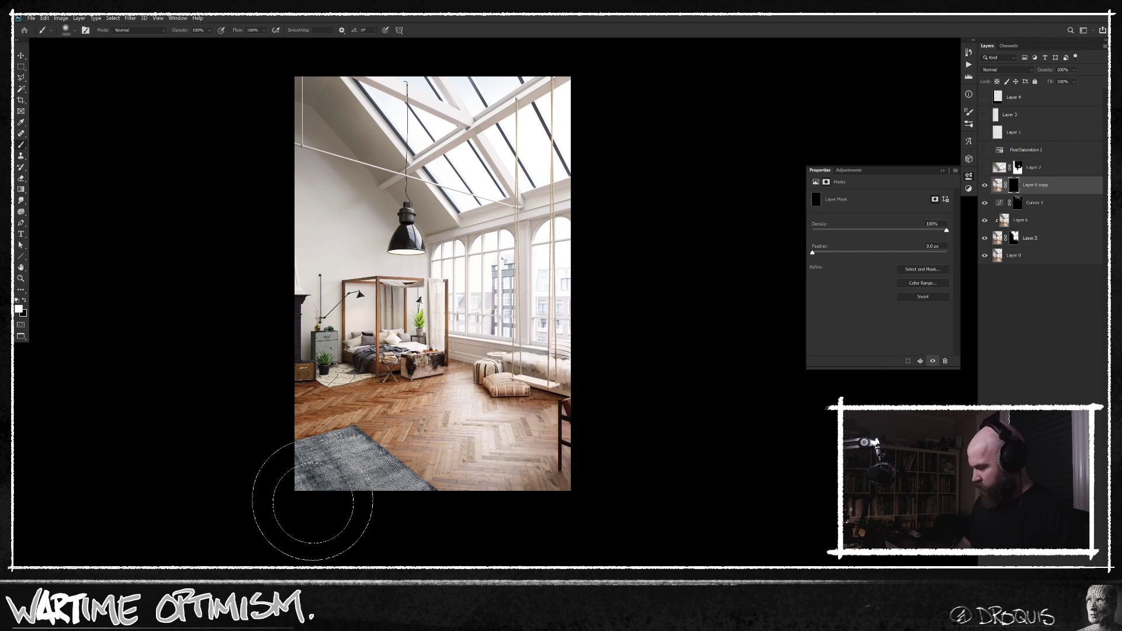
key("bracketleft")
key("bracketleft")
key("bracketleft")
key("x")
key("bracketleft")
key("bracketleft")
key("bracketleft")
key("x")
mouse_move(396, 235)
left_mouse_down()
mouse_move(402, 254)
mouse_move(412, 219)
left_mouse_up()
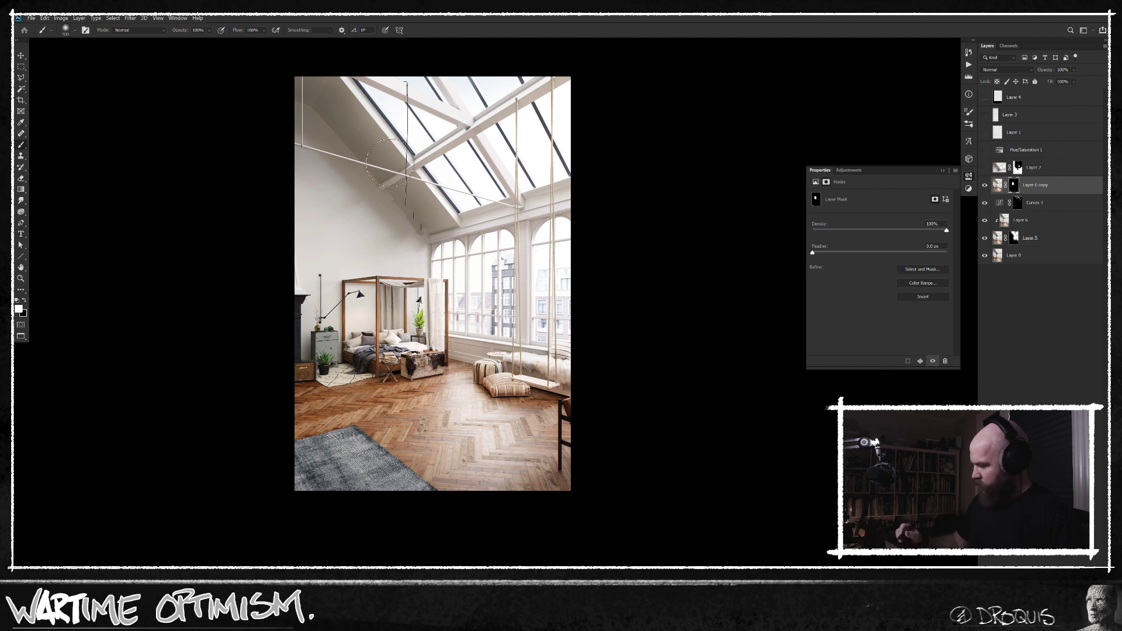
Show the relocated pendant lamp layer and the two layers above Hue/Saturation 1, leaving the cropping frame on Layer 4 hidden.
left_click(984, 167)
left_click(984, 149)
left_click(985, 149)
left_click_drag(985, 132, 985, 98)
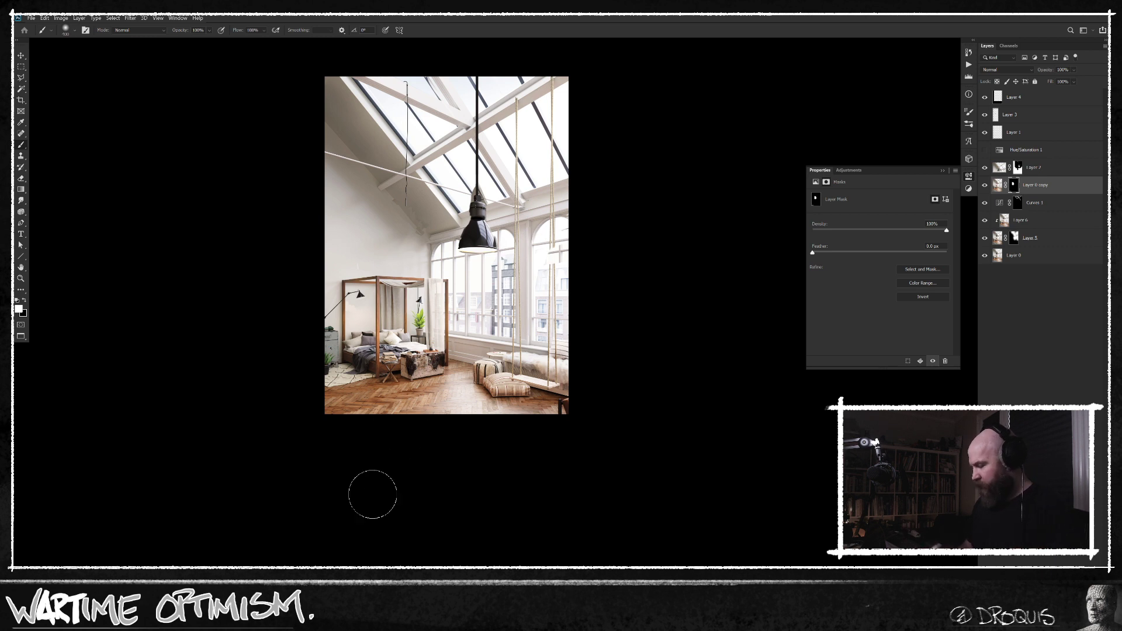
left_click(985, 97)
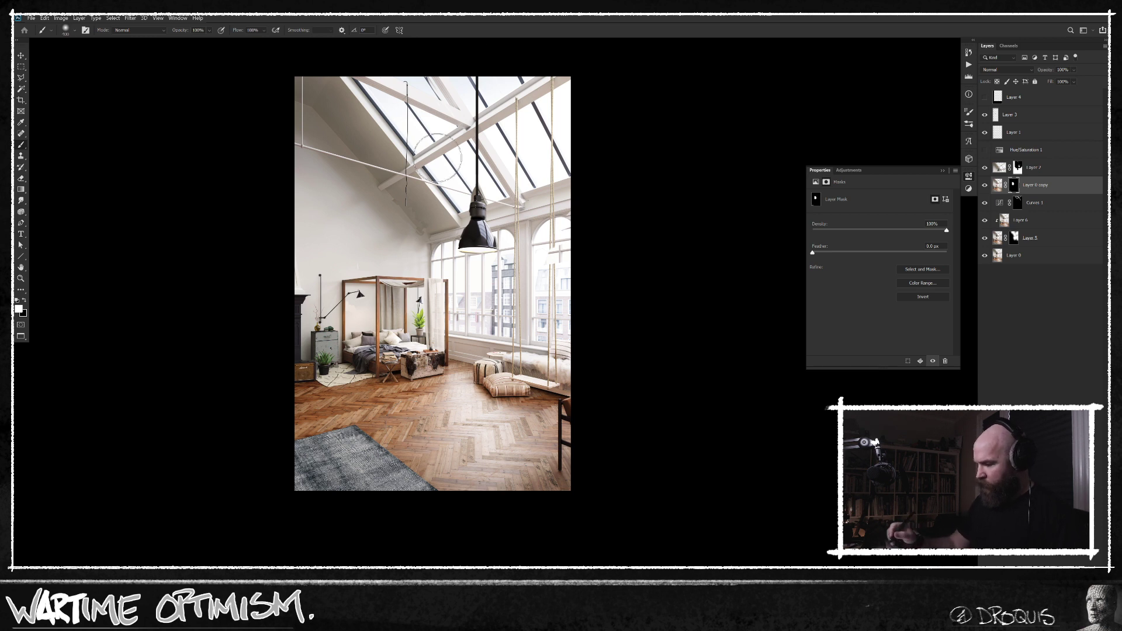
left_click_drag(484, 360, 501, 359)
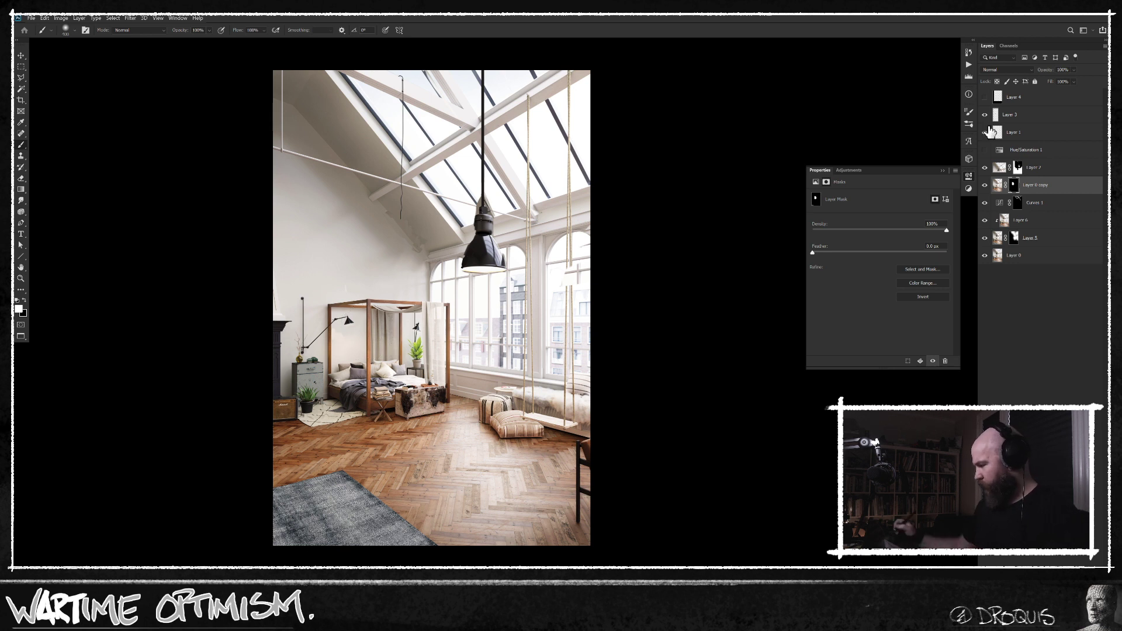
Compare the recomposed image with the original photo shown alone, and examine the rug and herringbone floor in the foreground up close.
left_click(987, 257)
left_click(988, 257)
left_click(985, 97)
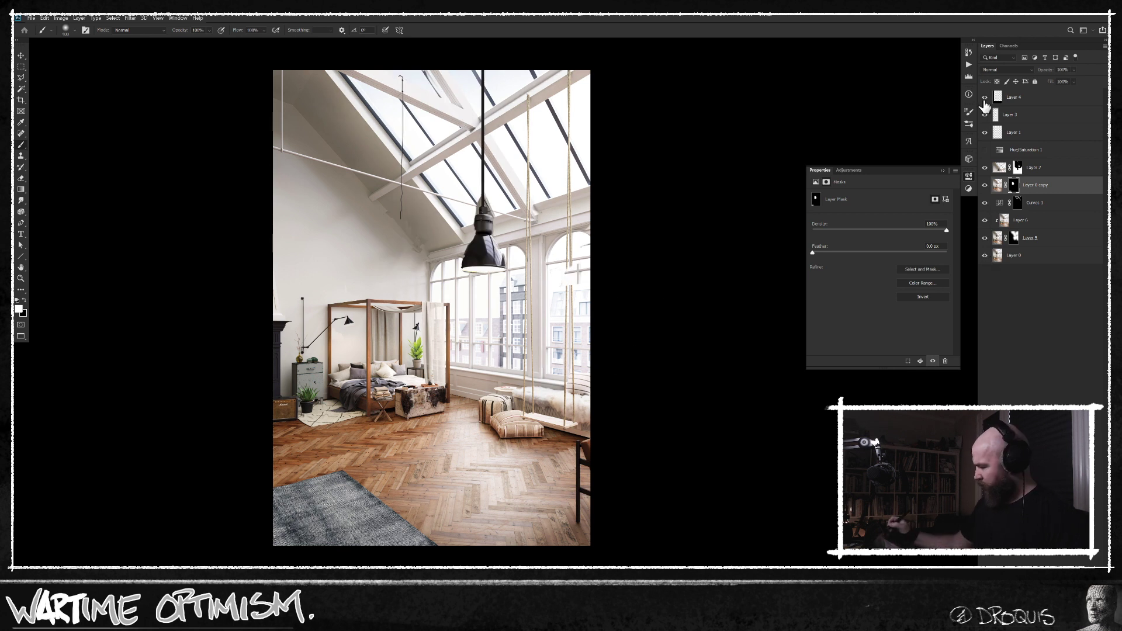
left_click(985, 257, "alt")
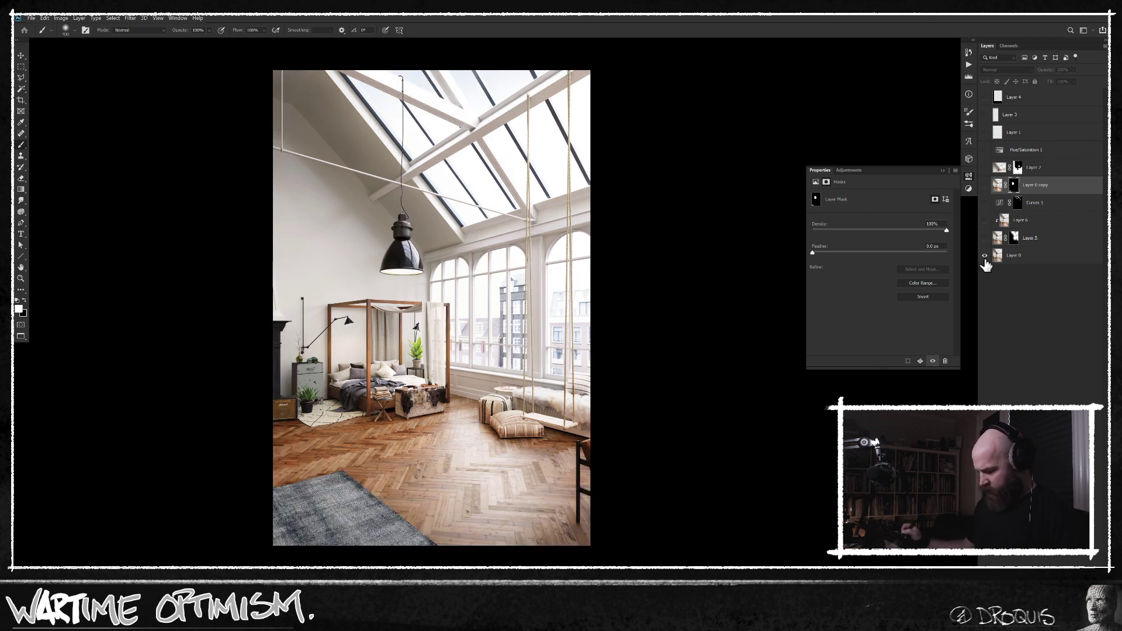
left_click(984, 258, "alt")
left_click(985, 258, "alt")
mouse_move(335, 525)
left_mouse_down()
mouse_move(368, 516)
mouse_move(353, 535)
left_mouse_up()
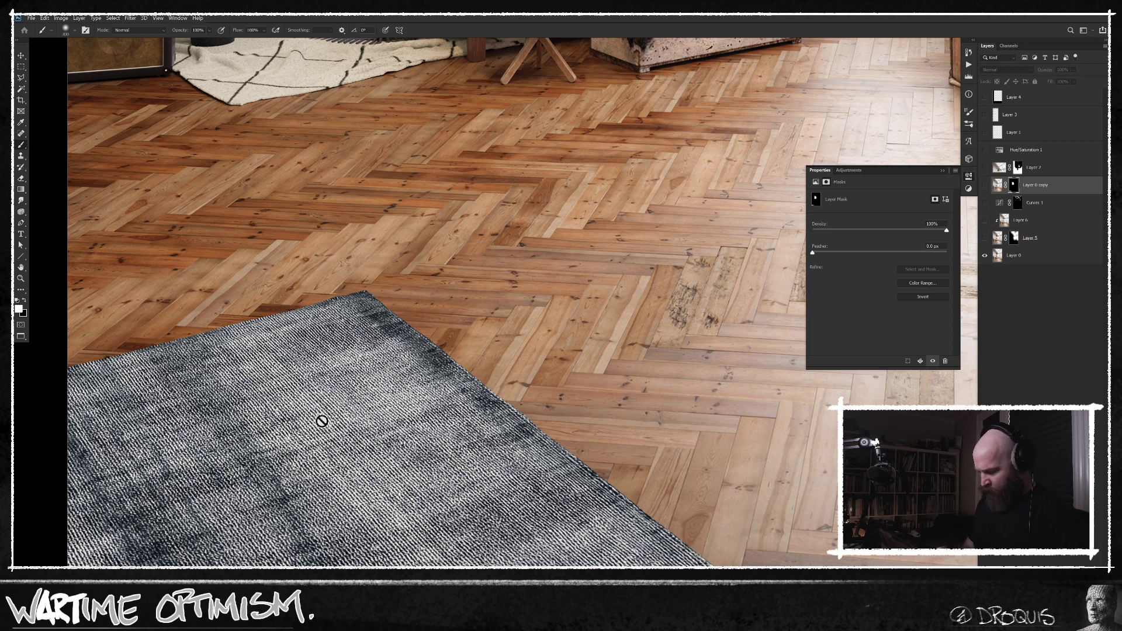
mouse_move(395, 404)
left_mouse_down()
mouse_move(419, 390)
mouse_move(455, 396)
mouse_move(400, 398)
mouse_move(380, 375)
mouse_move(383, 419)
mouse_move(403, 403)
mouse_move(376, 412)
left_mouse_up()
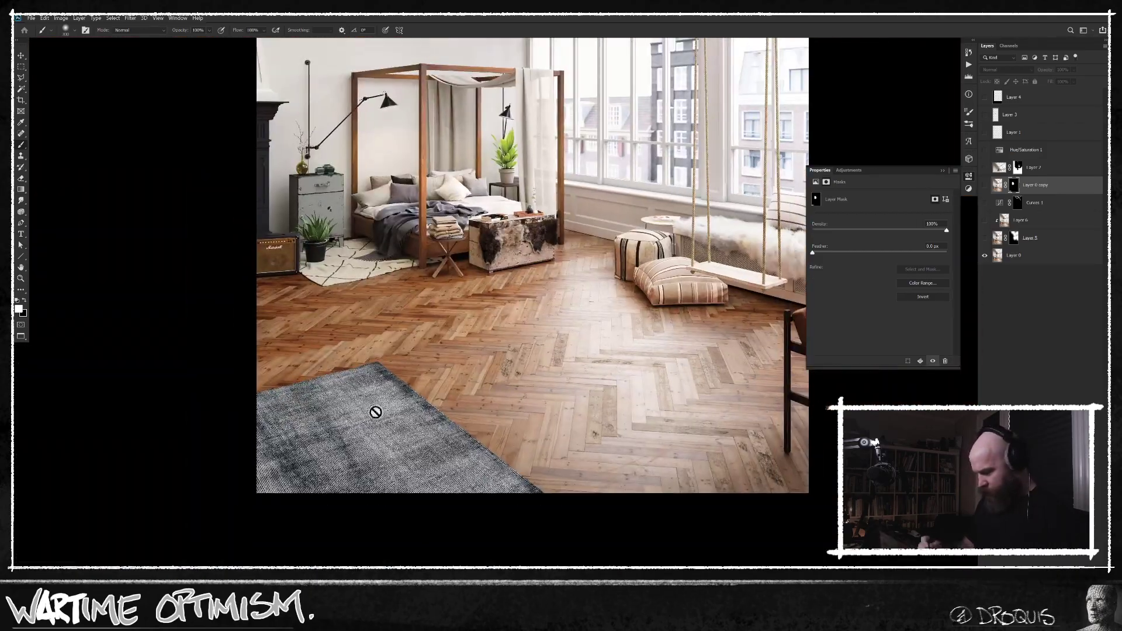
left_click_drag(530, 326, 502, 423)
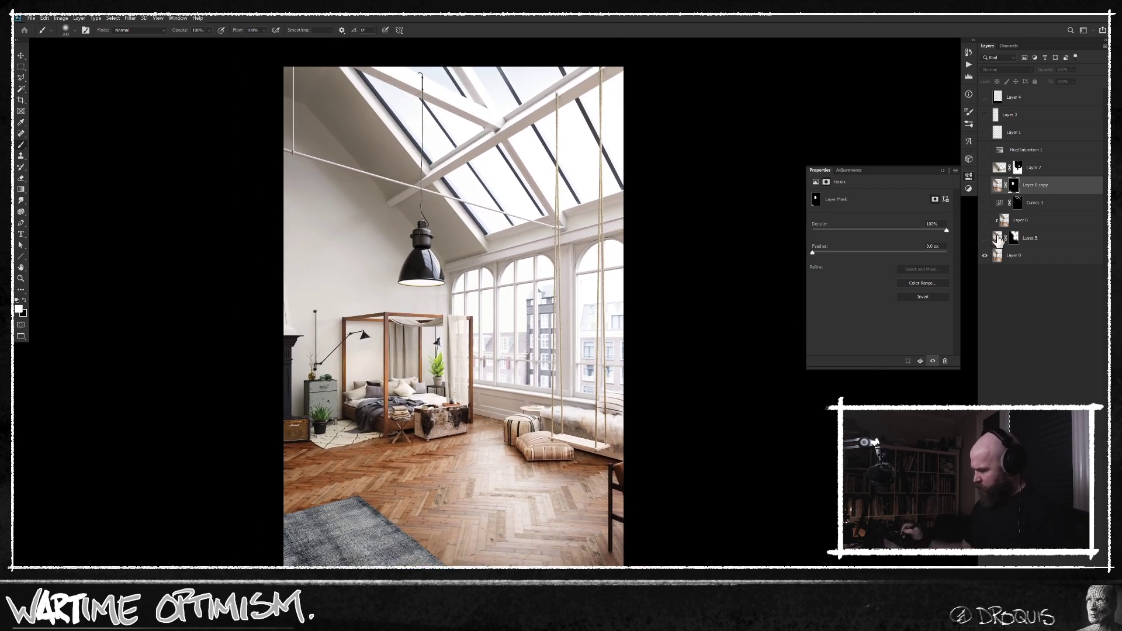
left_click(985, 256, "alt")
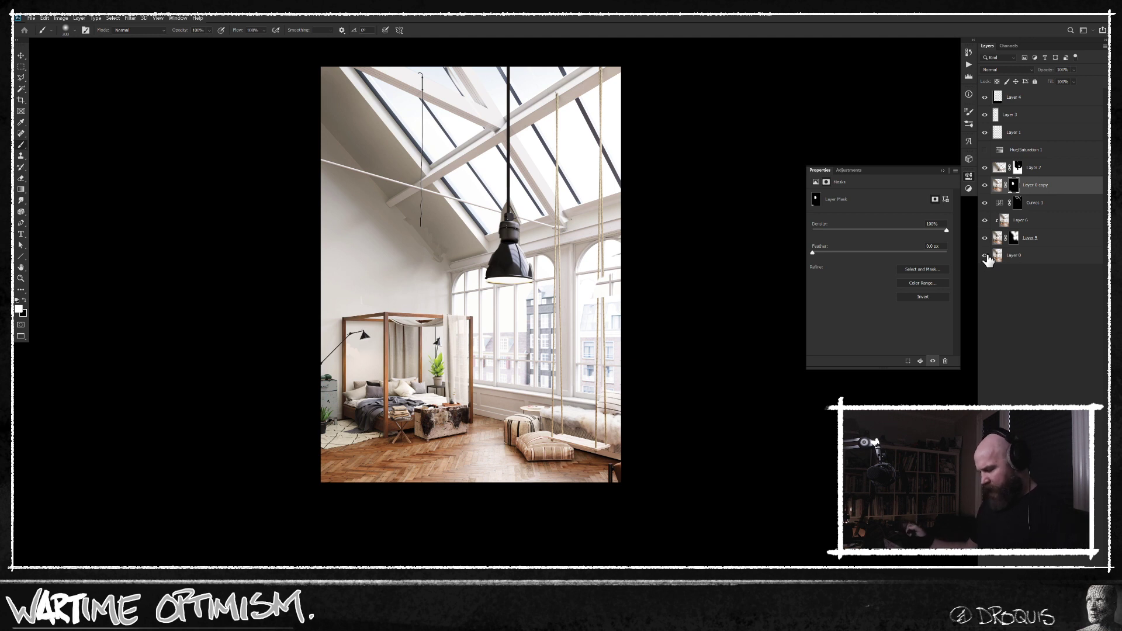
left_click(985, 255, "alt")
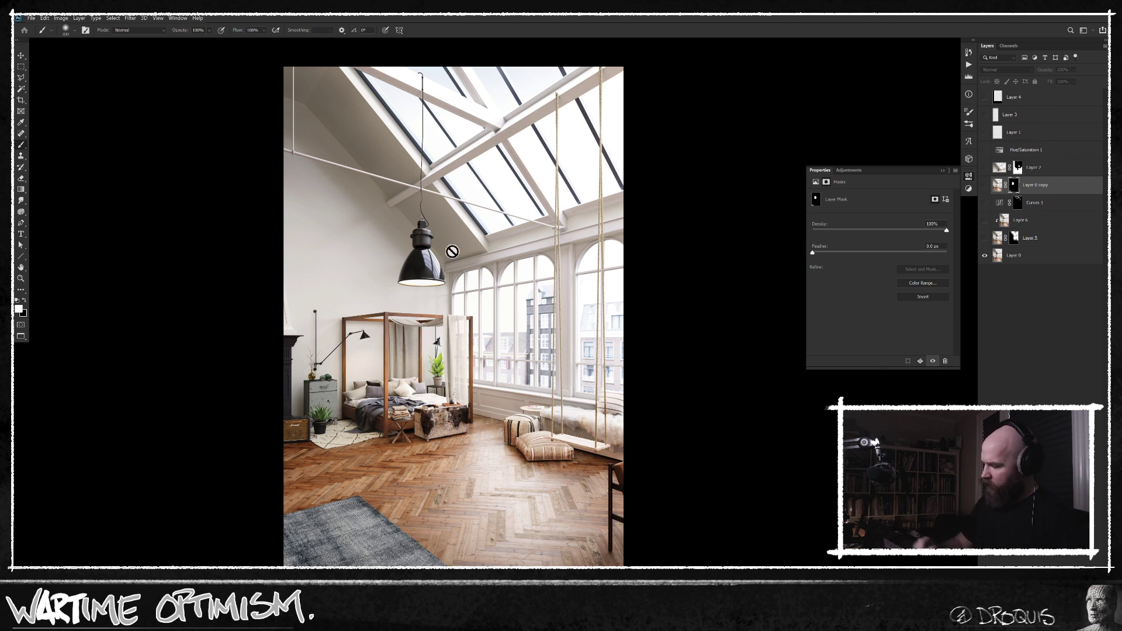
Show all the edit layers including Hue/Saturation 1 and move that adjustment directly below Layer 4 to desaturate everything beneath it.
left_click_drag(985, 238, 986, 98)
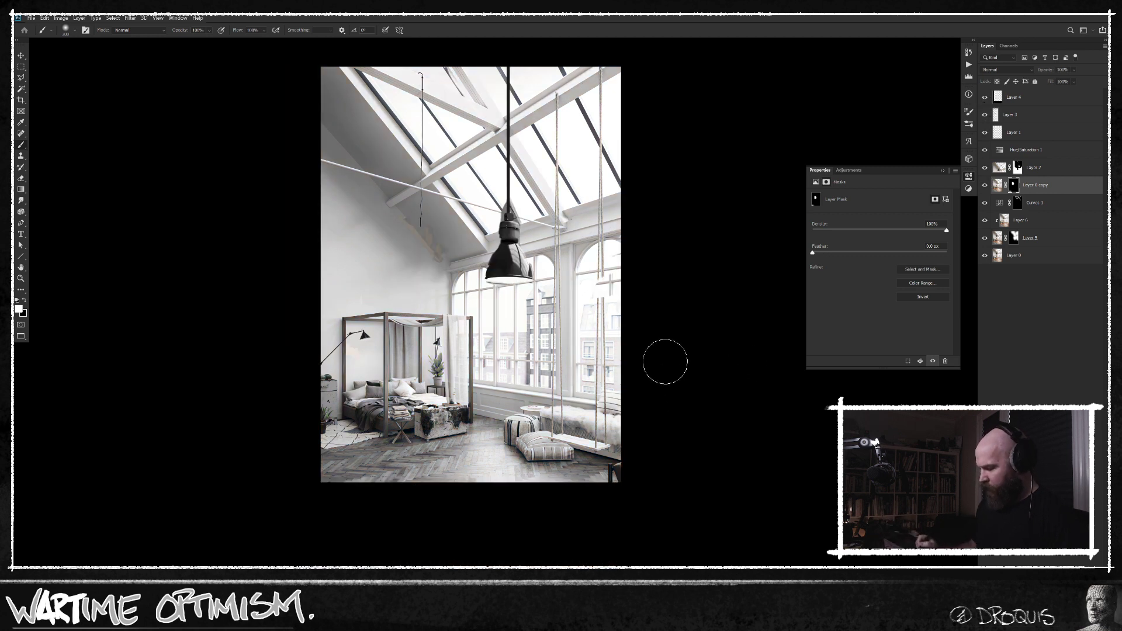
left_click_drag(546, 311, 551, 309)
left_click_drag(1030, 151, 1037, 106)
left_click_drag(550, 323, 503, 391)
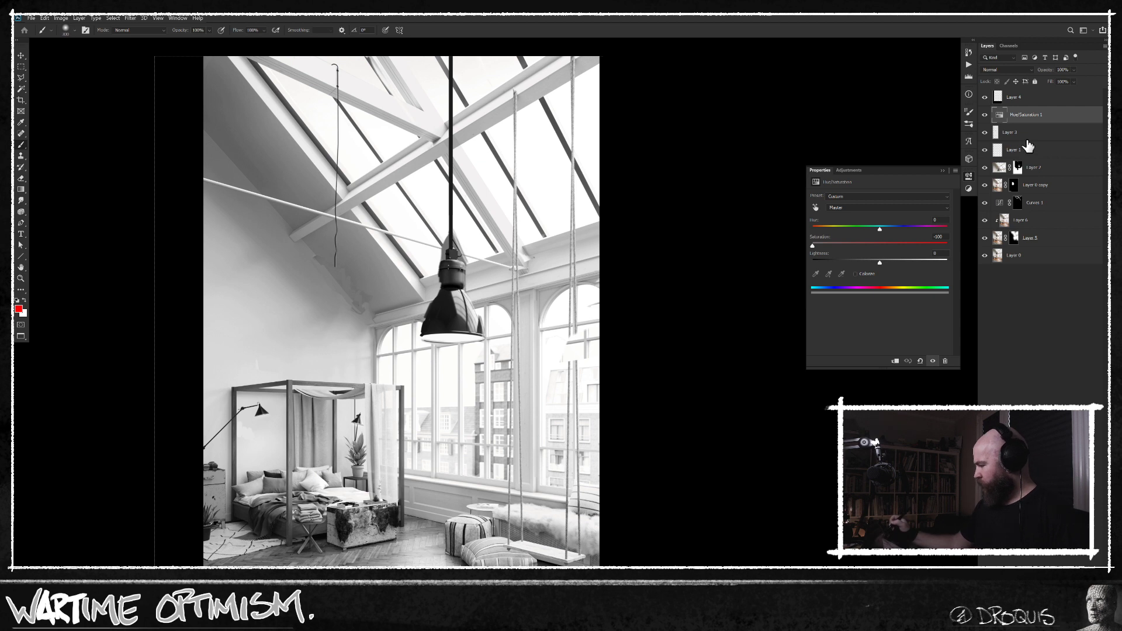
Compare the black-and-white original with the black-and-white edit by hiding and reshowing the edit layers below Hue/Saturation 1.
left_click_drag(987, 121, 985, 239)
left_click(985, 114)
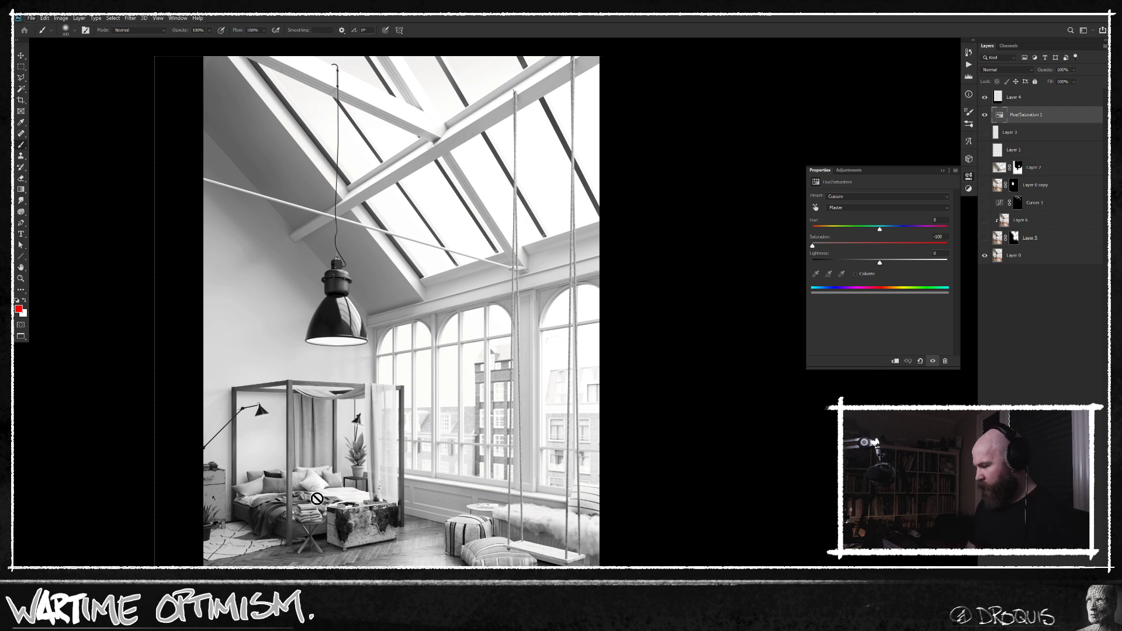
scroll(570, 522, "down", 2)
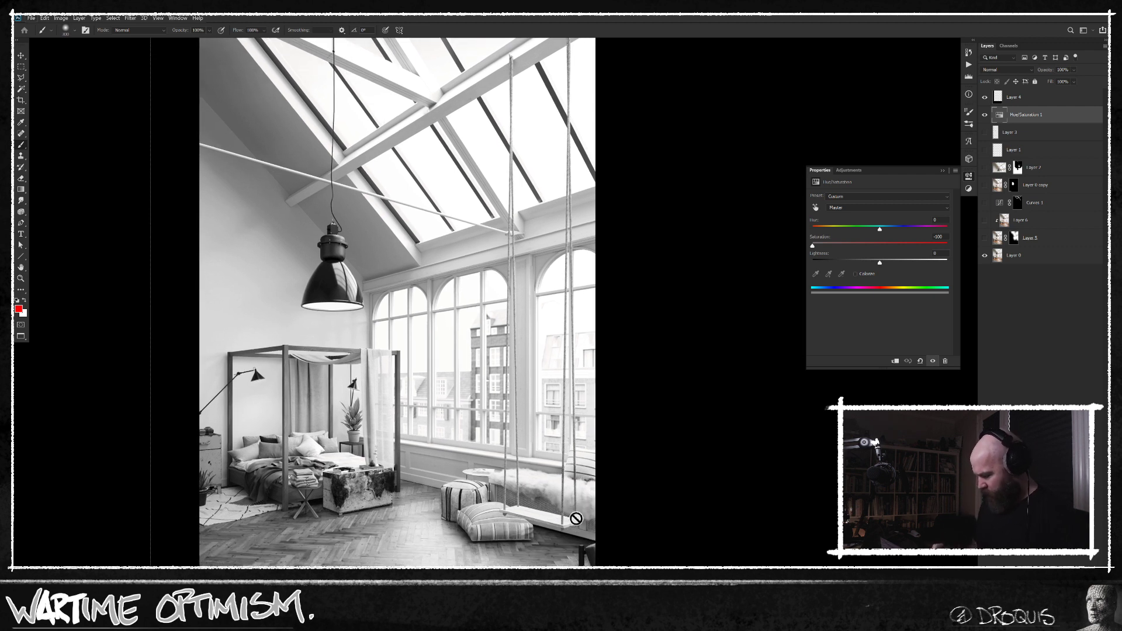
left_click_drag(984, 238, 994, 135)
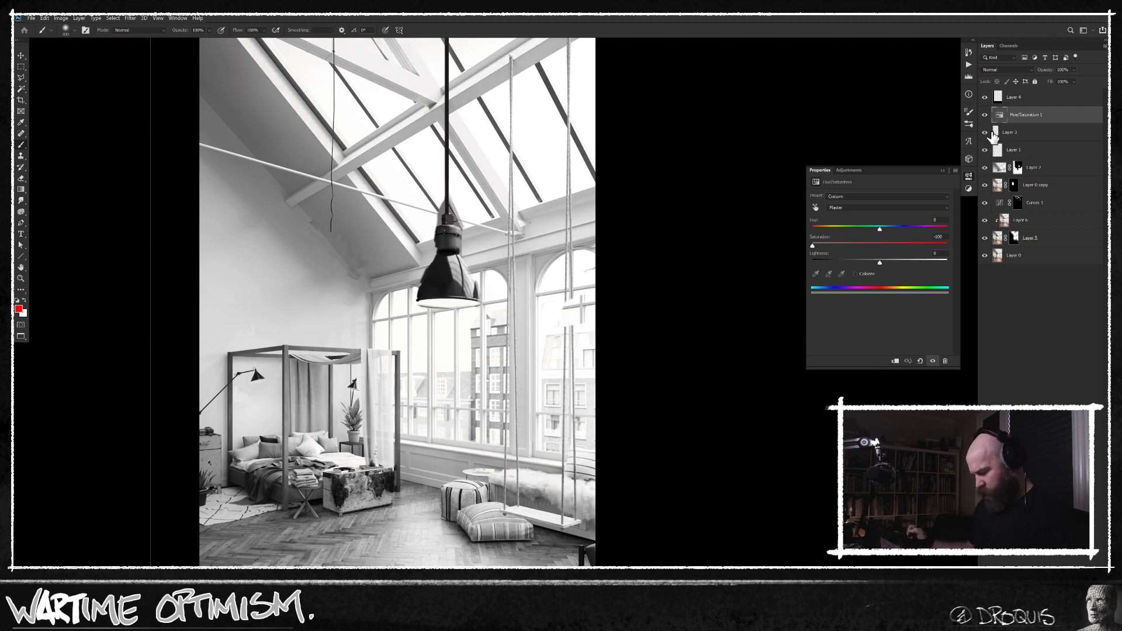
left_click_drag(664, 361, 672, 391)
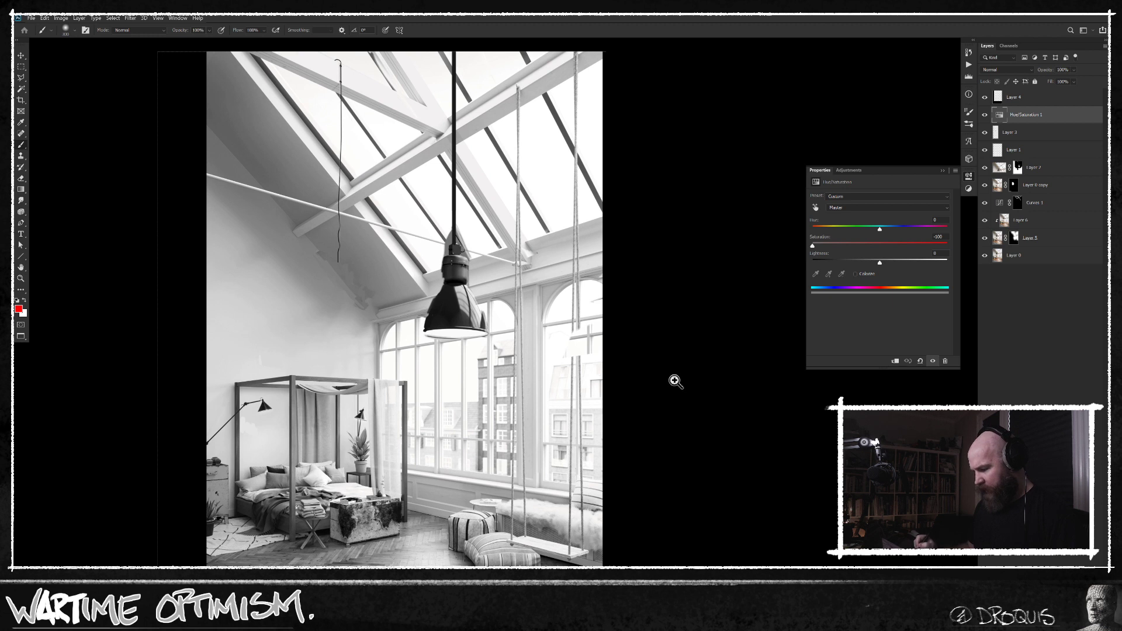
left_click(674, 382, "alt")
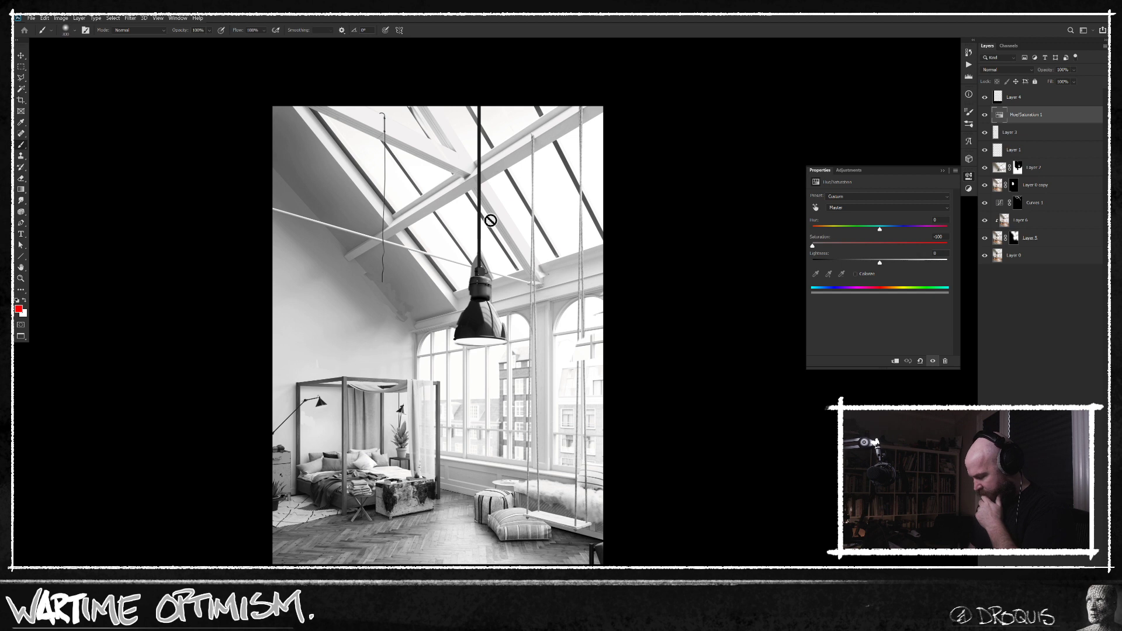
Show only the original photo and examine the skylight beams, swing ropes and arched windows up close, then the full room.
left_click(985, 256, "alt")
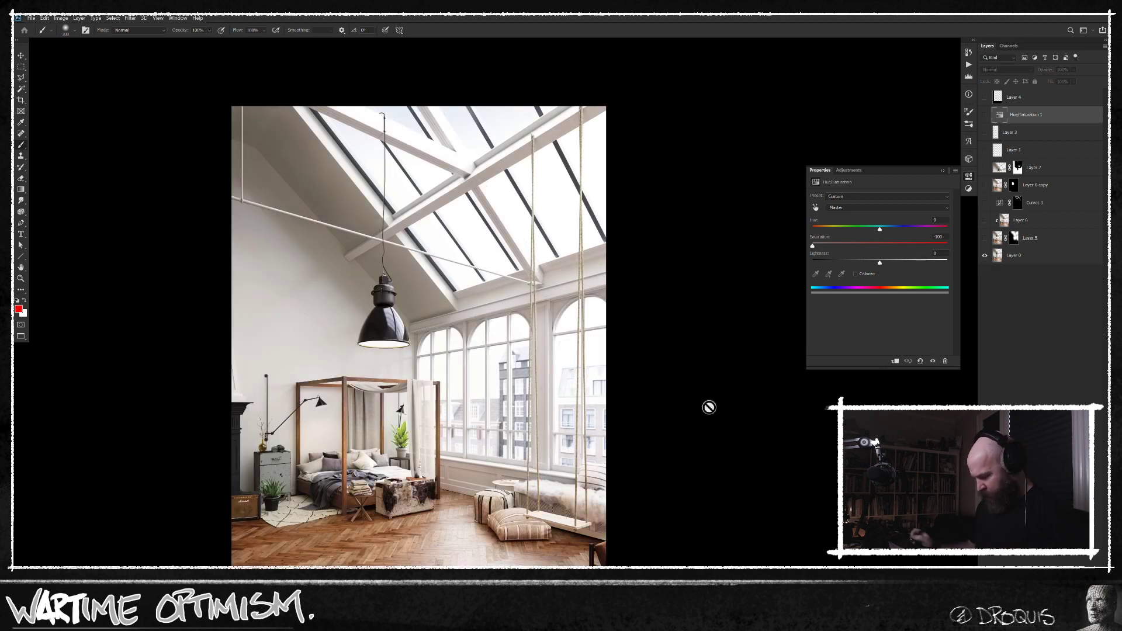
left_click_drag(560, 478, 552, 477)
left_click_drag(562, 551, 549, 491)
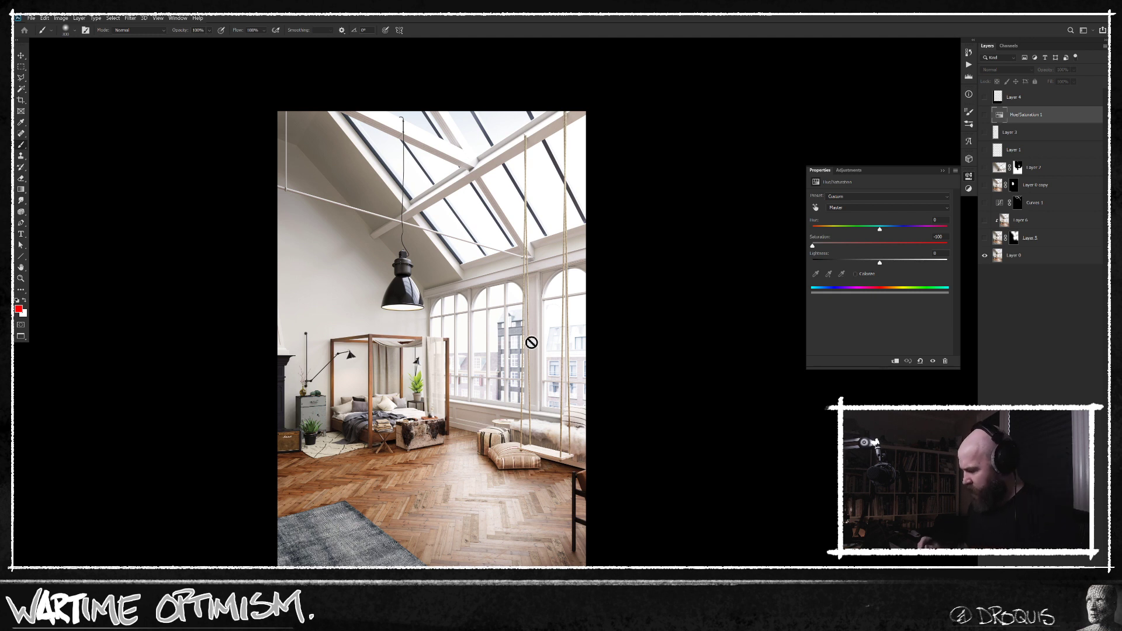
scroll(554, 146, "up", 3)
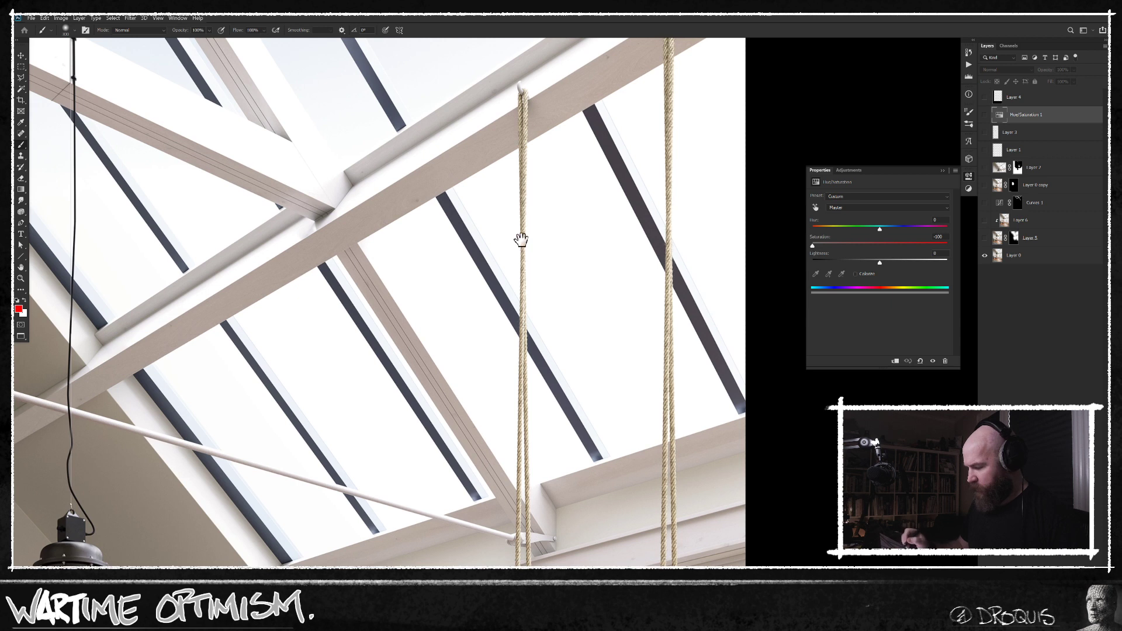
left_click_drag(523, 226, 512, 298)
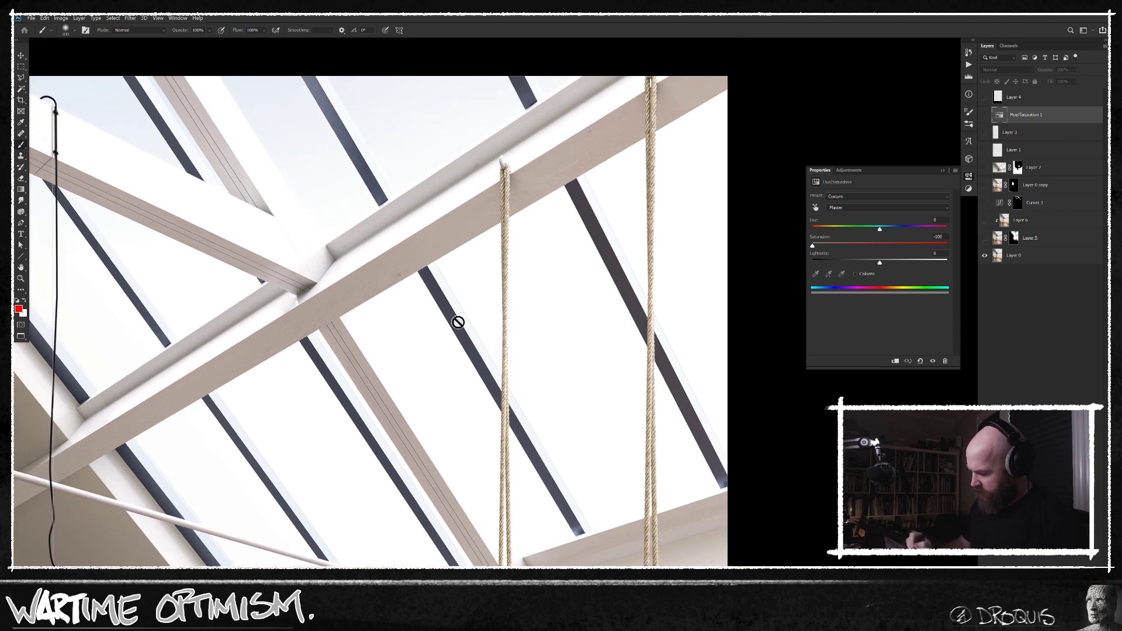
left_click_drag(530, 395, 523, 354)
left_click_drag(608, 369, 577, 214)
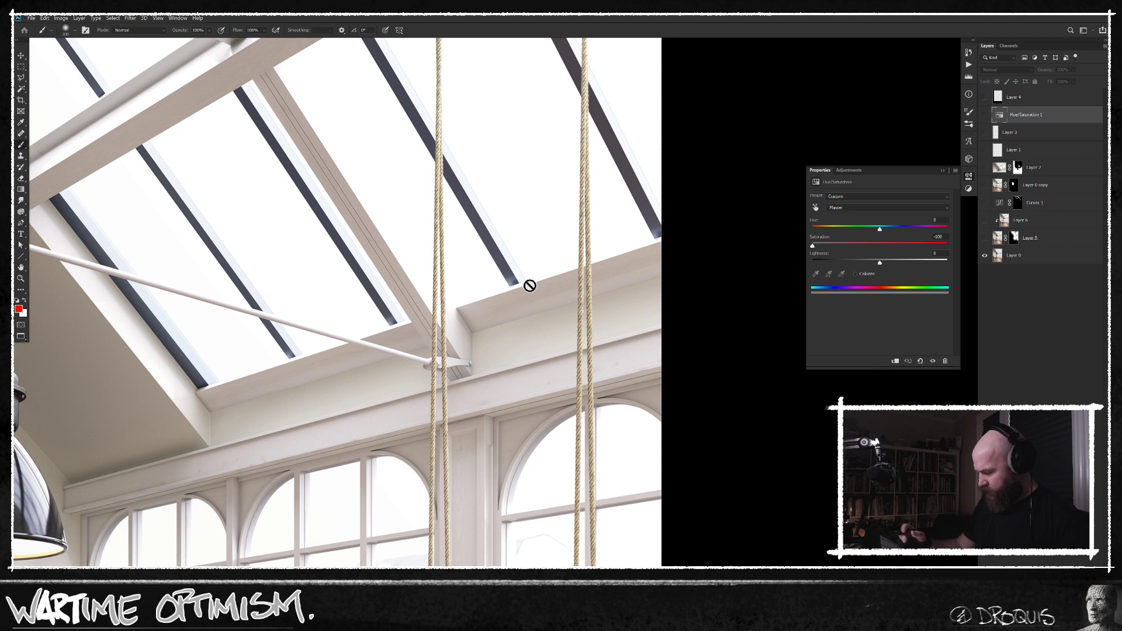
left_click_drag(552, 445, 552, 318)
left_click_drag(566, 363, 555, 339)
left_click_drag(592, 430, 558, 360)
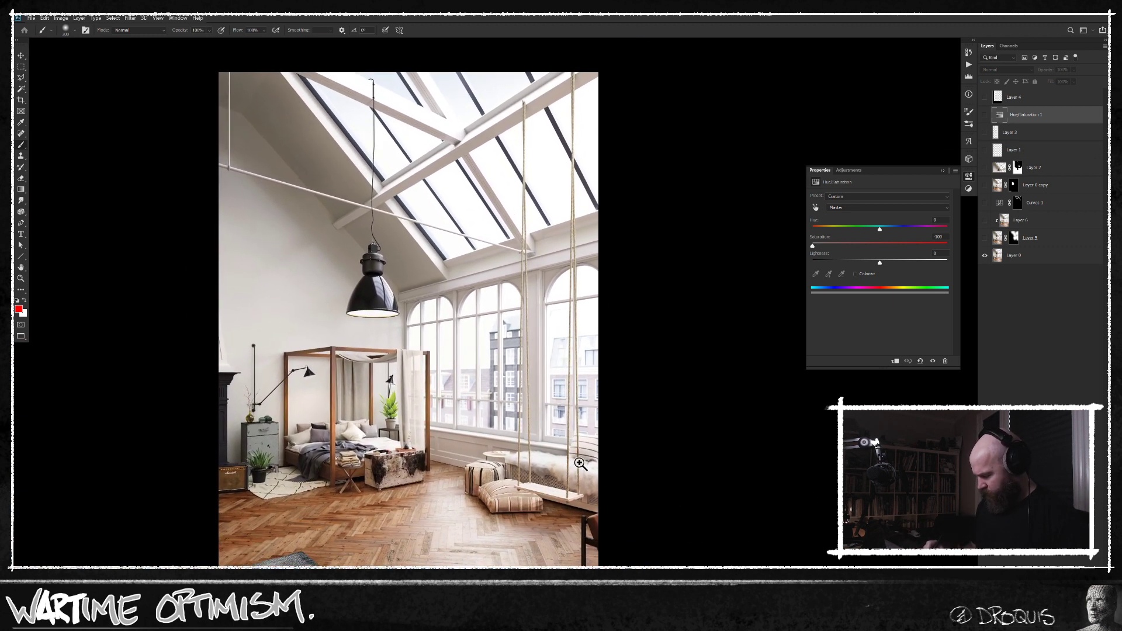
left_click_drag(577, 463, 573, 464)
left_click_drag(509, 485, 539, 454)
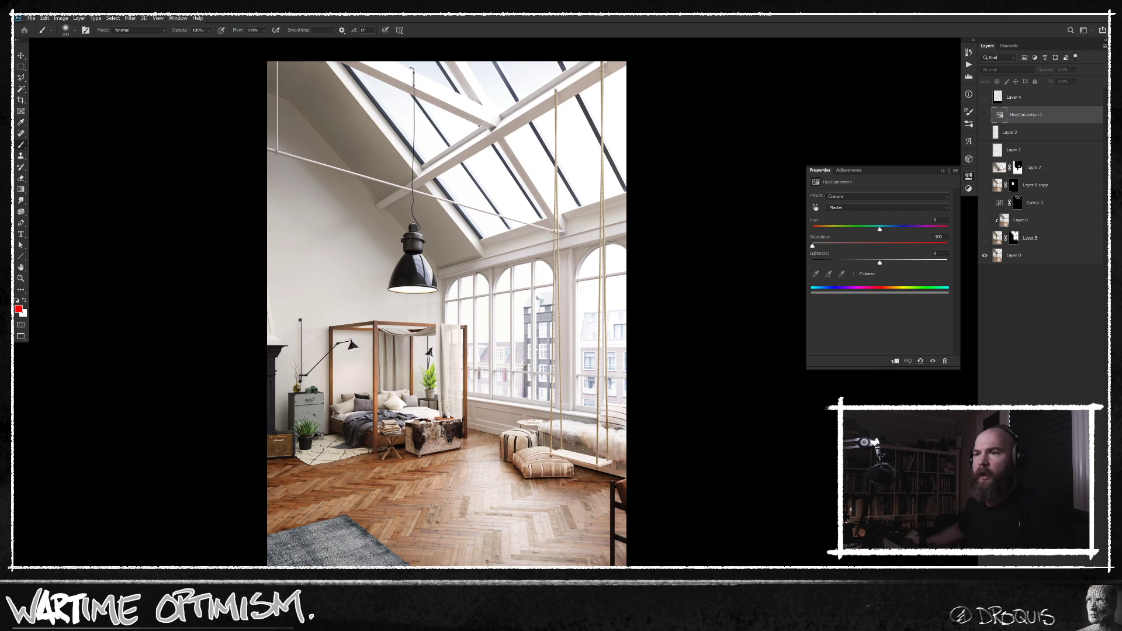
scroll(195, 203, "down", 3)
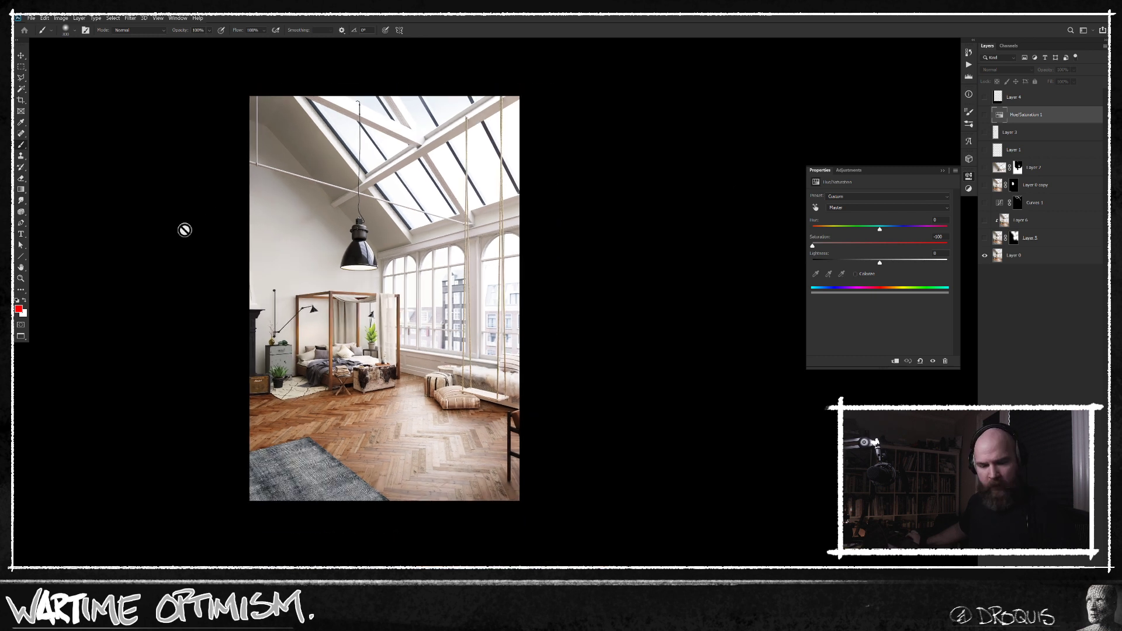
Leave the full-screen view, close the first of the three open images, and open the dining-room picture unnamed.jpg.
key("f")
key("f")
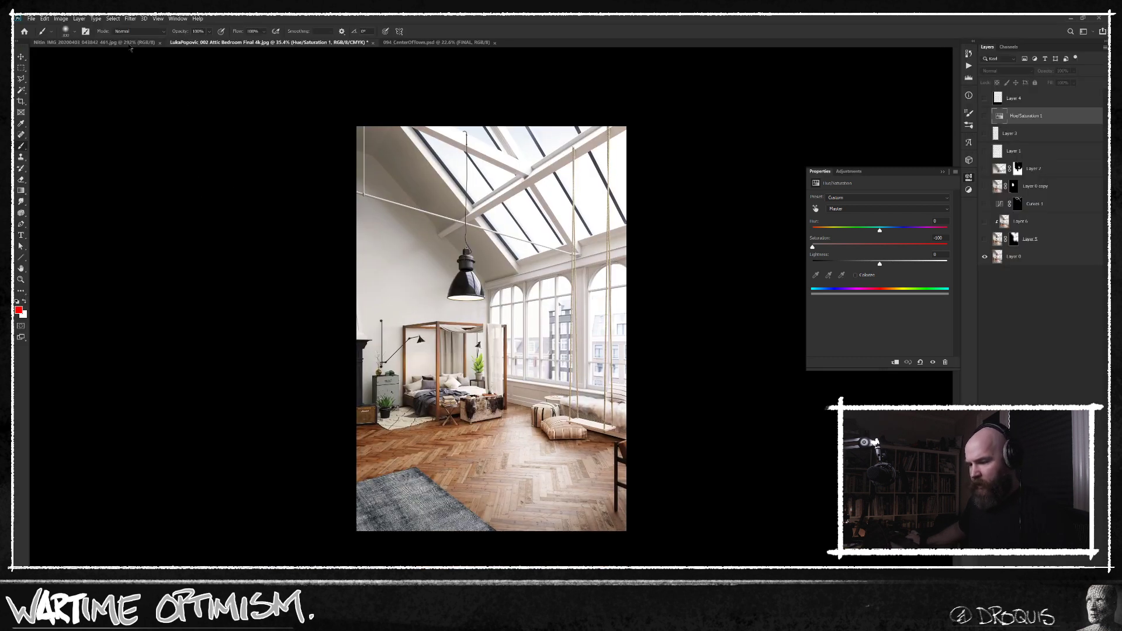
left_click(160, 43)
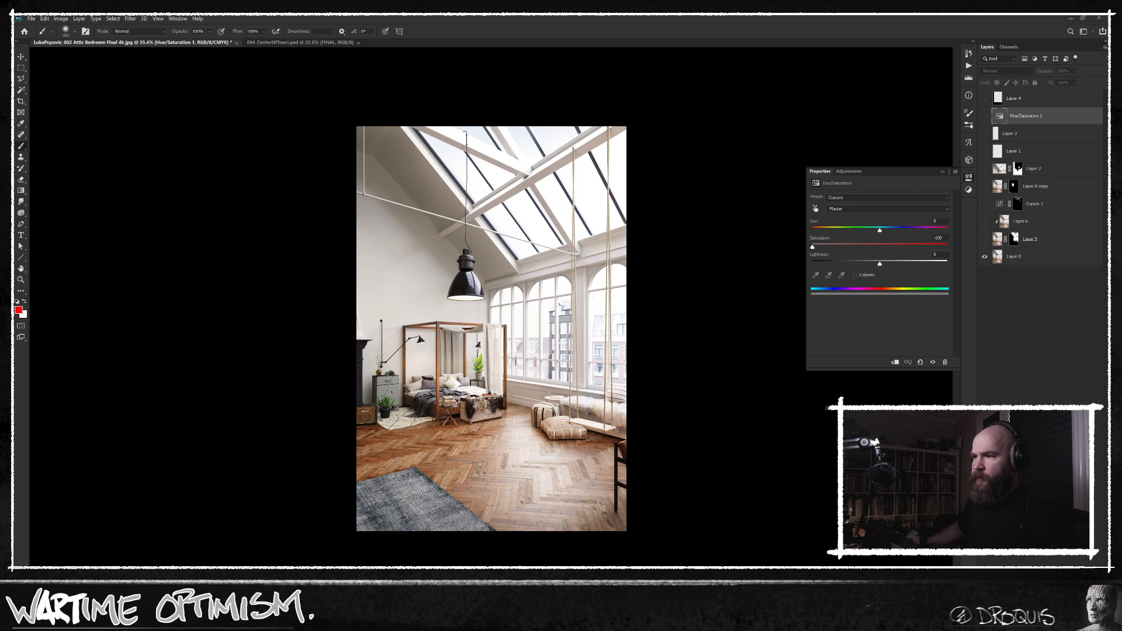
left_click_drag(425, 61, 427, 36)
scroll(514, 347, "up", 9)
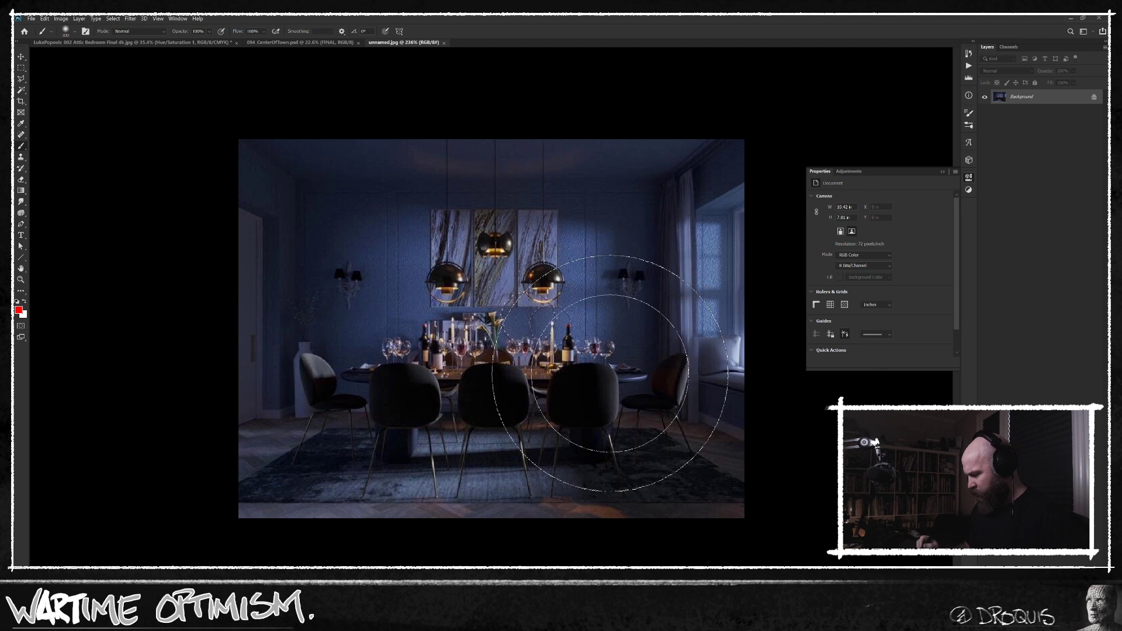
Examine the dining-room picture, looking at the set table, pendant lamps and foreground floor both close up and as a whole.
mouse_move(613, 363)
left_mouse_down()
mouse_move(647, 356)
mouse_move(613, 356)
left_mouse_up()
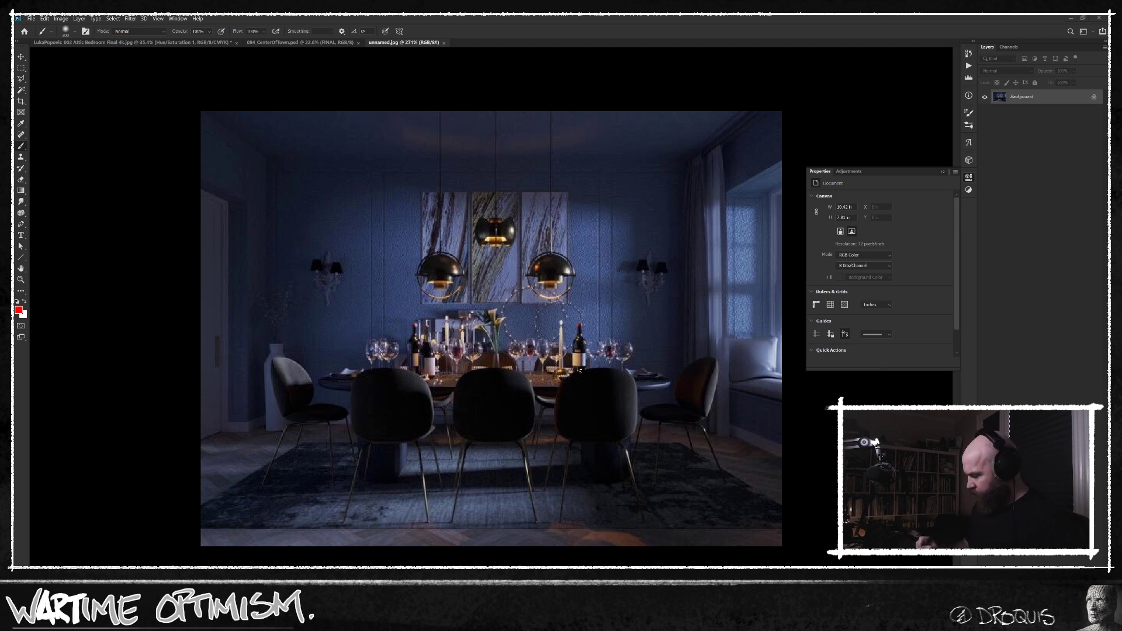
scroll(577, 369, "down", 3)
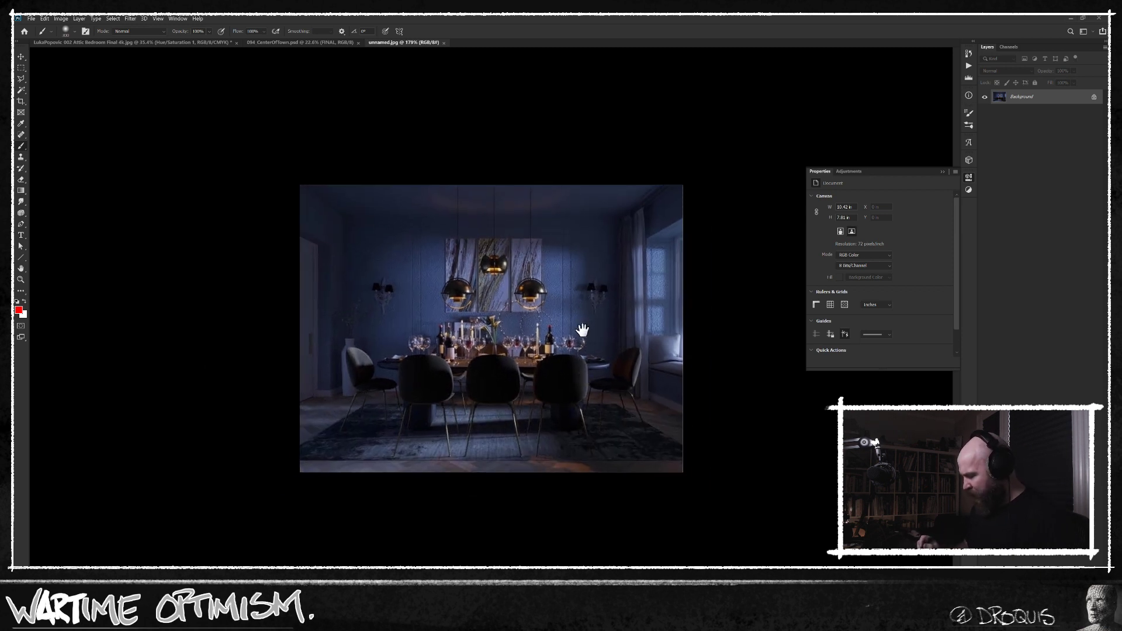
left_click(968, 177)
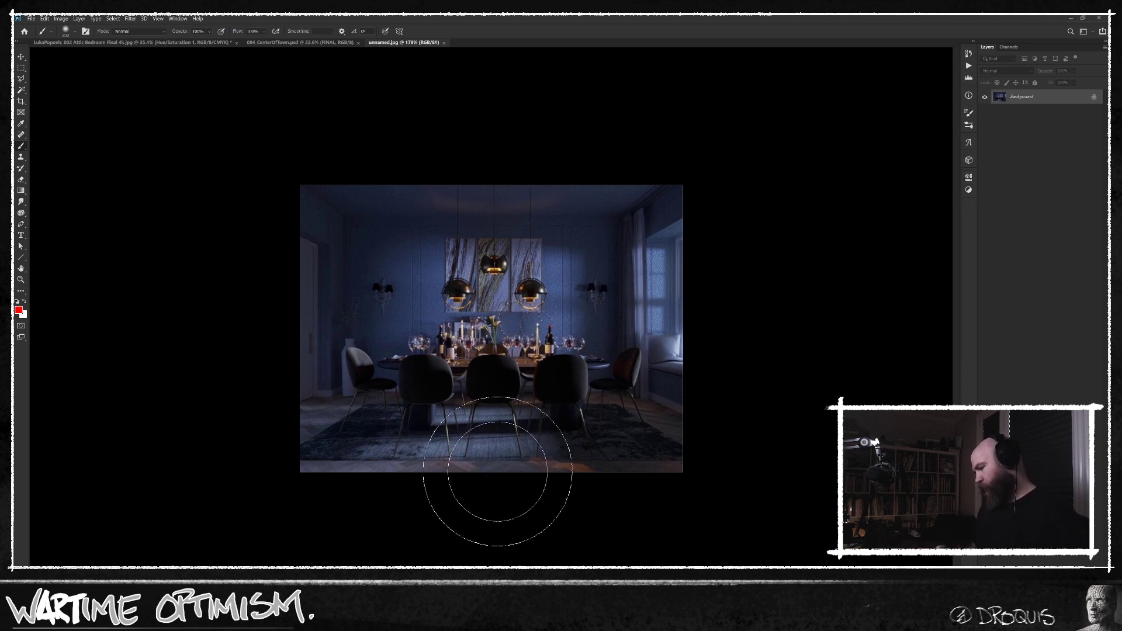
key("bracketleft")
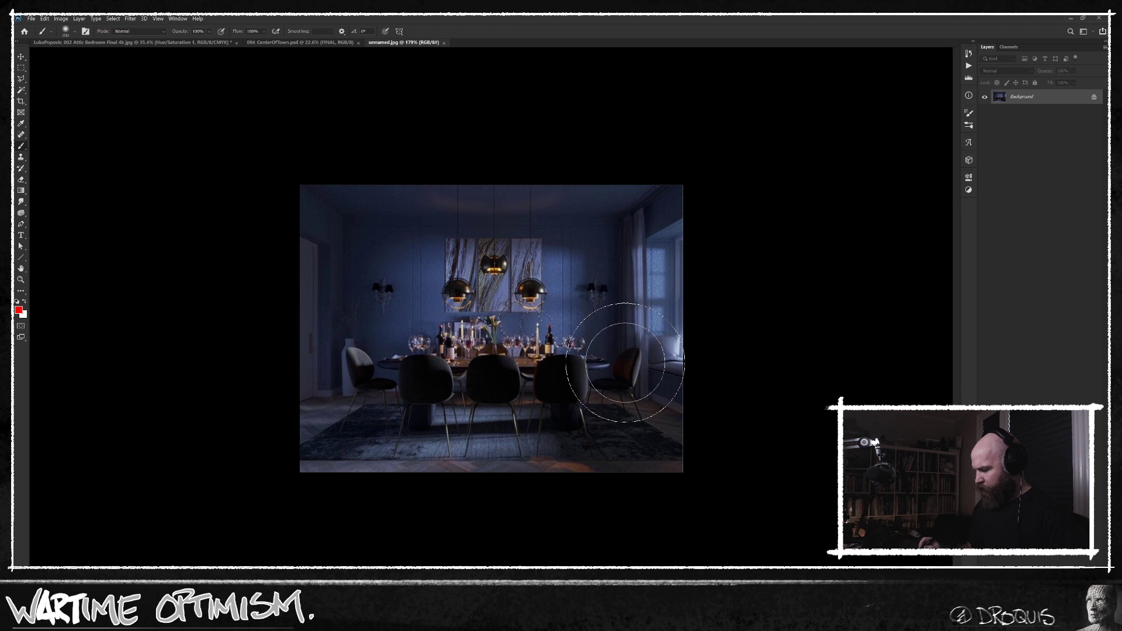
mouse_move(572, 354)
left_mouse_down()
mouse_move(614, 357)
mouse_move(591, 338)
left_mouse_up()
key("bracketleft")
key("bracketleft")
key("bracketleft")
key("bracketleft")
key("bracketleft")
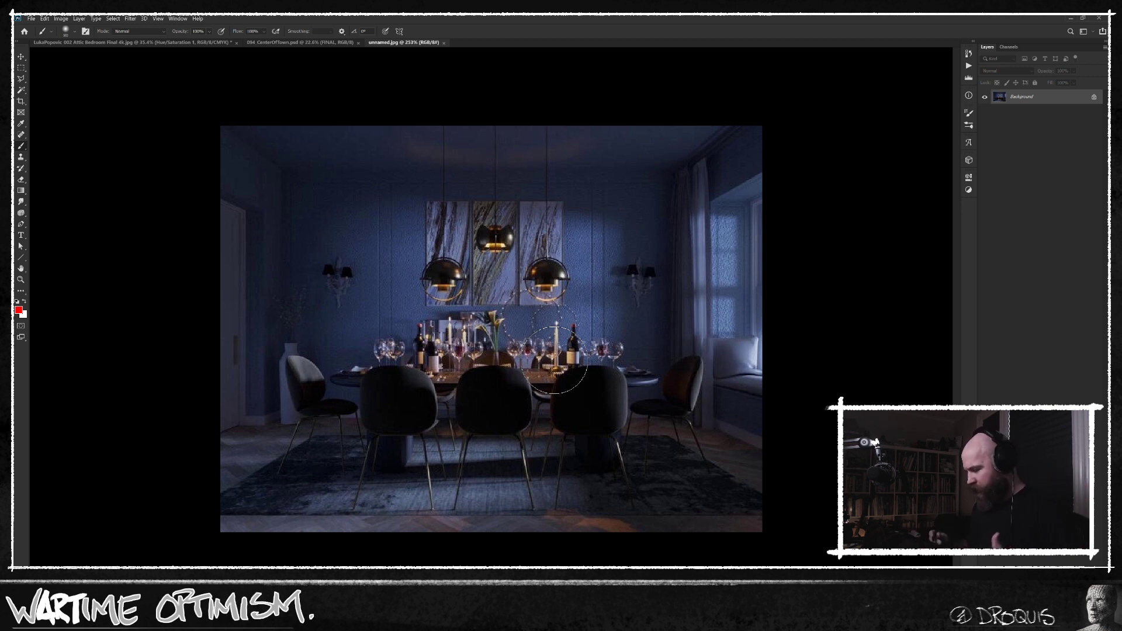
Add a Hue/Saturation adjustment targeting the Blues with saturation +15 and lightness lowered to about -40.
key("ctrl+u")
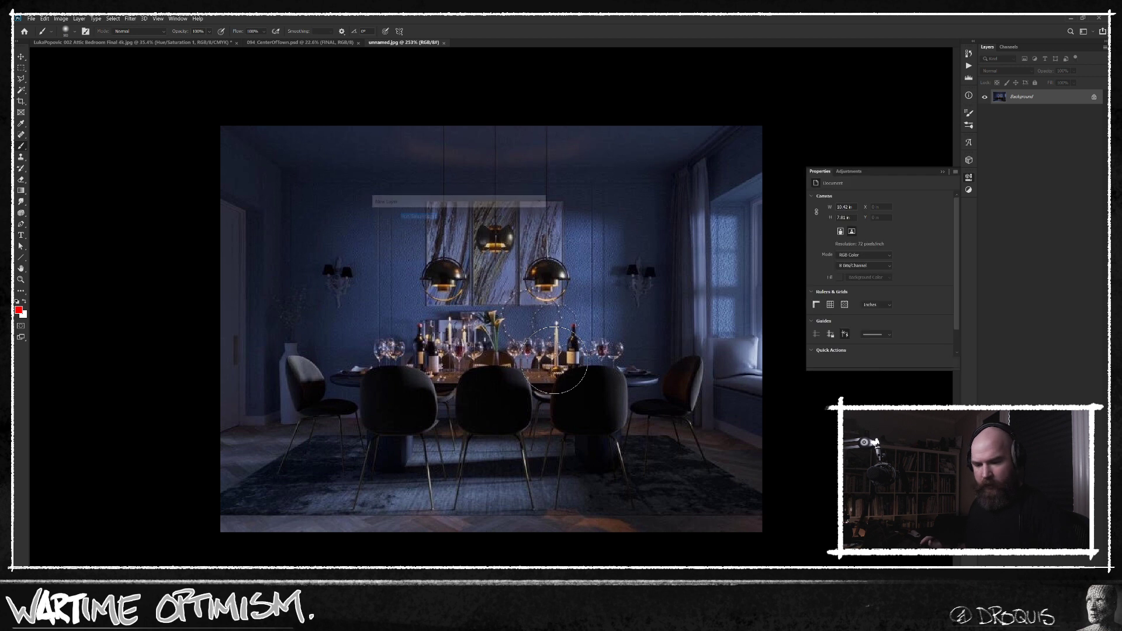
left_click(816, 209)
left_click_drag(564, 229, 416, 237)
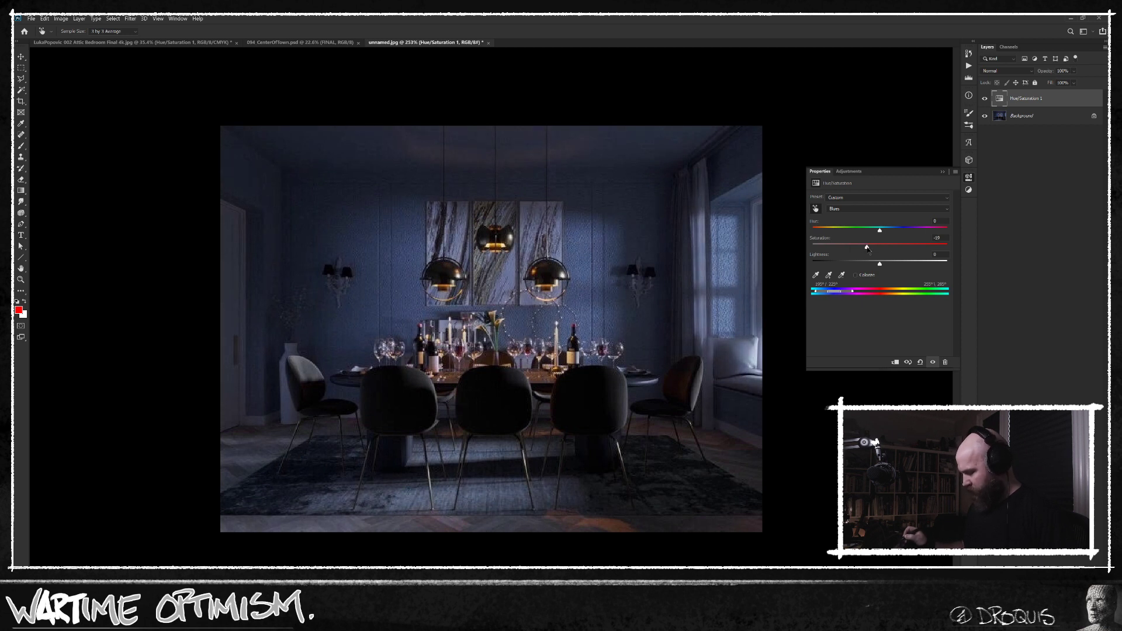
mouse_move(840, 267)
left_mouse_down()
mouse_move(825, 267)
mouse_move(857, 266)
mouse_move(878, 247)
mouse_move(847, 266)
left_mouse_up()
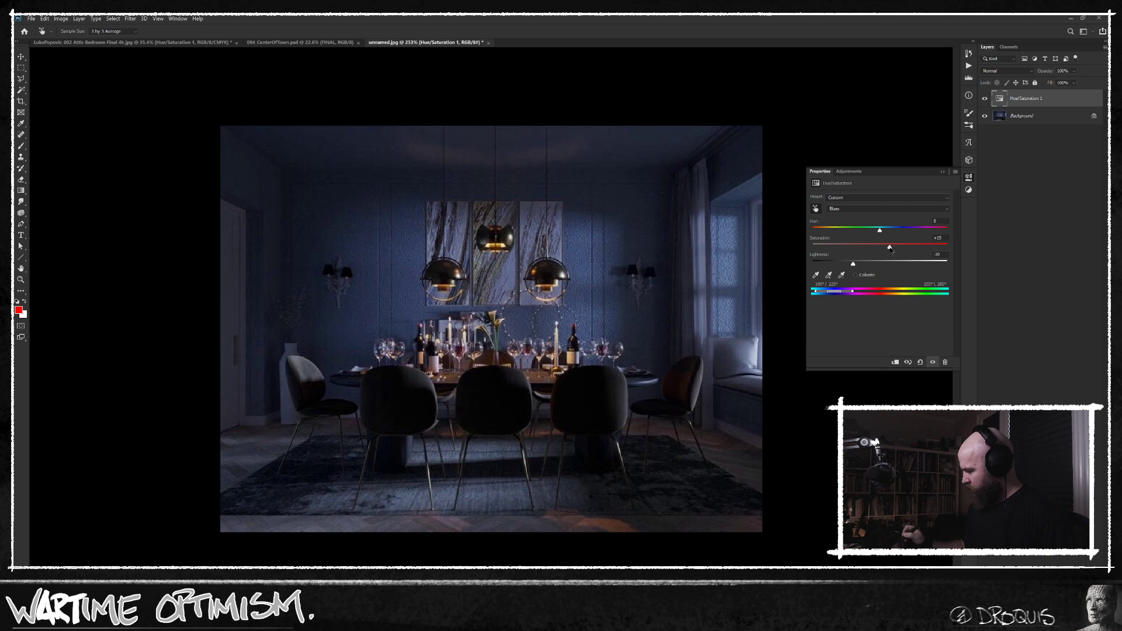
Compare the dining room with and without the Hue/Saturation 1 adjustment.
left_click(985, 99)
left_click(984, 99)
left_click(986, 101)
left_click(986, 100)
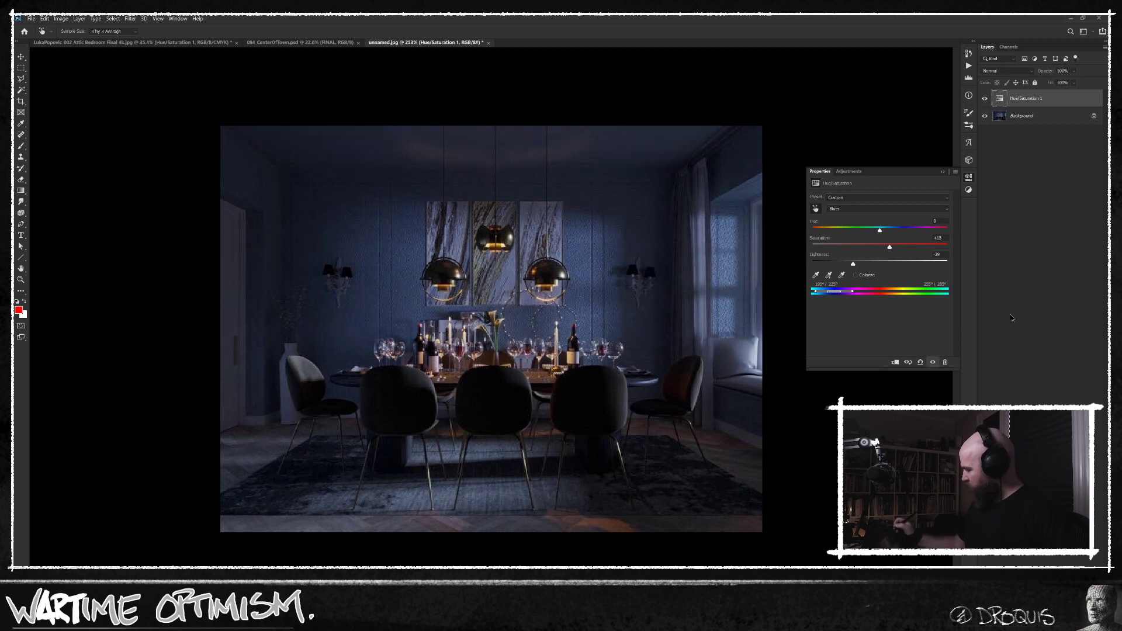
Mask the Hue/Saturation 1 effect out over the window and the middle of the room by painting with black.
left_click(1030, 613)
key("b")
key("x")
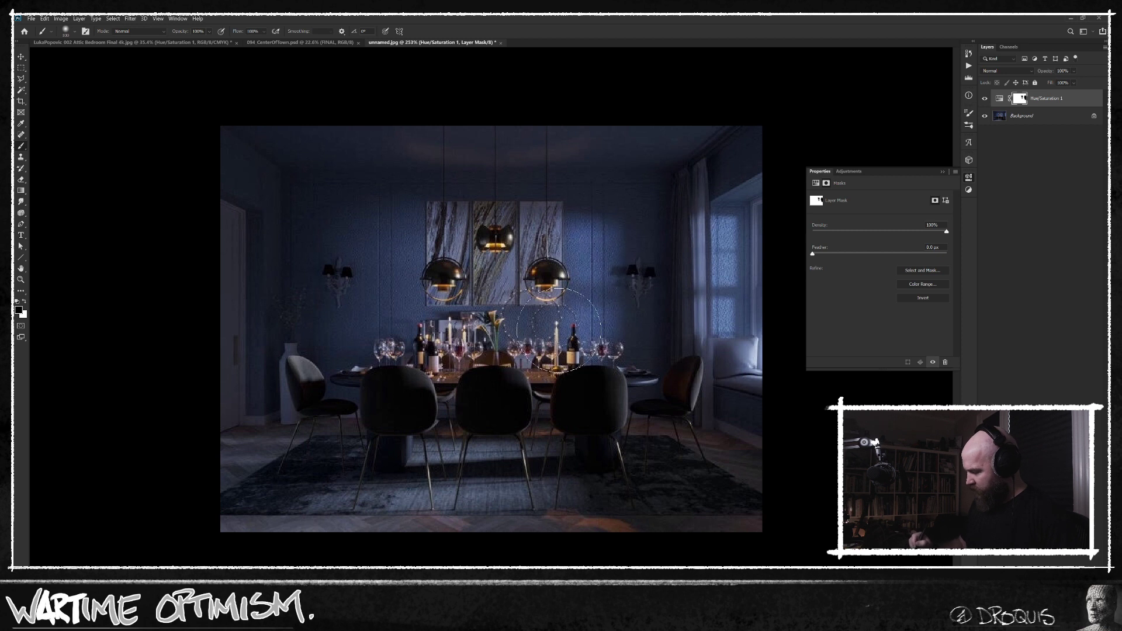
left_click(999, 98)
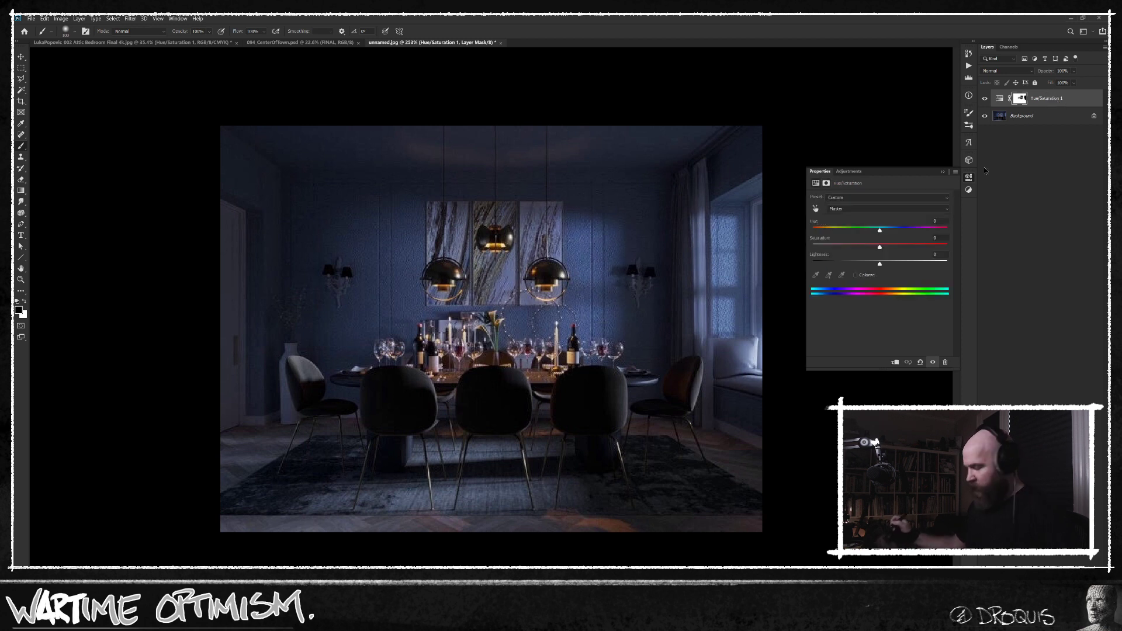
Add a second Hue/Saturation adjustment, colorize it orange with hue about 28 and saturation about 62, and hide it behind a black mask.
key("ctrl+u")
key("Return")
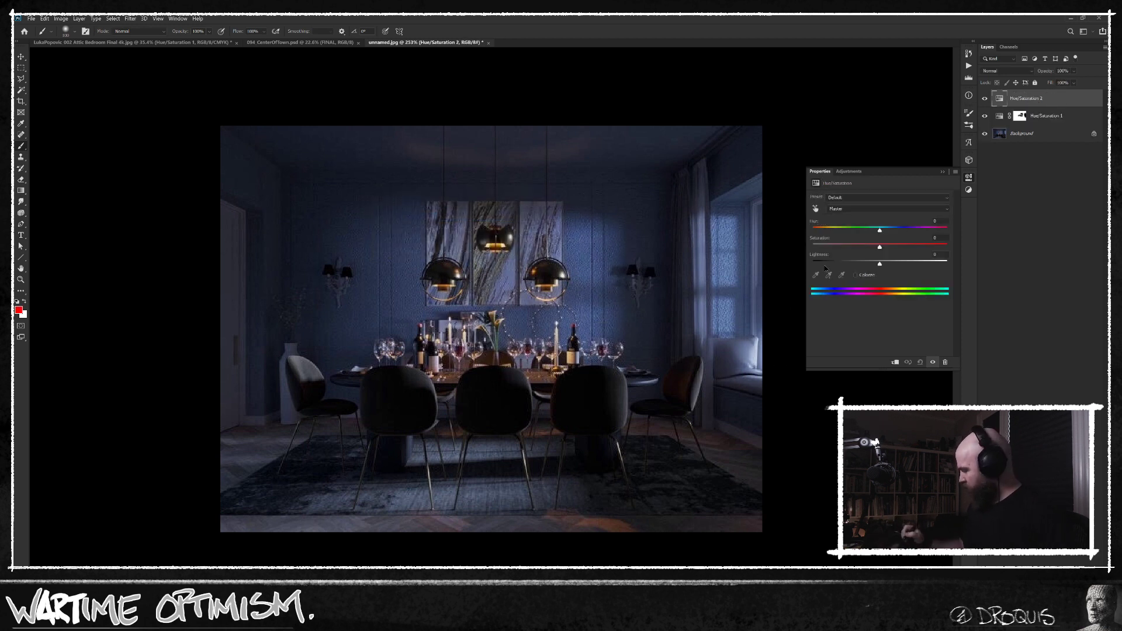
left_click(856, 275)
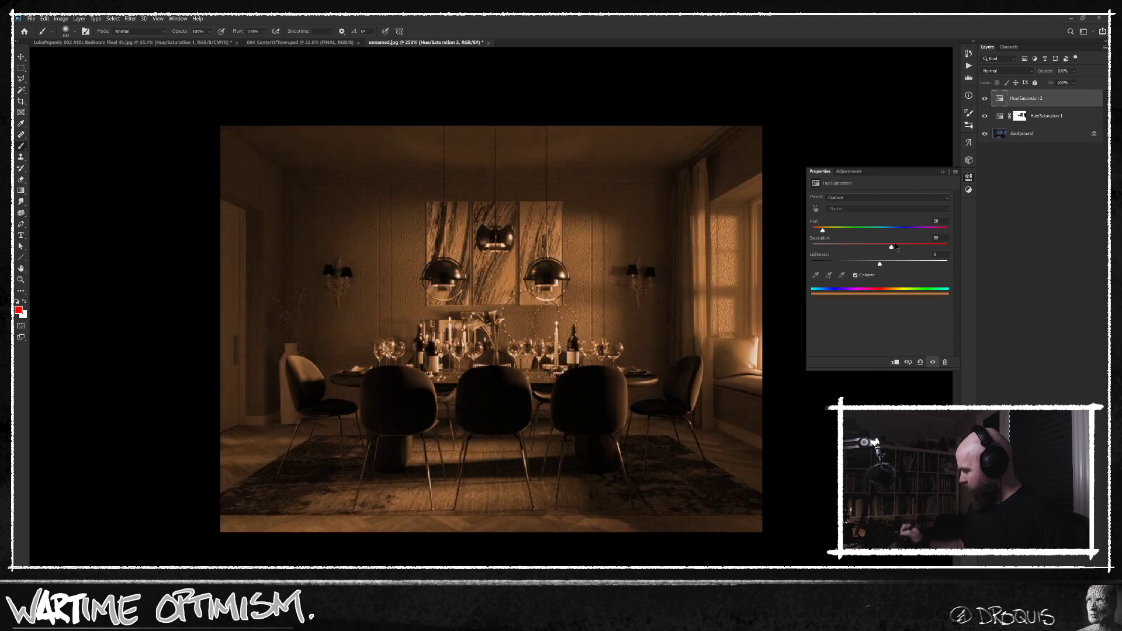
left_click(1030, 561, "alt")
left_click(999, 100)
left_click(1020, 98)
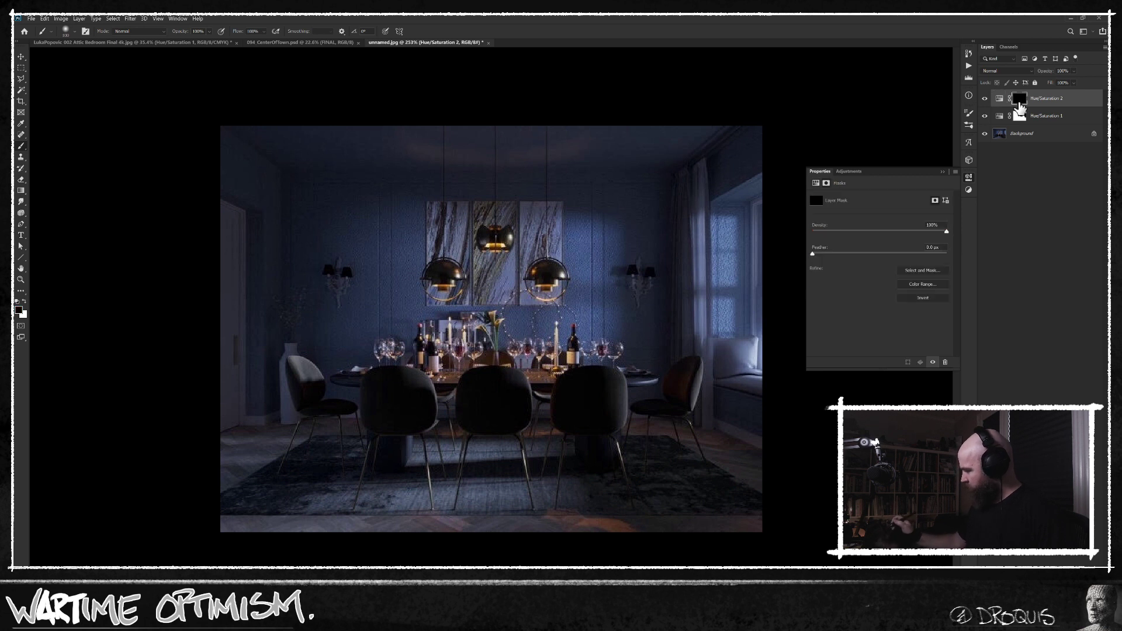
key("s")
key("ctrl+z")
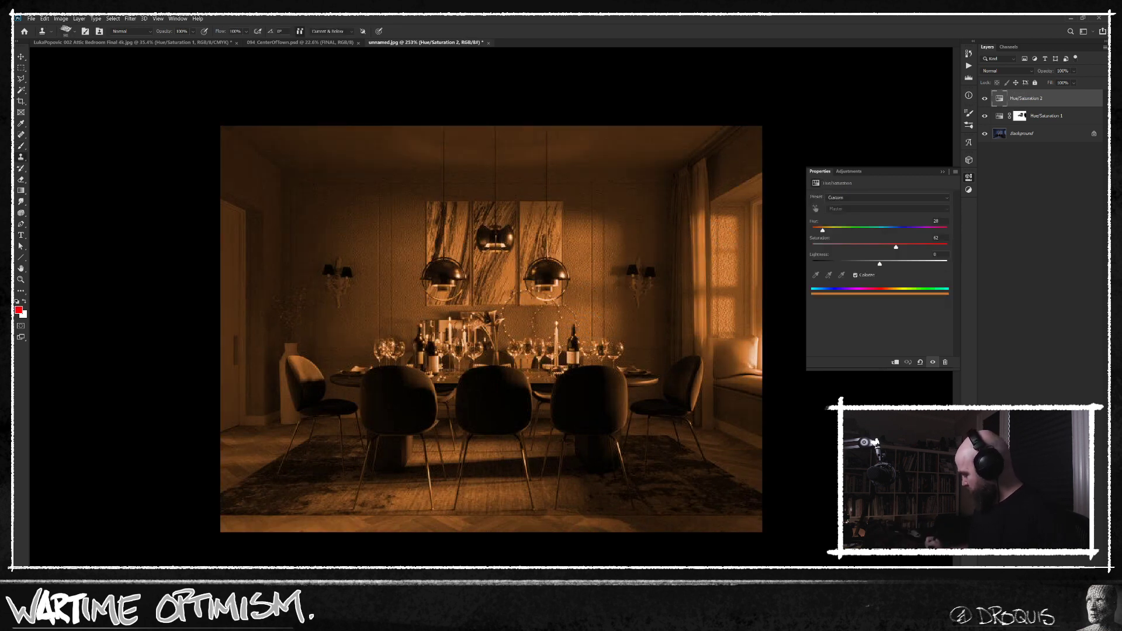
key("ctrl+shift+z")
key("b")
left_click(525, 367)
left_click(426, 467)
Paint white at 10% flow on the Hue/Saturation 2 mask below the pendant lamps and across the tabletop to build an orange glow.
key("bracketleft")
key("bracketleft")
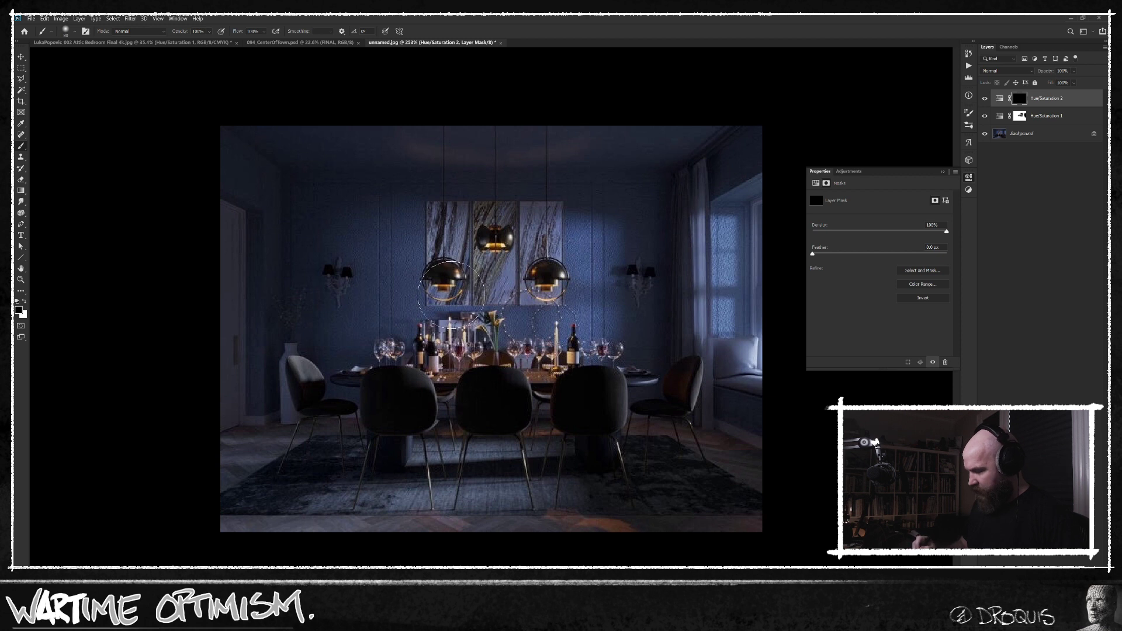
key("x")
left_click_drag(445, 289, 450, 302)
key("bracketleft")
key("bracketleft")
key("bracketleft")
key("ctrl+z")
key("shift+1")
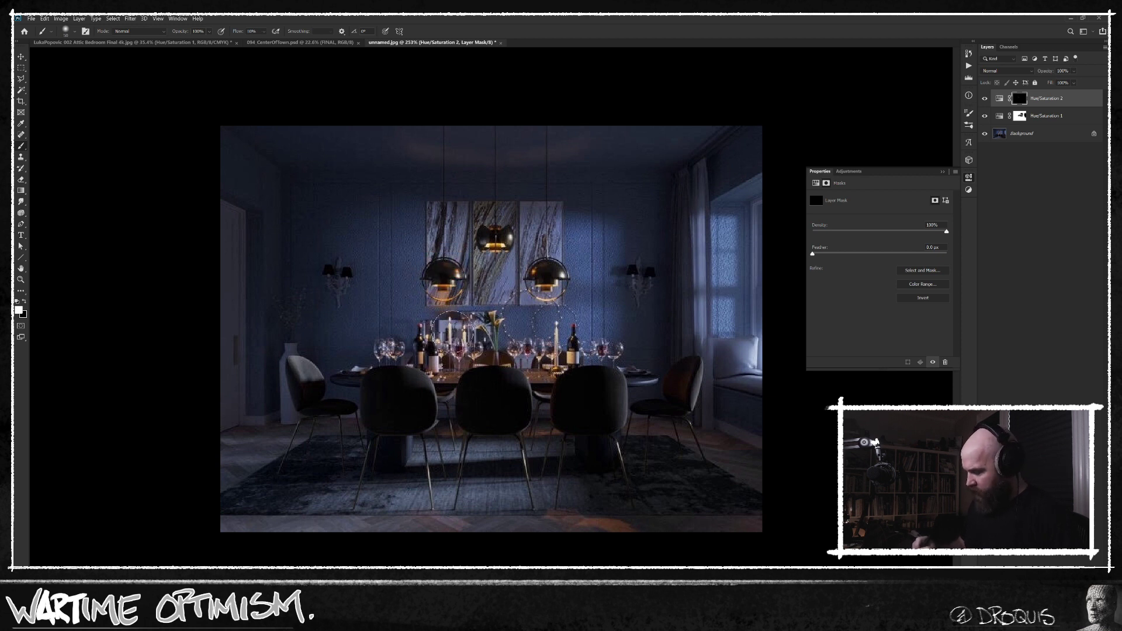
mouse_move(472, 339)
left_mouse_down()
mouse_move(394, 342)
mouse_move(419, 314)
mouse_move(383, 341)
mouse_move(450, 283)
mouse_move(427, 320)
mouse_move(432, 339)
mouse_move(460, 327)
mouse_move(477, 275)
mouse_move(468, 320)
mouse_move(494, 279)
mouse_move(530, 347)
mouse_move(539, 297)
mouse_move(530, 318)
mouse_move(551, 309)
mouse_move(589, 356)
mouse_move(604, 351)
mouse_move(584, 348)
mouse_move(561, 307)
mouse_move(617, 338)
mouse_move(645, 389)
mouse_move(561, 301)
mouse_move(620, 349)
mouse_move(547, 302)
left_mouse_up()
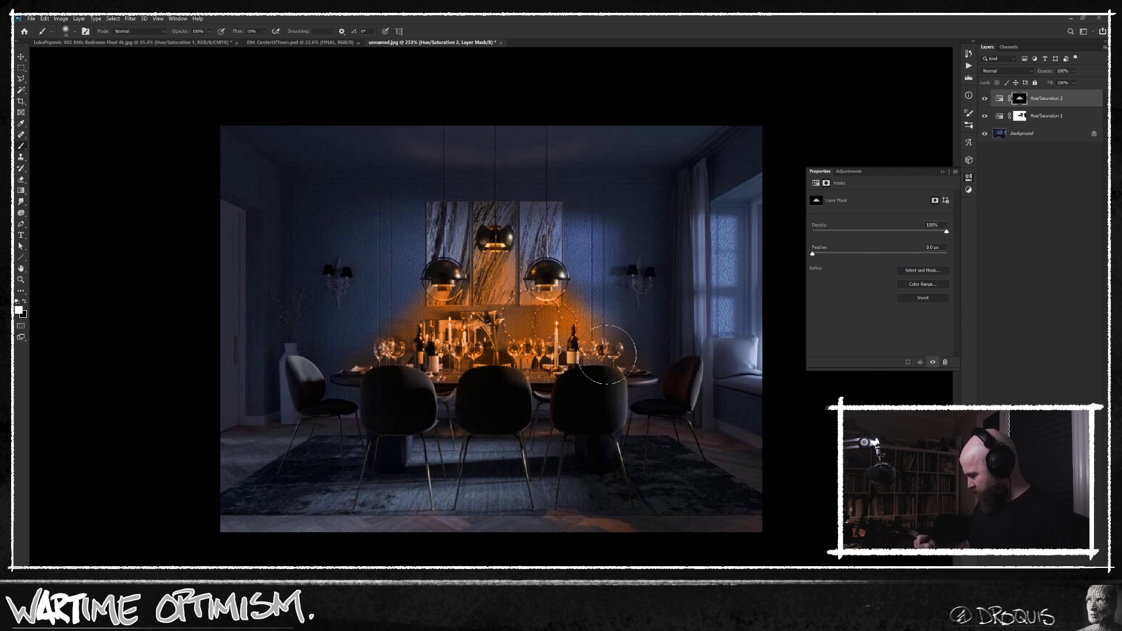
Soften Hue/Saturation 2 to 24% opacity and retune its glow to hue about 38, saturation about 69 and slightly raised lightness.
mouse_move(1045, 71)
left_mouse_down()
mouse_move(899, 89)
mouse_move(913, 91)
left_mouse_up()
left_click(999, 98)
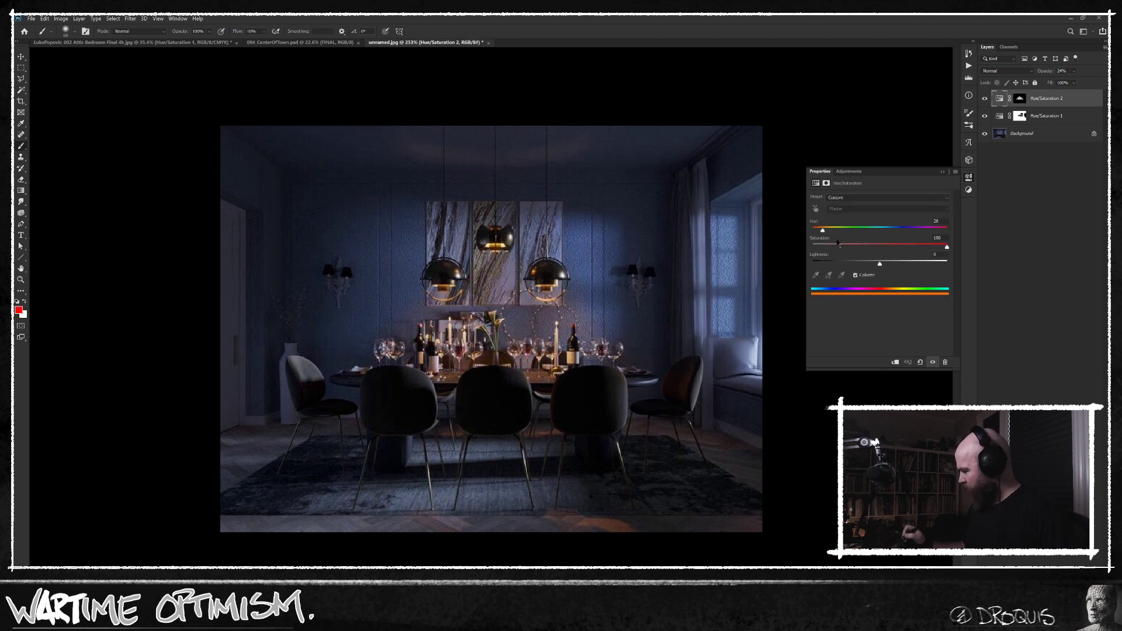
left_click_drag(824, 231, 828, 231)
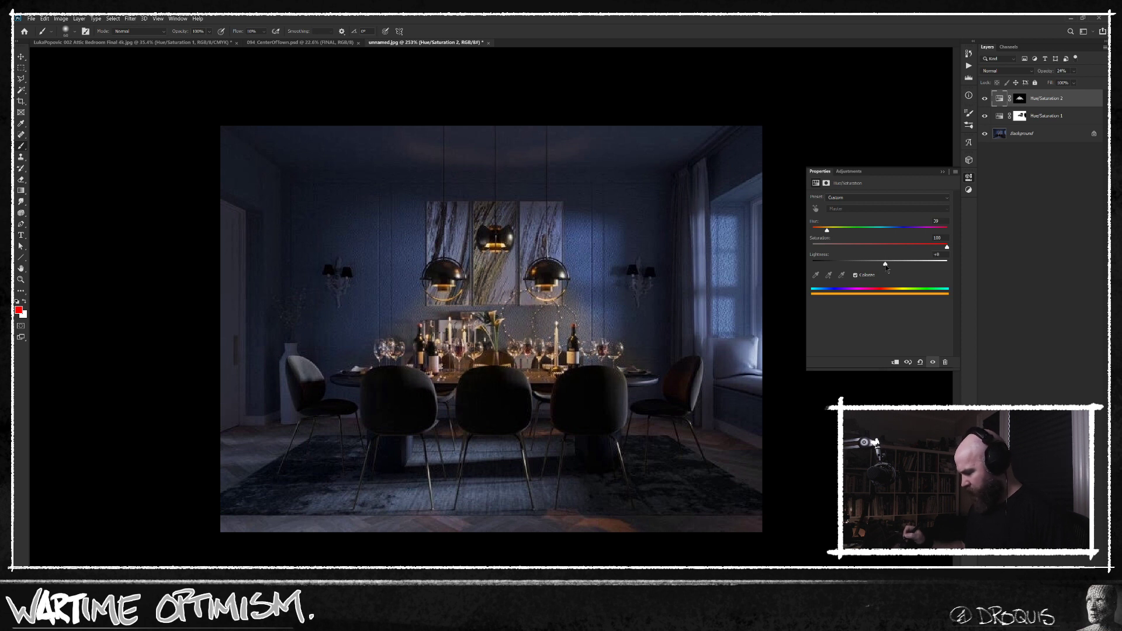
scroll(633, 404, "down", 1)
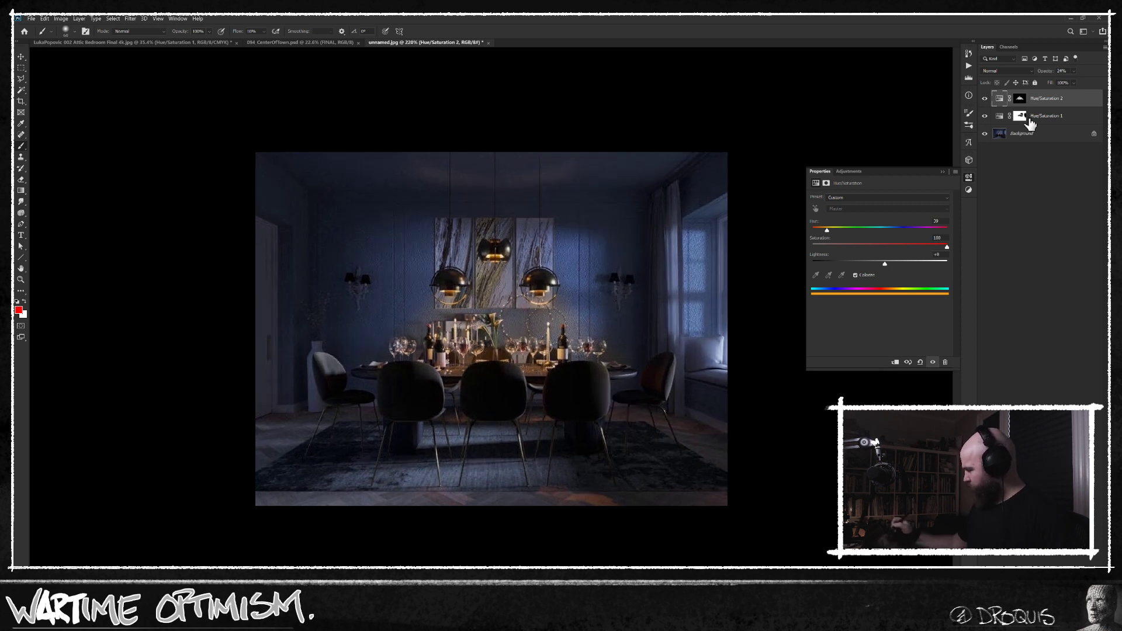
left_click(985, 99)
left_click(985, 98)
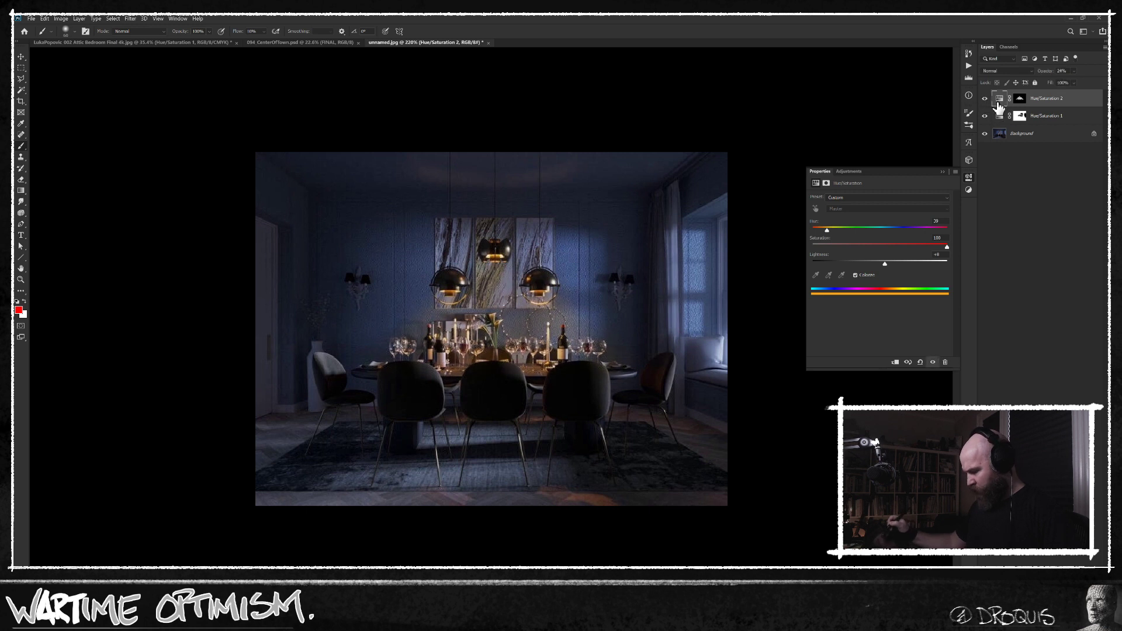
left_click_drag(827, 231, 831, 232)
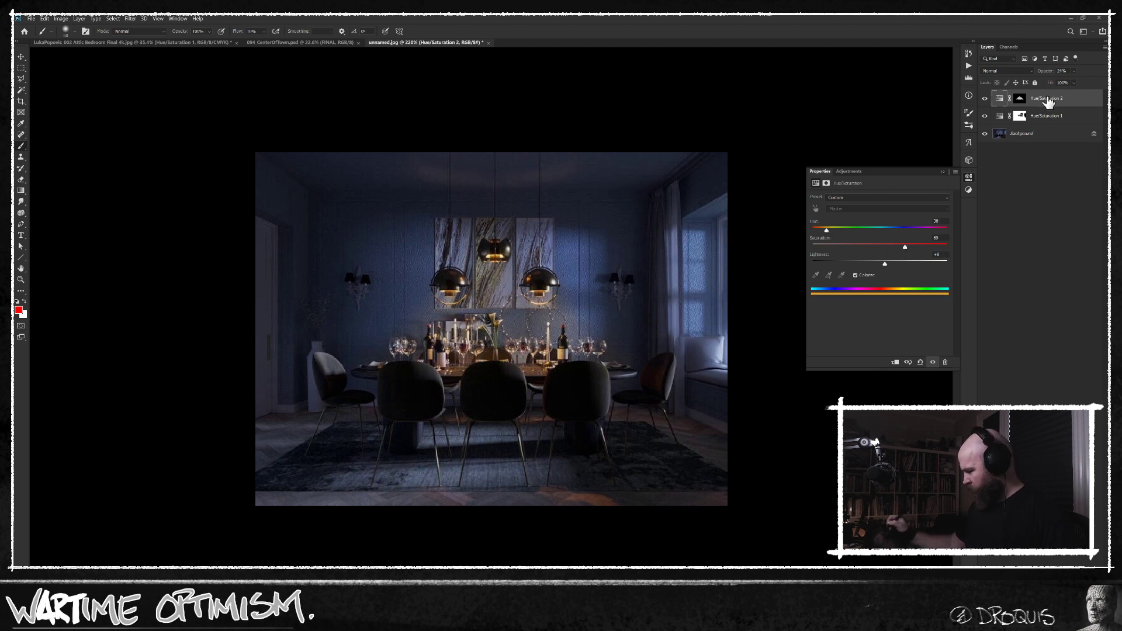
Add a Curves adjustment above the other layers and pull its white end and midtones down to darken the whole picture strongly.
key("ctrl+u")
key("Escape")
key("ctrl+m")
key("Return")
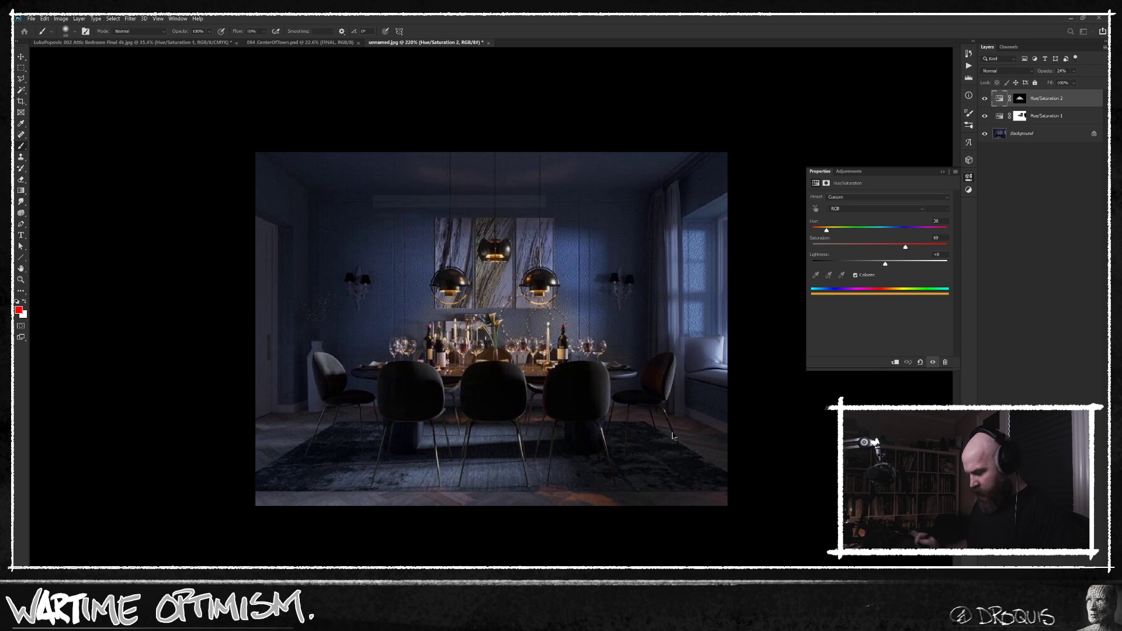
left_click_drag(608, 459, 580, 458)
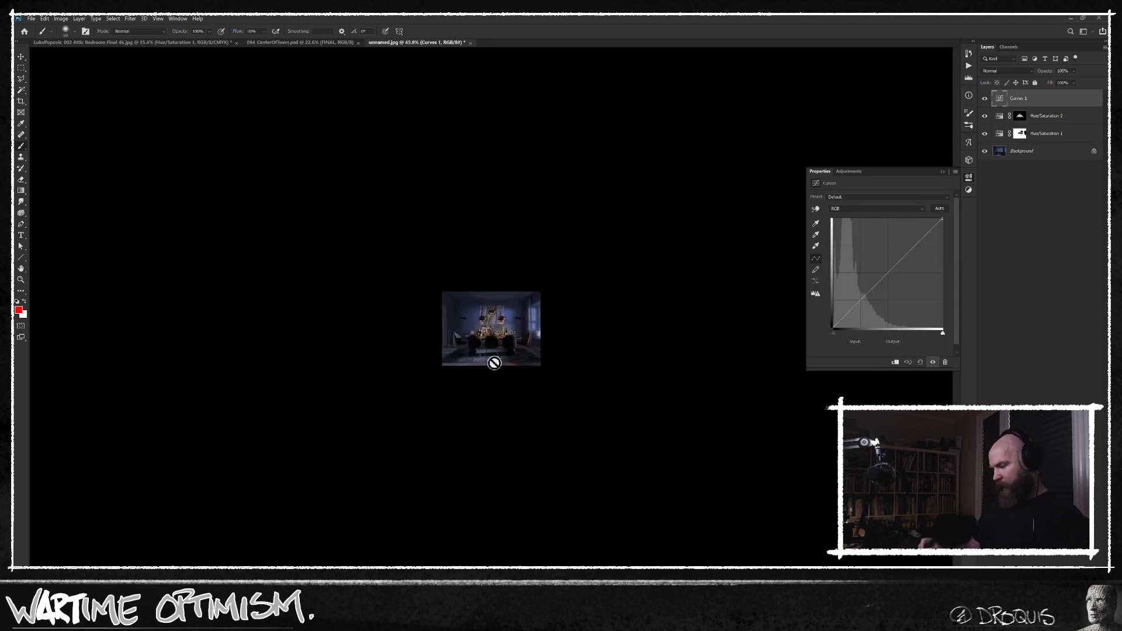
left_click_drag(541, 374, 571, 366)
left_click_drag(889, 273, 894, 284)
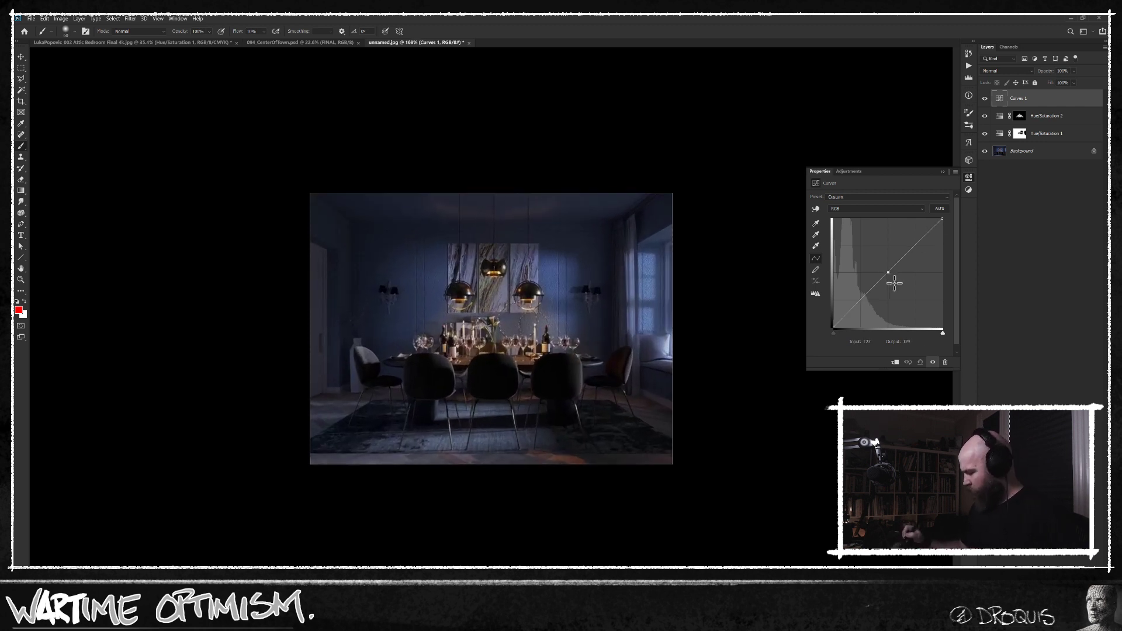
left_click_drag(941, 221, 946, 247)
left_click_drag(897, 300, 897, 302)
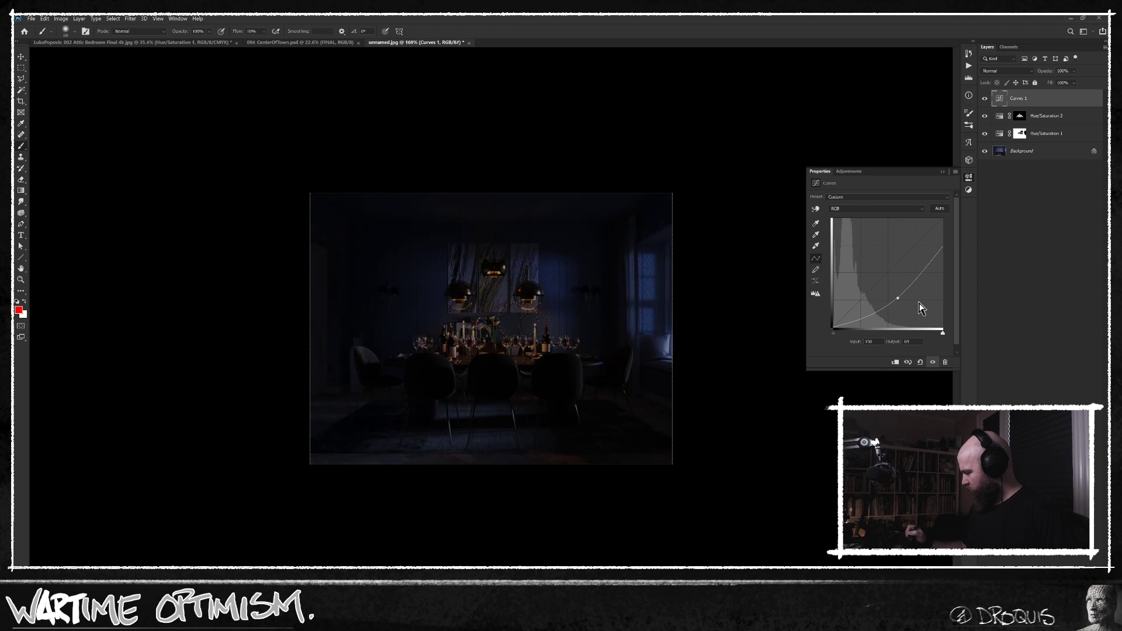
Hide the Curves darkening behind a black mask and paint it back with a large soft white brush over the foreground floor and rug.
left_click(1029, 623, "alt")
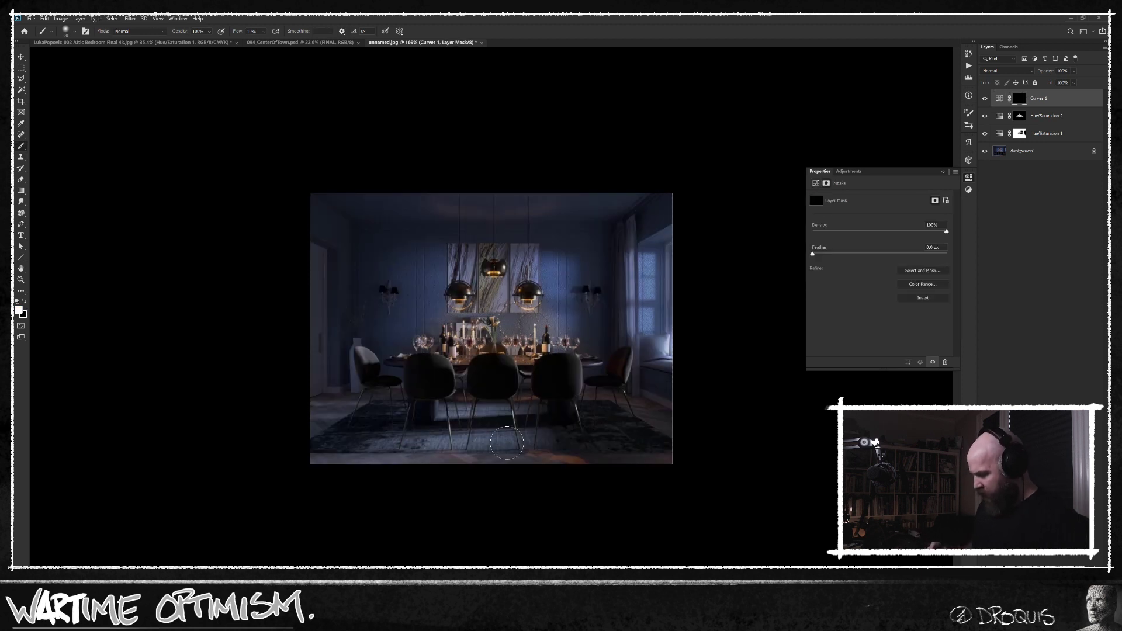
key("bracketright")
key("bracketright")
key("bracketright")
key("bracketright")
key("bracketright")
left_click_drag(304, 461, 665, 473)
key("bracketright")
key("bracketright")
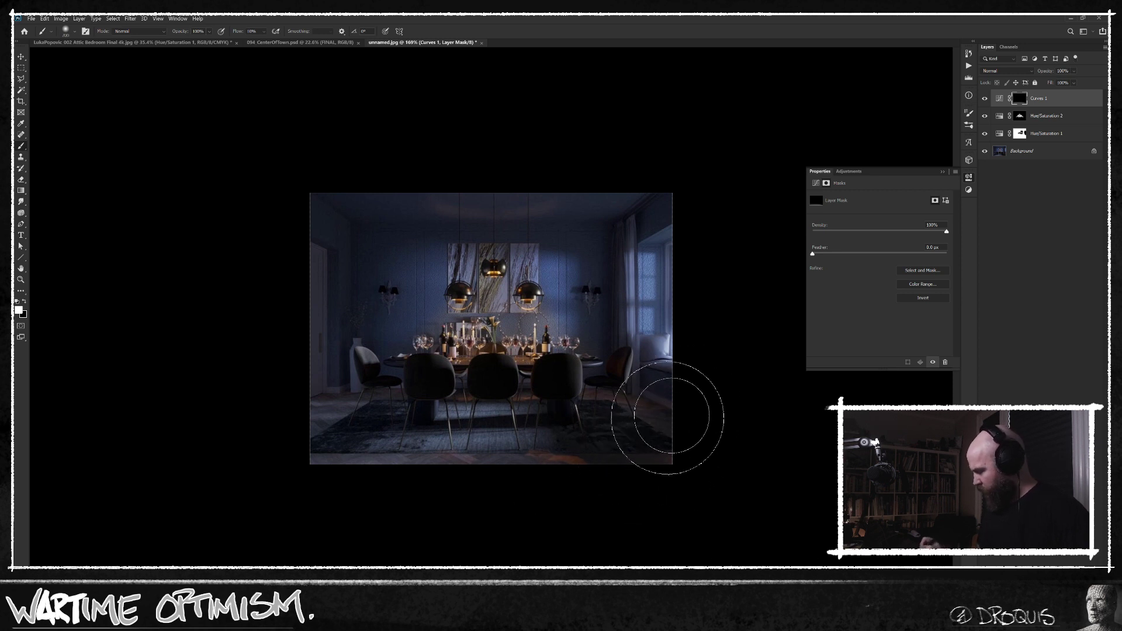
mouse_move(329, 425)
left_mouse_down()
mouse_move(461, 449)
mouse_move(351, 474)
mouse_move(564, 474)
left_mouse_up()
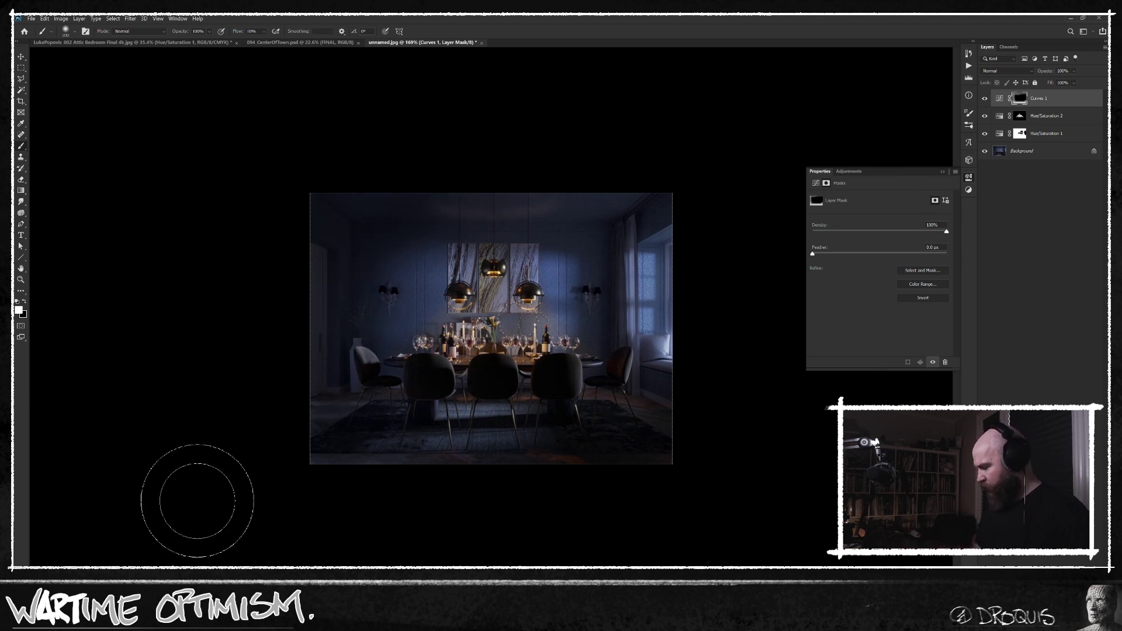
key("bracketleft")
key("bracketleft")
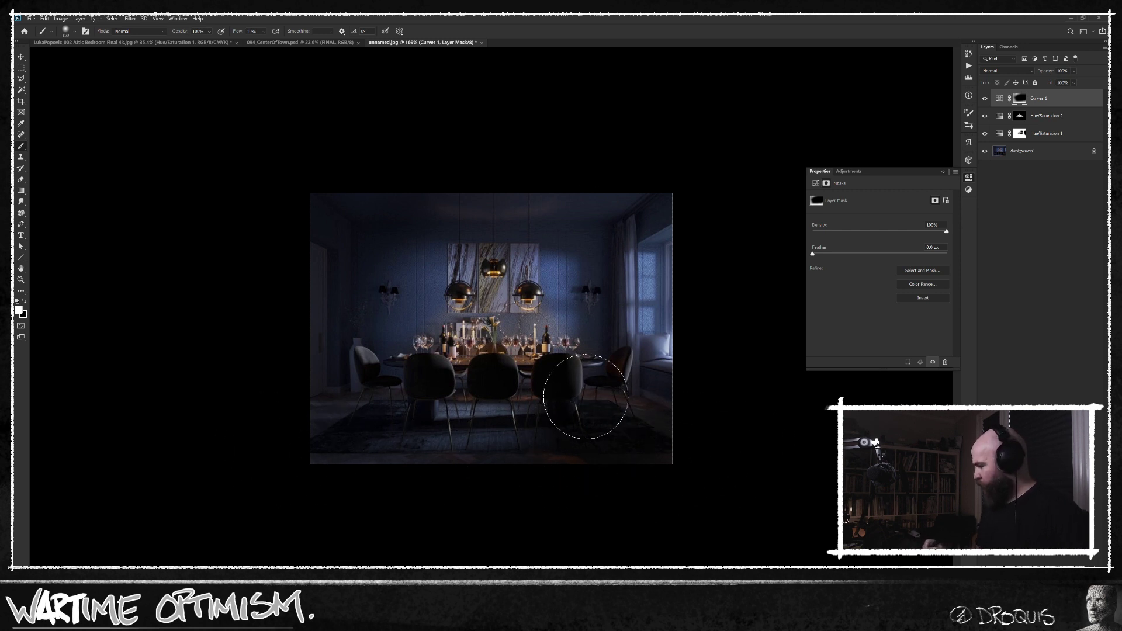
Select the entire canvas and copy the merged dining-room image.
scroll(573, 409, "up", 2)
key("ctrl+a")
key("ctrl+shift+c")
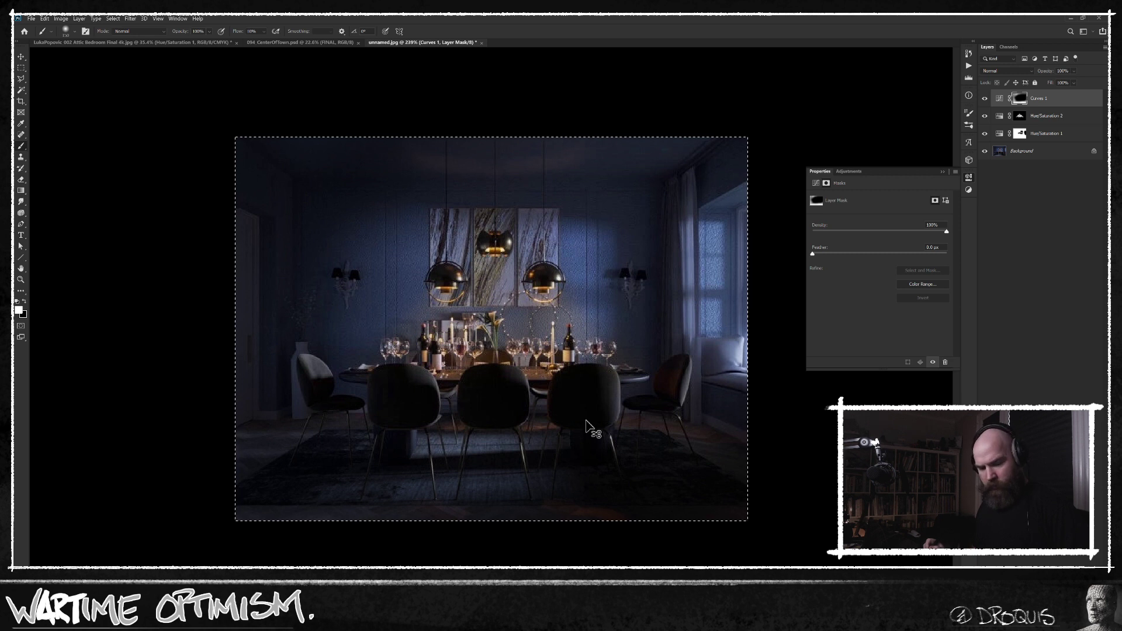
Paste the merged image as a new layer, set its blending to Screen and soften it with a Gaussian Blur.
key("ctrl+v")
left_click(1024, 71)
left_click(1002, 144)
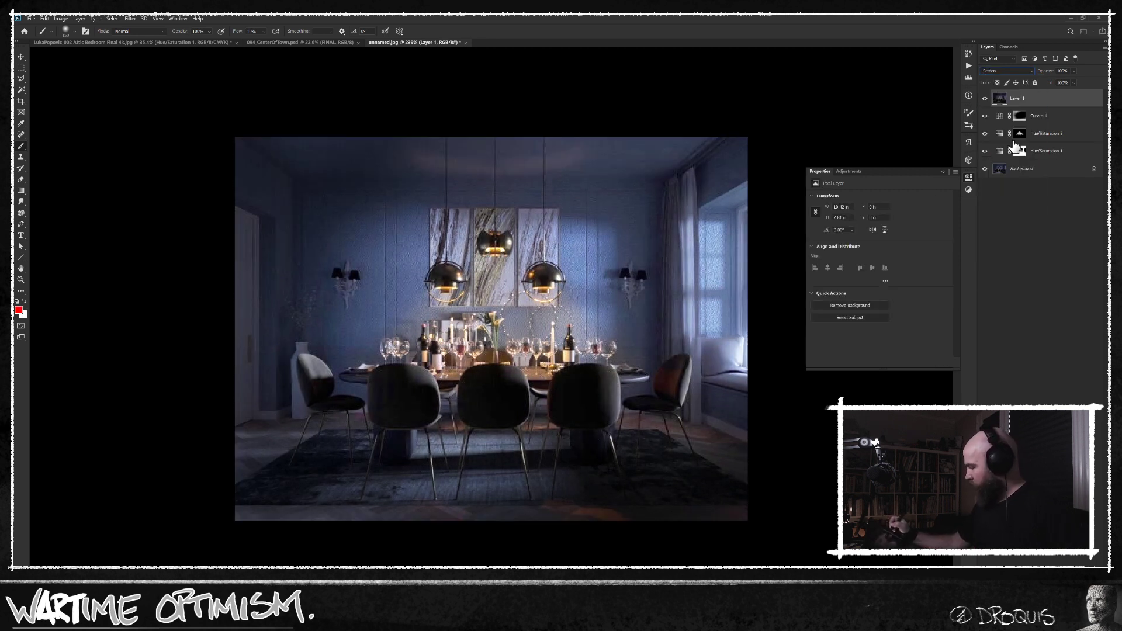
key("ctrl+alt+f")
left_click(495, 341)
mouse_move(584, 342)
left_mouse_down()
mouse_move(611, 345)
mouse_move(582, 344)
left_mouse_up()
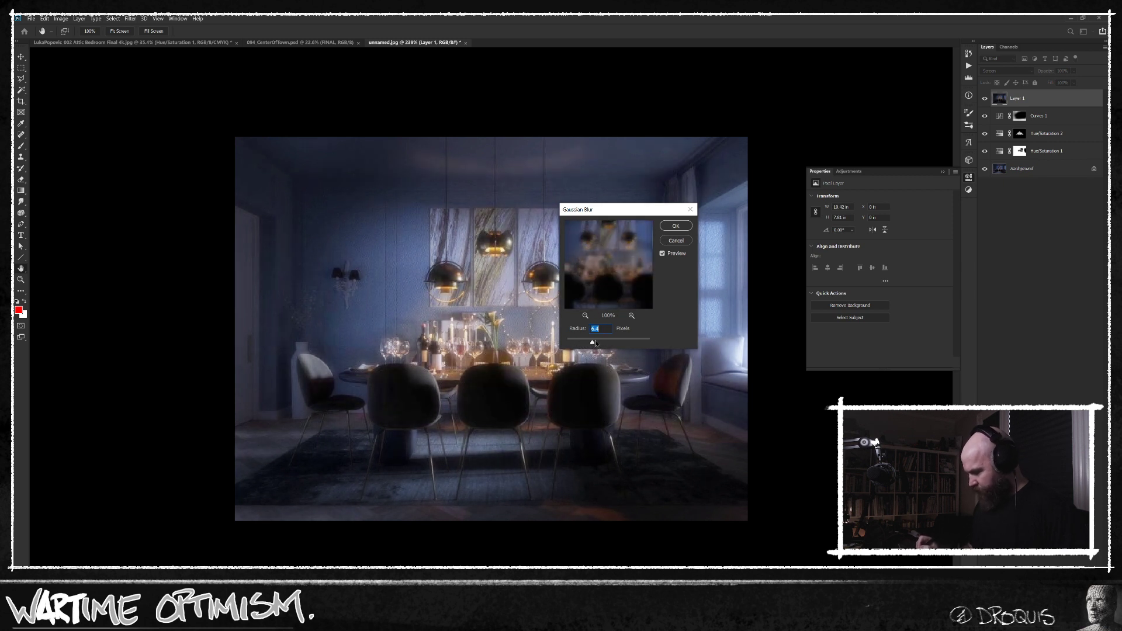
left_click(678, 228)
Clip two Hue/Saturation adjustments to the blurred layer, one with saturation +20 and one colorized to hue about 36, saturation about 44.
key("ctrl+u")
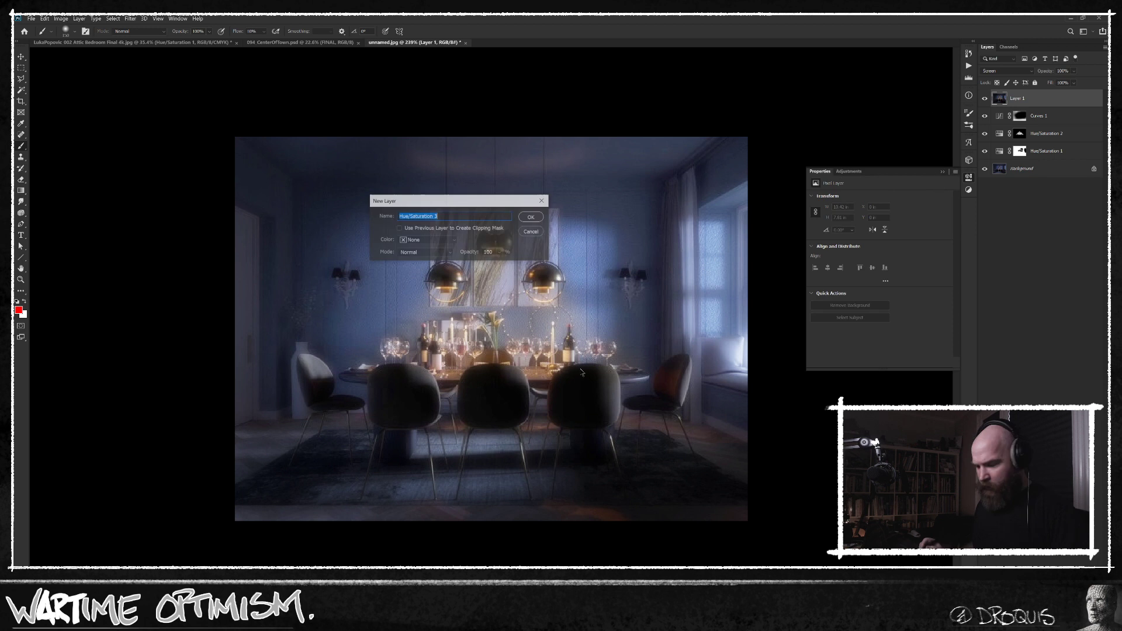
left_click(532, 217)
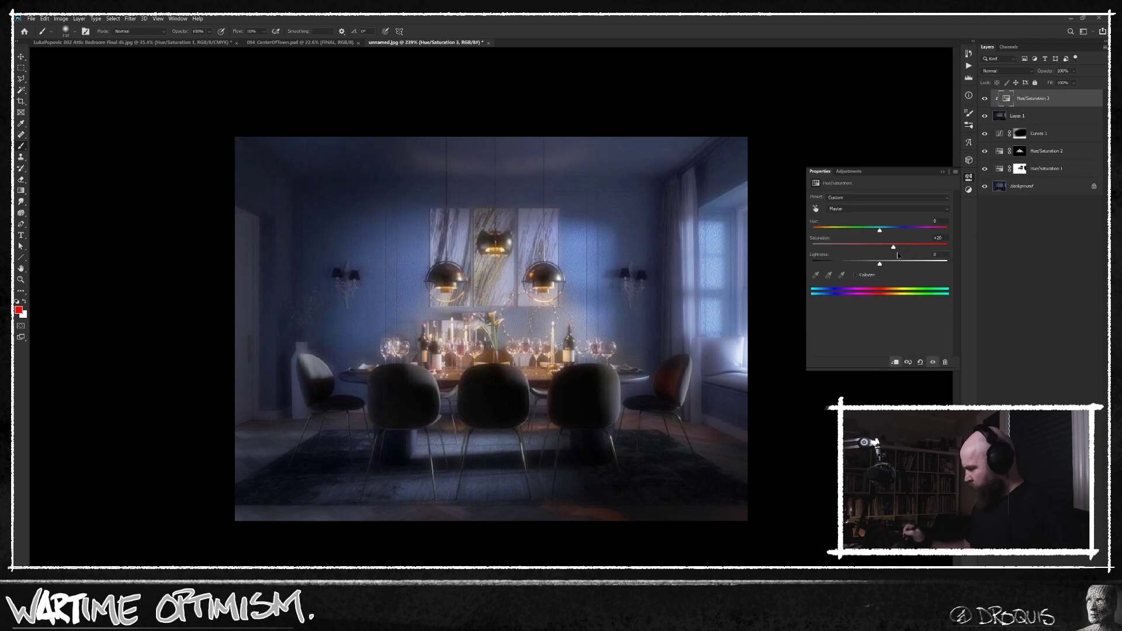
key("ctrl+u")
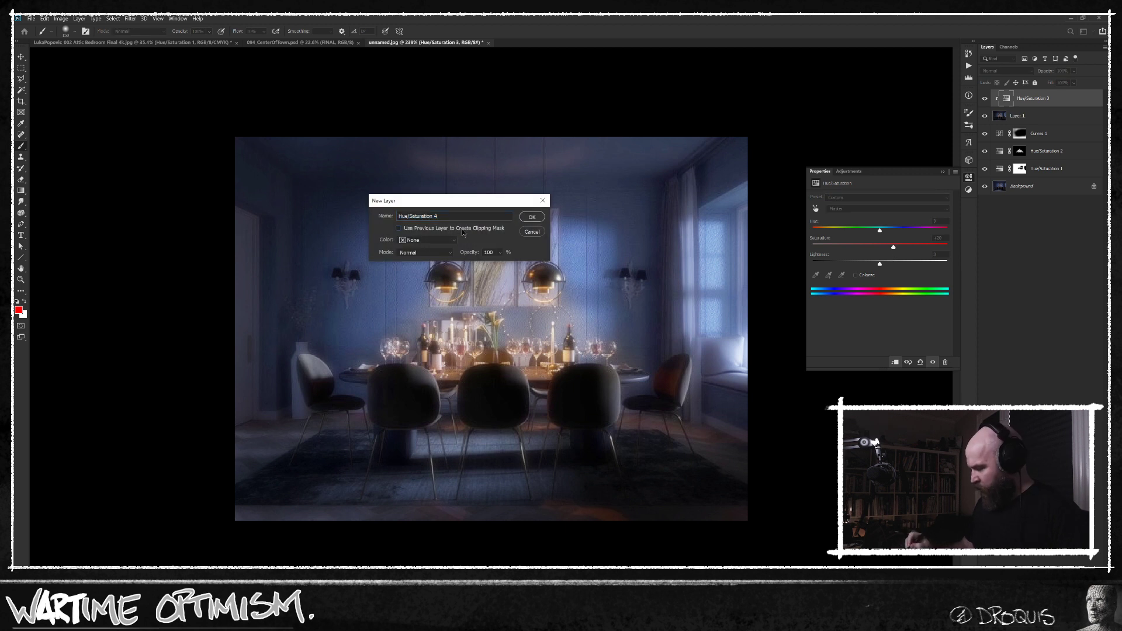
left_click(528, 219)
left_click(862, 275)
left_click_drag(813, 231, 826, 231)
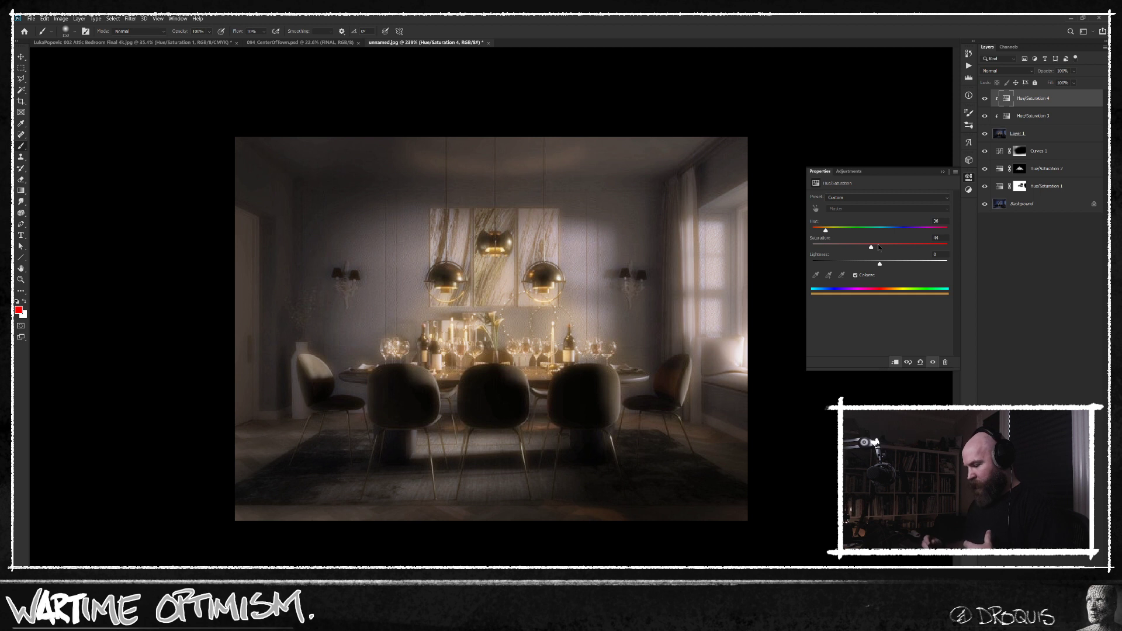
Hide the blurred Screen layer with a black mask and raise the mask's black output level to 11.
left_click(1062, 134)
left_click(1019, 133)
key("d")
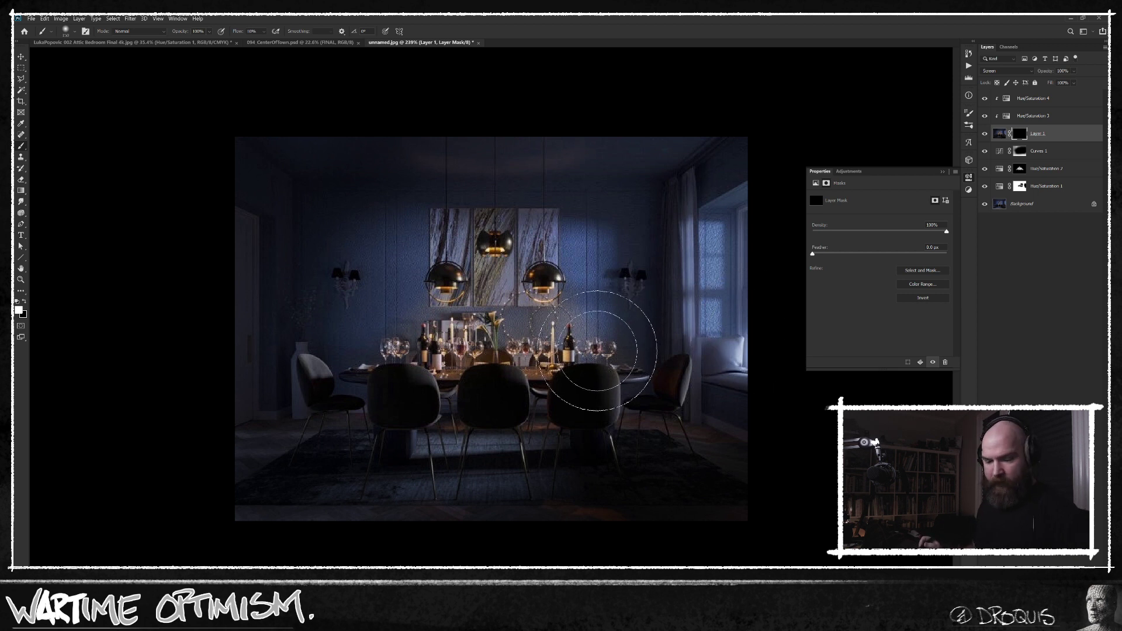
key("ctrl+l")
left_click_drag(716, 353, 722, 352)
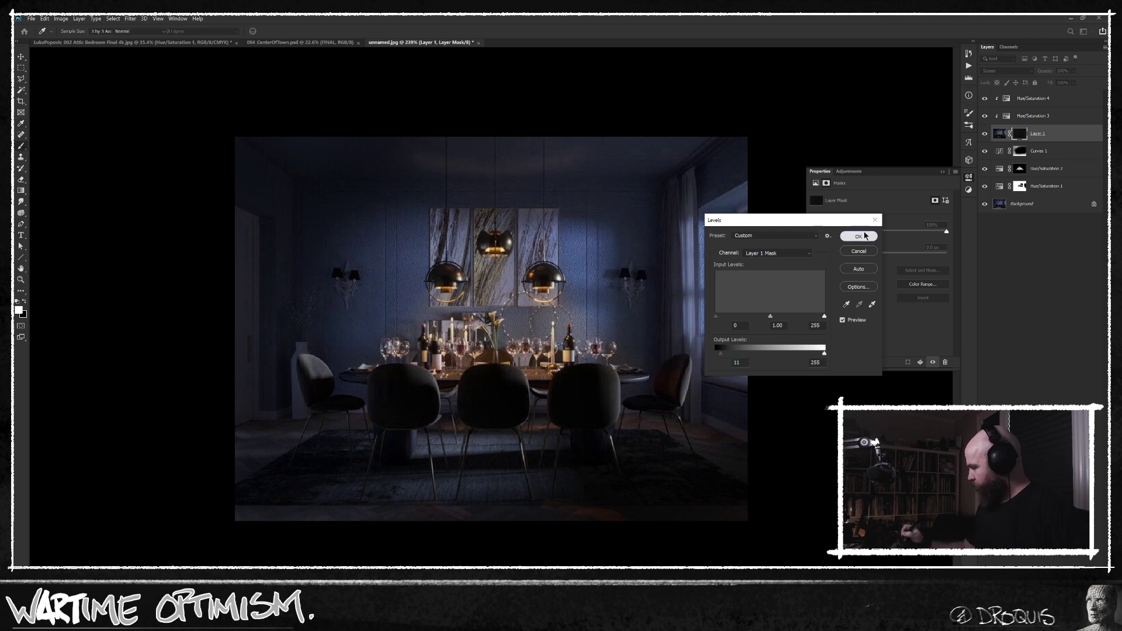
key("Return")
Paint the warm glow back through Layer 1's mask with a small soft white brush over the candles, glasses and table.
key("b")
key("bracketleft")
key("bracketleft")
key("x")
key("x")
mouse_move(421, 335)
left_mouse_down()
mouse_move(448, 339)
mouse_move(408, 349)
mouse_move(431, 311)
mouse_move(461, 338)
mouse_move(473, 310)
left_mouse_up()
key("bracketleft")
key("bracketleft")
left_click_drag(523, 343, 514, 347)
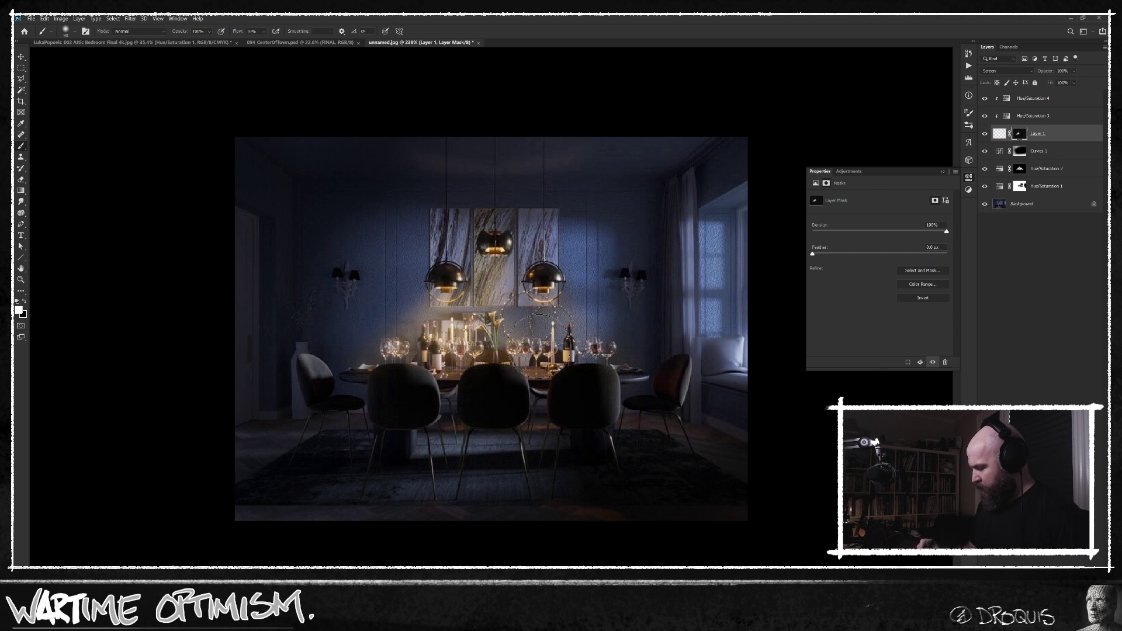
left_click_drag(373, 337, 346, 363)
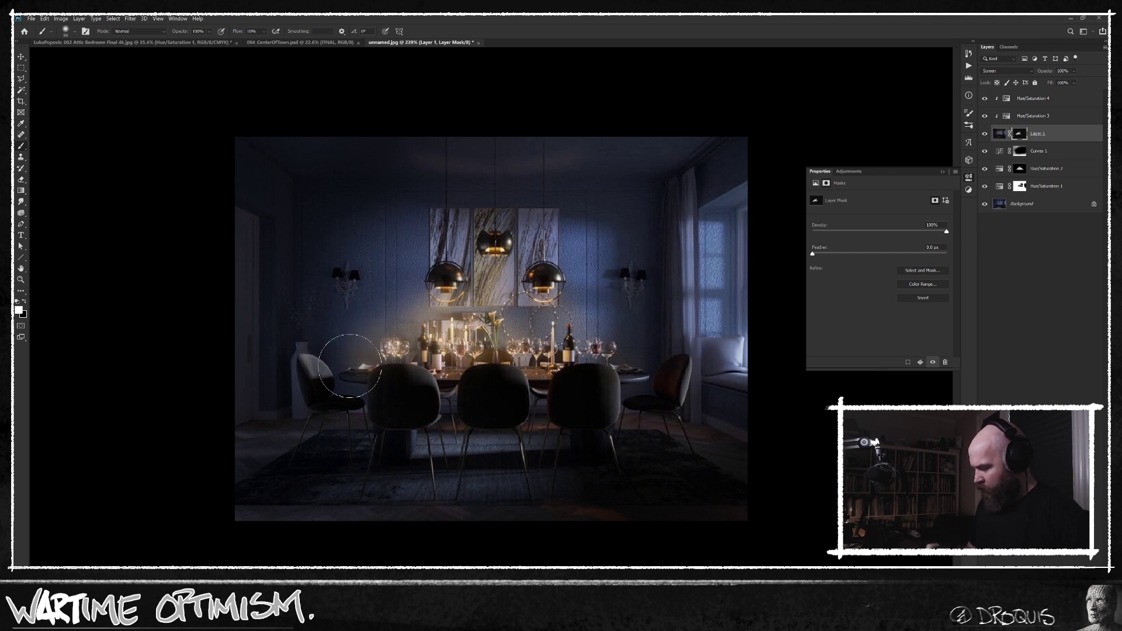
mouse_move(554, 347)
left_mouse_down()
mouse_move(531, 343)
mouse_move(538, 304)
mouse_move(641, 366)
mouse_move(616, 356)
mouse_move(694, 355)
mouse_move(594, 349)
mouse_move(539, 296)
left_mouse_up()
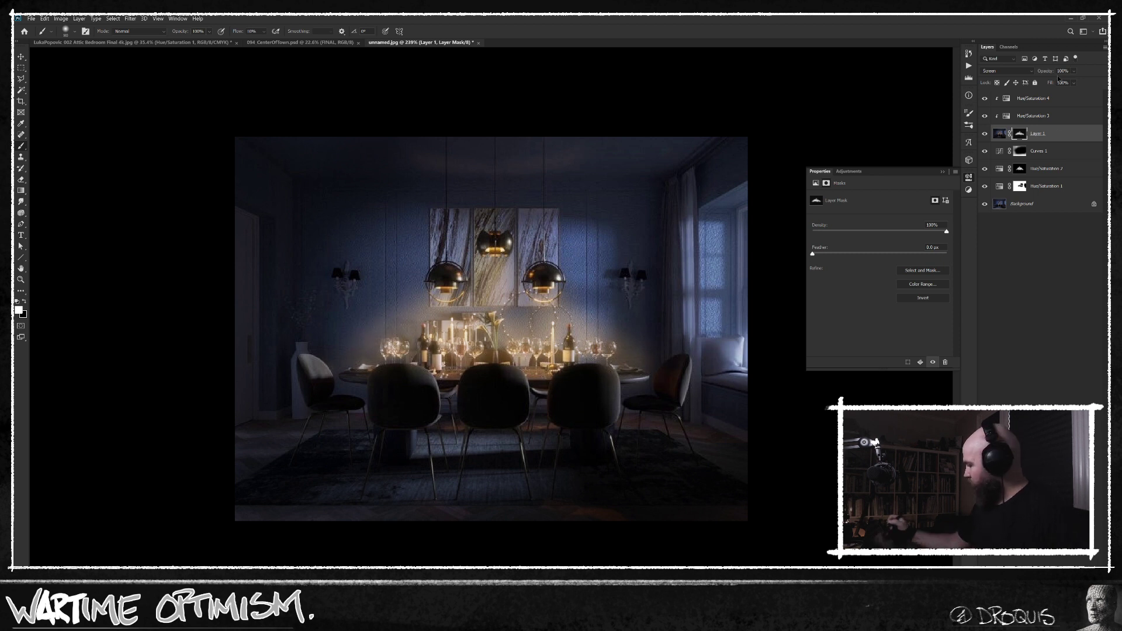
Lower the opacity of the glow on Layer 1 to about 20% and compare the edited picture with the original Background.
left_click_drag(1040, 71, 636, 145)
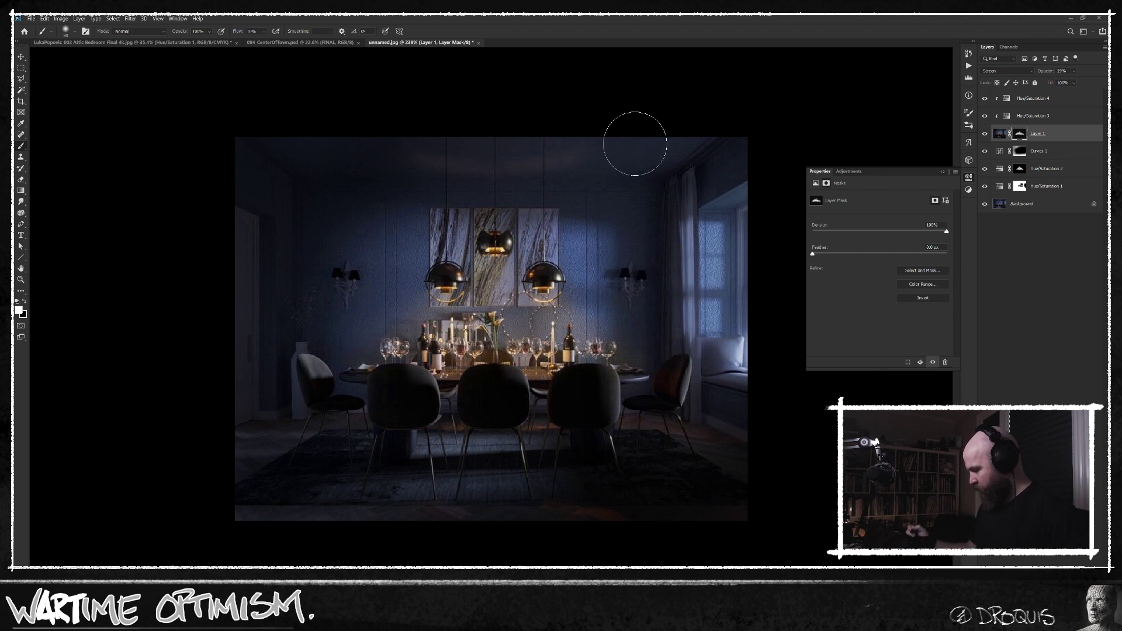
left_click_drag(658, 341, 645, 344)
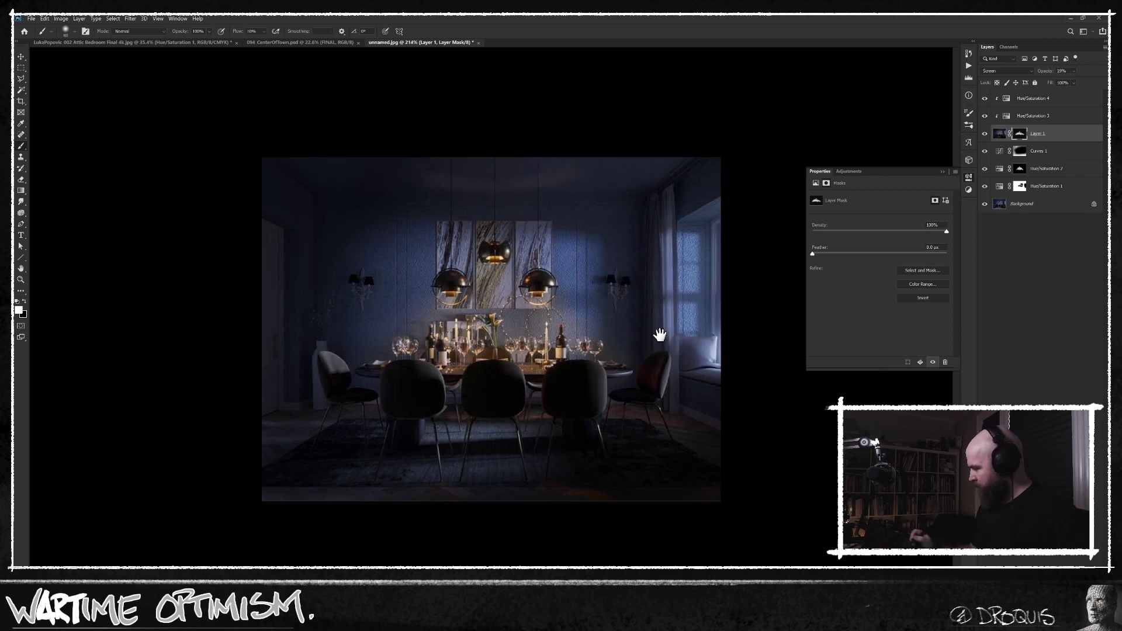
left_click(985, 205, "alt")
left_click(985, 206, "alt")
left_click(985, 206, "alt")
left_click(986, 206, "alt")
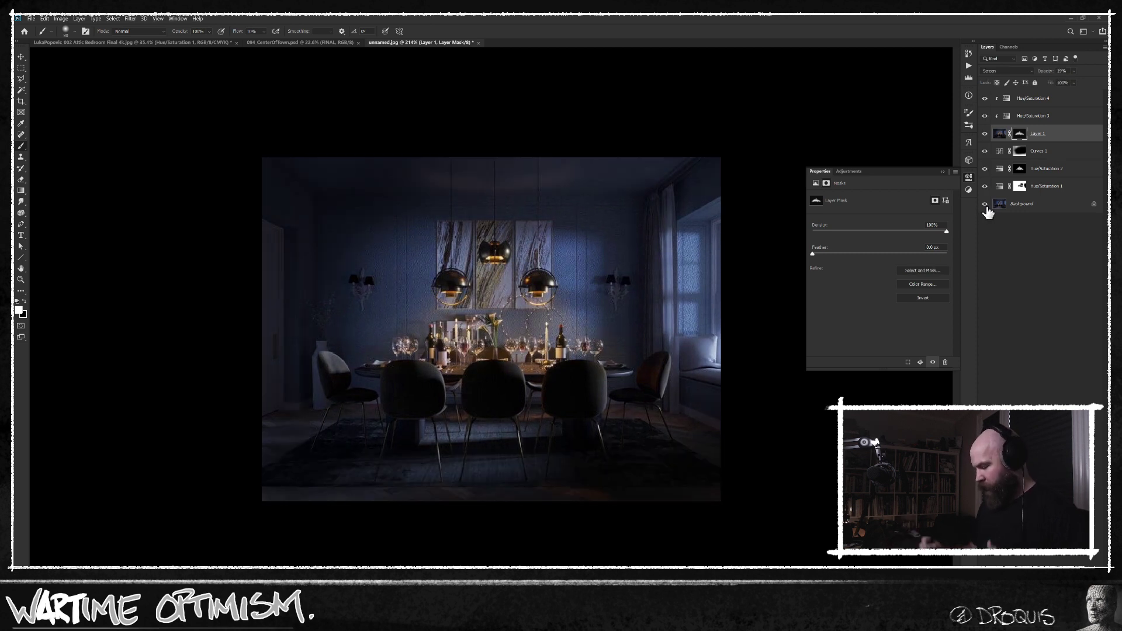
Add a new layer above all the others, fill it with black and set its blending to Color Dodge.
scroll(518, 350, "up", 2)
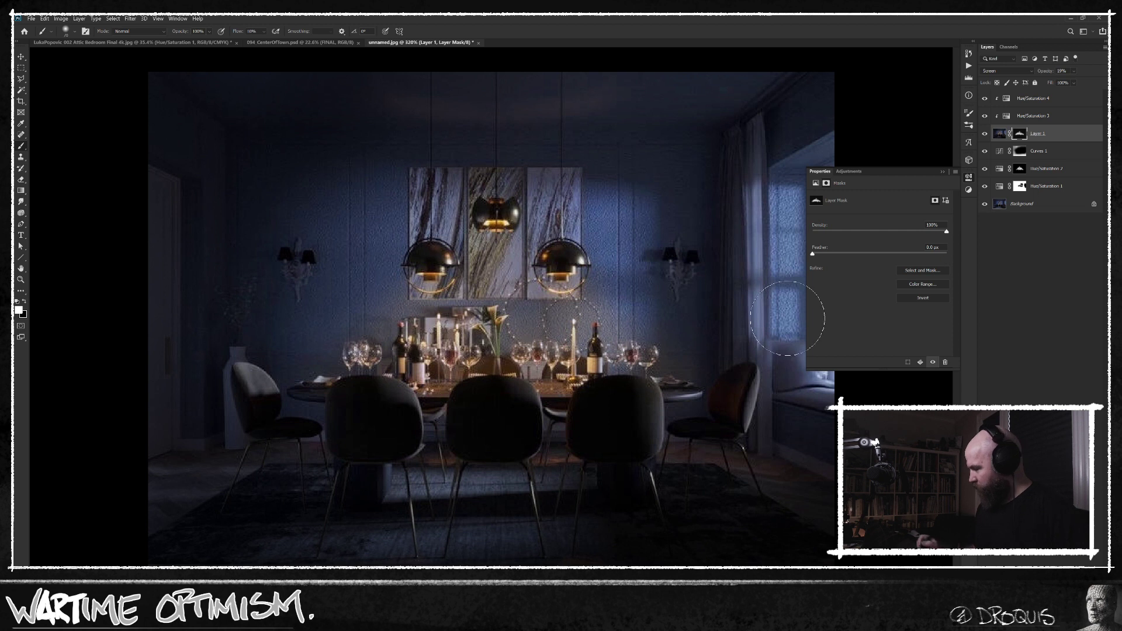
left_click(1033, 104)
key("ctrl+alt+shift+n")
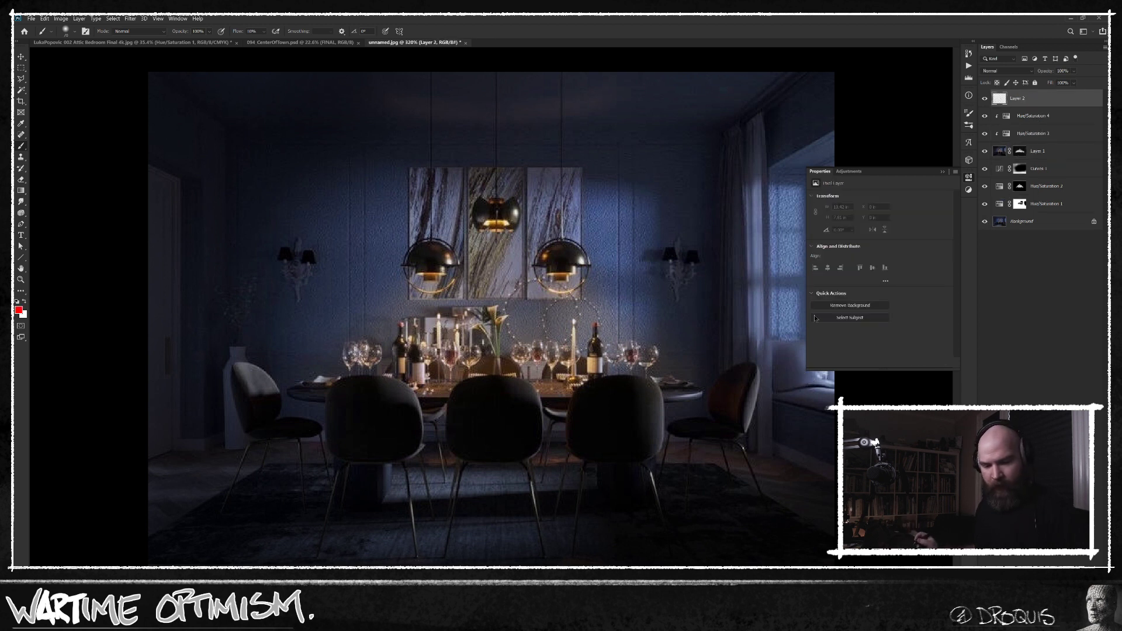
key("d")
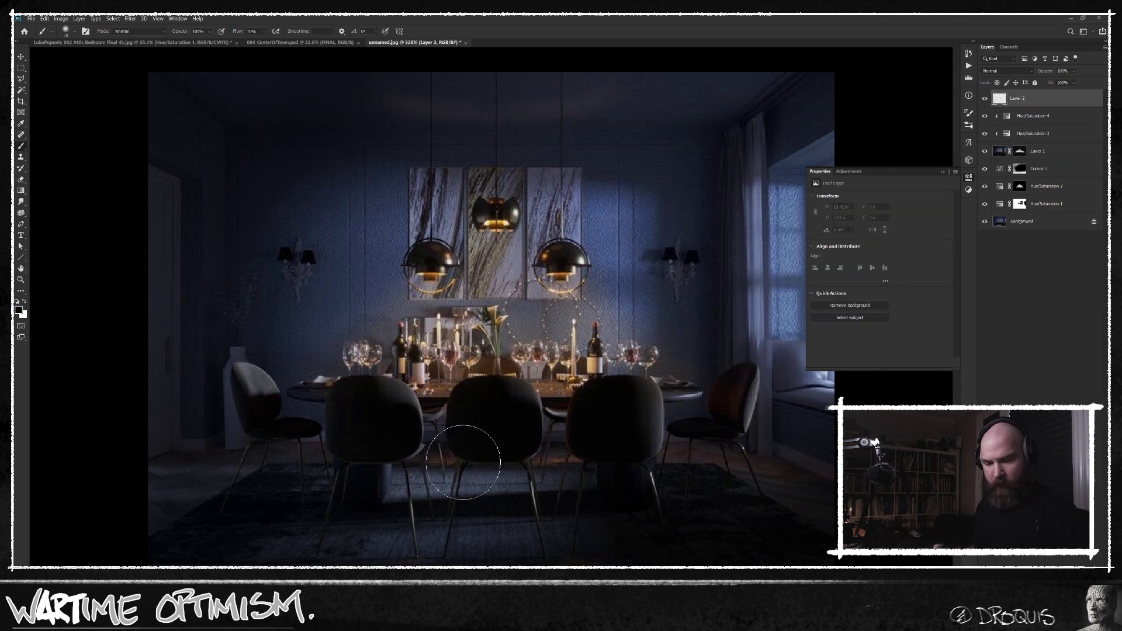
key("alt+BackSpace")
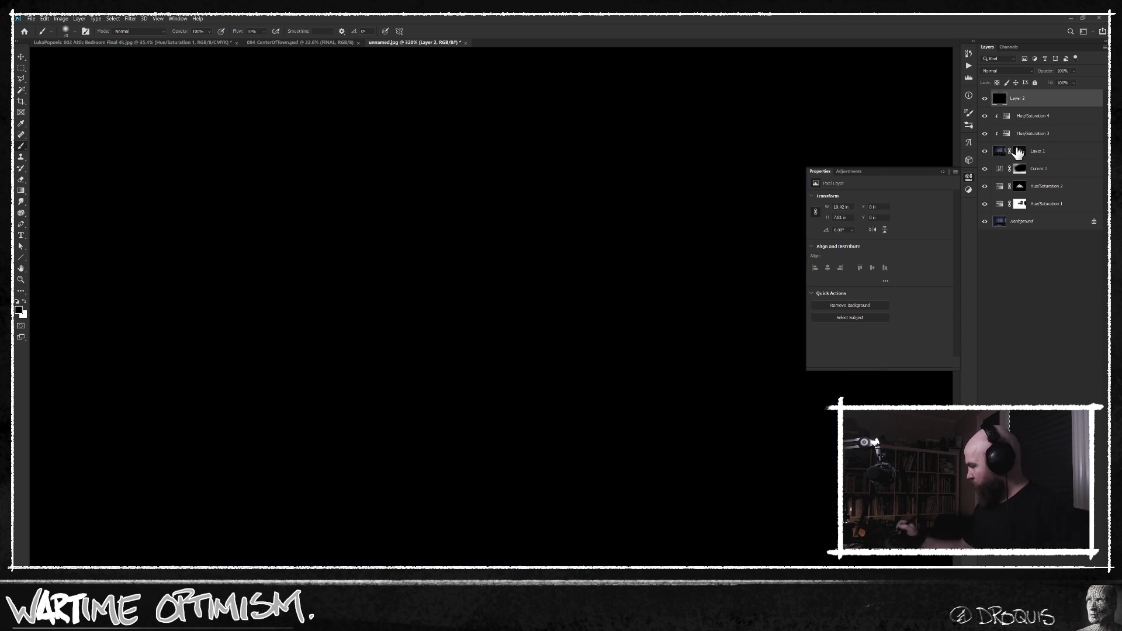
left_click(1005, 71)
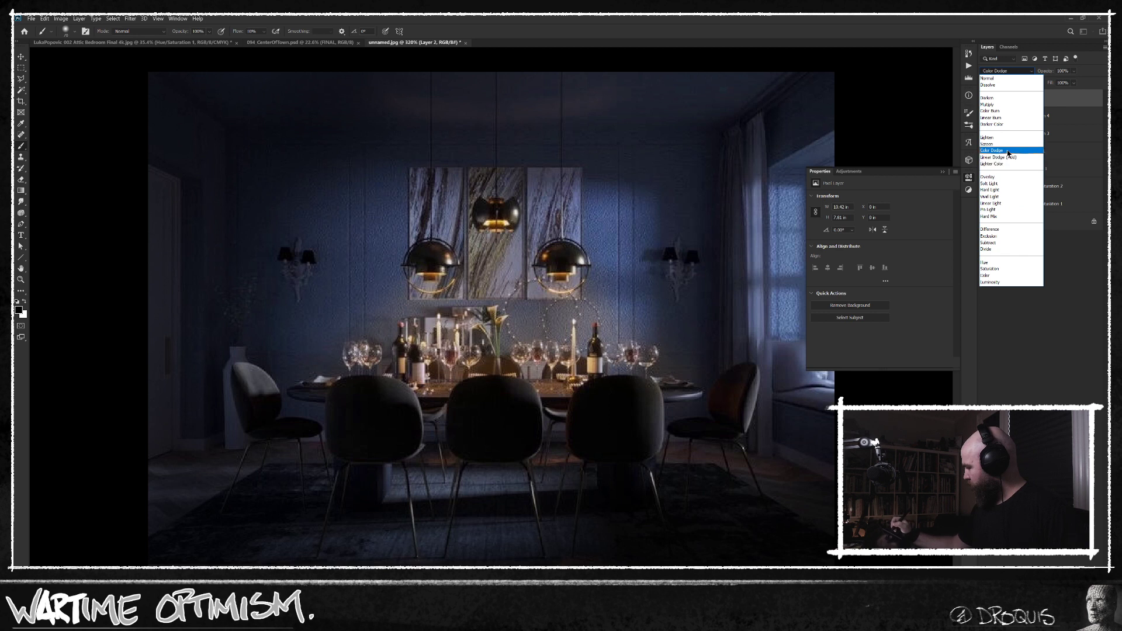
left_click(1008, 151)
right_click(512, 309)
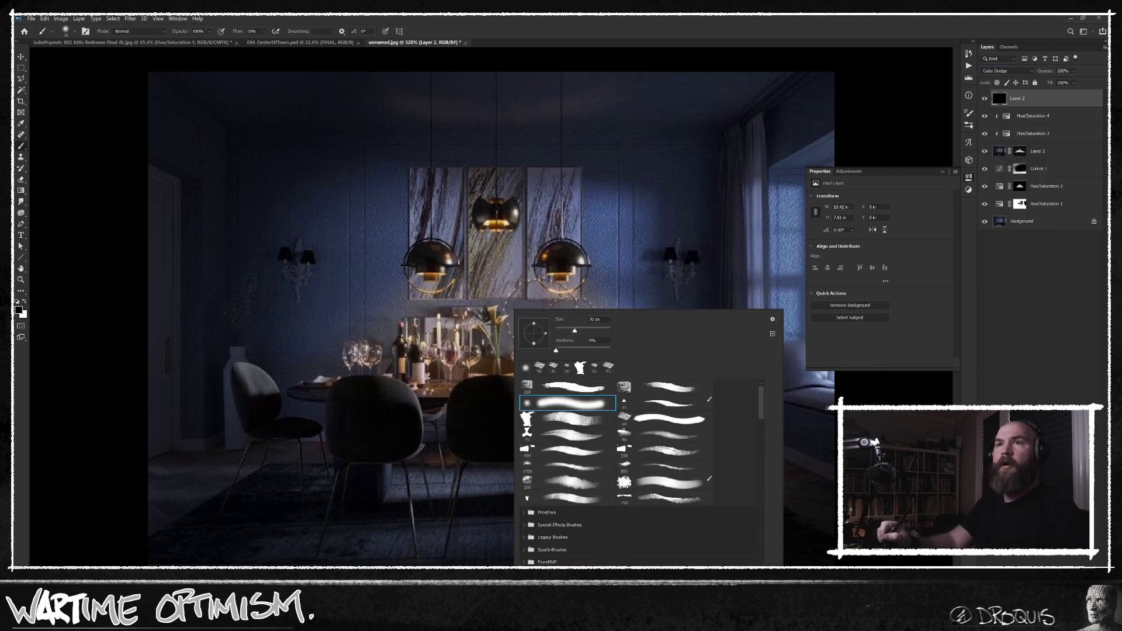
key("Escape")
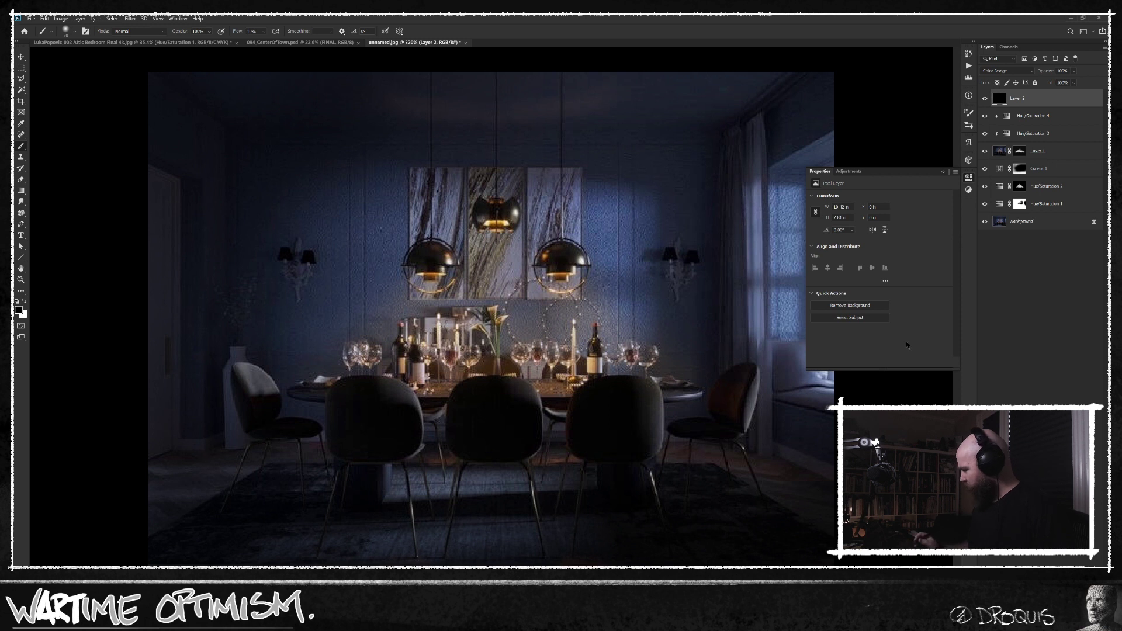
Sample a warm colour from the pendant lamp and darken it to a muted brown, 4f3d22, for painting light.
left_click(567, 273, "alt")
key("n")
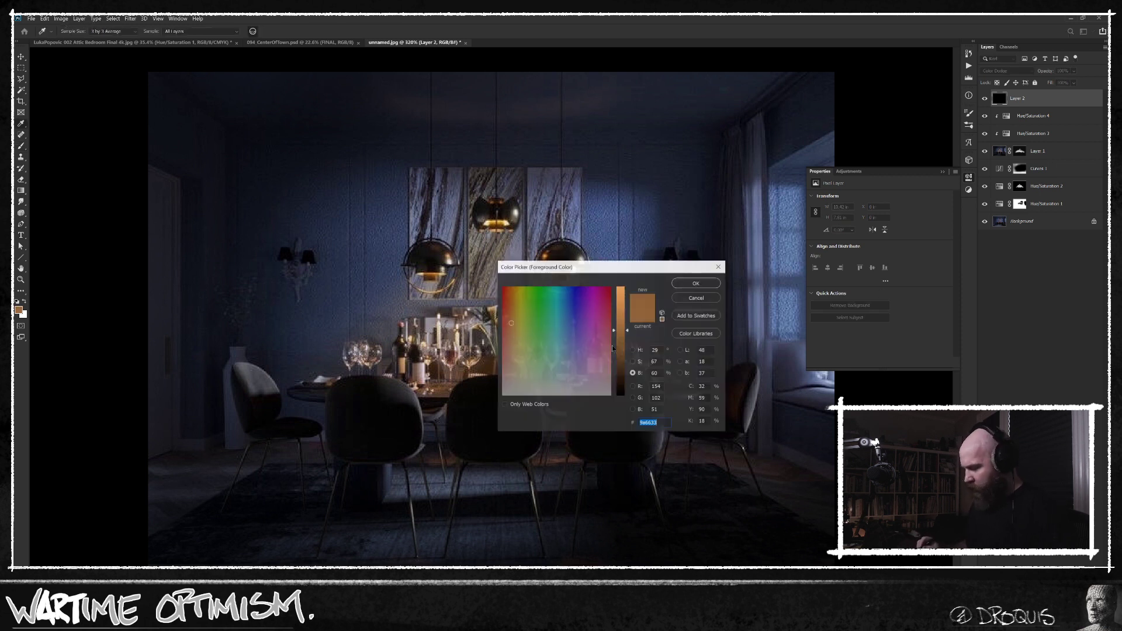
left_click_drag(622, 328, 620, 360)
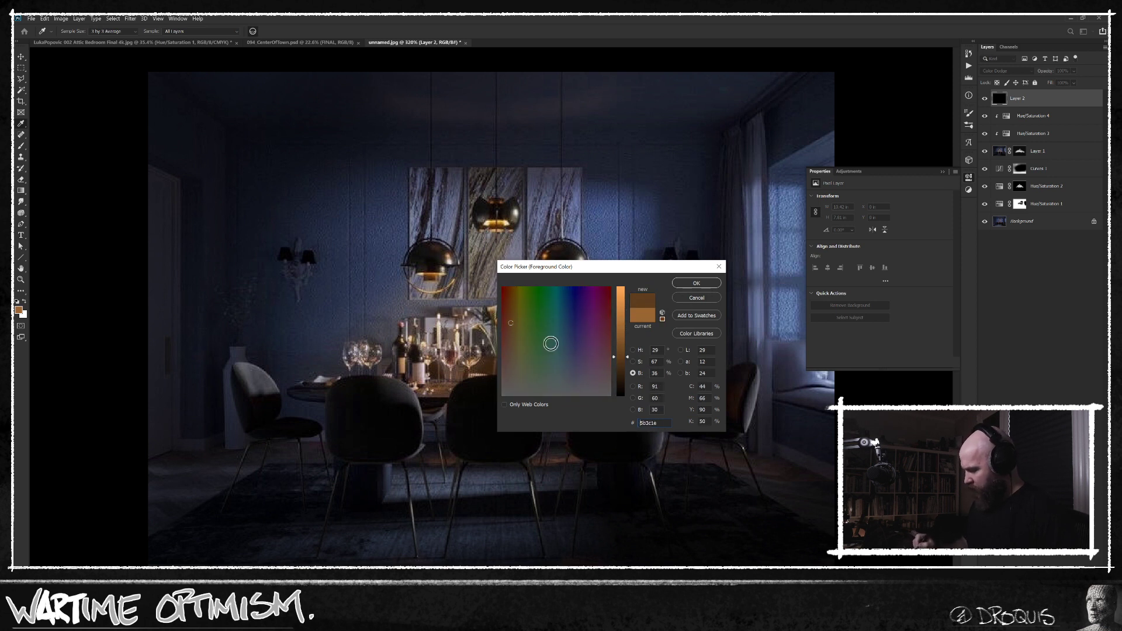
left_click(513, 354)
left_click(696, 283)
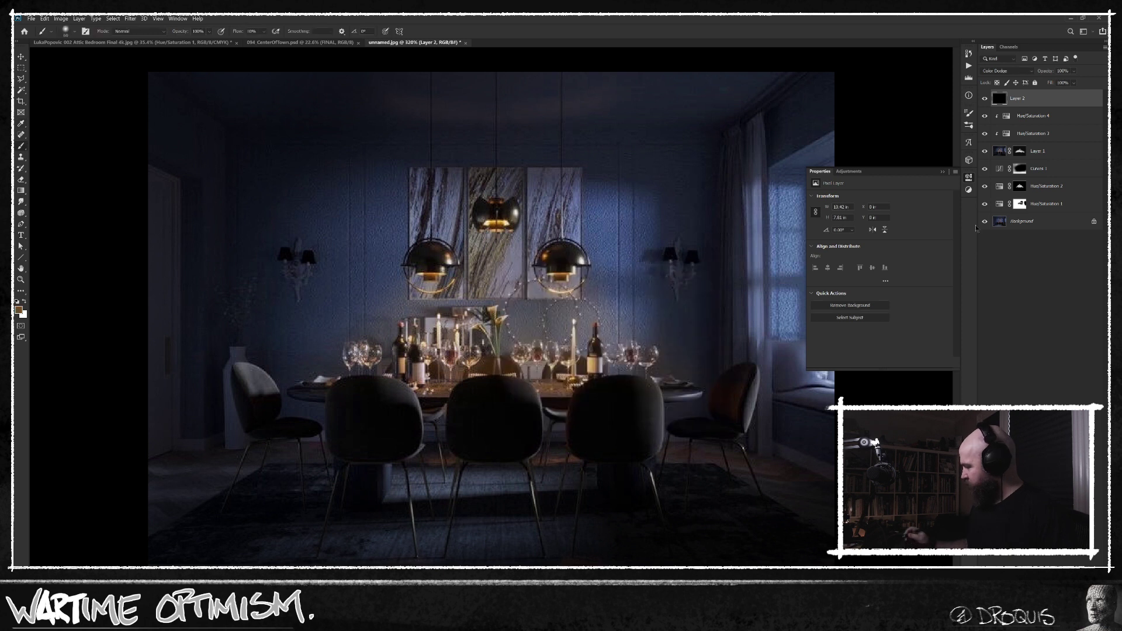
key("n")
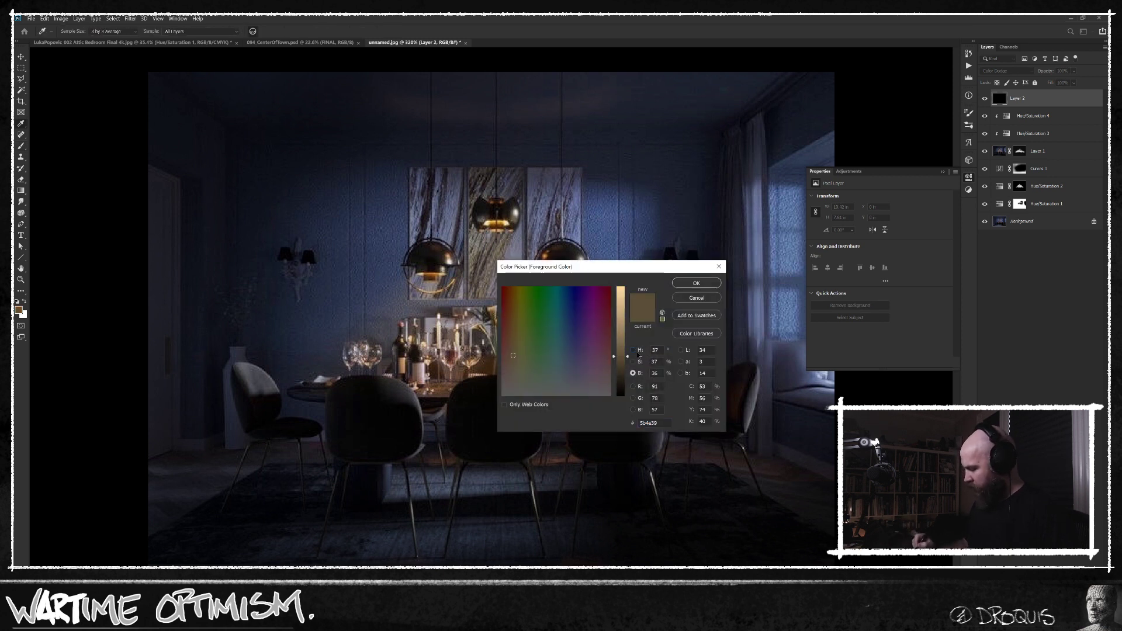
left_click(639, 351)
left_click(564, 361)
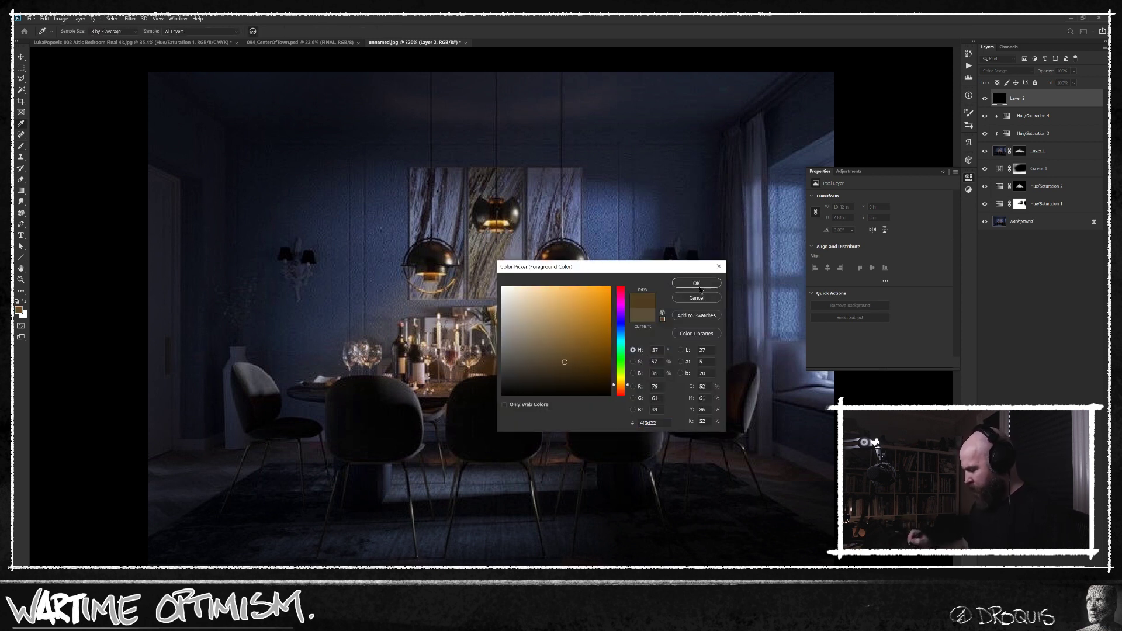
left_click(696, 283)
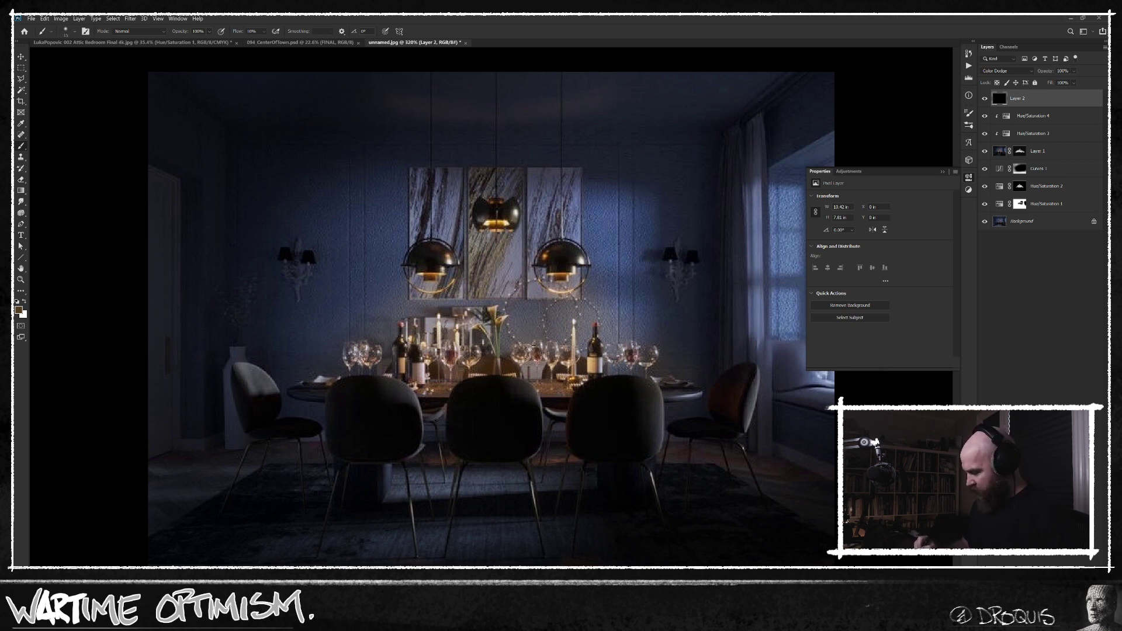
Shift the brush colour to a dark saturated orange-brown and brighten the pendant lamps and candles at 50% flow.
key("n")
left_click_drag(591, 367, 608, 356)
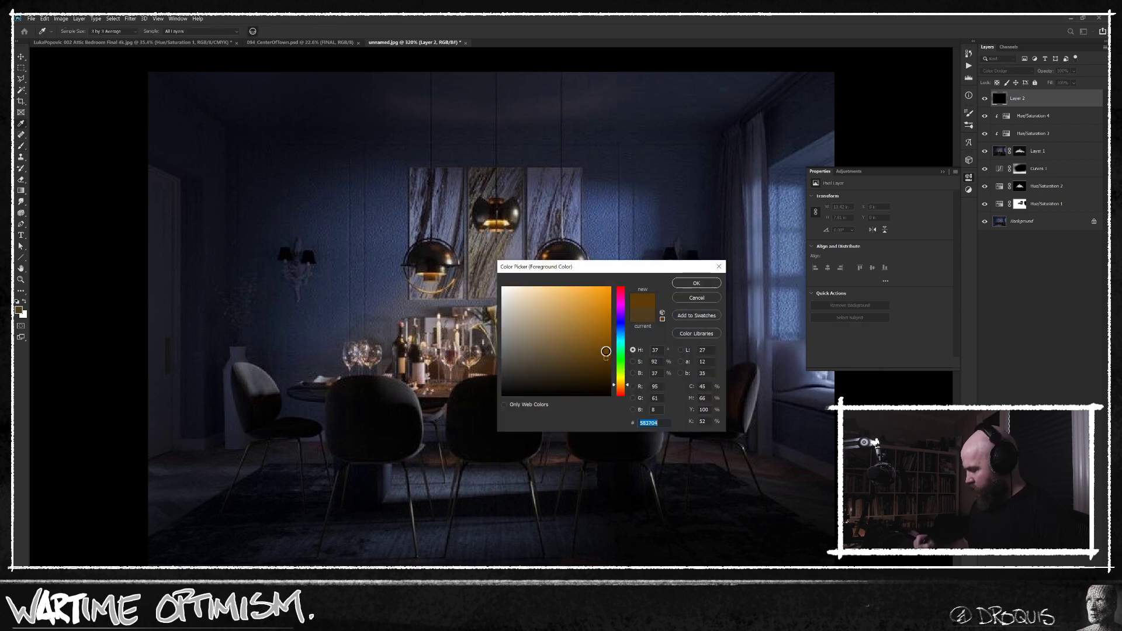
left_click(696, 283)
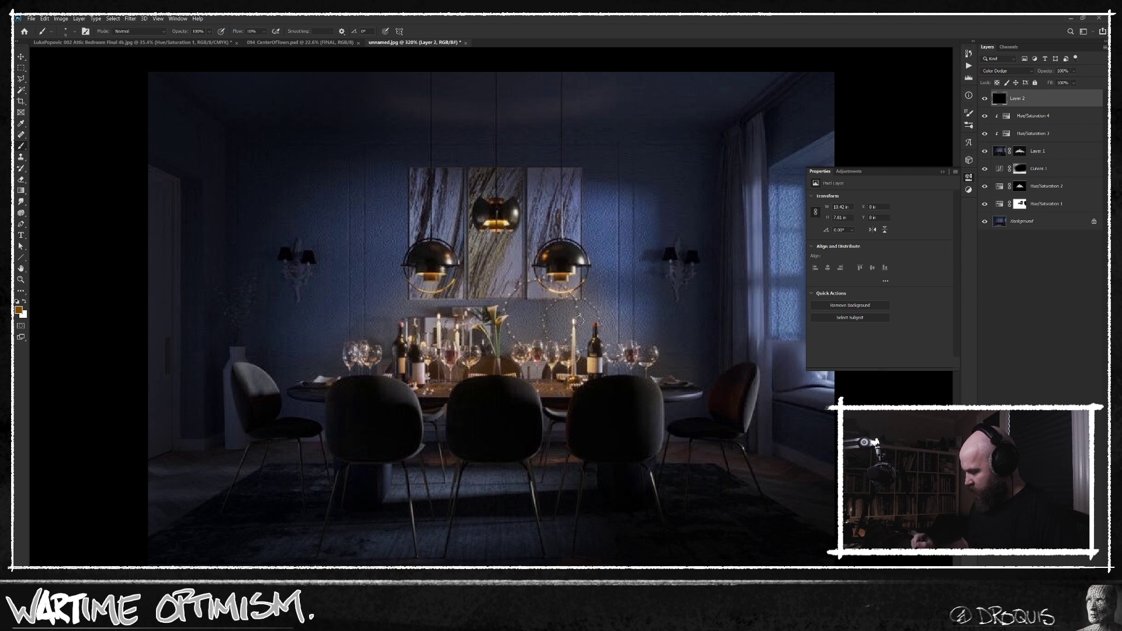
key("n")
mouse_move(600, 370)
left_mouse_down()
mouse_move(611, 362)
mouse_move(622, 390)
left_mouse_up()
left_click(683, 285)
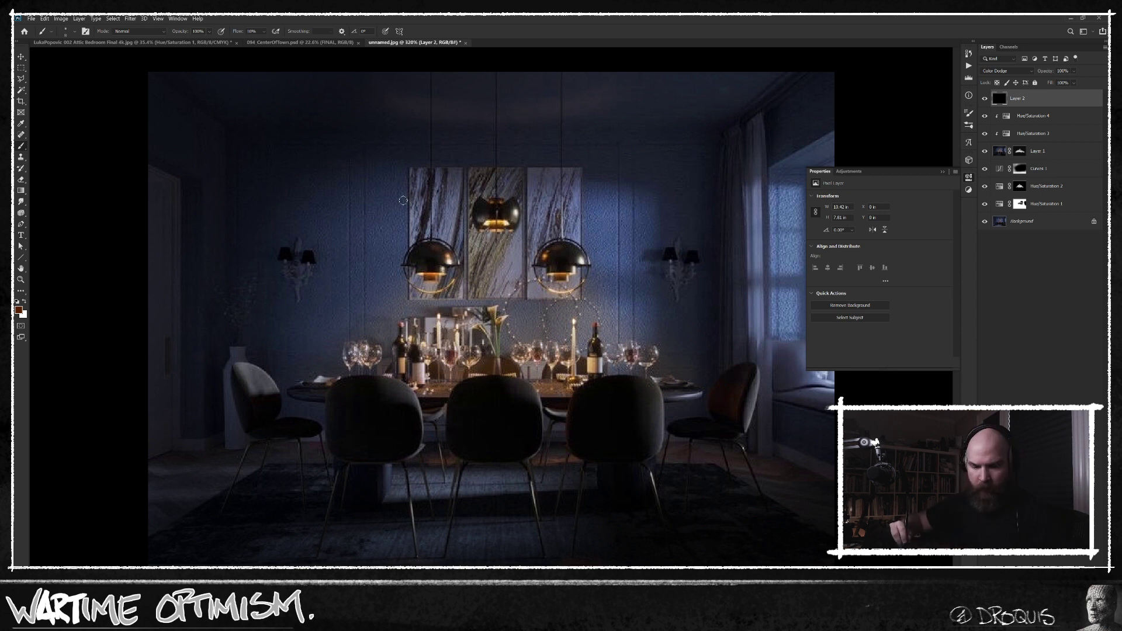
key("shift+5")
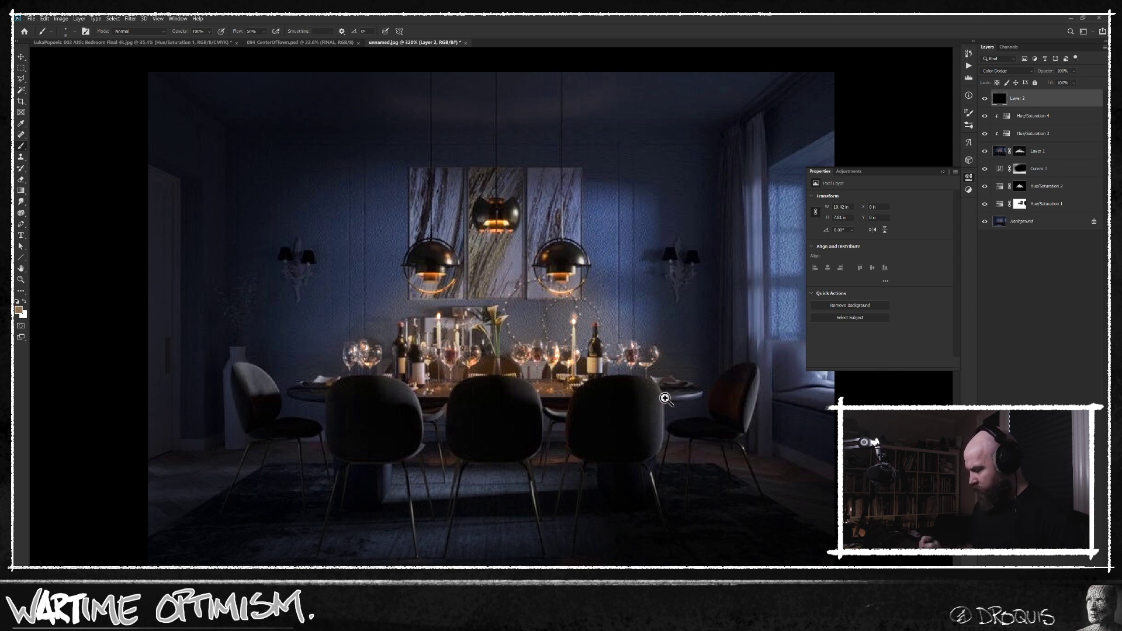
Compare the full edit with the original dining room by isolating the Background layer and restoring the others.
left_click_drag(654, 396, 641, 401)
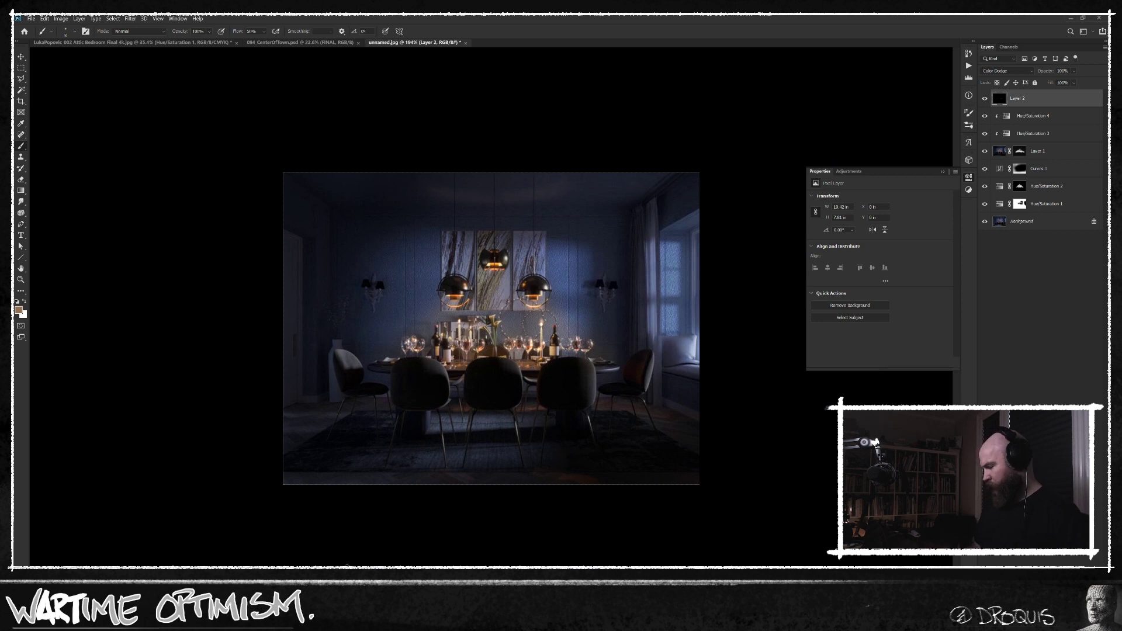
left_click(985, 221, "alt")
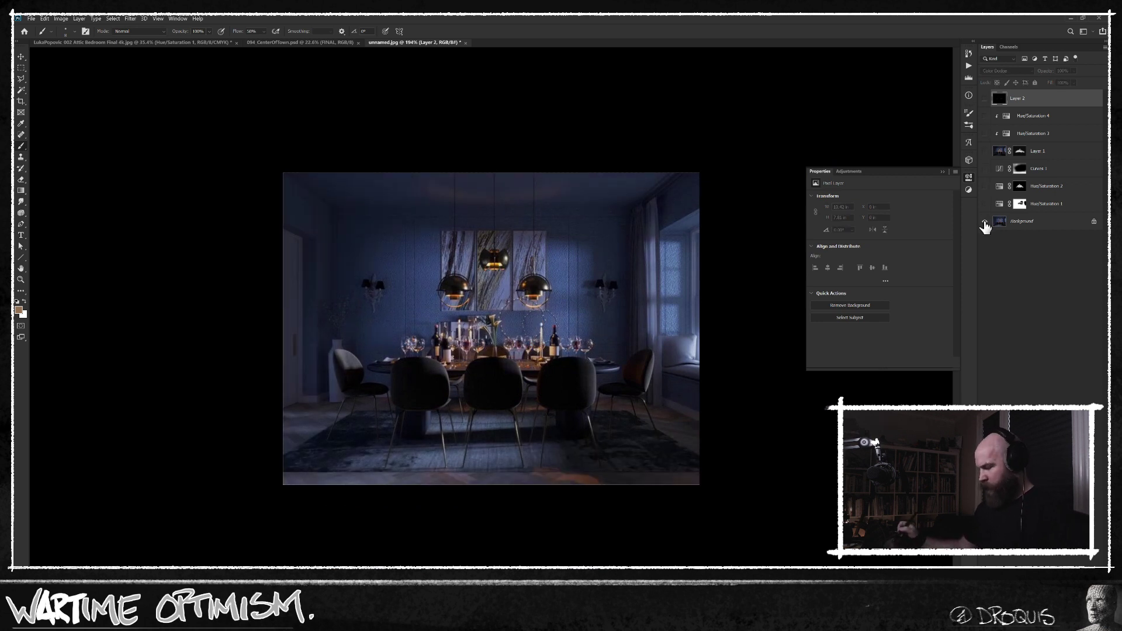
left_click(985, 223, "alt")
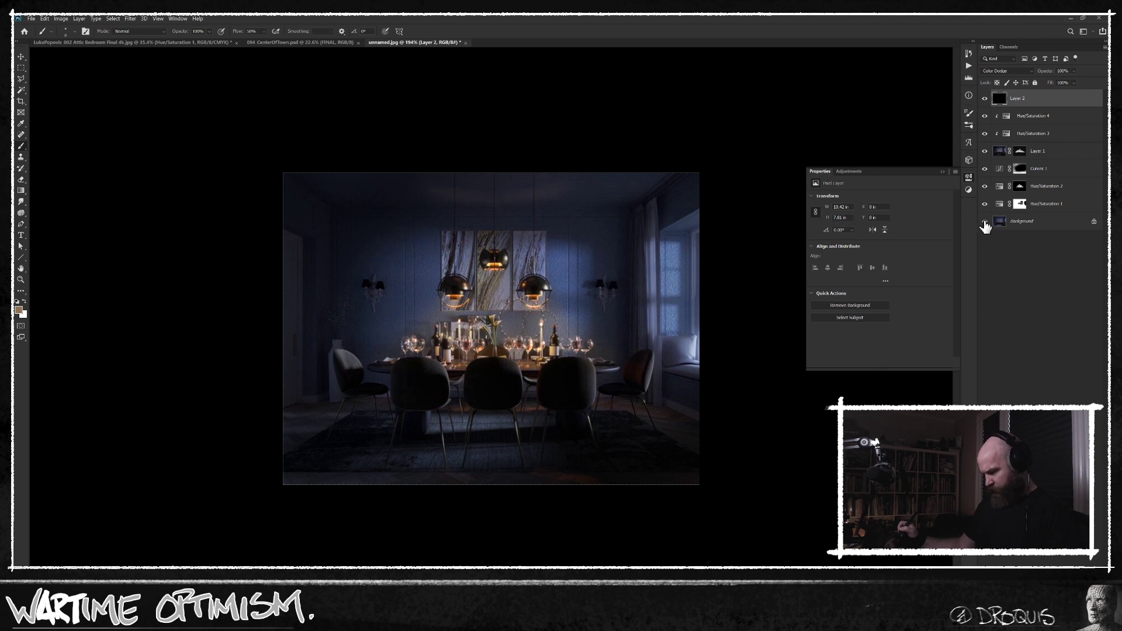
left_click(985, 222, "alt")
left_click(984, 222, "alt")
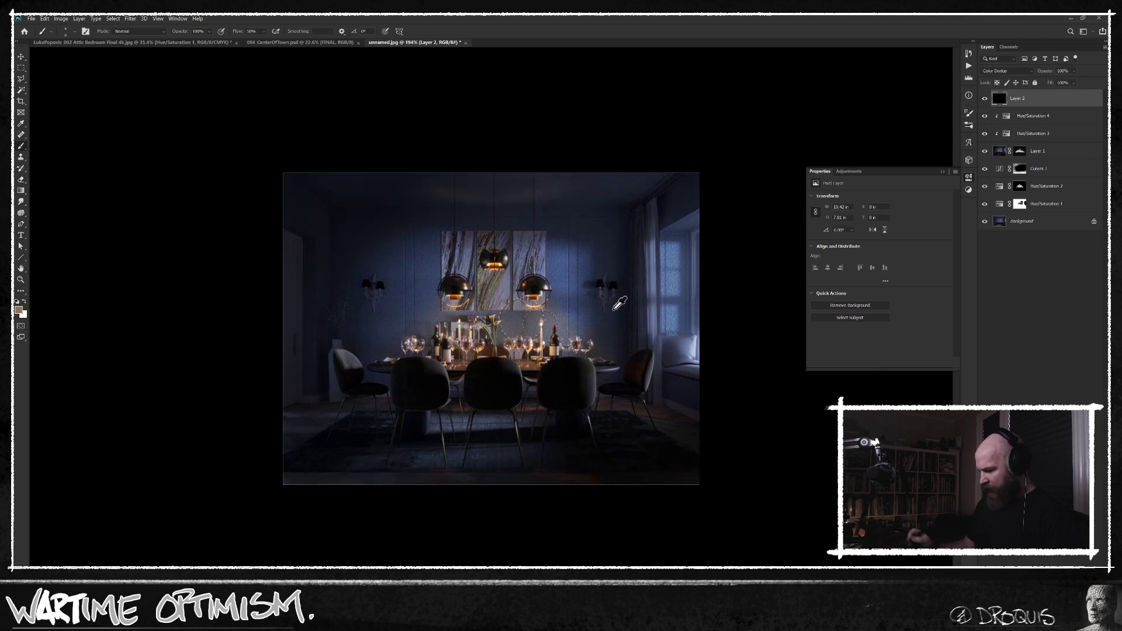
Check what Layer 1 and Hue/Saturation 2 contribute by toggling their visibility, and target the Hue/Saturation 2 mask.
left_click_drag(447, 319, 465, 318)
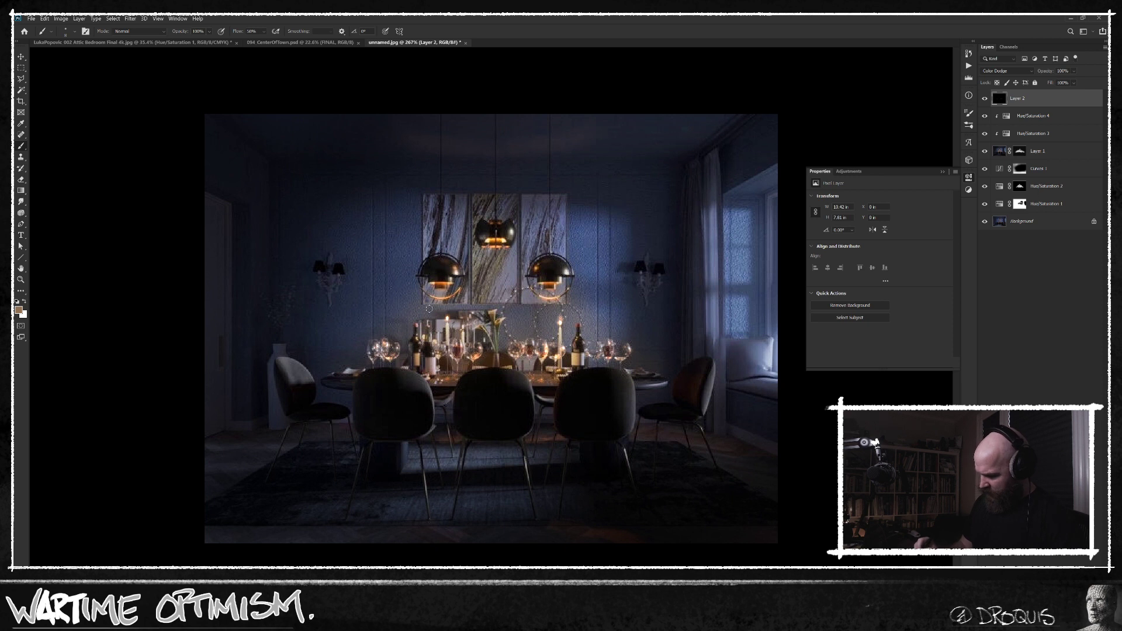
left_click(984, 151)
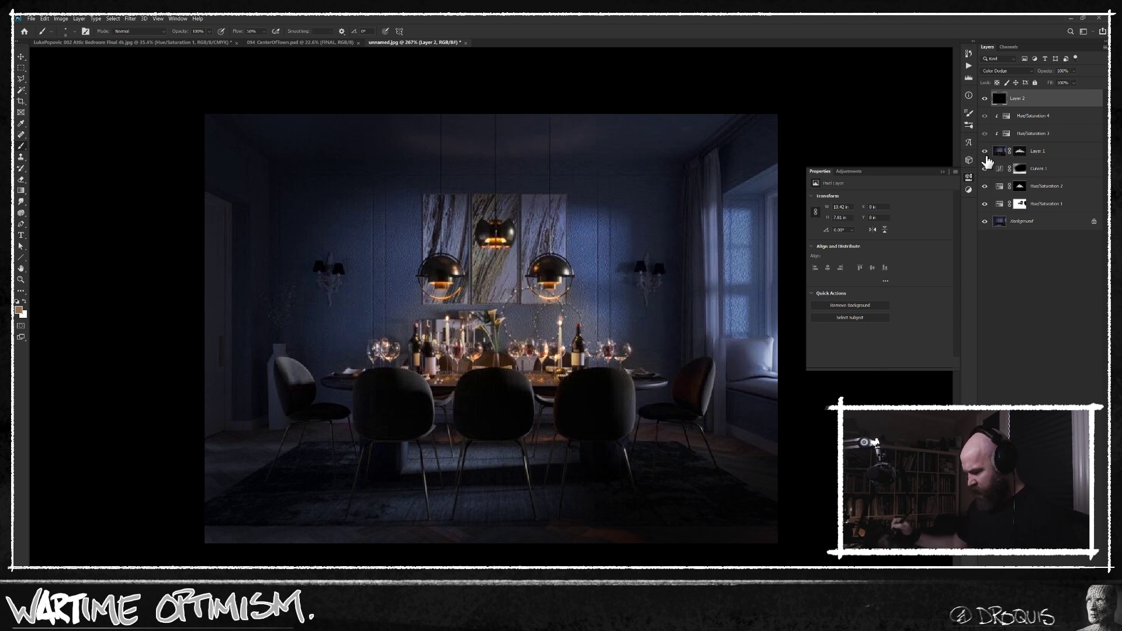
left_click(985, 187)
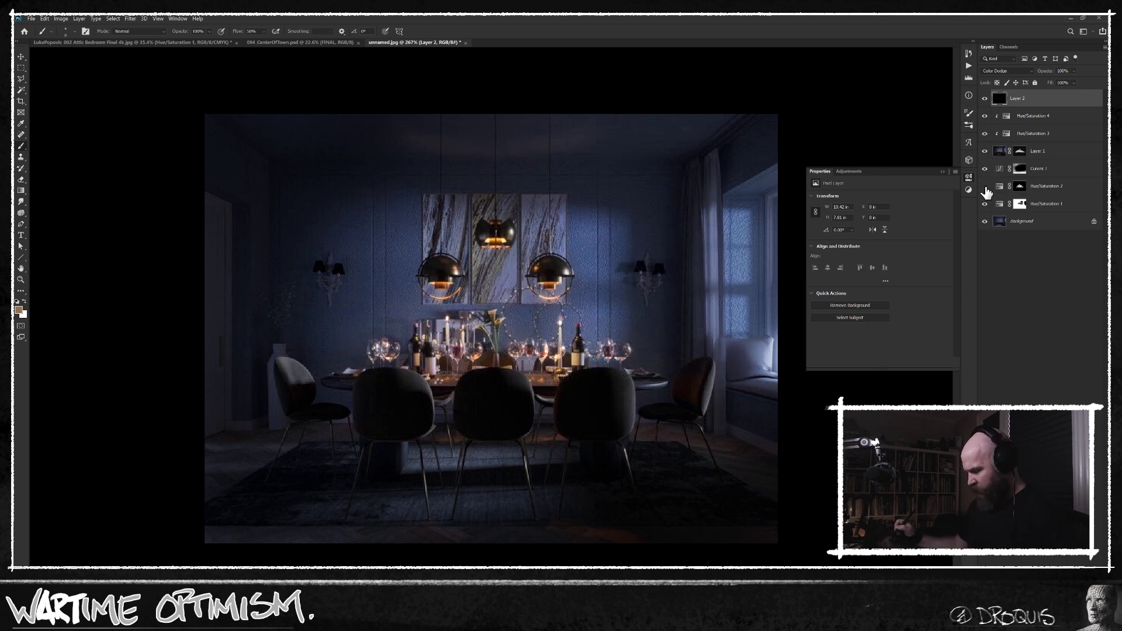
left_click(1021, 188)
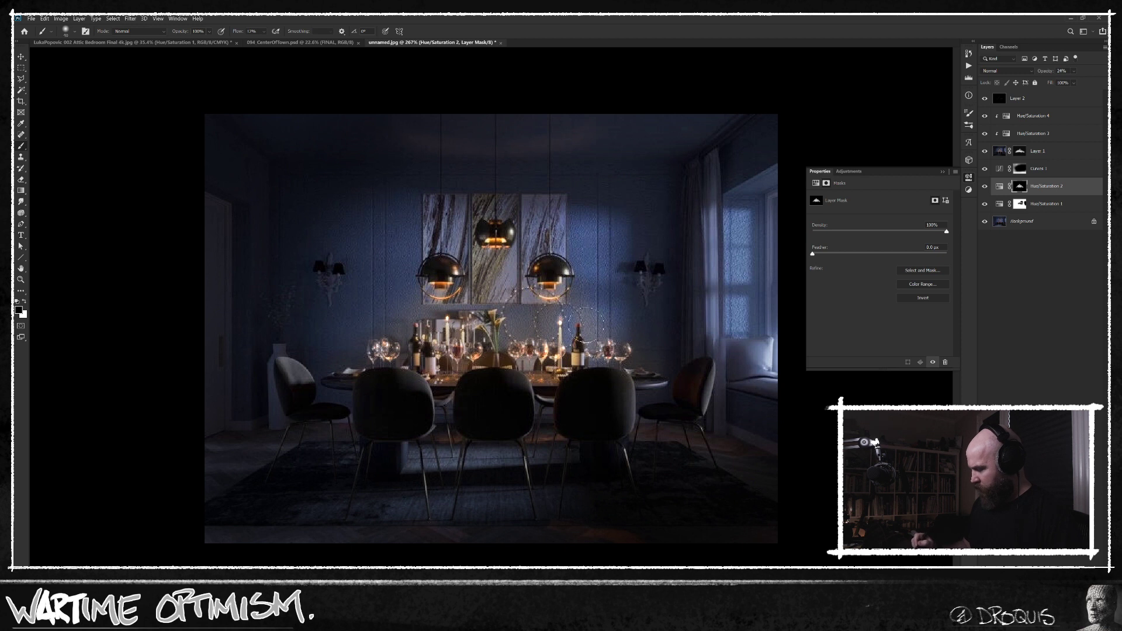
key("ctrl+2")
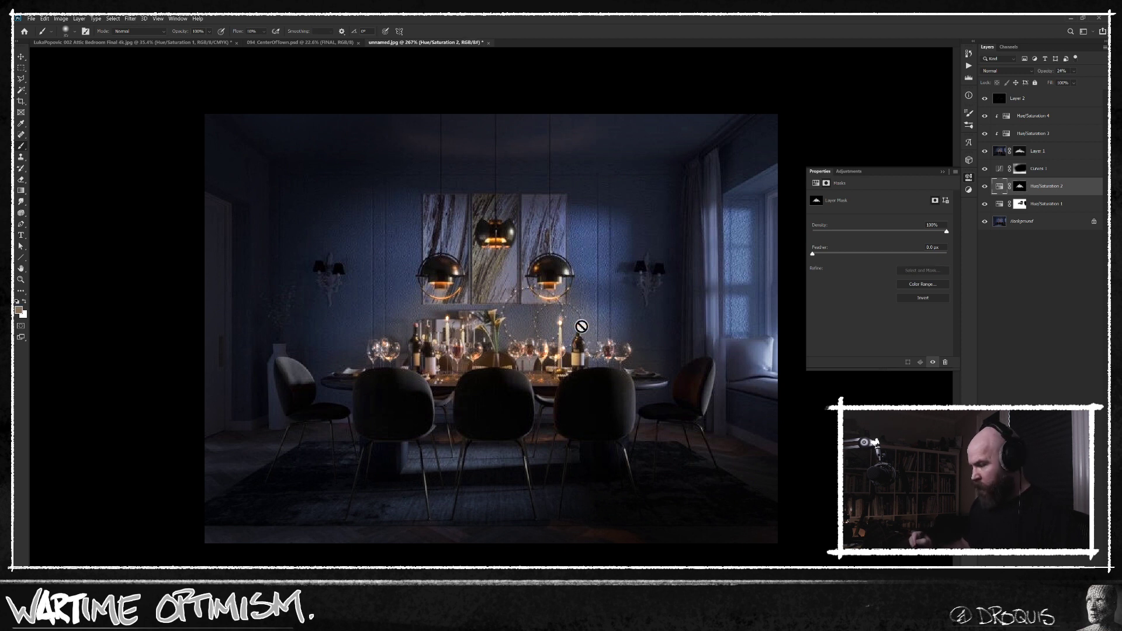
left_click(1019, 193)
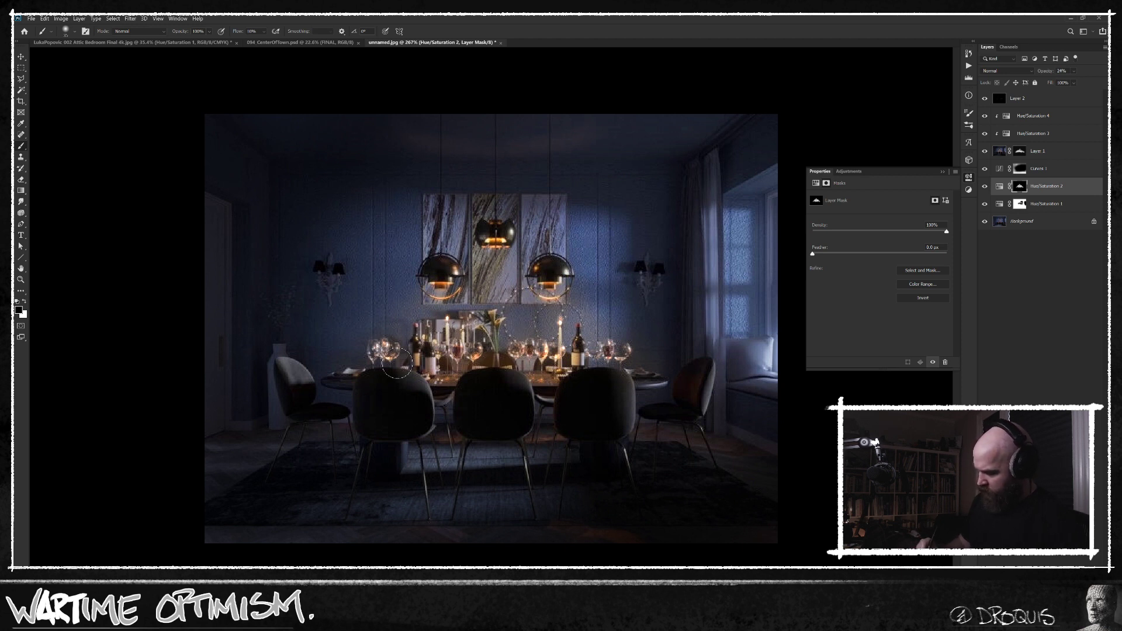
scroll(647, 432, "down", 1)
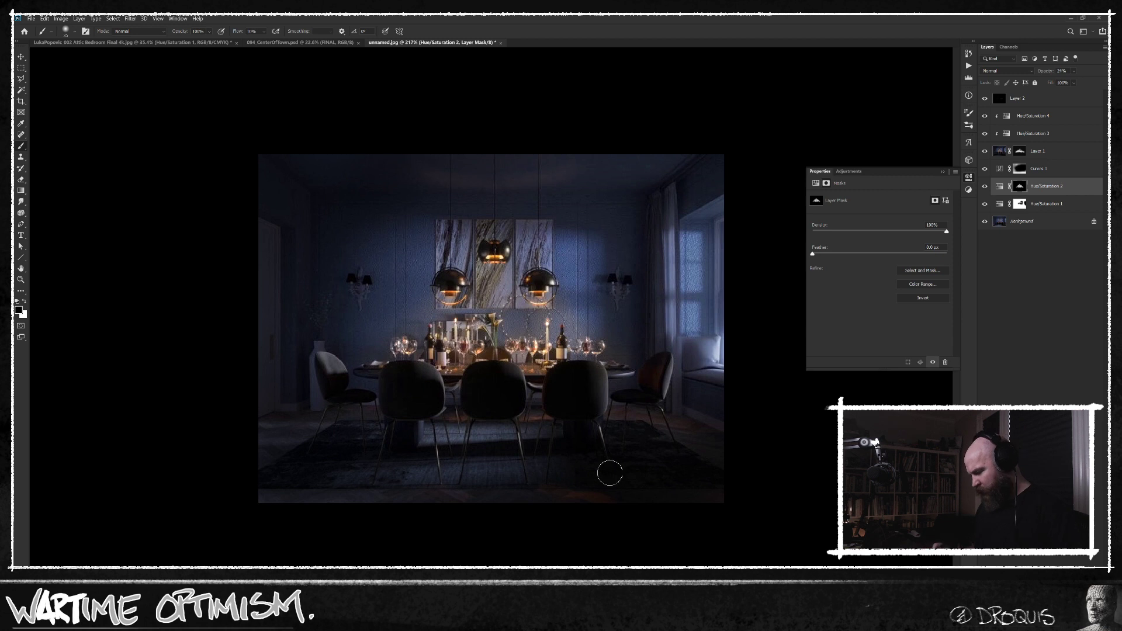
left_click_drag(445, 408, 454, 404)
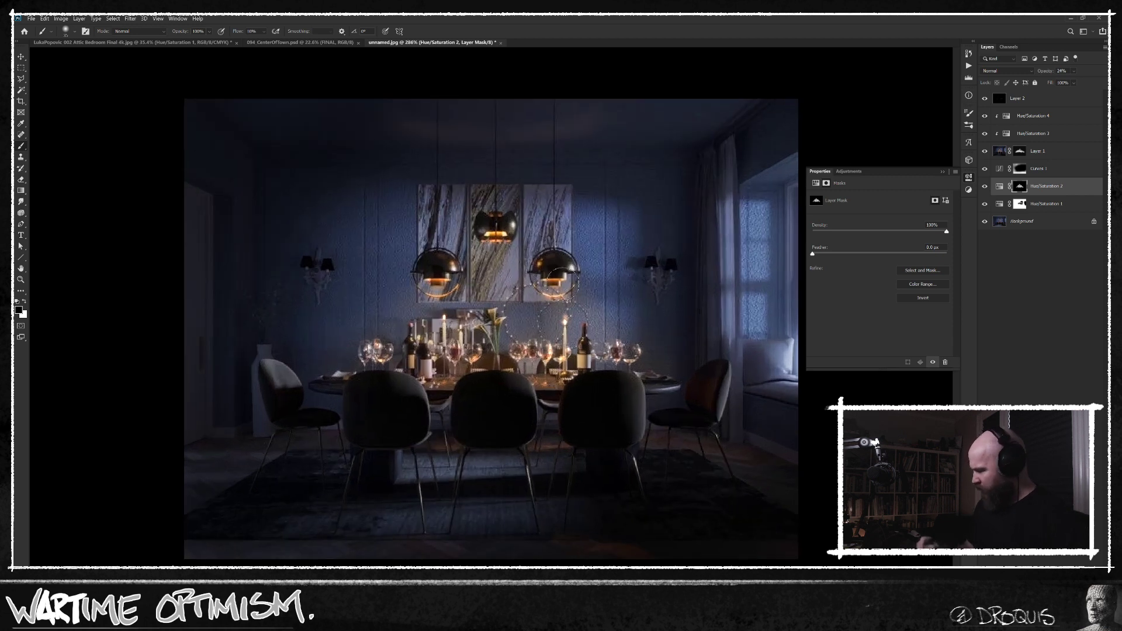
Add a new layer above all the others and softly paint dark chair tones over the backs of the two leftmost chairs.
left_click(1040, 100)
key("ctrl+alt+shift+n")
left_click(414, 391, "alt")
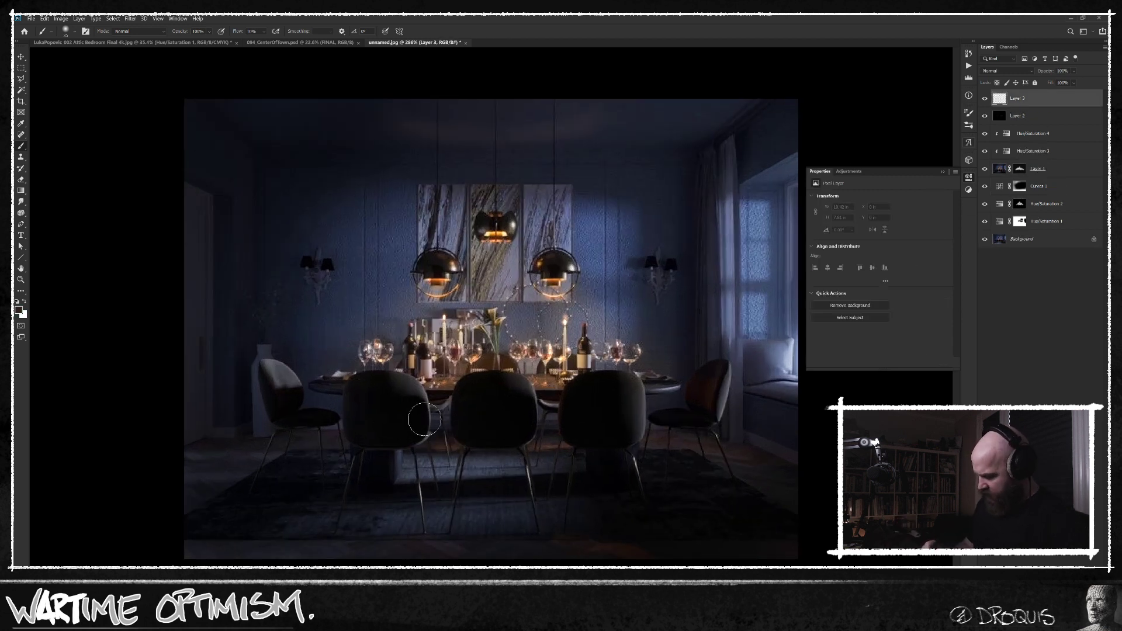
mouse_move(412, 389)
left_mouse_down()
mouse_move(421, 433)
mouse_move(400, 390)
mouse_move(403, 404)
mouse_move(443, 415)
mouse_move(402, 391)
mouse_move(407, 437)
left_mouse_up()
left_click(408, 386, "alt")
key("bracketleft")
left_click(282, 378, "alt")
left_click_drag(280, 379, 293, 399)
left_click(285, 380, "alt")
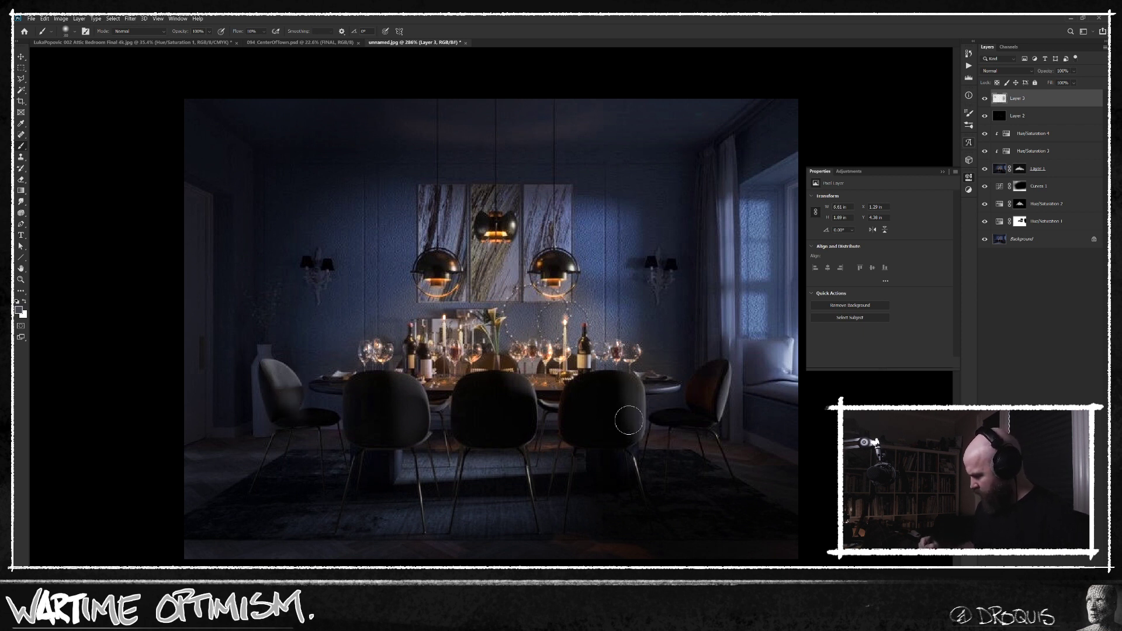
Paint soft dark tones over the backs of the two rightmost chairs and the middle chair on Layer 3.
left_click(641, 414, "alt")
key("bracketright")
mouse_move(631, 422)
left_mouse_down()
mouse_move(621, 395)
mouse_move(623, 439)
left_mouse_up()
mouse_move(719, 419)
left_mouse_down()
mouse_move(726, 382)
mouse_move(718, 417)
mouse_move(710, 385)
mouse_move(690, 423)
mouse_move(666, 418)
mouse_move(711, 371)
left_mouse_up()
left_click(521, 388, "alt")
key("bracketleft")
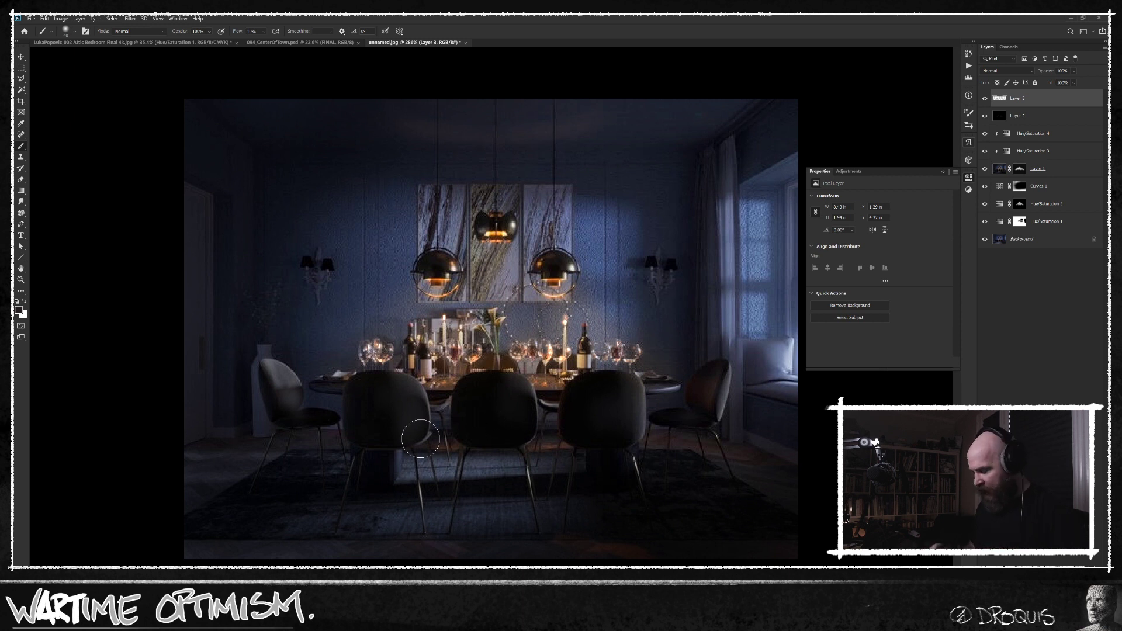
left_click(521, 388, "alt")
key("]")
left_click_drag(499, 389, 528, 412)
mouse_move(618, 409)
left_mouse_down()
mouse_move(612, 393)
mouse_move(618, 402)
left_mouse_up()
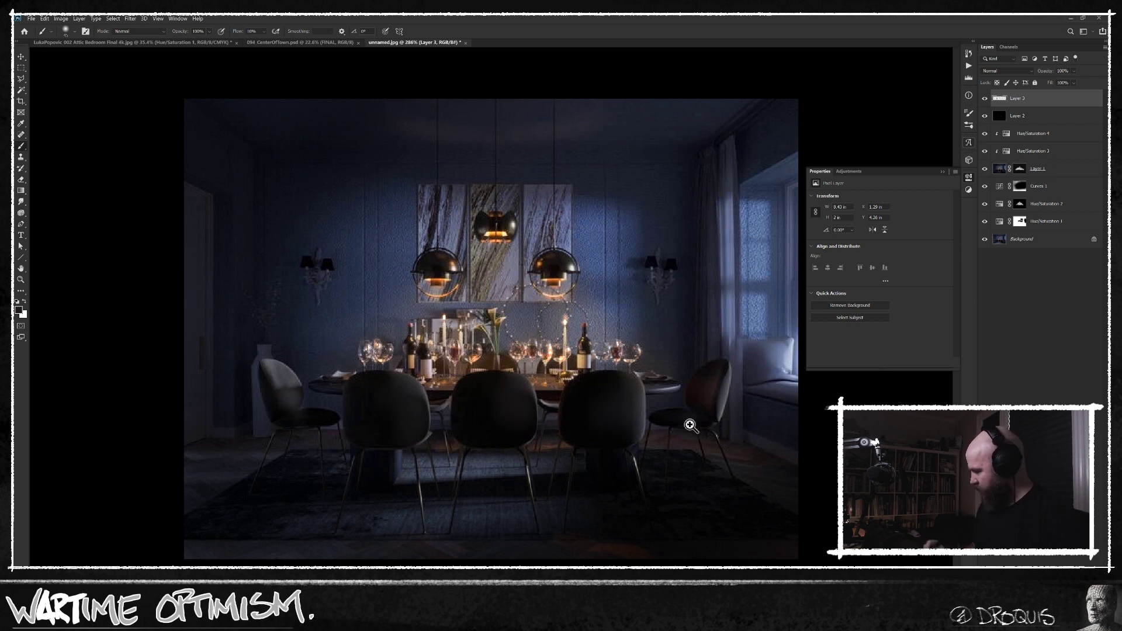
Compare the edited dining room with the original by showing only the Background layer and restoring the others.
scroll(627, 431, "down", 2)
left_click(984, 240, "alt")
left_click(985, 242, "alt")
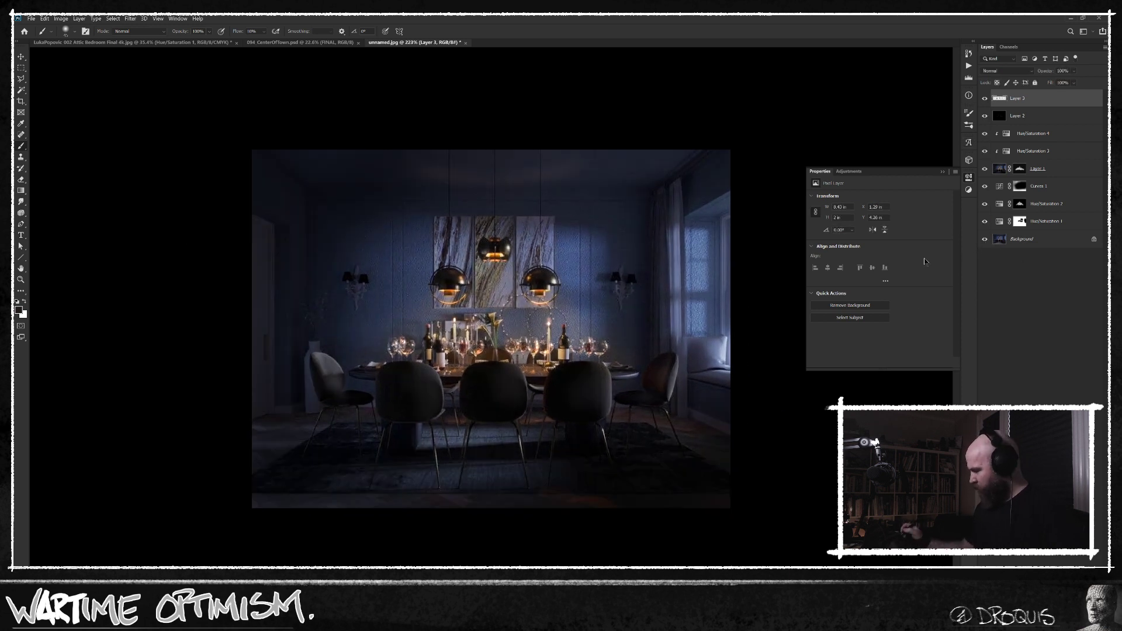
Add a blank layer above Layer 3 and place a copy of the Color Dodge Layer 2 at the top of the stack.
scroll(639, 295, "up", 2)
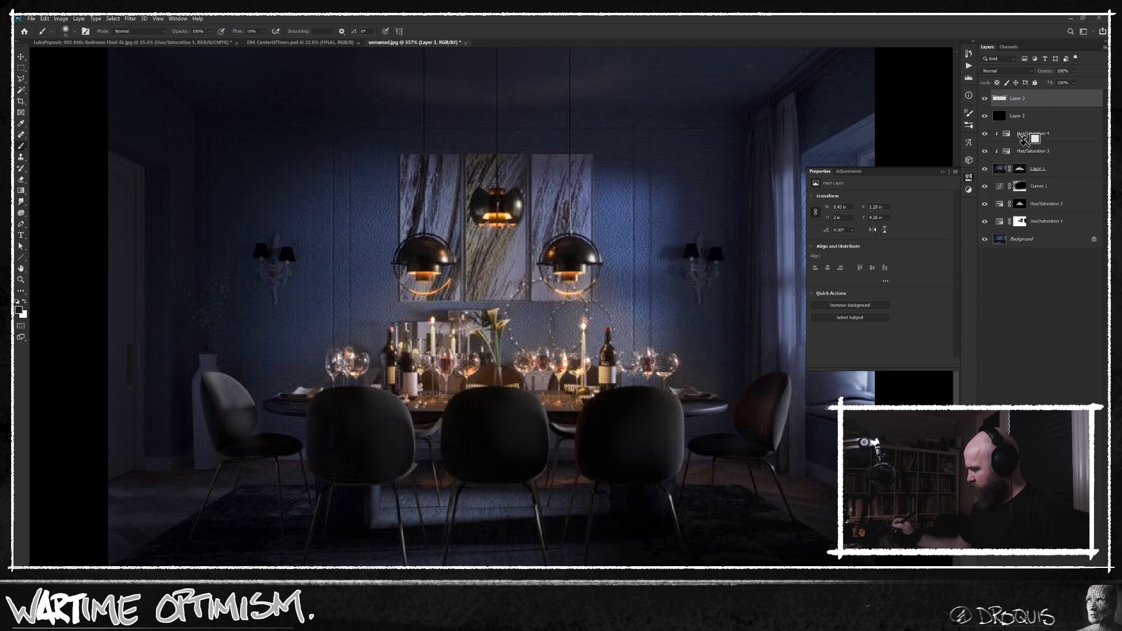
key("ctrl+shift+alt+n")
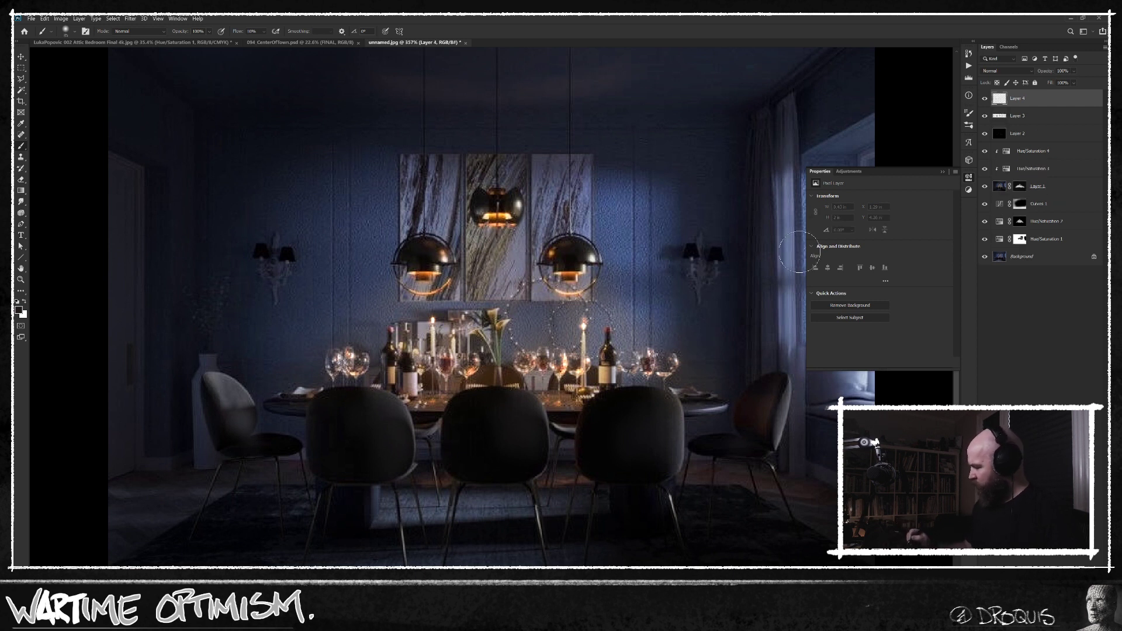
left_click_drag(1041, 136, 1043, 94)
key("ctrl+0")
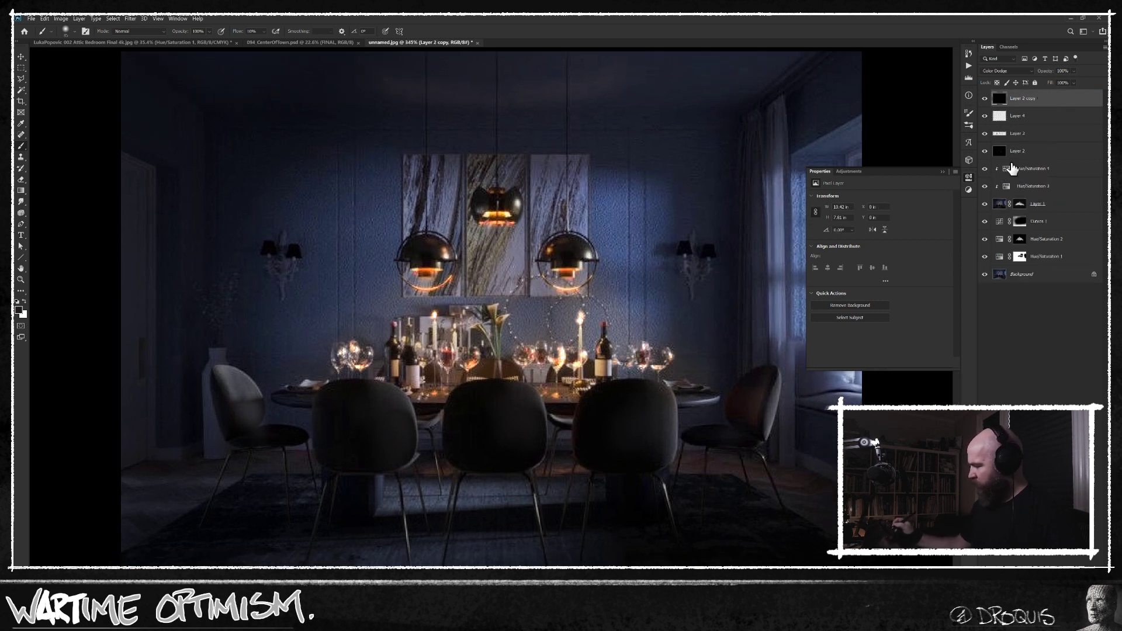
Try a dark grey fill on the Layer 2 copy, compare it with the layer hidden, and return the layer to black.
key("alt+BackSpace")
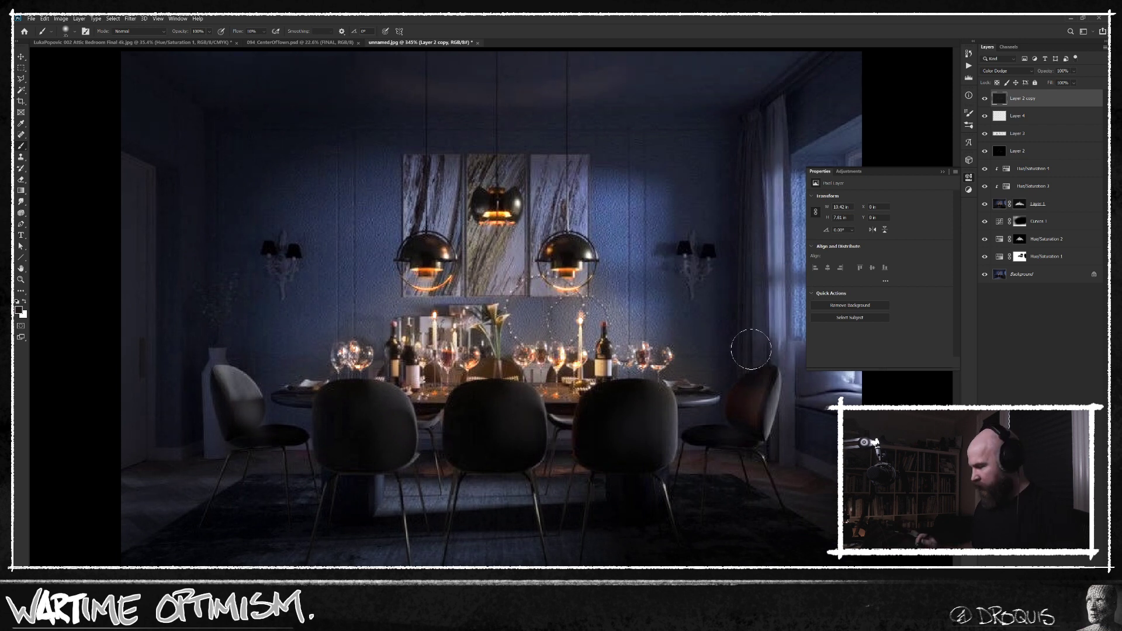
left_click(985, 98)
left_click(985, 99)
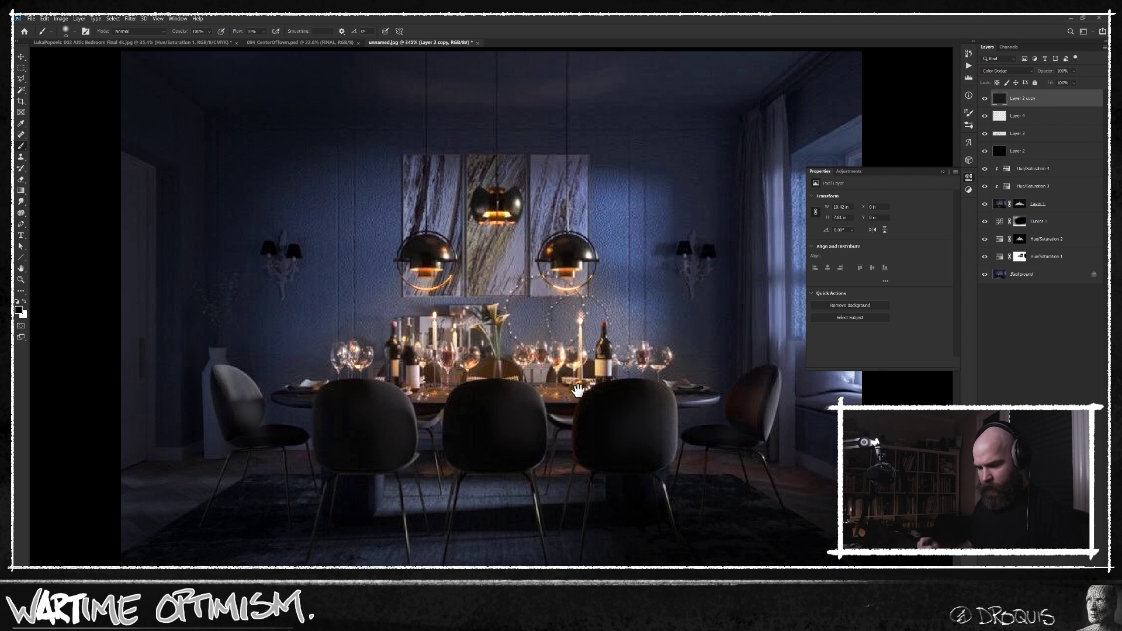
key("ctrl+z")
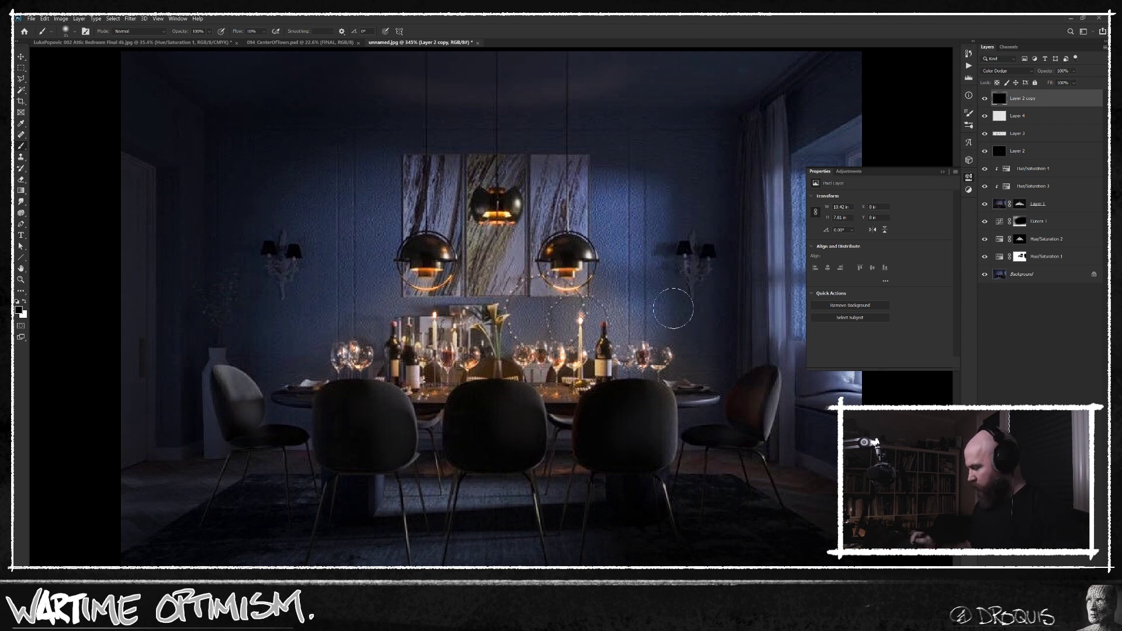
Sample orange from the right pendant lamp, shrink the brush, set its flow to 100% and test it on the left wall sconce.
left_click(575, 264, "alt")
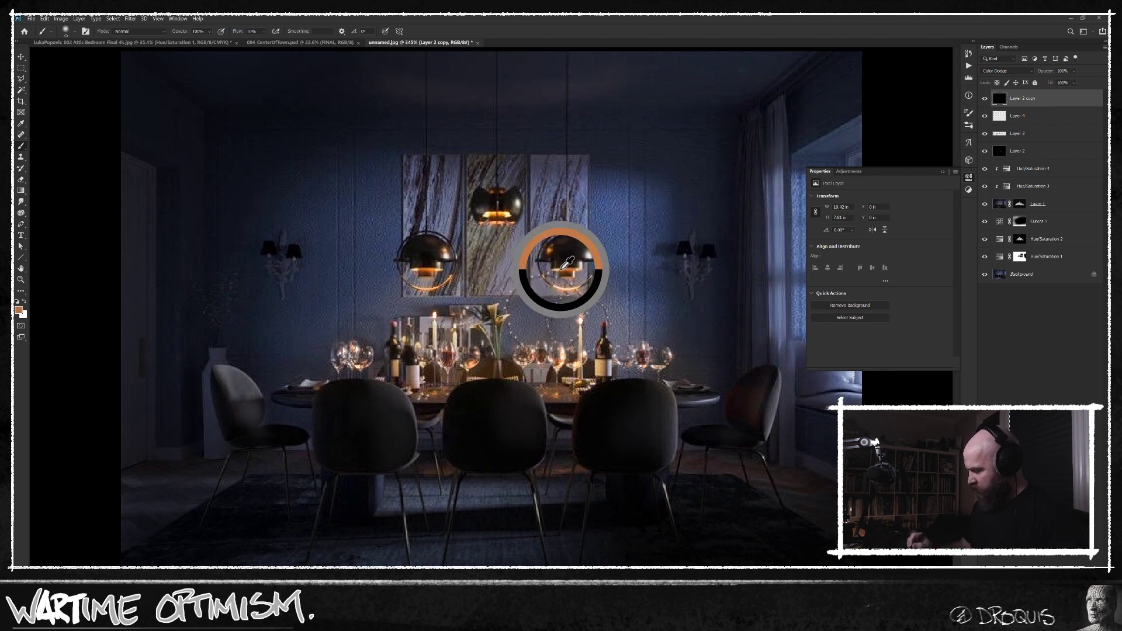
key("[")
key("[")
key("[")
key("[")
key("[")
key("[")
key("[")
key("[")
key("[")
key("[")
key("[")
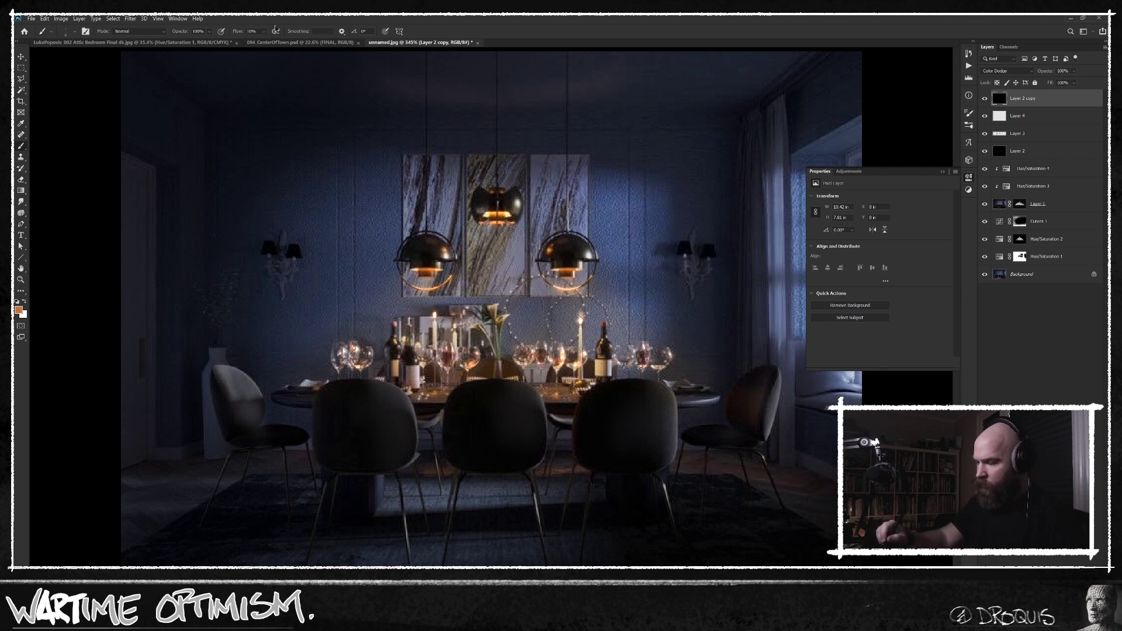
key("shift+0")
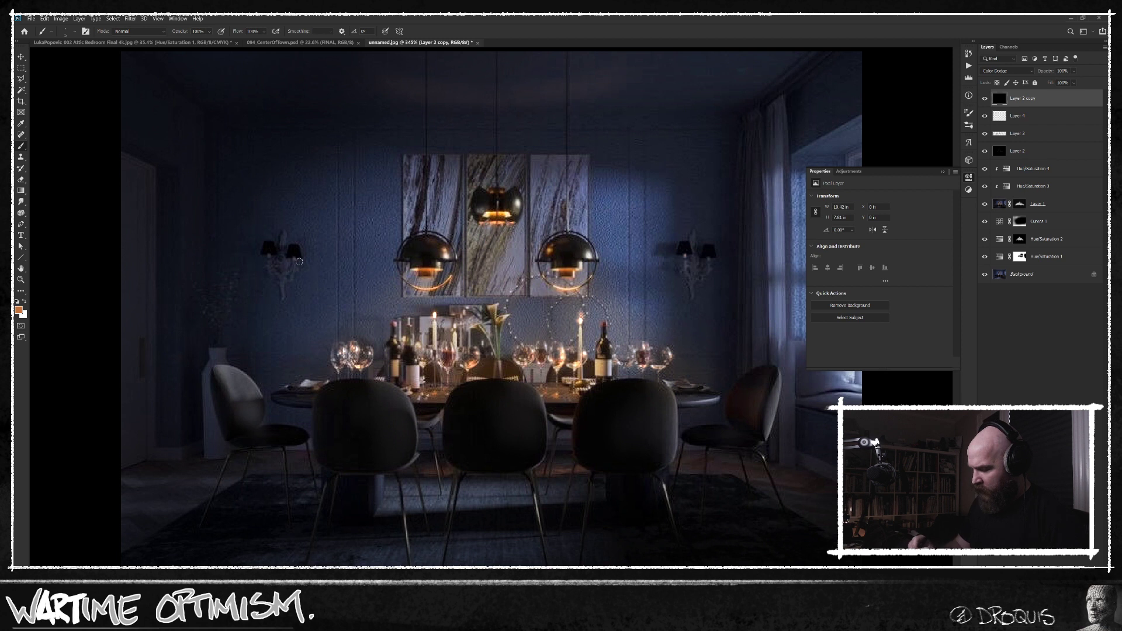
left_click_drag(304, 248, 308, 245)
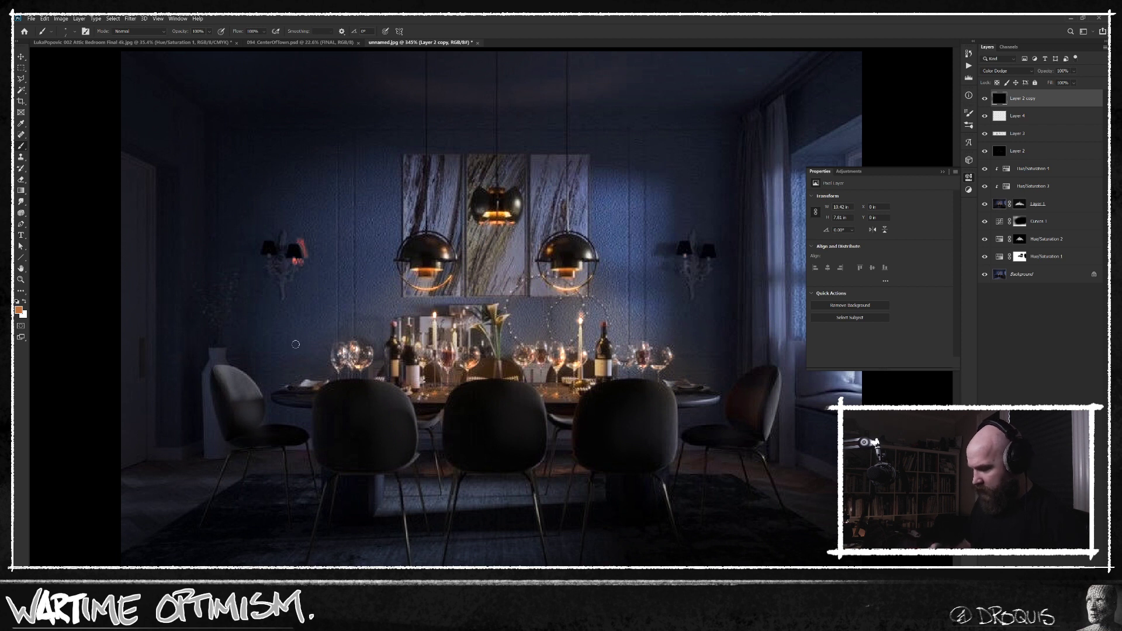
Change the brush colour to a saturated golden yellow and roll the history back to before the test strokes on the sconce.
key("n")
left_click(623, 381)
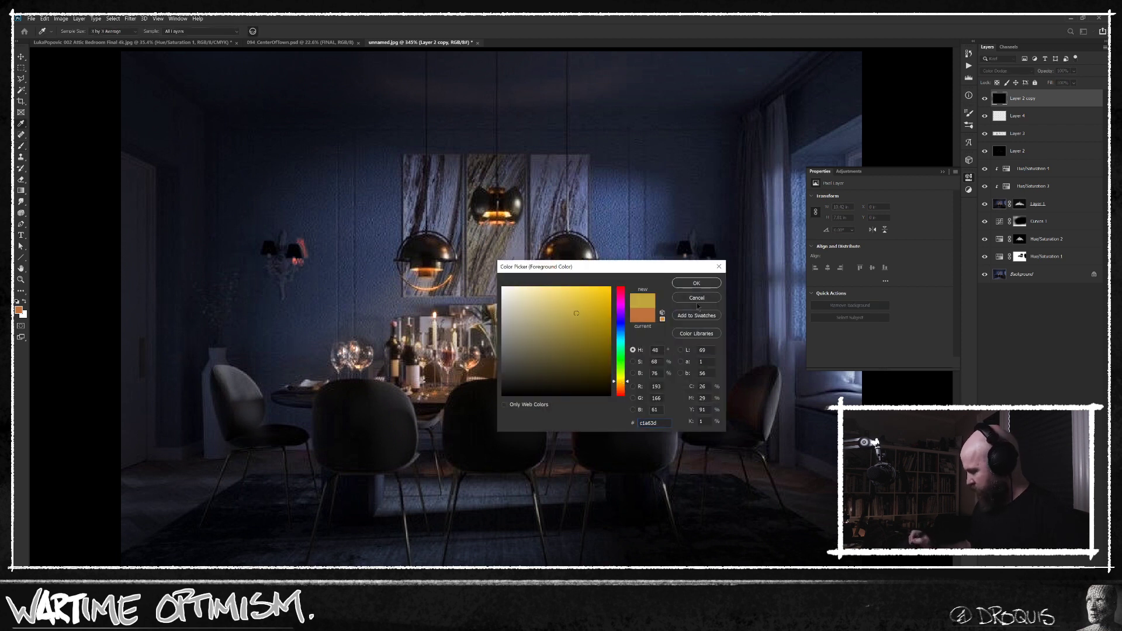
left_click_drag(594, 319, 621, 320)
left_click(690, 284)
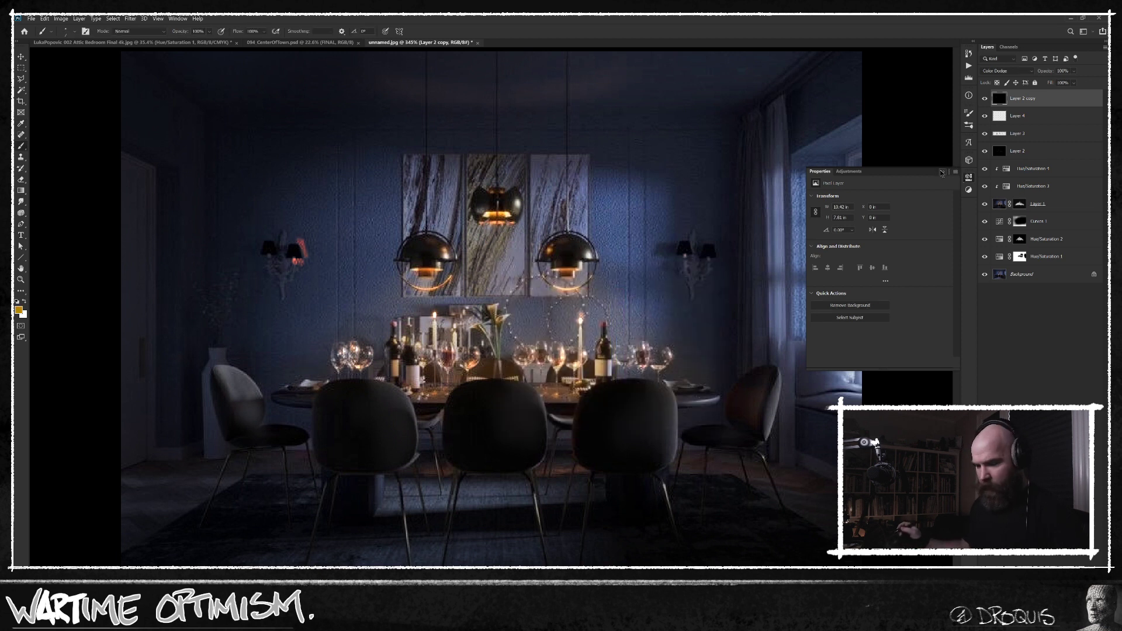
left_click(968, 53)
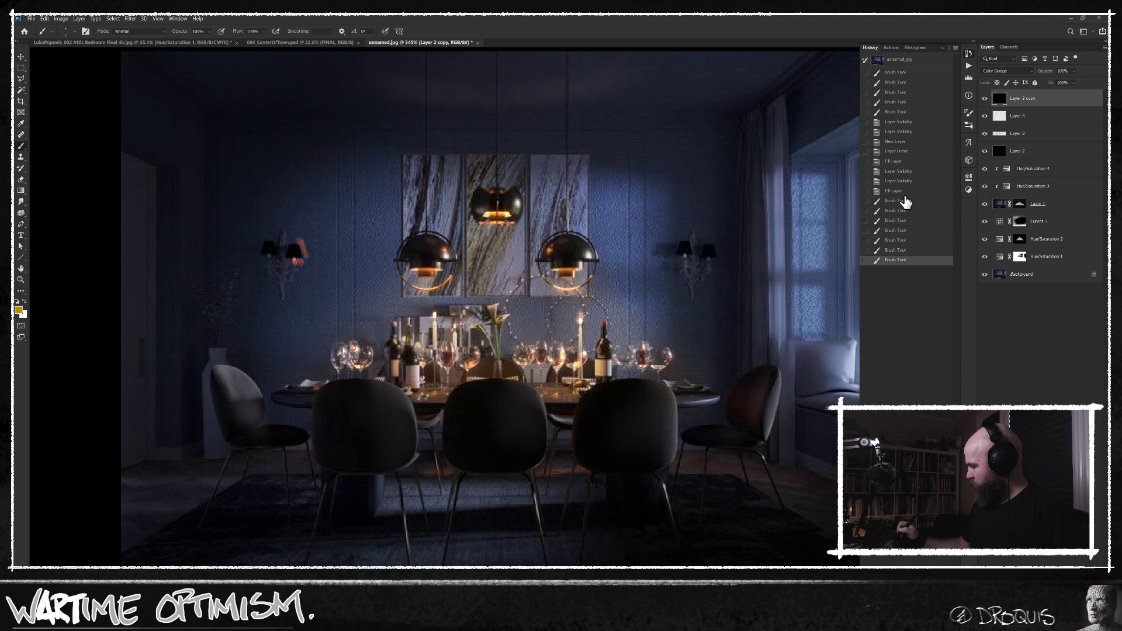
left_click(903, 191)
Dab small golden glows beneath the shades of both wall sconces on the Layer 2 copy.
left_click(684, 259)
left_click(684, 259)
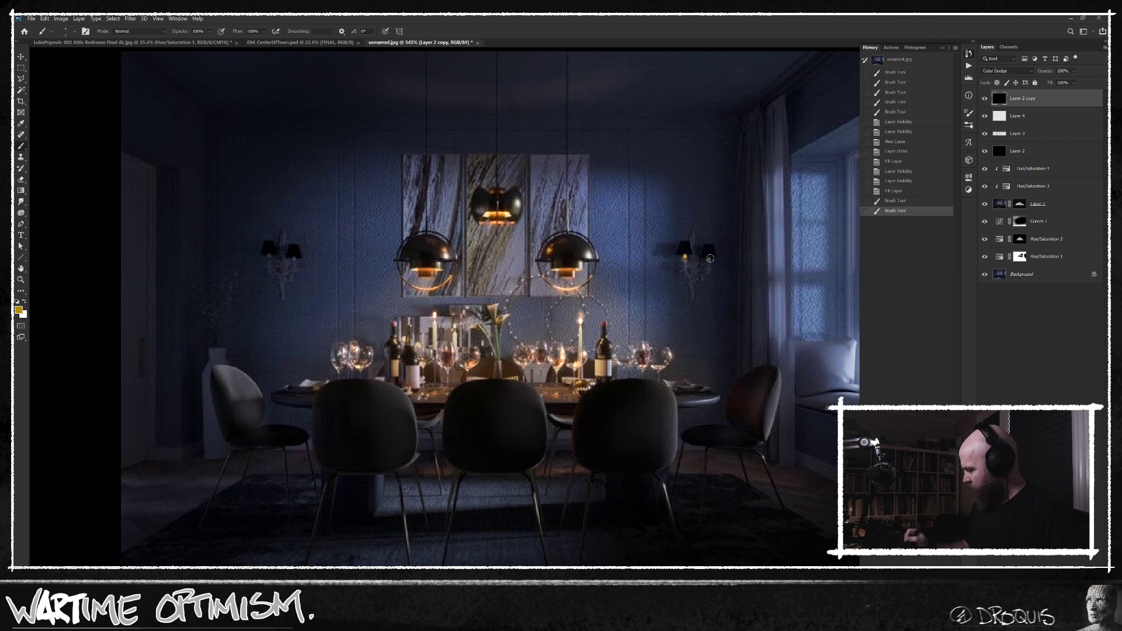
left_click(708, 259)
left_click(294, 259)
left_click(271, 257)
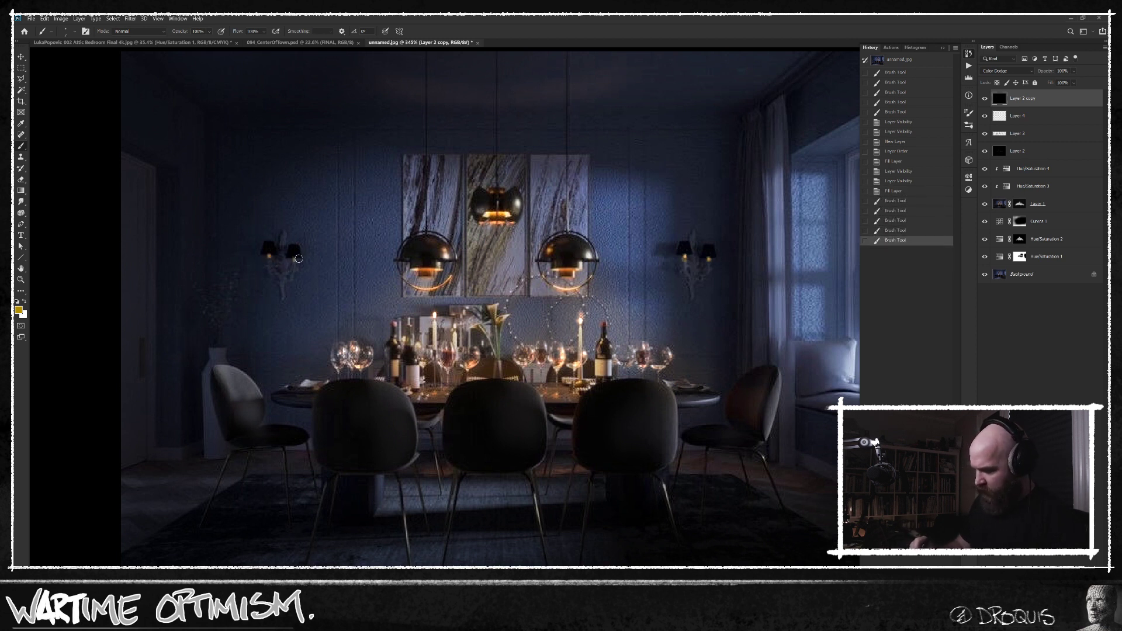
left_click(294, 258)
left_click(295, 258)
left_click(270, 256)
left_click(294, 259)
left_click(708, 259)
left_click(684, 256)
left_click(684, 256)
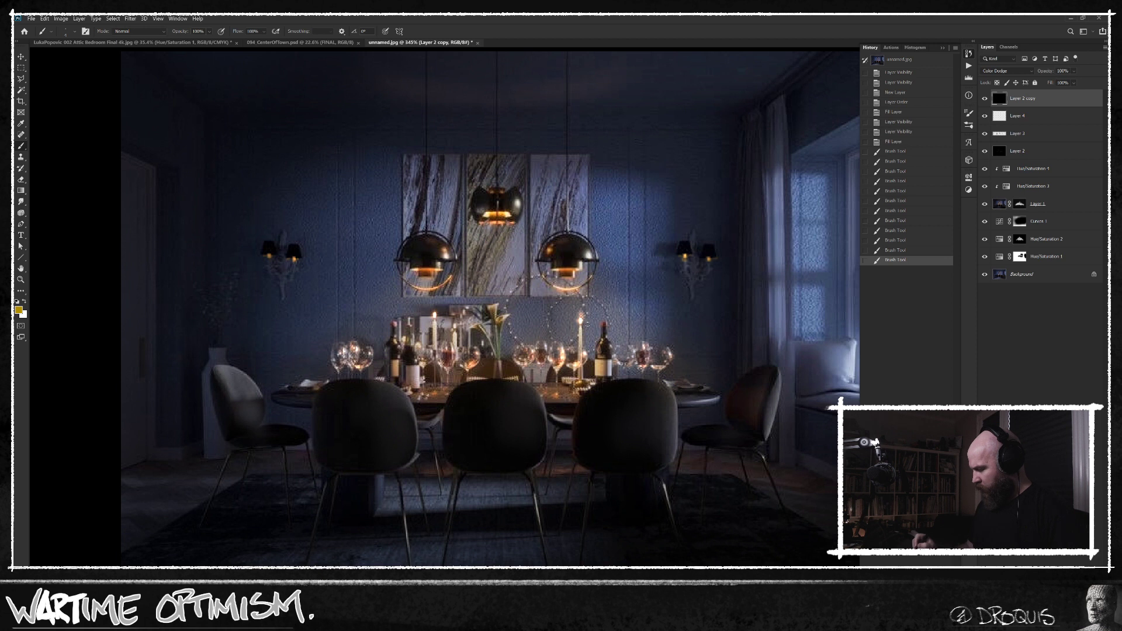
Add a Curves adjustment layer above all the others, pull its RGB white point inward to brighten the room, and switch to the red channel.
key("ctrl+m")
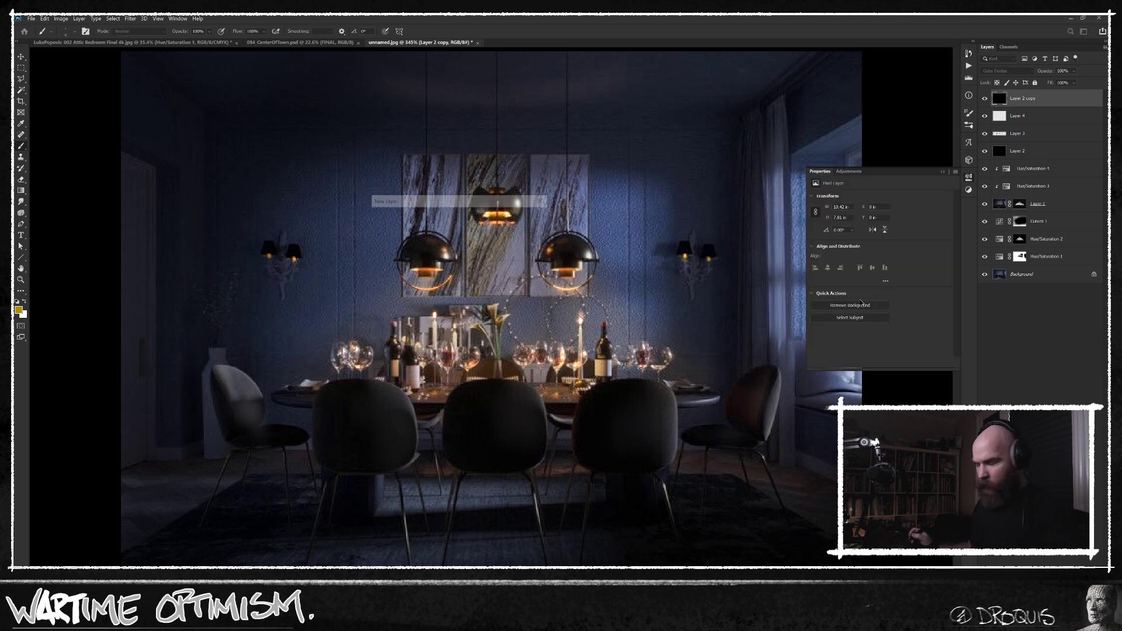
left_click_drag(942, 333, 898, 333)
left_click(865, 209)
left_click(864, 223)
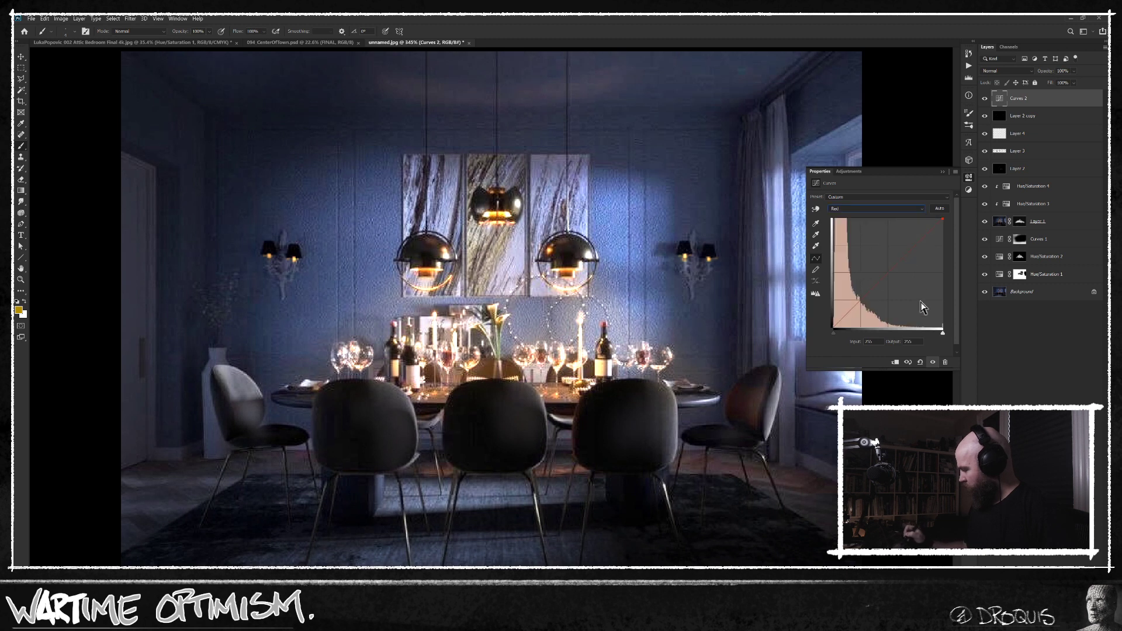
Warm the Curves adjustment by pulling the green channel's white point slightly inward and lowering the blue channel's highlight output.
left_click(899, 209)
left_click(896, 229)
left_click_drag(946, 222, 947, 225)
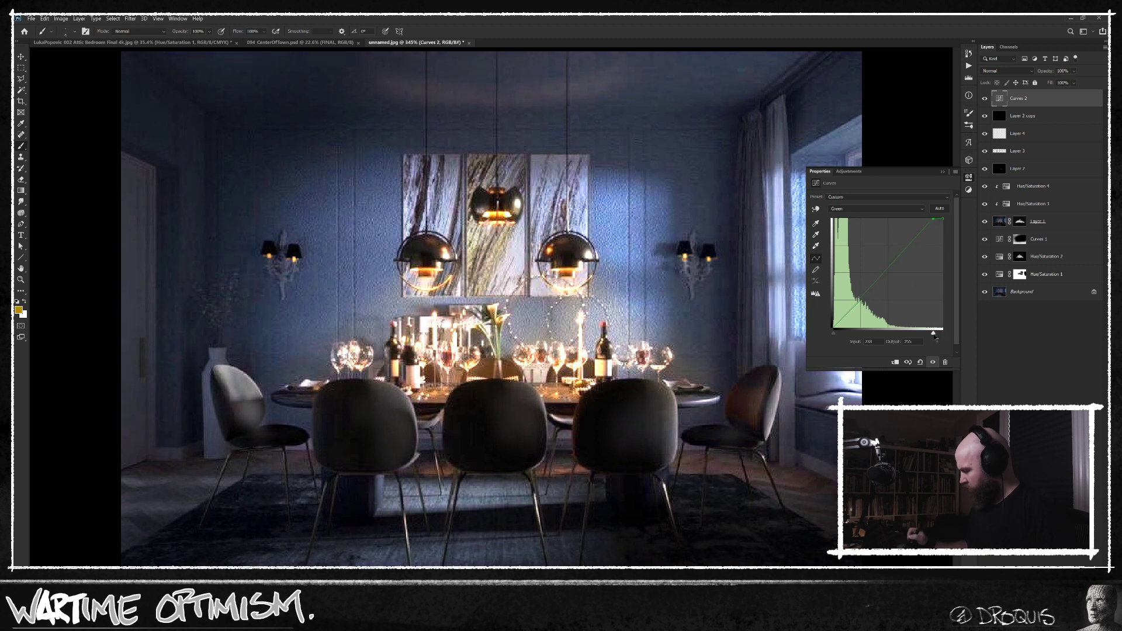
left_click(917, 208)
left_click(897, 244)
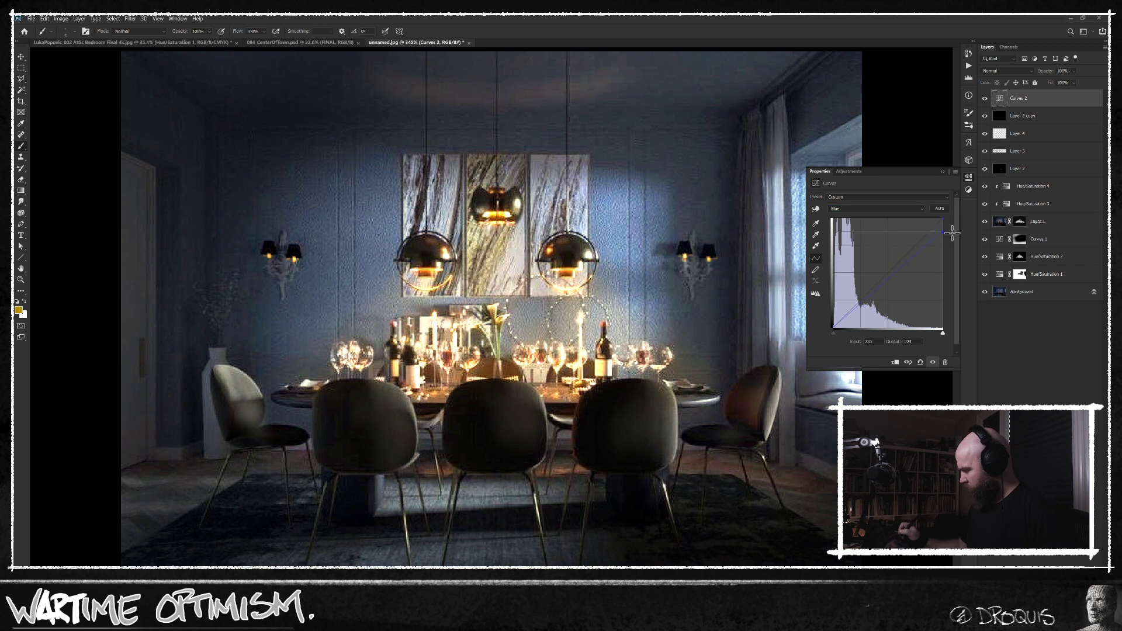
Return the Curves adjustment to the RGB channel and brighten further by moving its white point to an input of about 115.
left_click(917, 209)
left_click(894, 217)
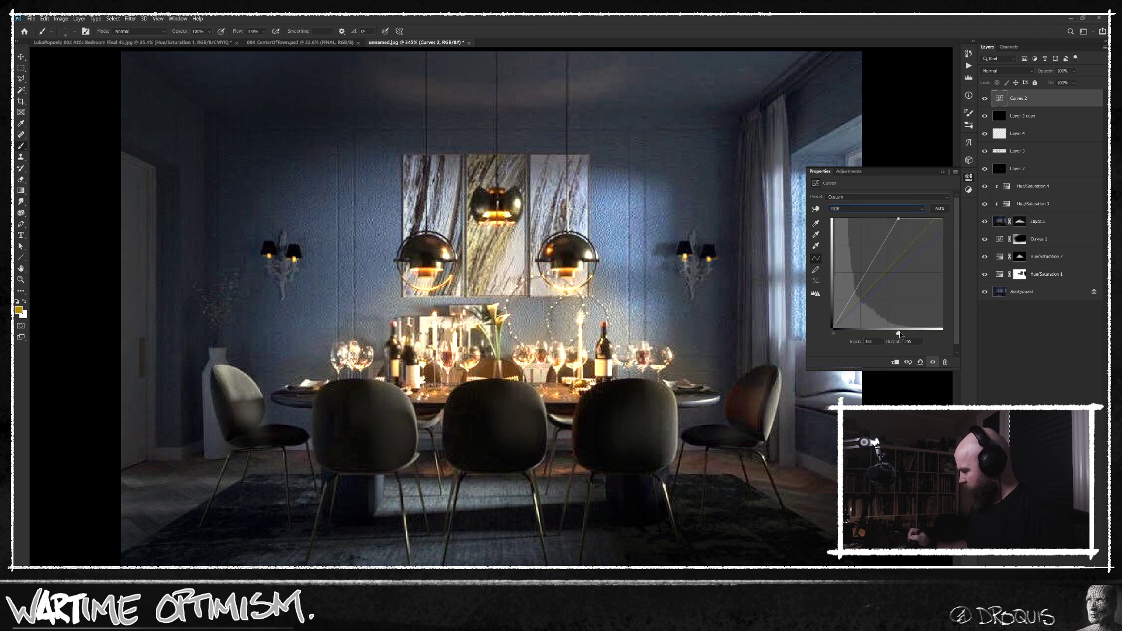
left_click_drag(943, 332, 882, 333)
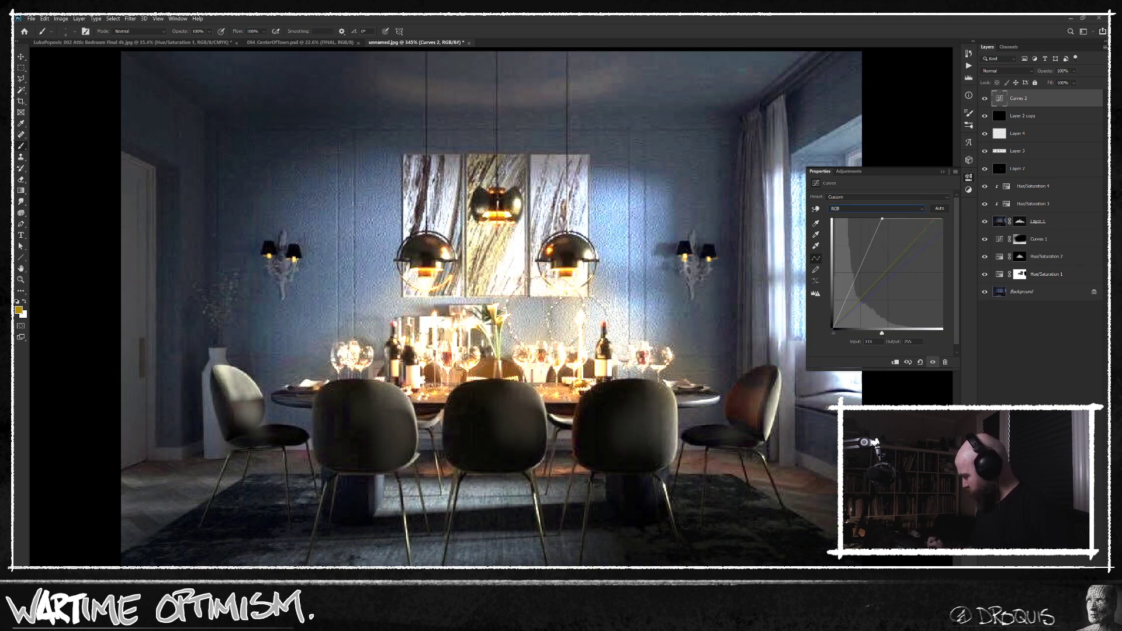
Add a black mask to the Curves 2 adjustment and paint soft white glows around both wall sconces at reduced brush flow.
left_click(1031, 608, "alt")
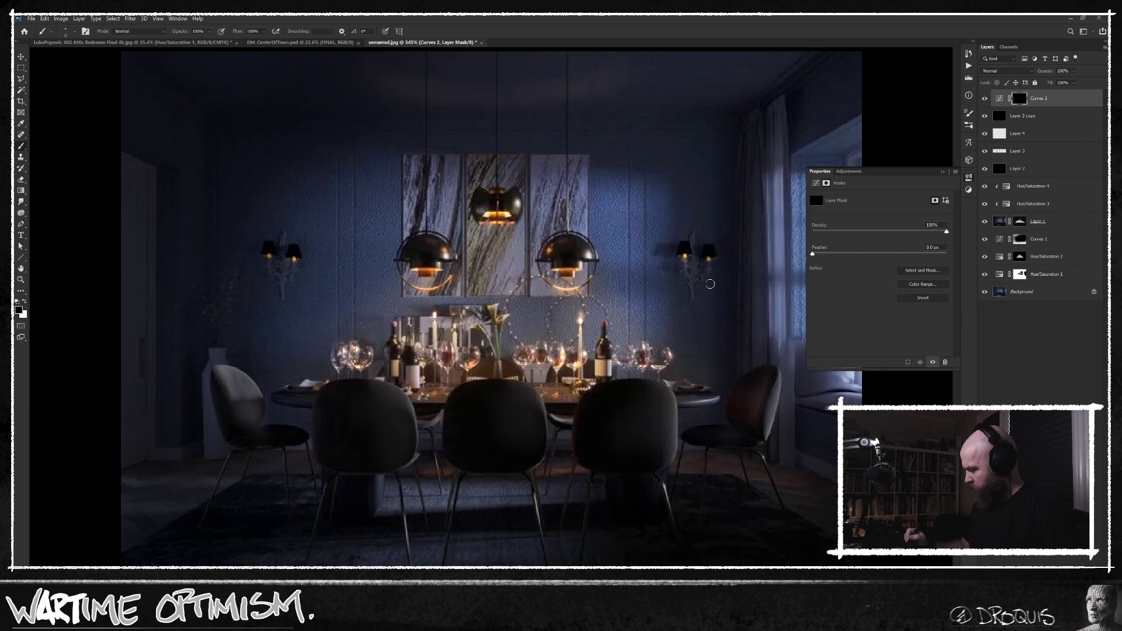
left_click_drag(715, 276, 694, 308)
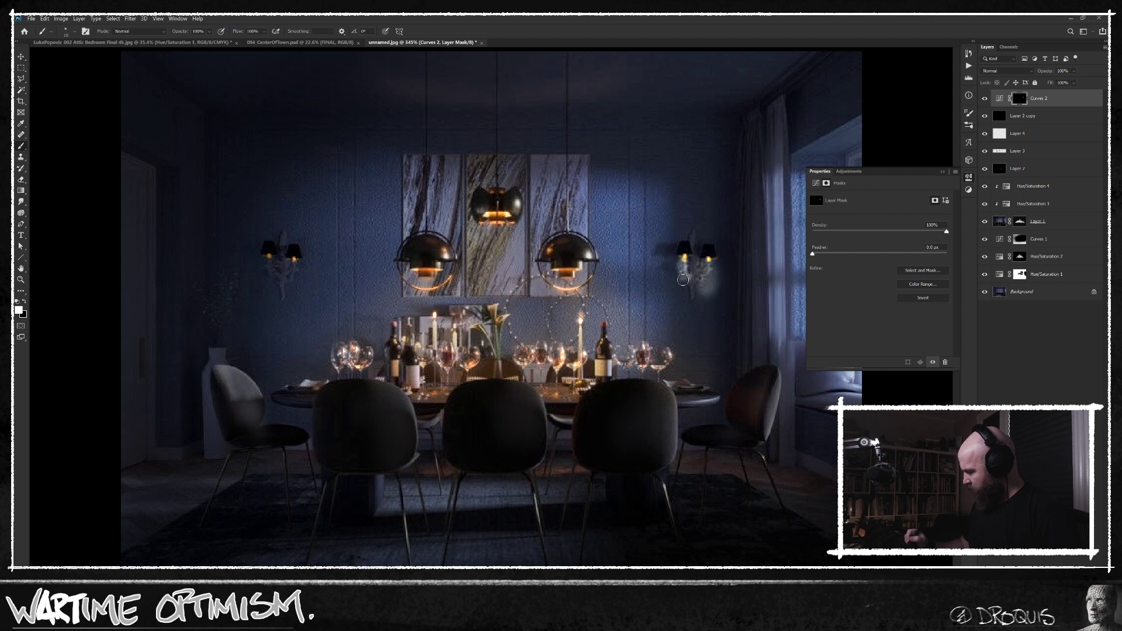
key("shift+1")
key("shift+2")
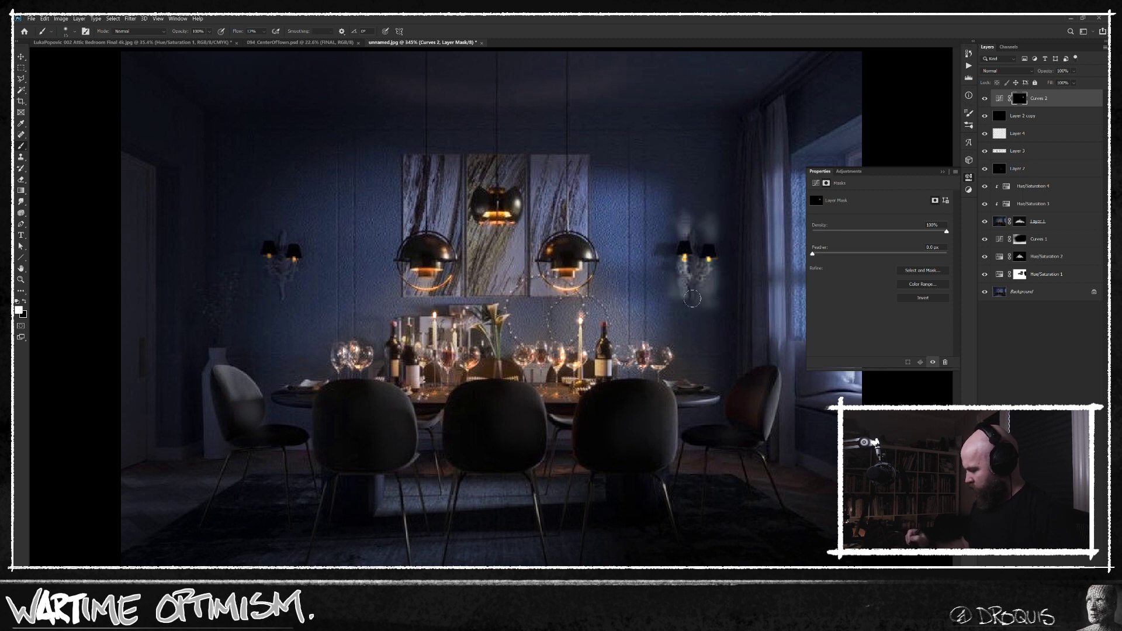
left_click_drag(293, 300, 284, 299)
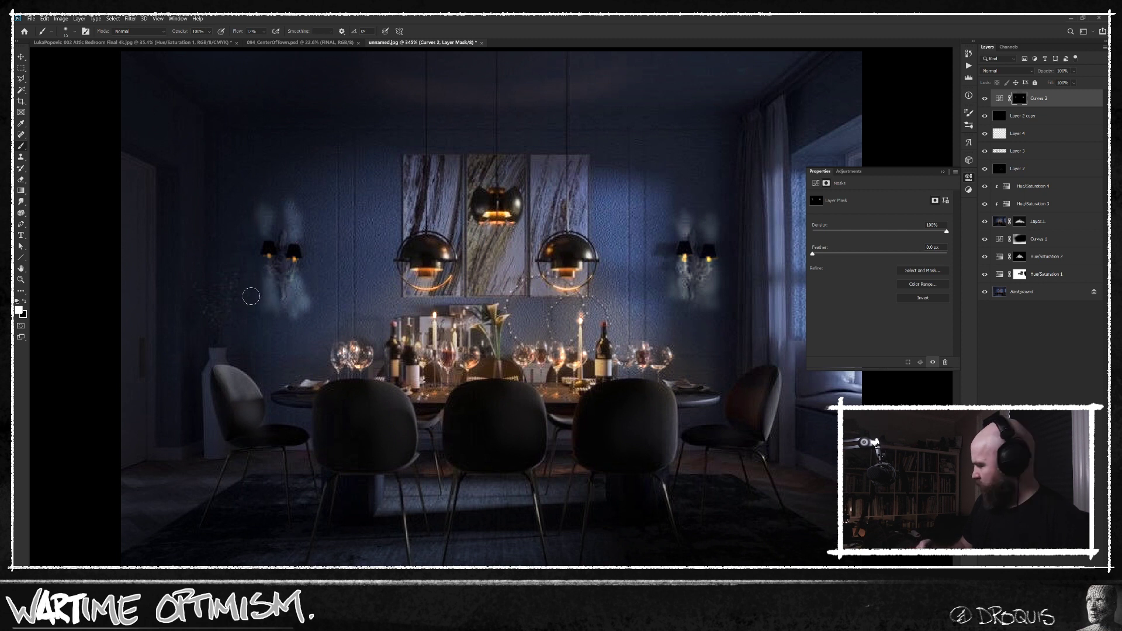
Clip a Hue/Saturation adjustment to Curves 2 and lower its saturation to about -80.
left_click(1000, 99)
key("ctrl+u")
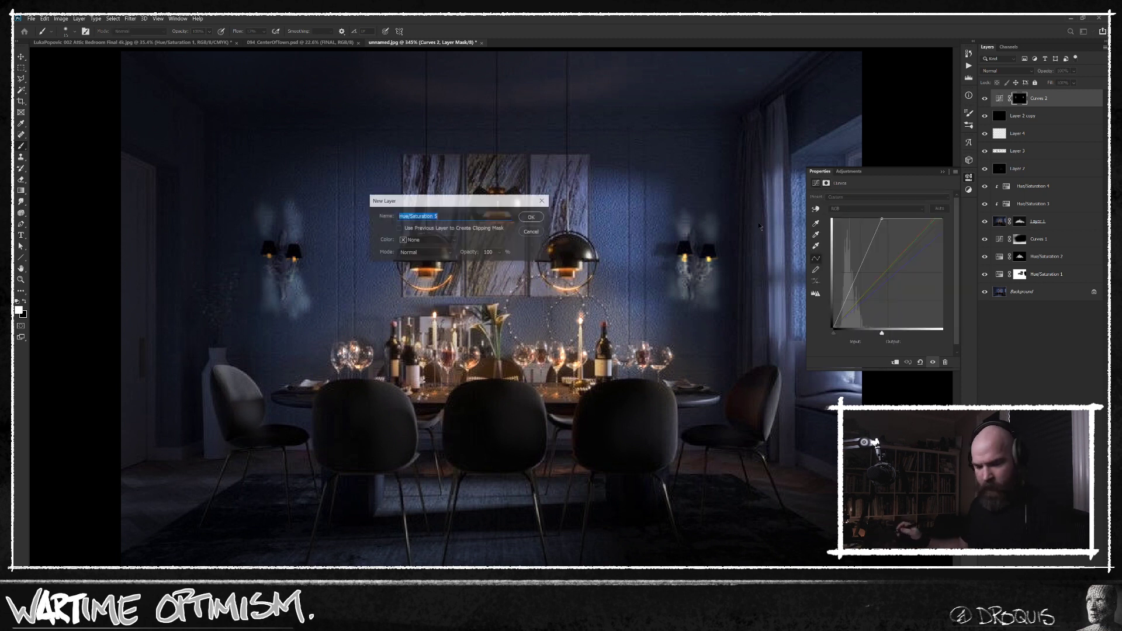
left_click(441, 230)
key("Return")
left_click_drag(879, 247, 762, 247)
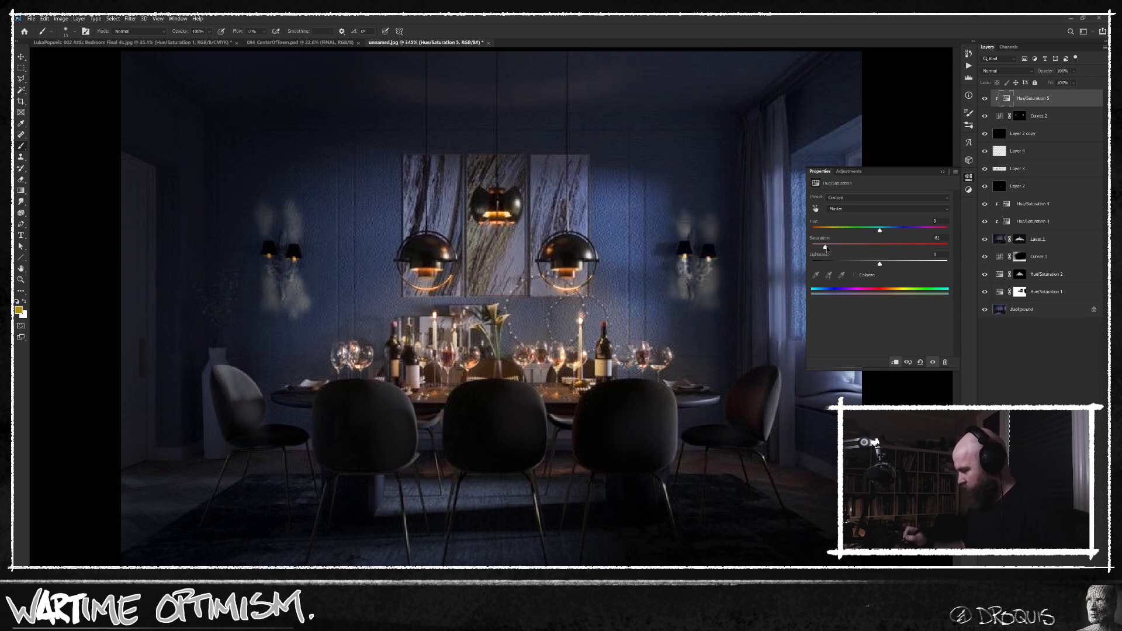
Lower the Curves 2 layer's opacity to 24% to soften the glow on the wall.
left_click(1020, 116)
left_click_drag(912, 83, 922, 83)
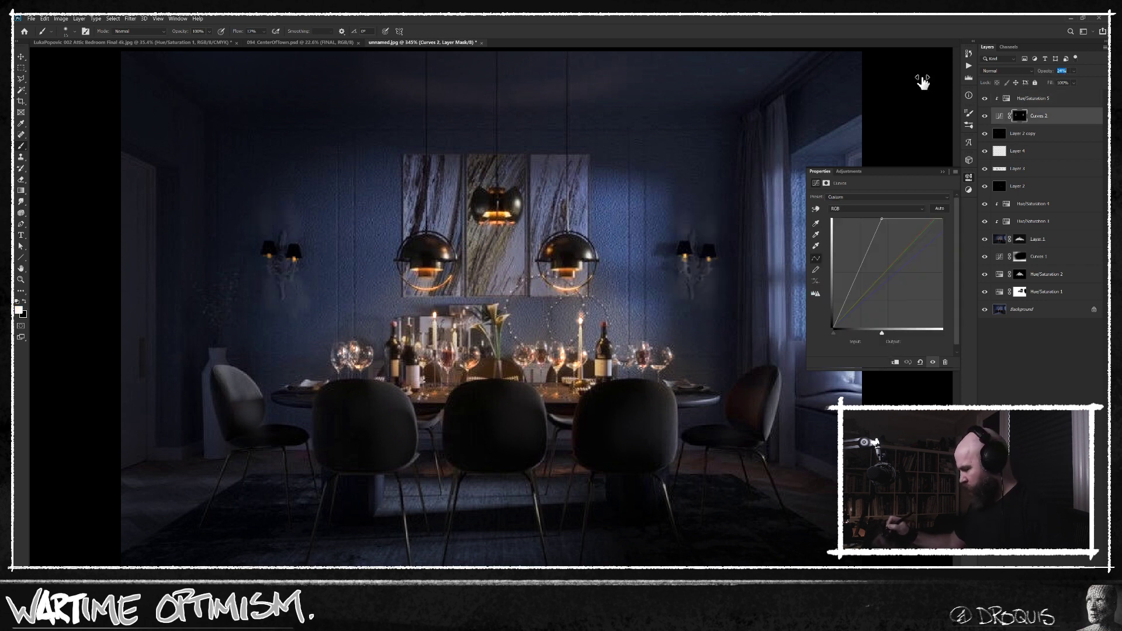
key("ctrl+u")
key("Return")
Clip a second Hue/Saturation adjustment above the first, with Colorize enabled, hue 31 and saturation 25.
left_click(1030, 99)
key("ctrl+u")
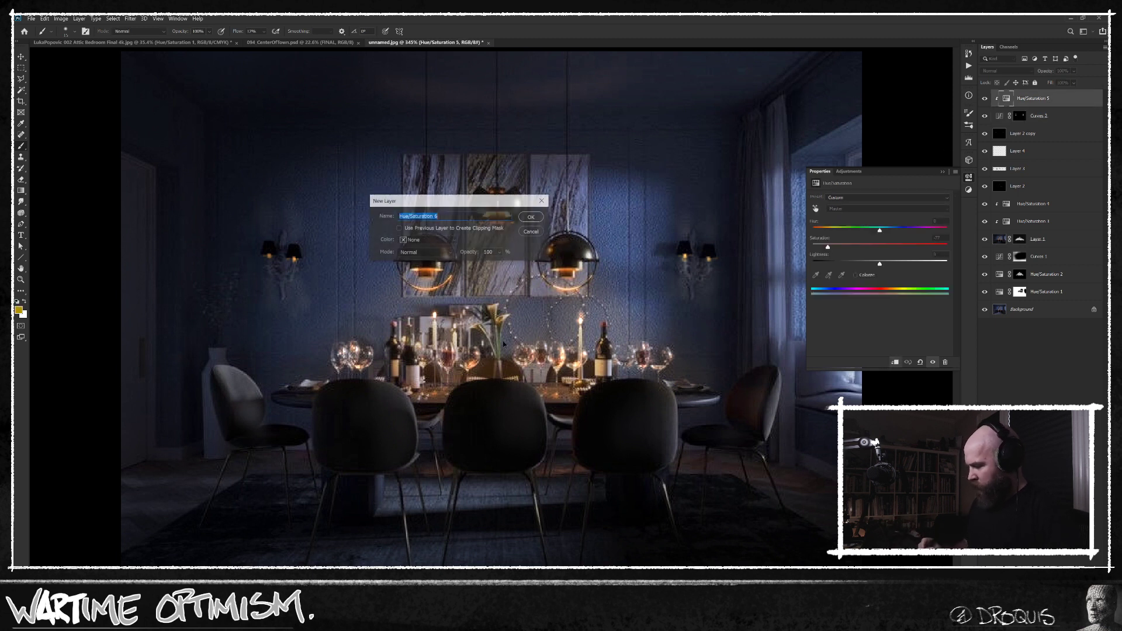
key("Return")
left_click(856, 274)
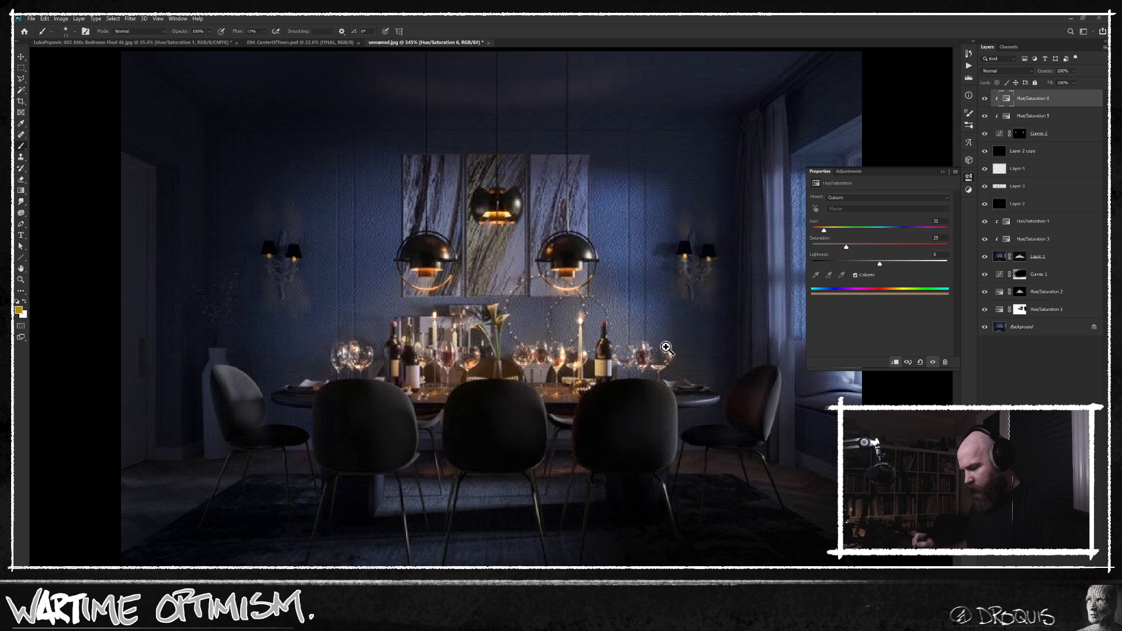
Compare the room with and without the sconce glow layers, from Layer 2 copy up to the top Hue/Saturation adjustment.
scroll(666, 349, "down", 2)
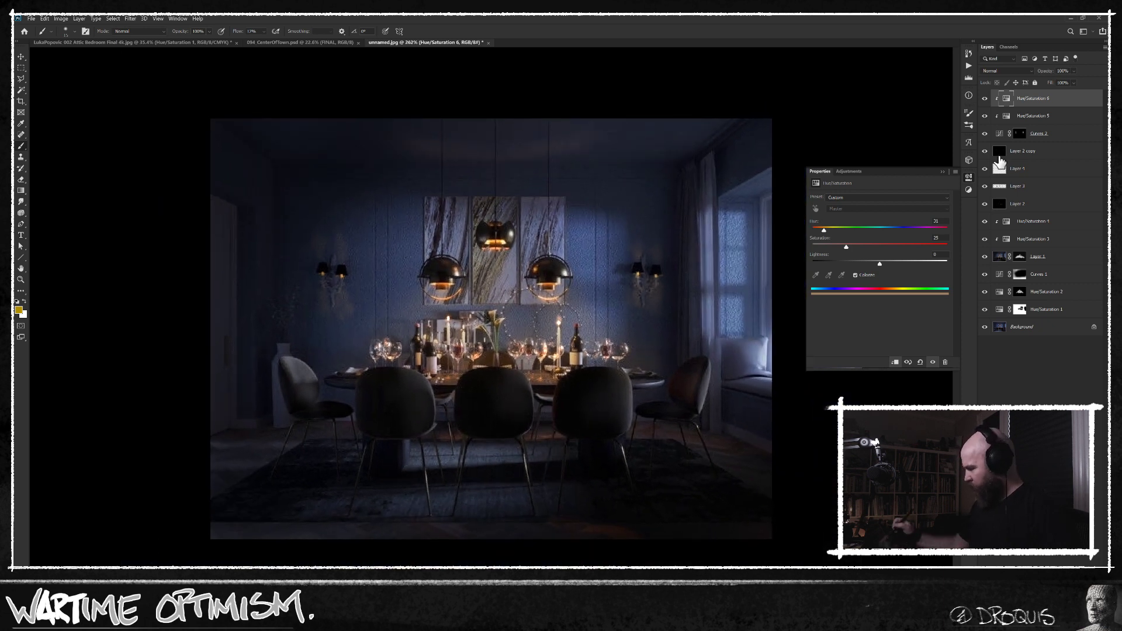
left_click(1027, 153)
left_click(986, 151)
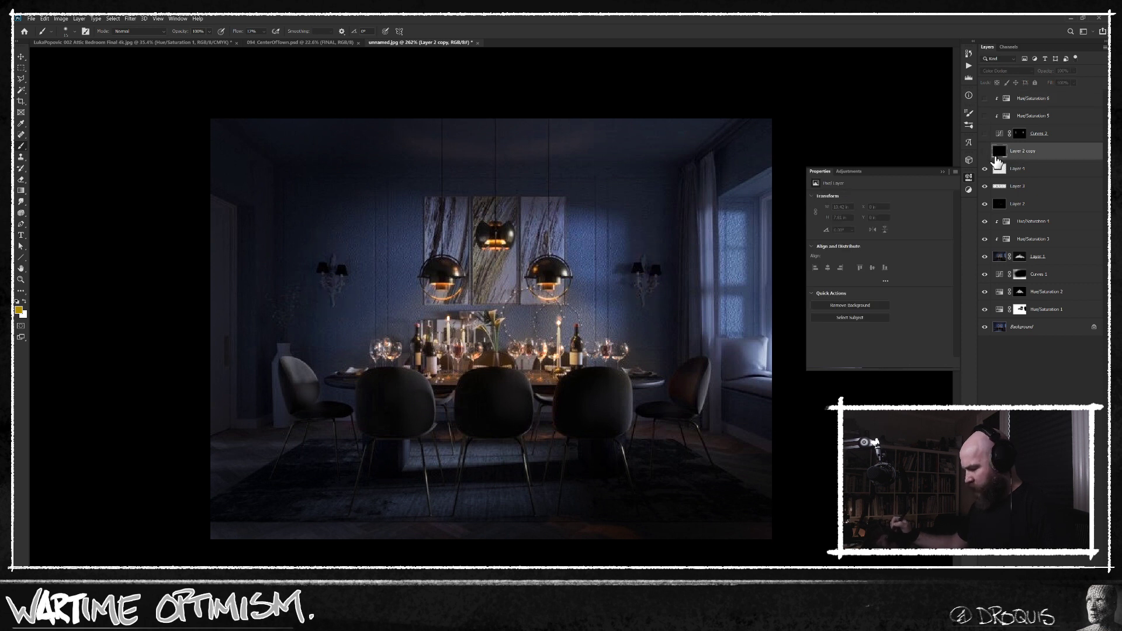
left_click_drag(986, 99, 985, 152)
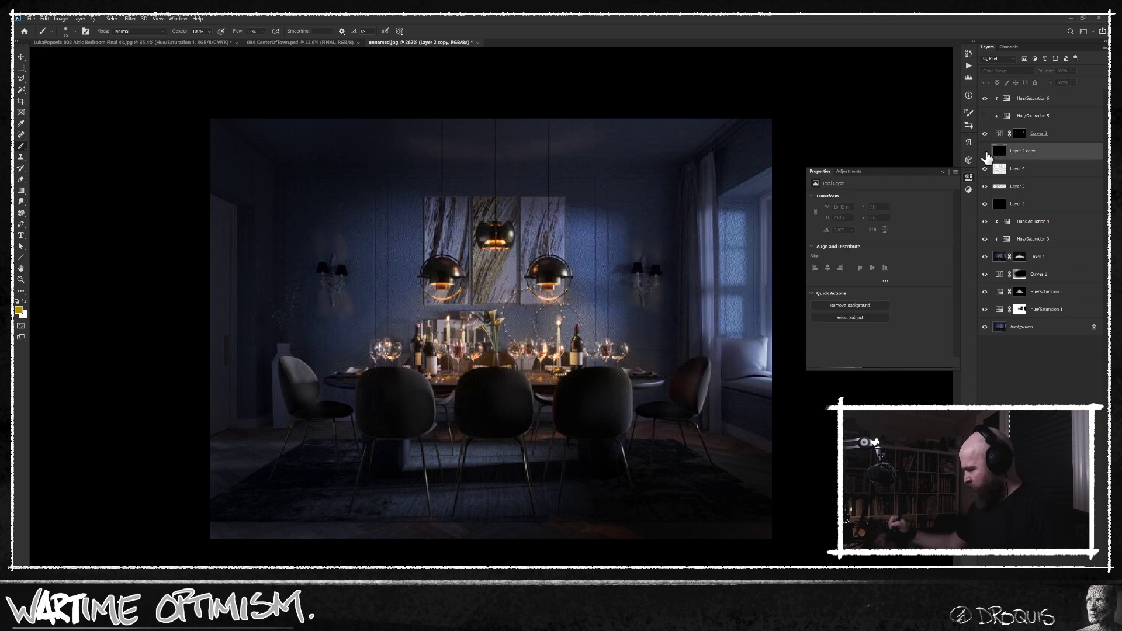
left_click(985, 117)
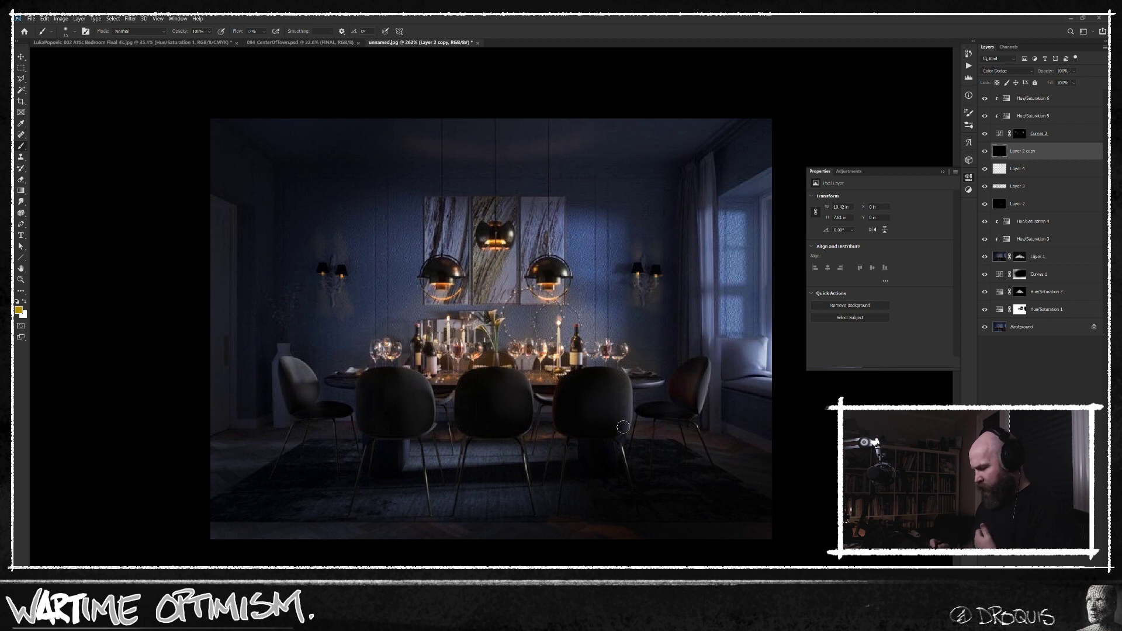
left_click_drag(985, 99, 987, 151)
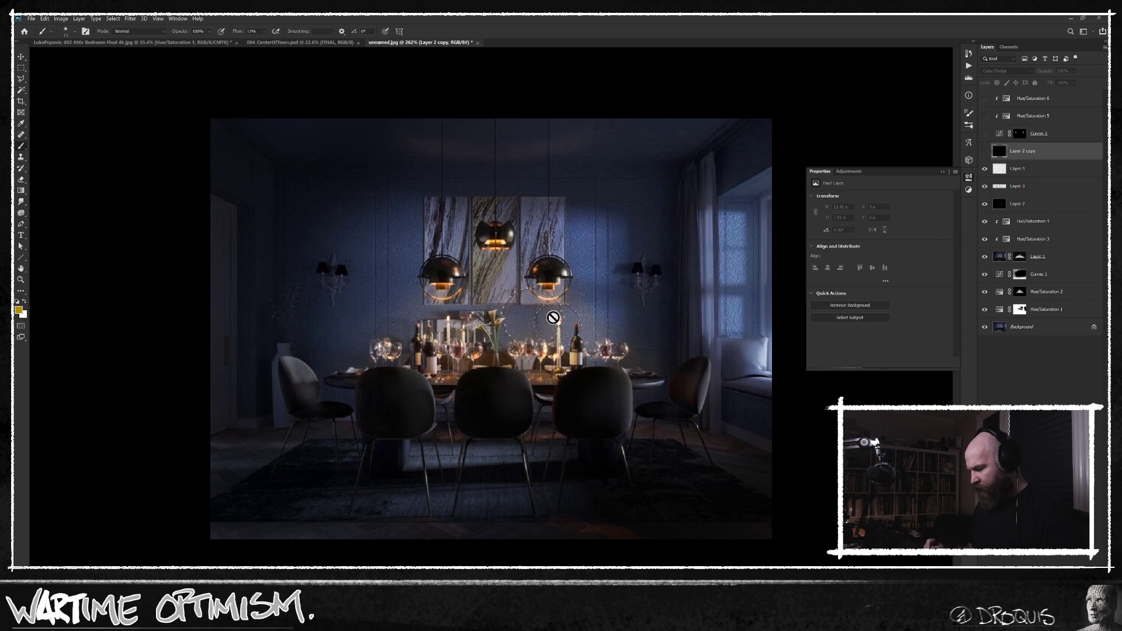
scroll(472, 338, "up", 2)
left_click_drag(985, 150, 985, 98)
scroll(678, 437, "down", 3)
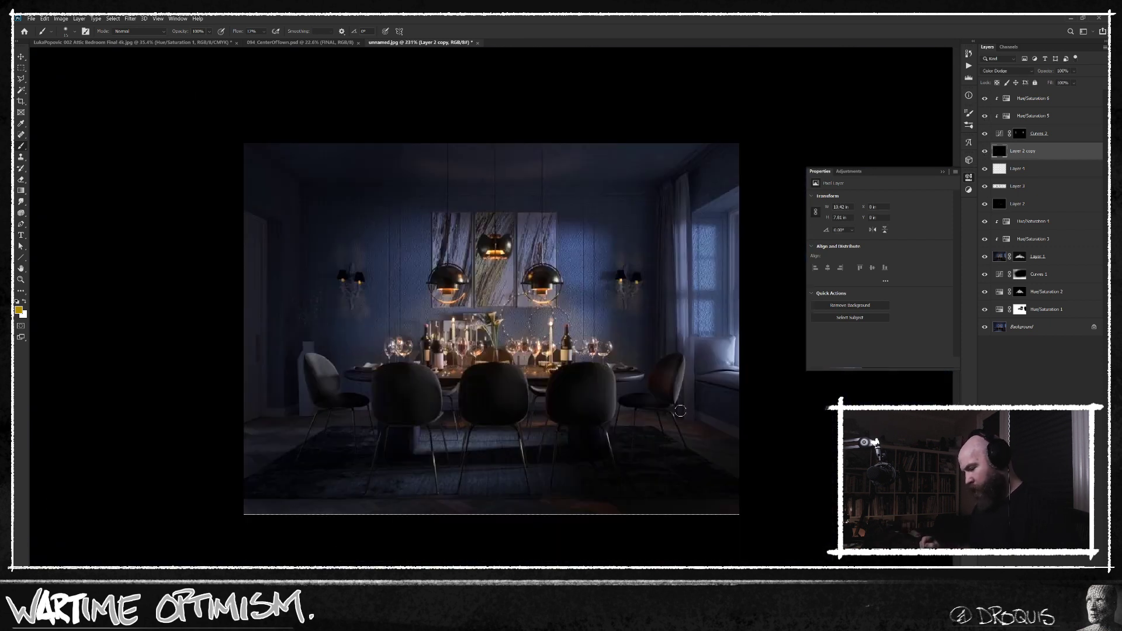
Create a new layer above all the others and dab a sampled dark blue over the shades of both wall sconces.
left_click(1049, 98)
key("ctrl+alt+shift+n")
left_click(379, 273, "alt")
key("ctrl+plus")
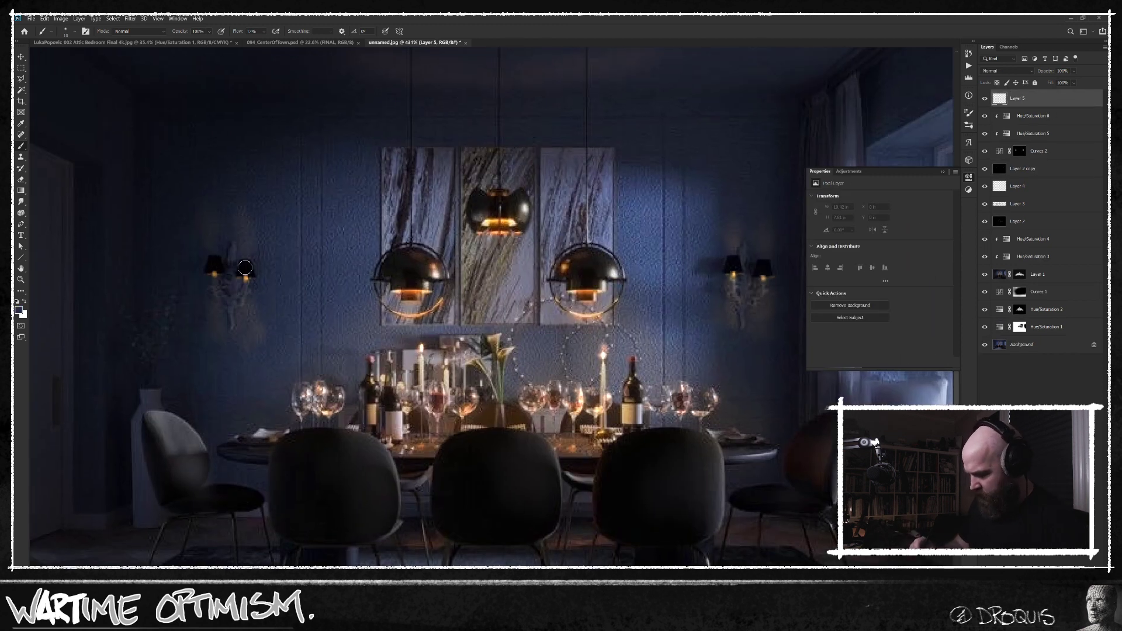
left_click(218, 261)
left_click(212, 269)
left_click_drag(721, 361, 591, 346)
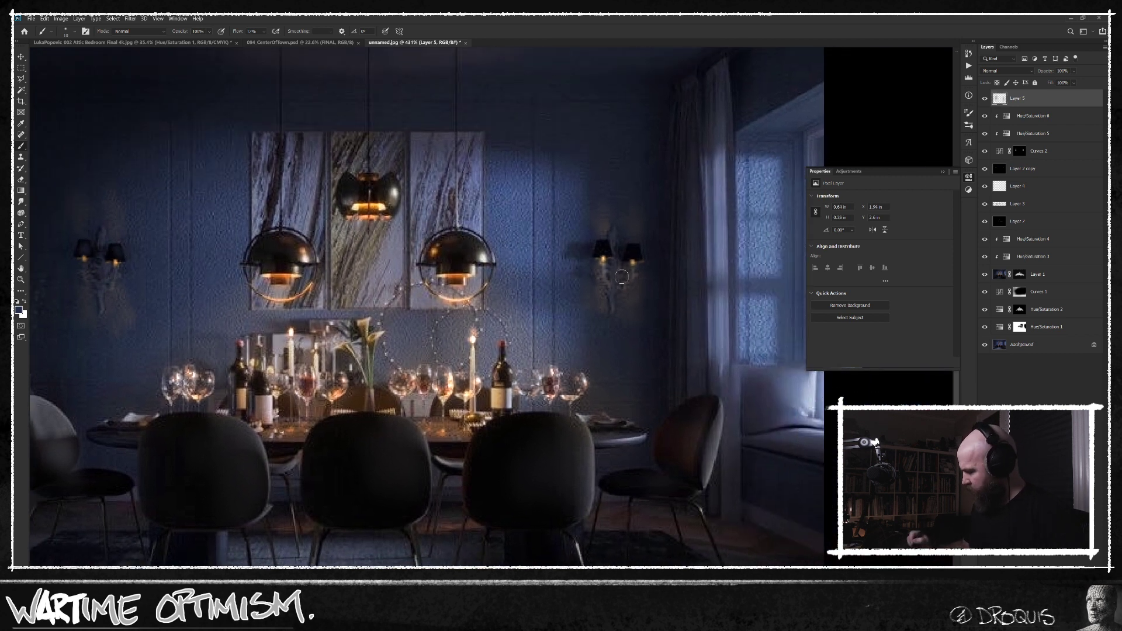
left_click(635, 255)
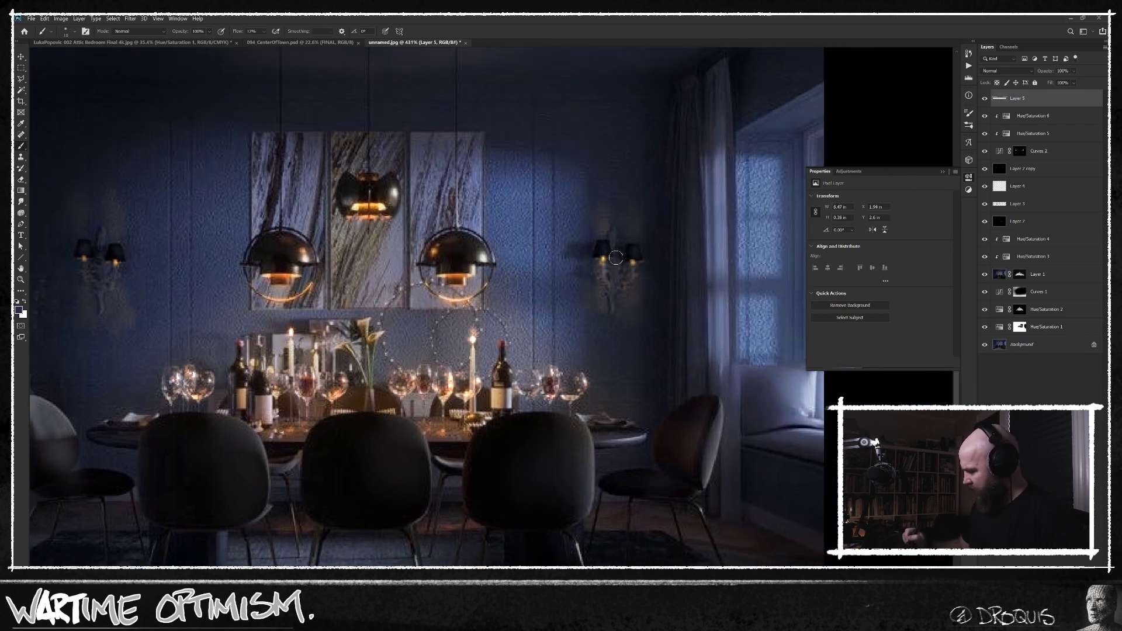
scroll(678, 281, "down", 3)
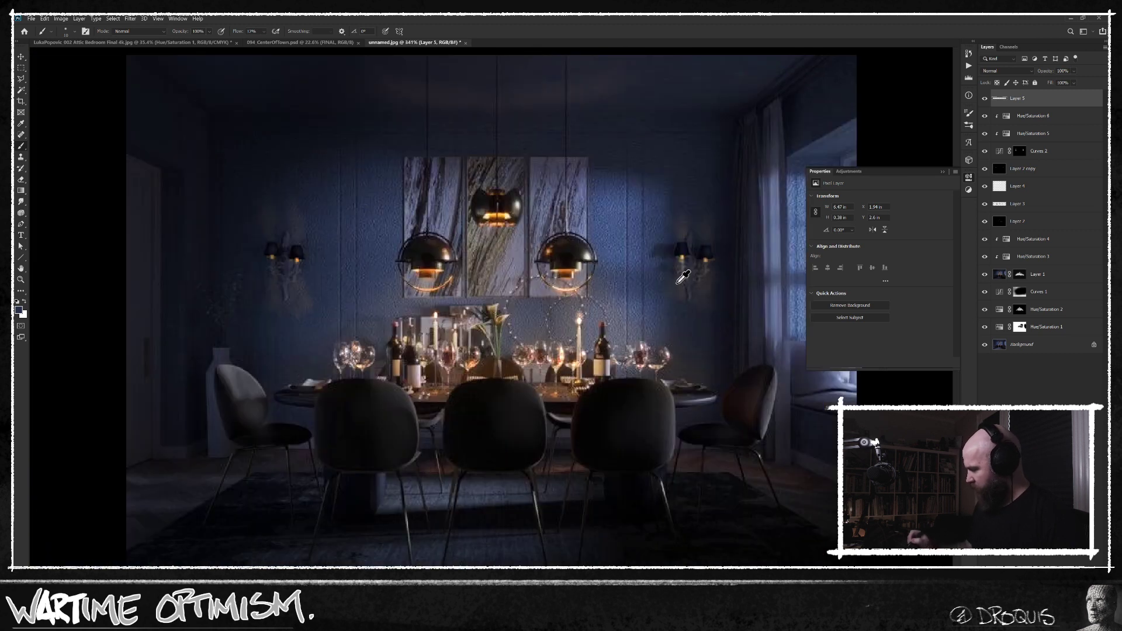
On another new top layer, paint the lampshades of both wall sconces with a sampled muted warm tone and a smaller brush.
key("ctrl+shift+alt+n")
left_click(688, 253)
left_click(690, 253, "alt")
left_click(685, 250)
key("ctrl+z")
key("bracketleft")
key("bracketleft")
left_click_drag(707, 251, 712, 256)
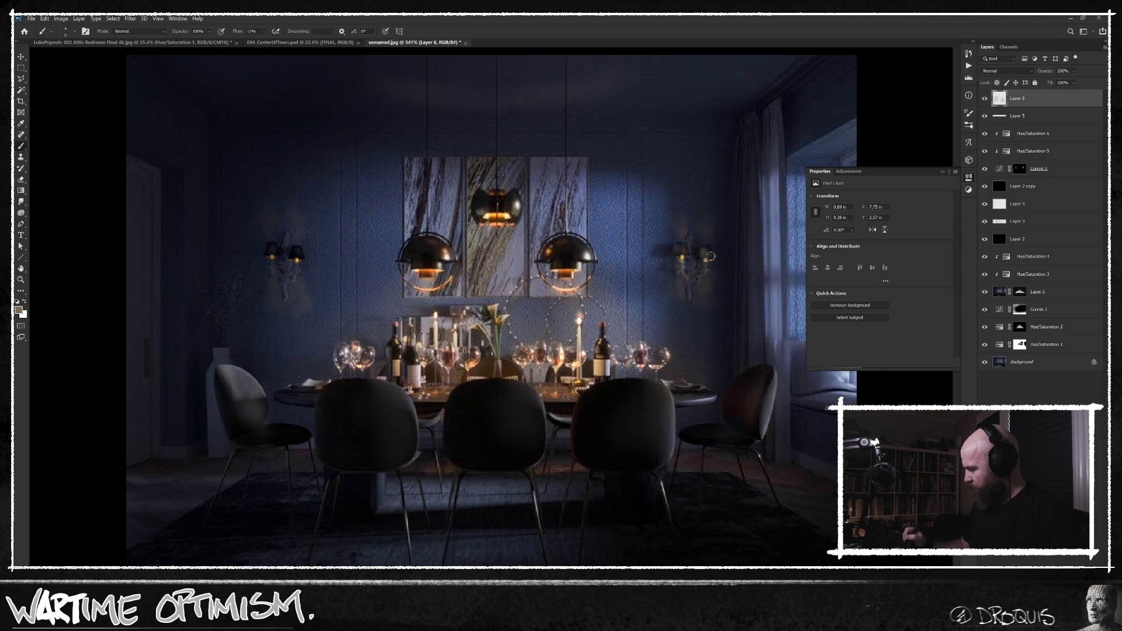
left_click_drag(293, 251, 266, 246)
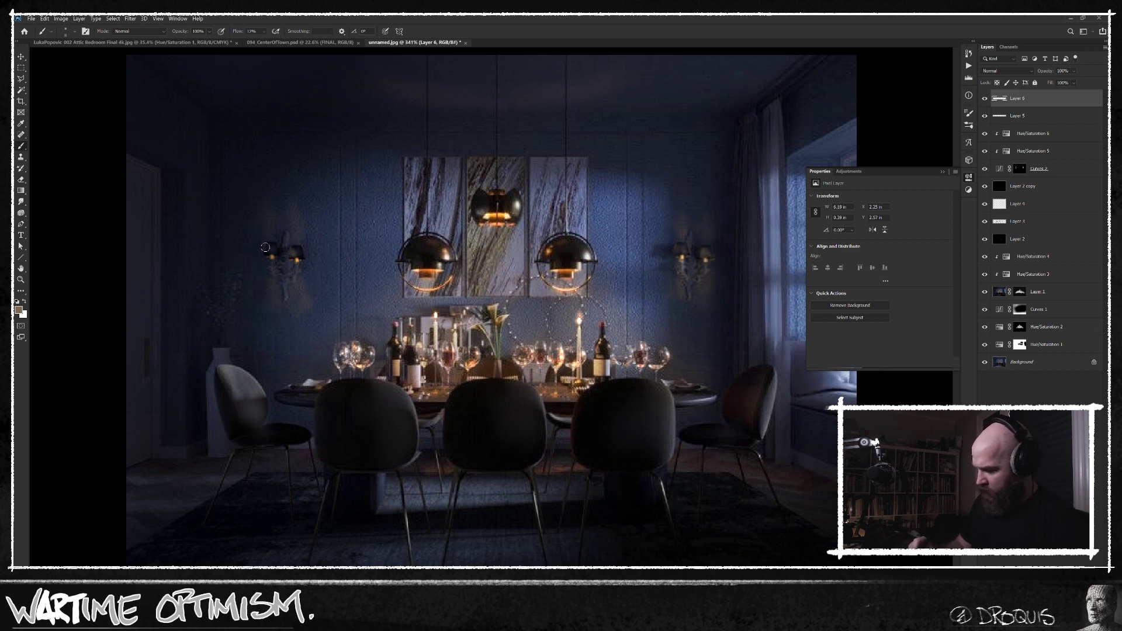
mouse_move(696, 383)
left_mouse_down()
mouse_move(675, 377)
mouse_move(683, 382)
left_mouse_up()
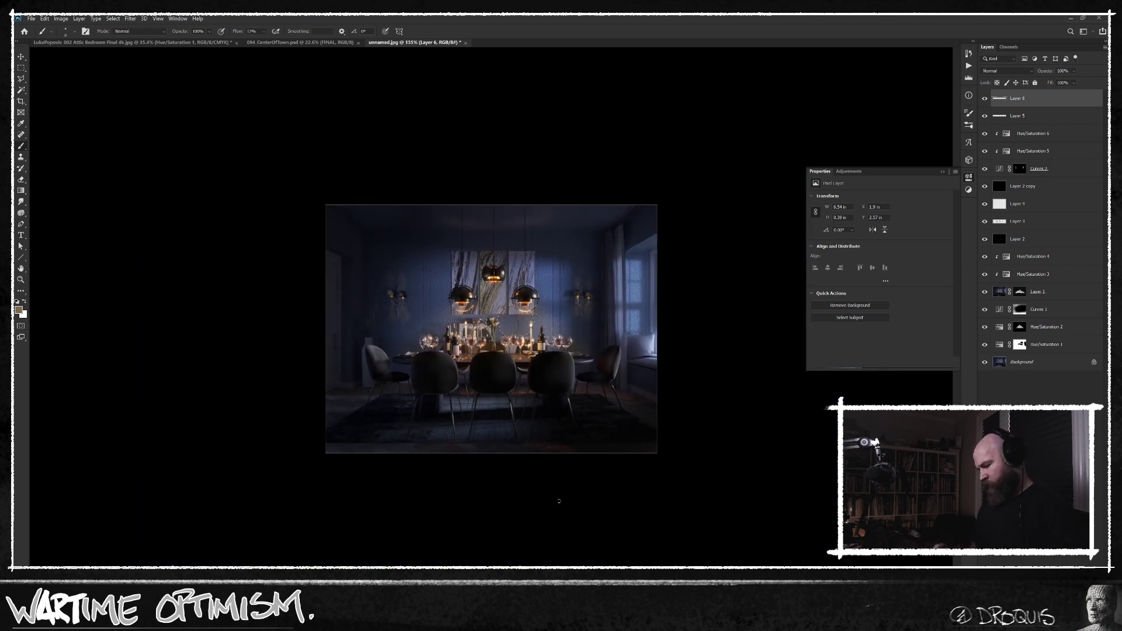
left_click(381, 293, "alt")
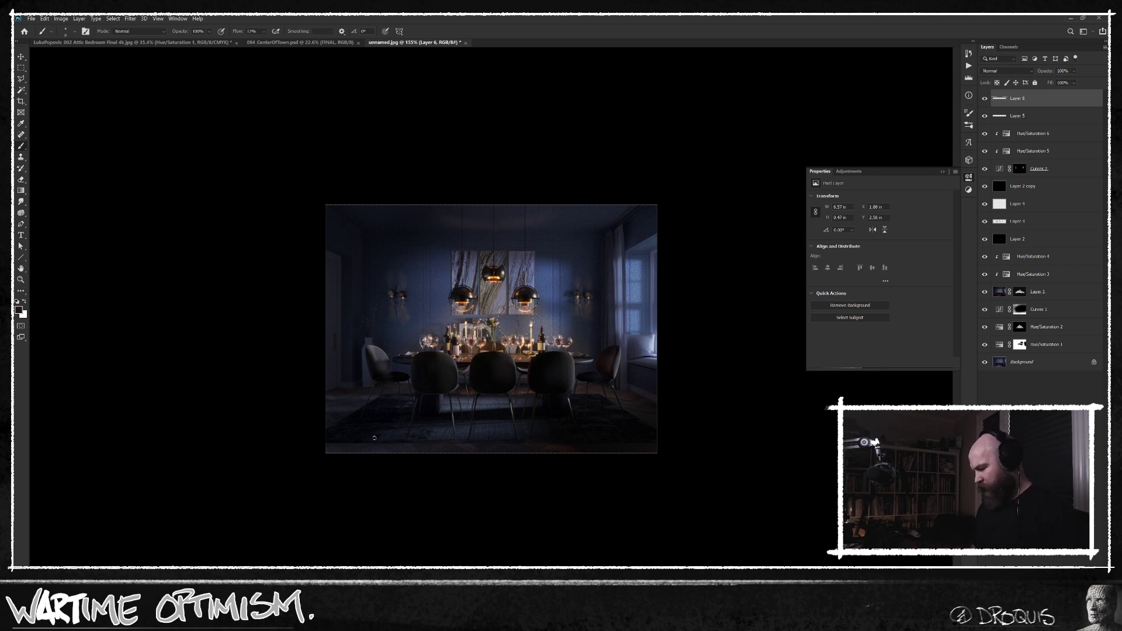
Compare the original background image with the full edit by isolating the Background layer and restoring all layers, checking the room at different magnifications.
left_click(985, 362, "alt")
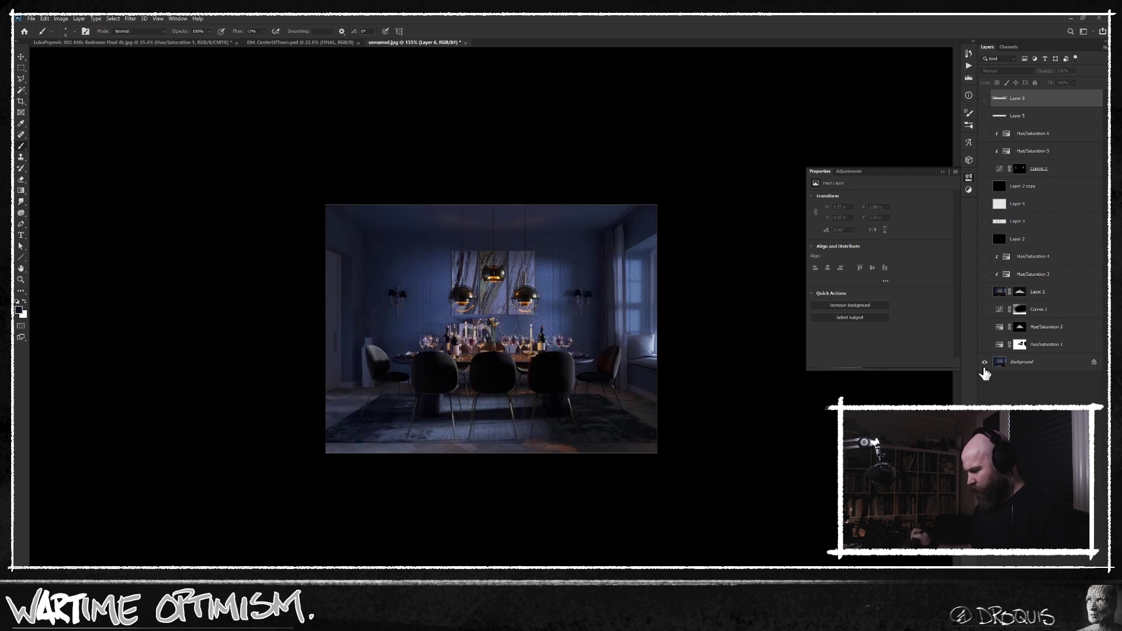
left_click(985, 362, "alt")
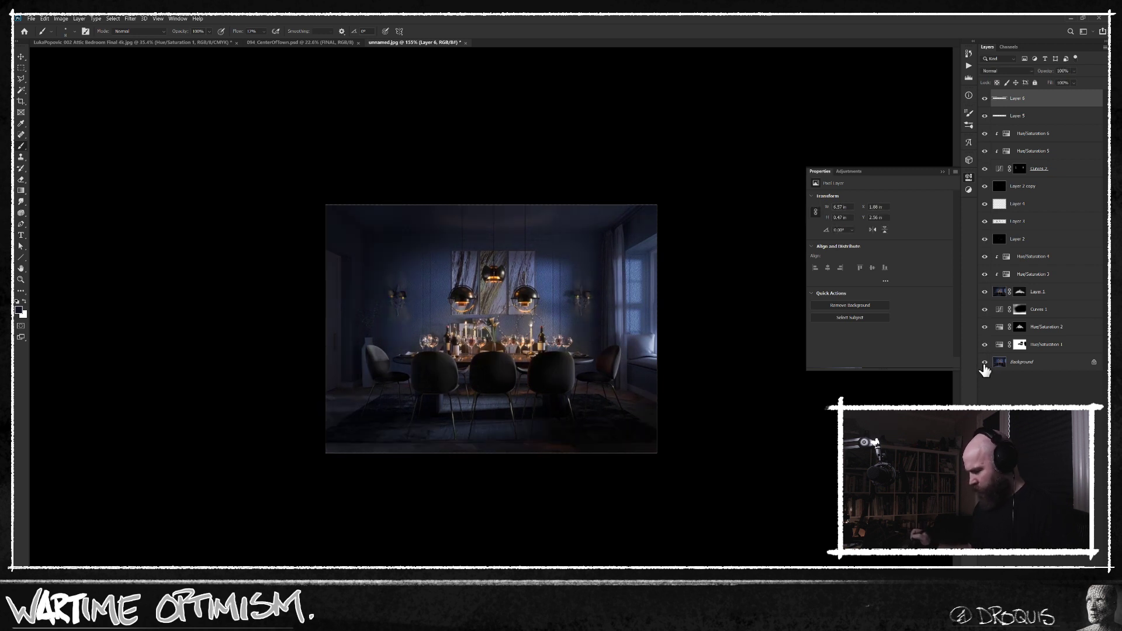
left_click(986, 363, "alt")
left_click(987, 362, "alt")
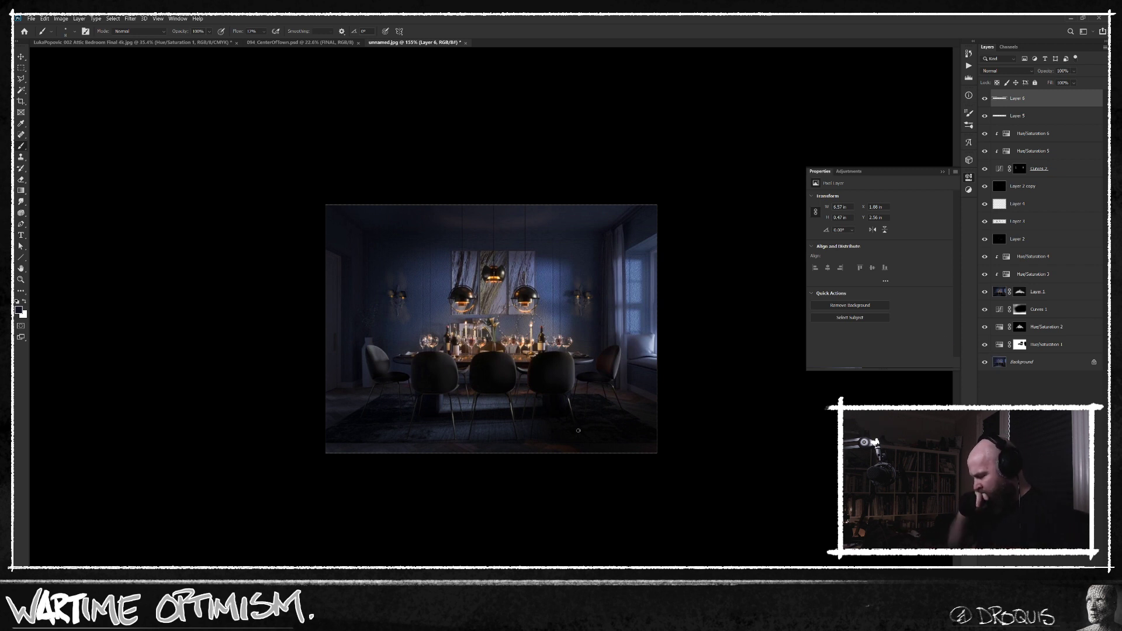
left_click(985, 362, "alt")
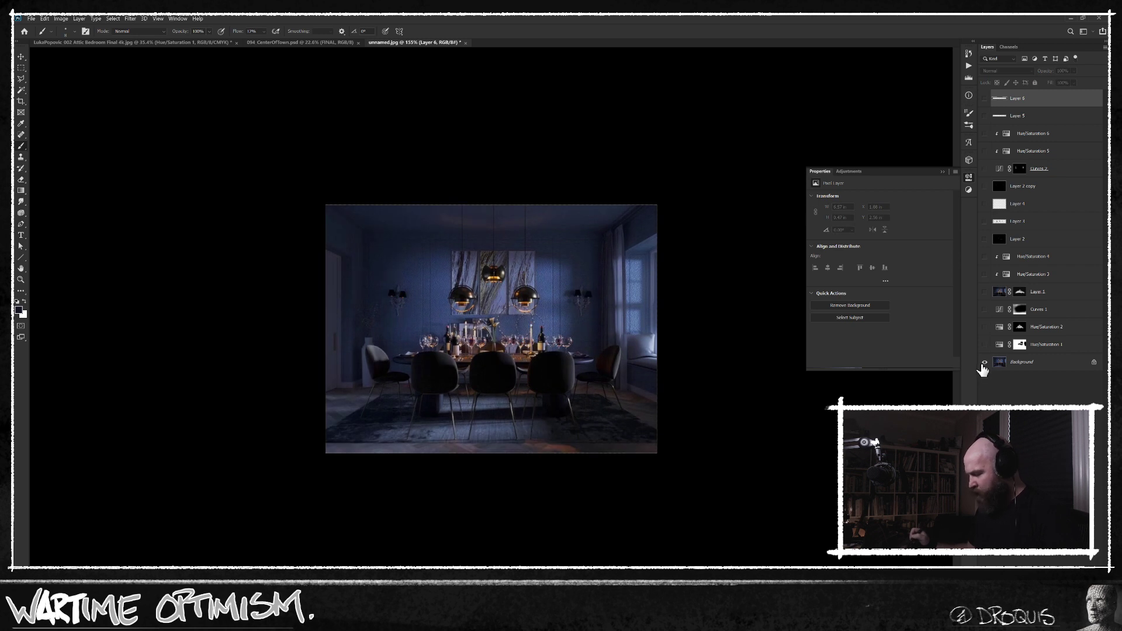
left_click(985, 362, "alt")
scroll(549, 345, "up", 3)
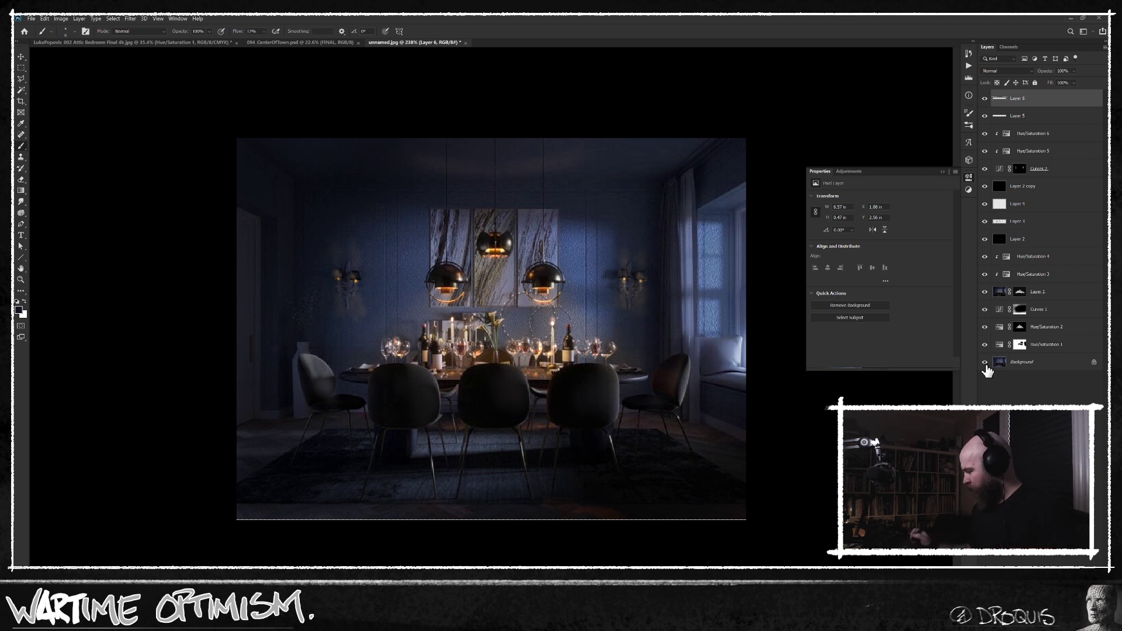
left_click(985, 363, "alt")
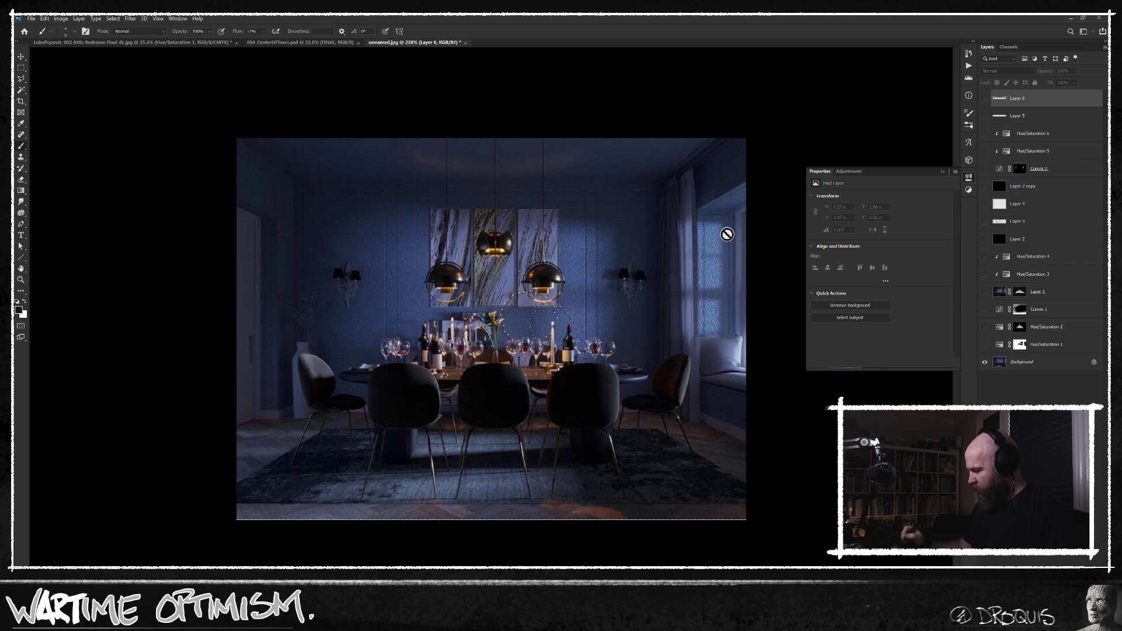
scroll(485, 349, "up", 3)
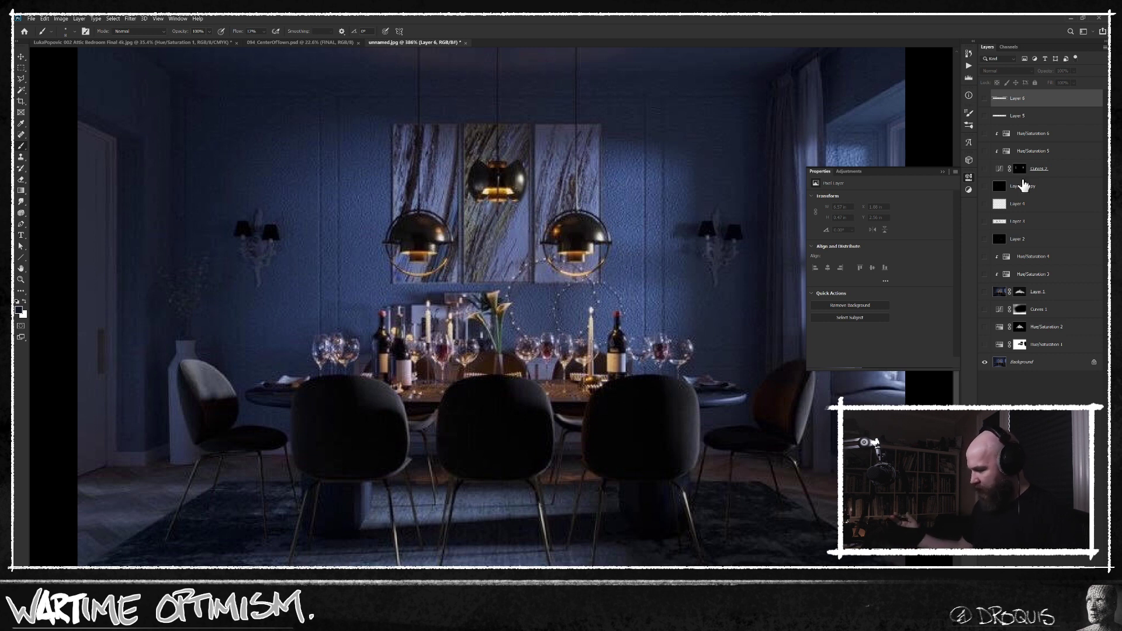
left_click_drag(569, 389, 547, 391)
left_click(986, 362, "alt")
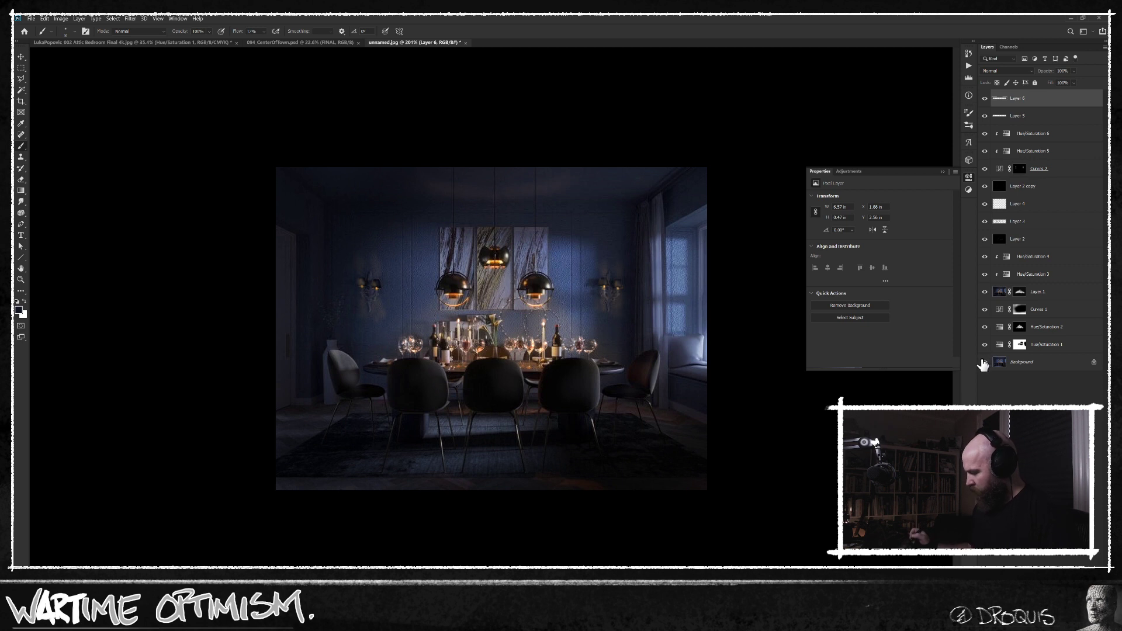
Create a new layer above all the others and choose a textured brush preset at a reduced size for the window area.
scroll(744, 370, "up", 5)
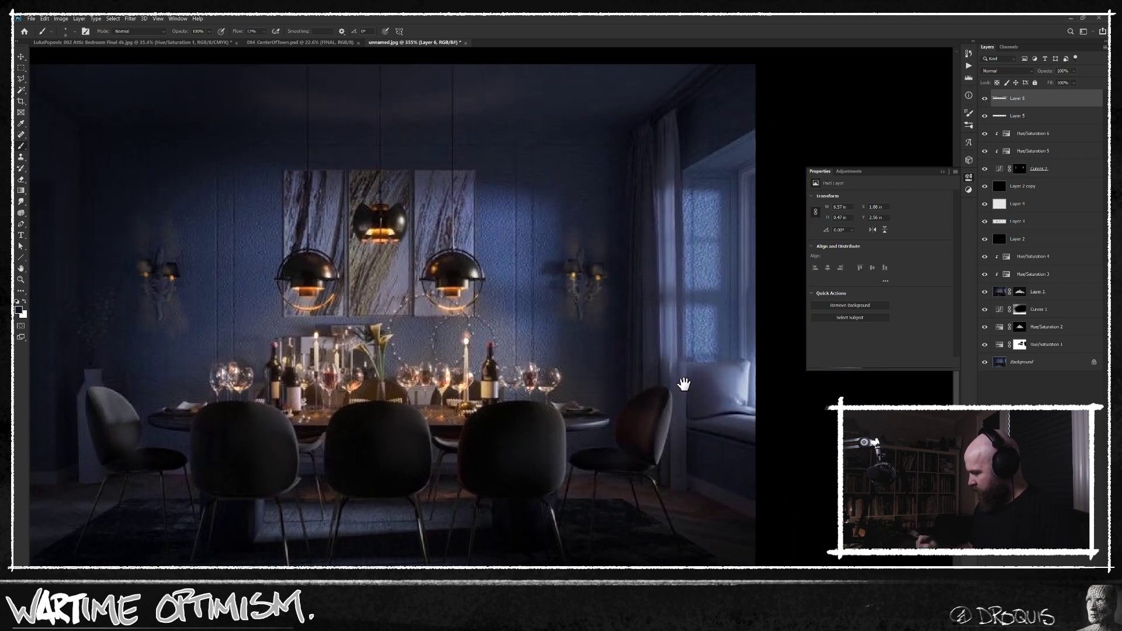
key("ctrl+shift+alt+n")
right_click(687, 361)
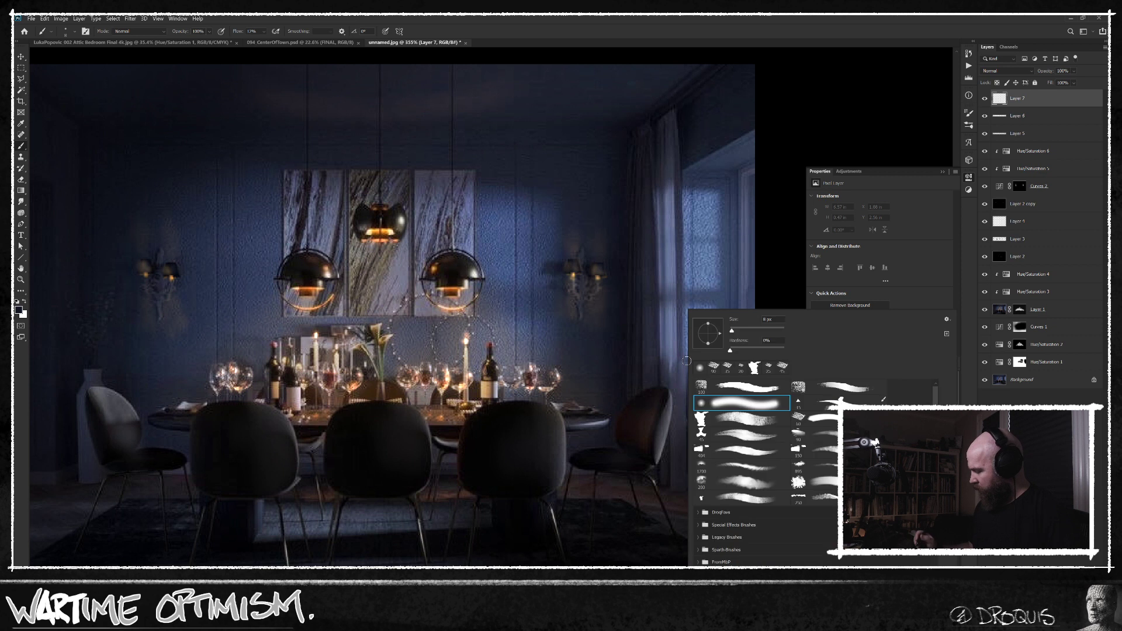
left_click(814, 435)
left_click_drag(646, 490, 564, 492)
left_click(673, 350, "alt")
key("[")
key("[")
key("[")
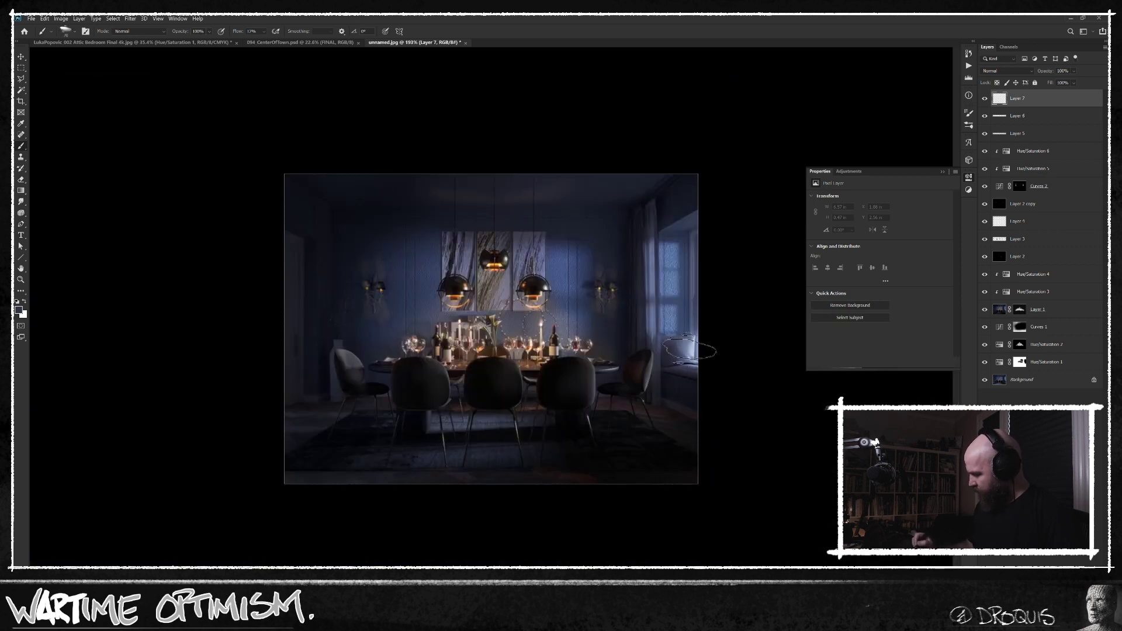
left_click_drag(672, 350, 716, 346)
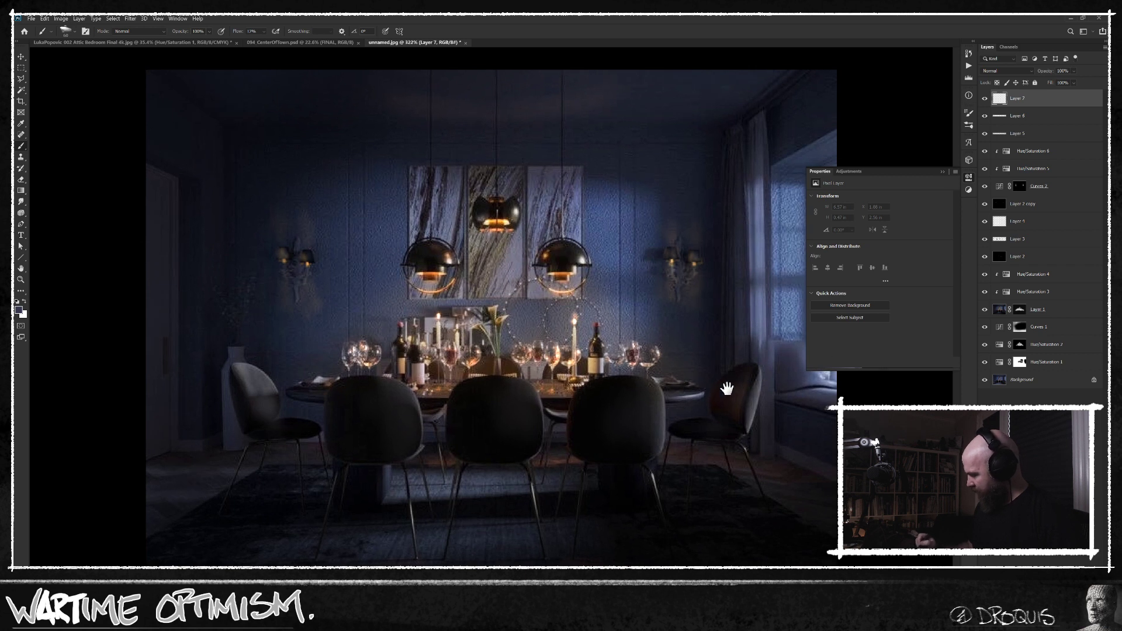
Switch to full-screen mode and paint small blue strokes on the new top layer around the window and its seat.
key("f")
left_click_drag(687, 390, 559, 380)
left_click(750, 314, "alt")
key("[")
key("[")
mouse_move(766, 347)
left_mouse_down()
mouse_move(752, 378)
mouse_move(748, 357)
mouse_move(769, 387)
mouse_move(757, 385)
mouse_move(763, 362)
mouse_move(748, 333)
mouse_move(765, 359)
mouse_move(757, 374)
mouse_move(750, 352)
mouse_move(755, 310)
mouse_move(735, 380)
mouse_move(755, 366)
left_mouse_up()
key("[")
left_click(748, 303, "alt")
left_click(754, 310, "alt")
scroll(737, 420, "down", 1)
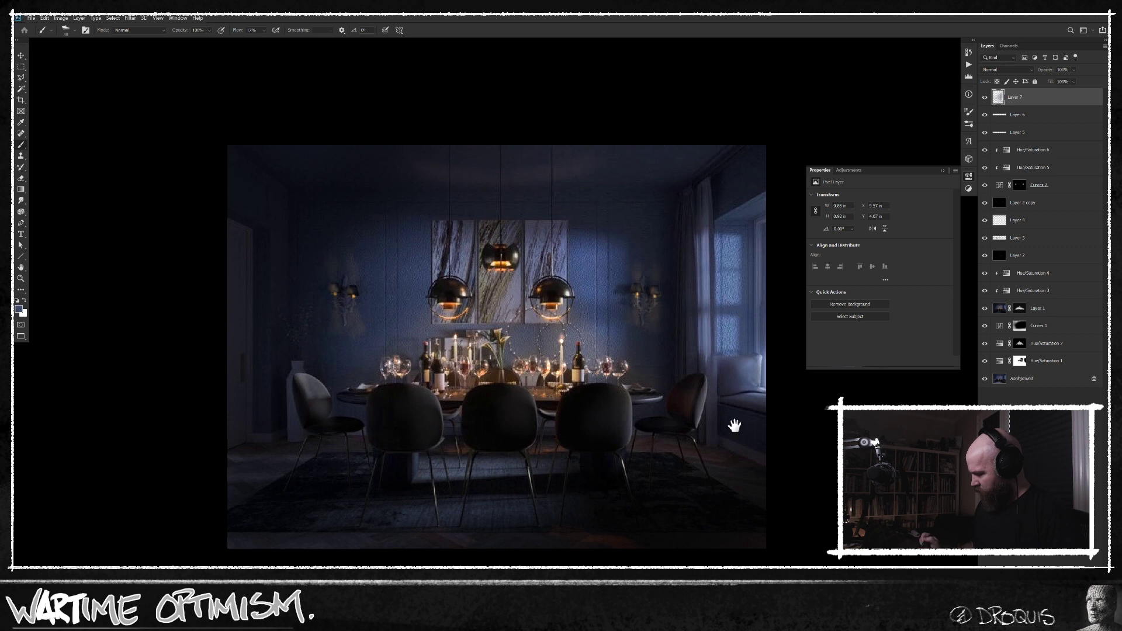
key("l")
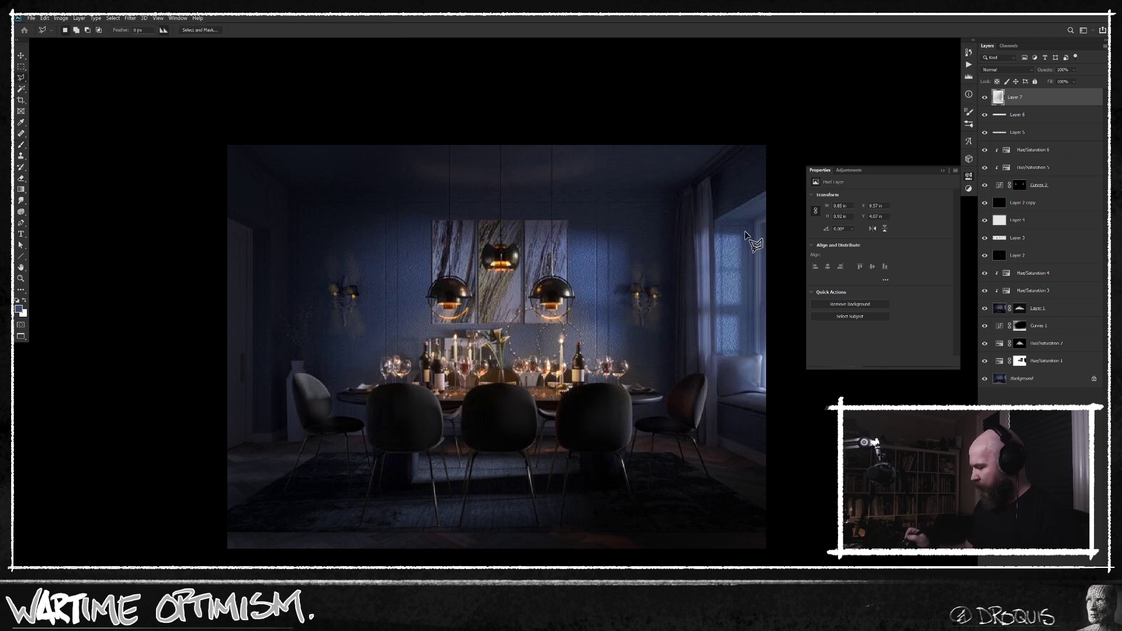
left_click(355, 371)
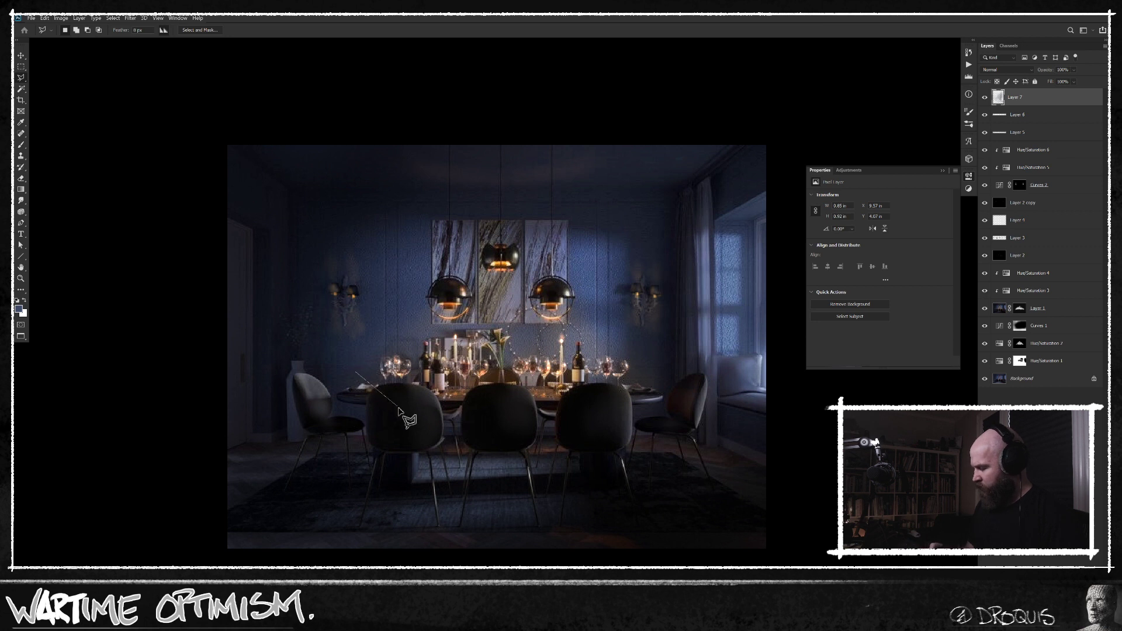
left_click(761, 220)
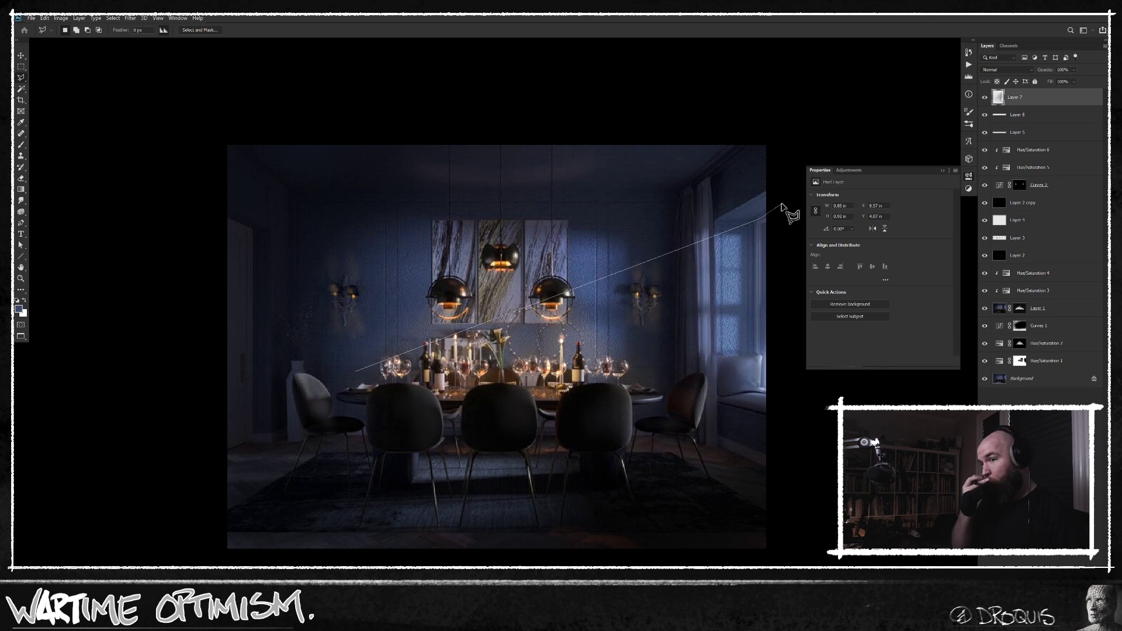
key("Escape")
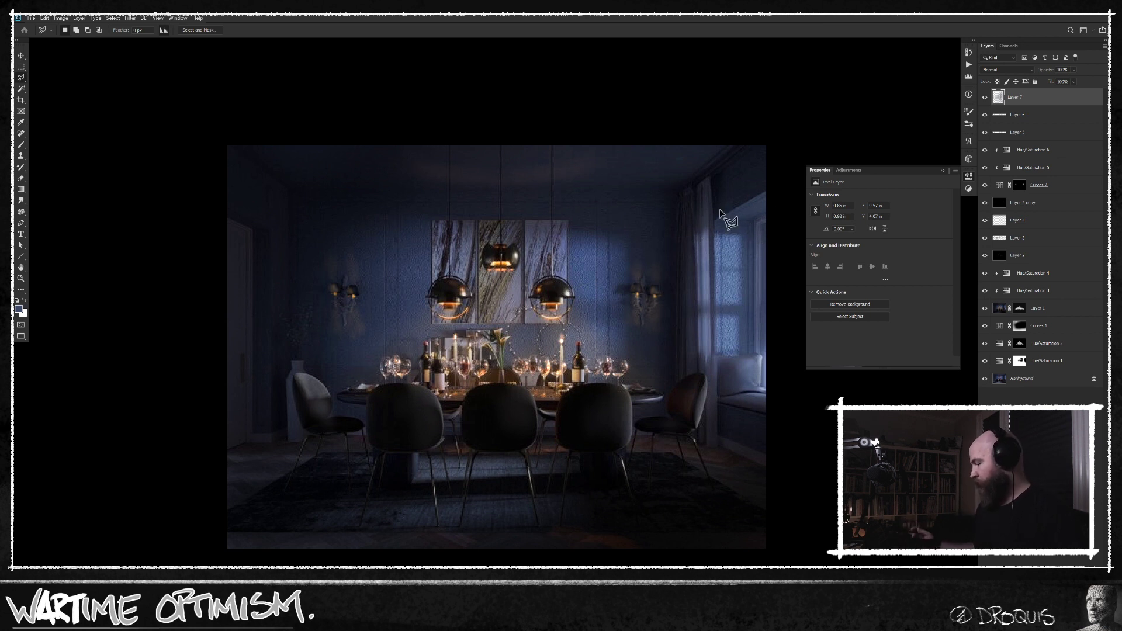
left_click(738, 235)
left_click(573, 178)
left_click(316, 157)
left_click(201, 187)
left_click(198, 354)
key("Escape")
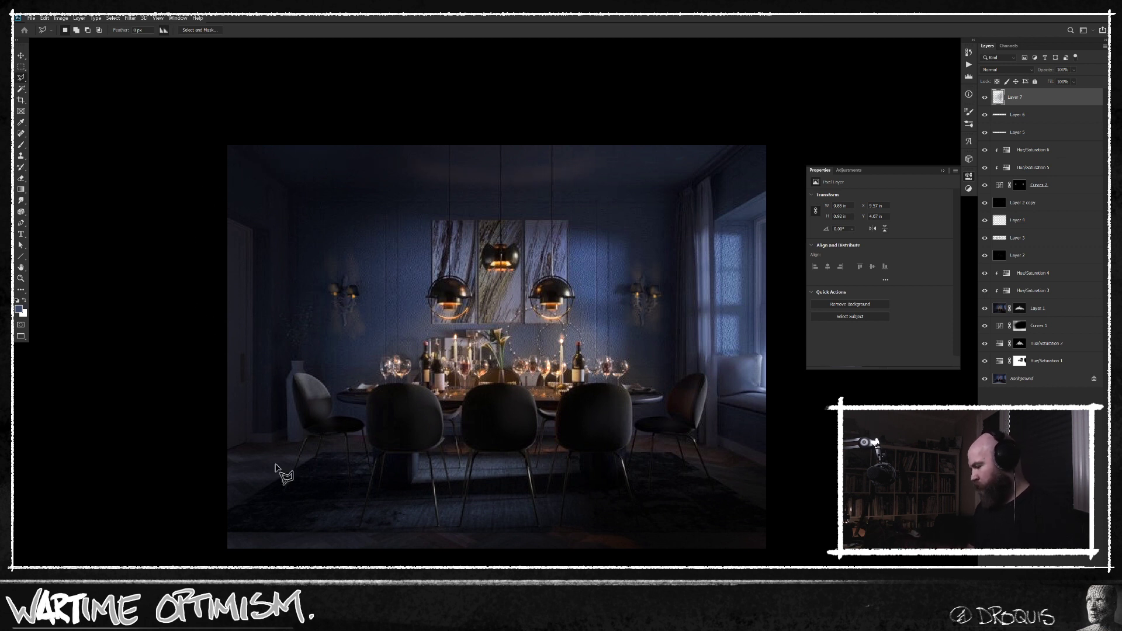
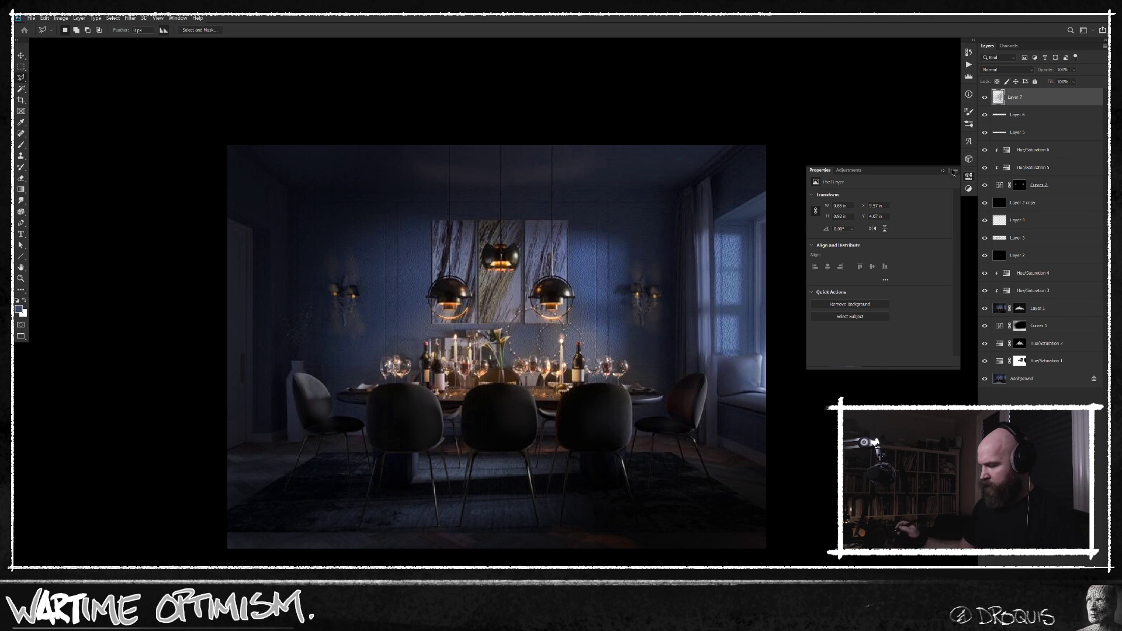
Create a new layer above all the others and paint short textured blue strokes over the window and the curtain beside it.
key("ctrl+shift+alt+n")
key("b")
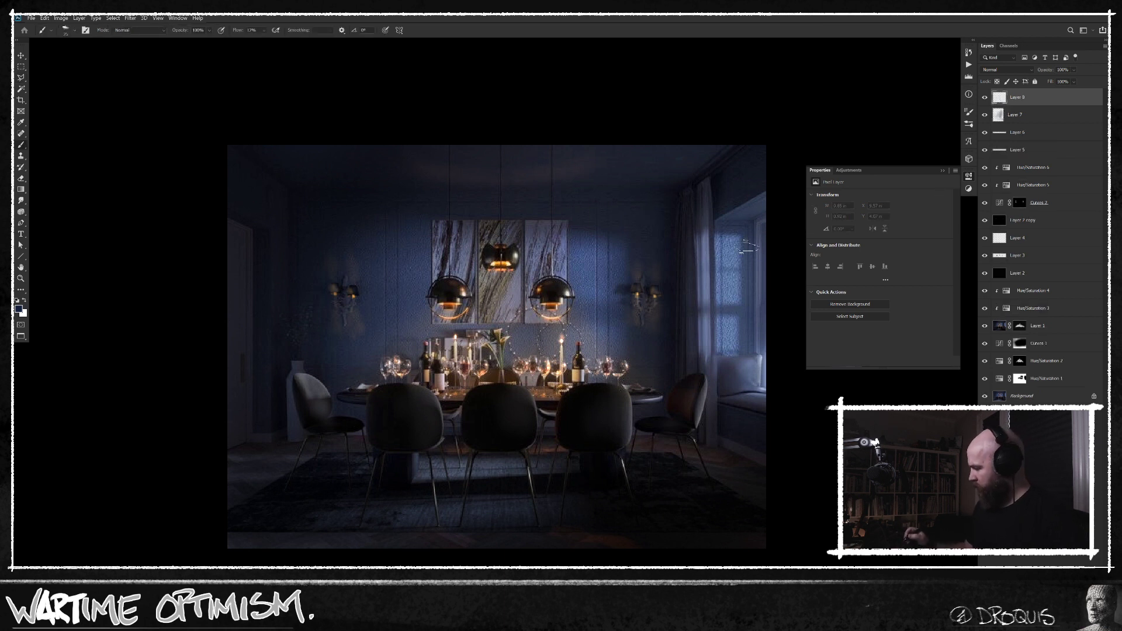
left_click_drag(722, 238, 743, 228)
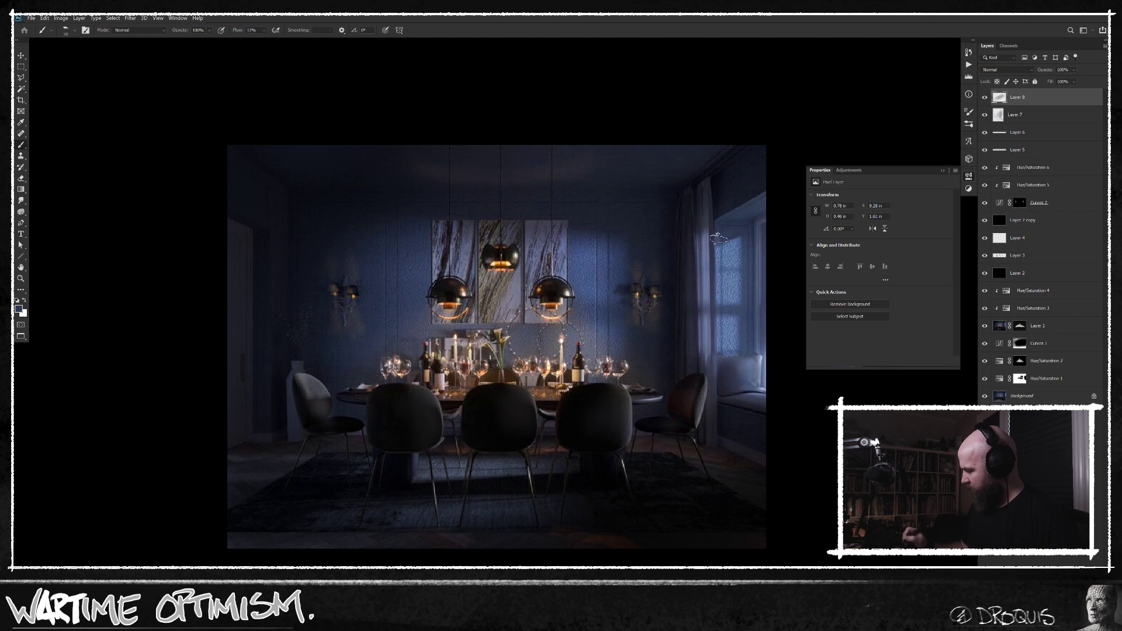
left_click(736, 318, "alt")
left_click_drag(708, 312, 741, 321)
Enlarge the brush and paint muted blue strokes on the back wall between the marble artwork and the right sconce.
left_click(621, 220, "alt")
key("]")
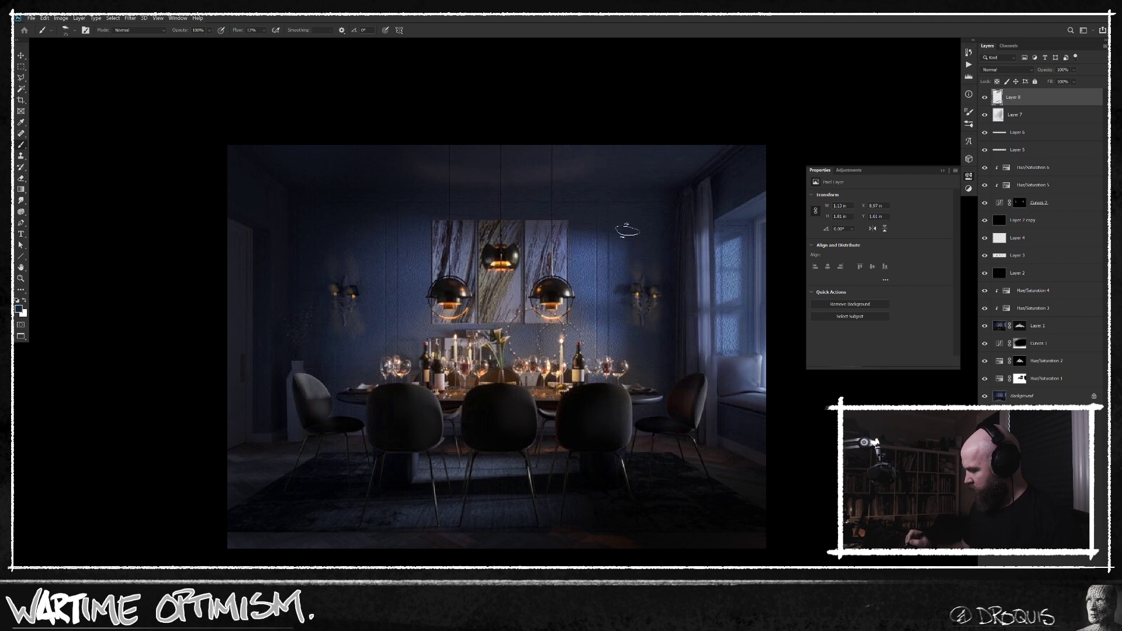
mouse_move(582, 240)
left_mouse_down()
mouse_move(617, 254)
mouse_move(574, 237)
left_mouse_up()
key("]")
key("]")
left_click(591, 243, "alt")
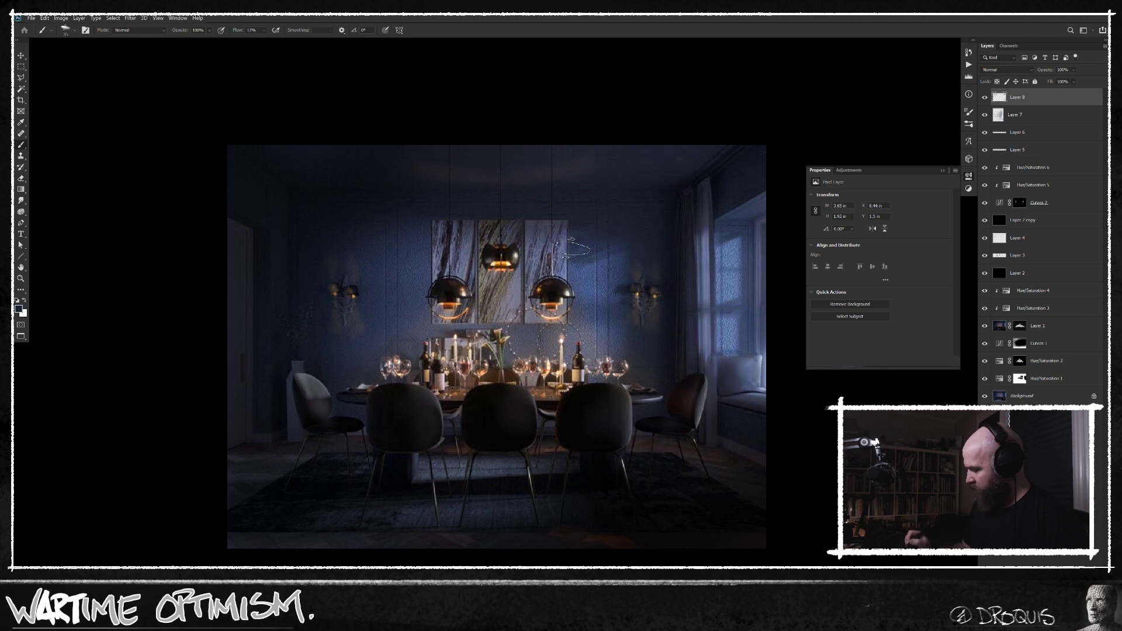
Extend the muted blue strokes across the back wall on the left side of the marble artwork, above the left sconce.
left_click(425, 216, "alt")
left_click_drag(424, 225, 424, 260)
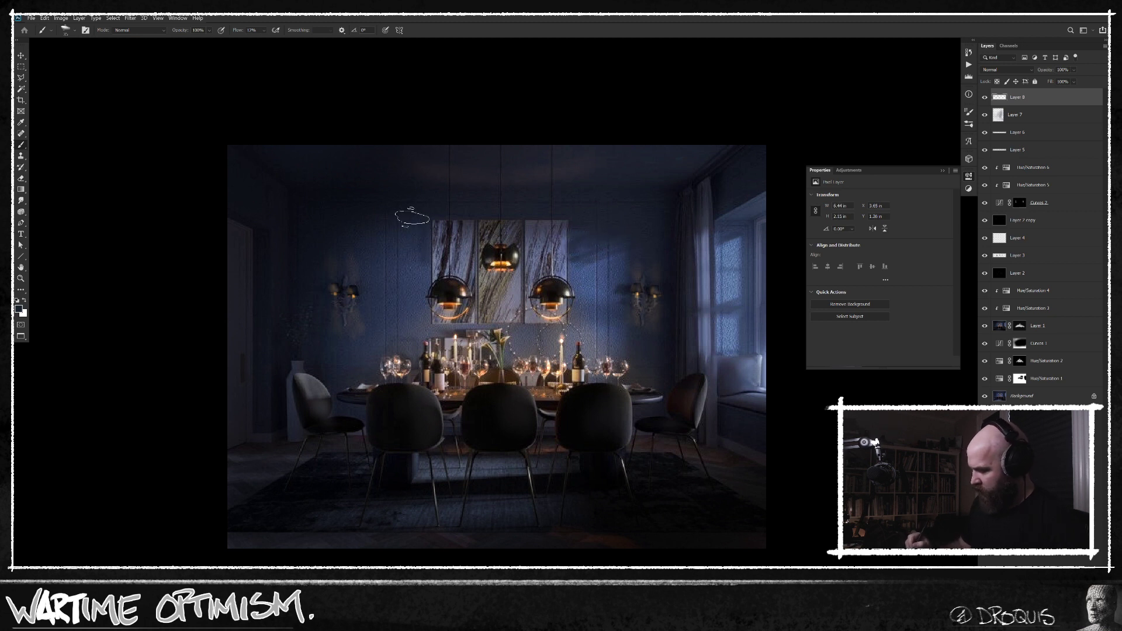
mouse_move(405, 212)
left_mouse_down()
mouse_move(379, 283)
mouse_move(310, 220)
mouse_move(303, 258)
left_mouse_up()
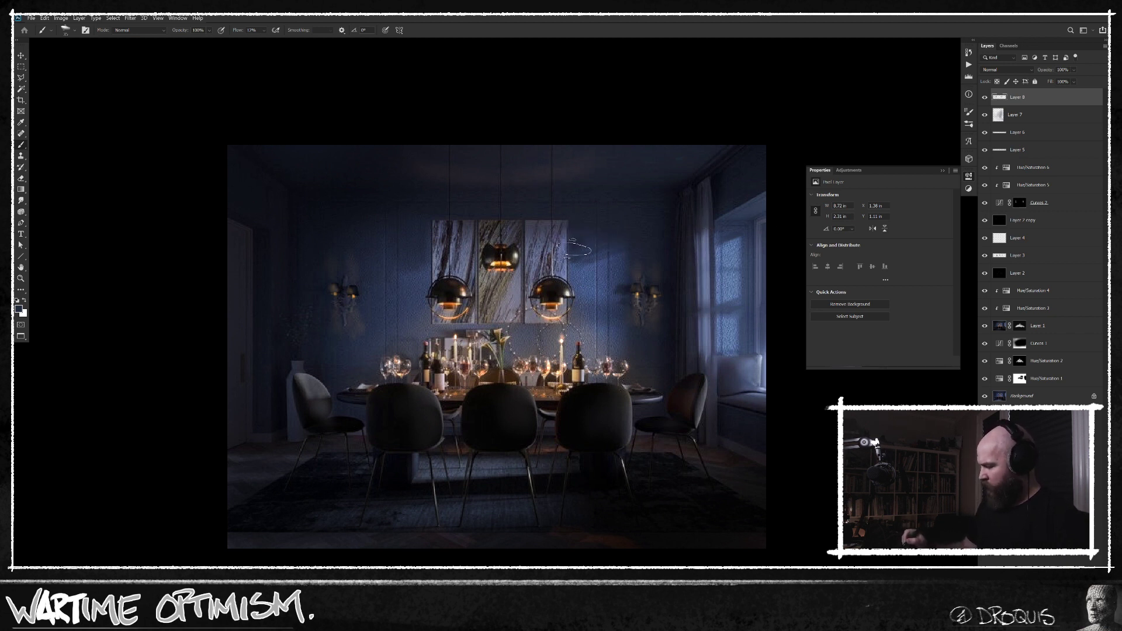
Build up more dark blue strokes on the wall on both sides of the artwork, enlarging the brush and reaching below the left sconce.
left_click(624, 231, "alt")
mouse_move(617, 243)
left_mouse_down()
mouse_move(606, 252)
mouse_move(628, 259)
left_mouse_up()
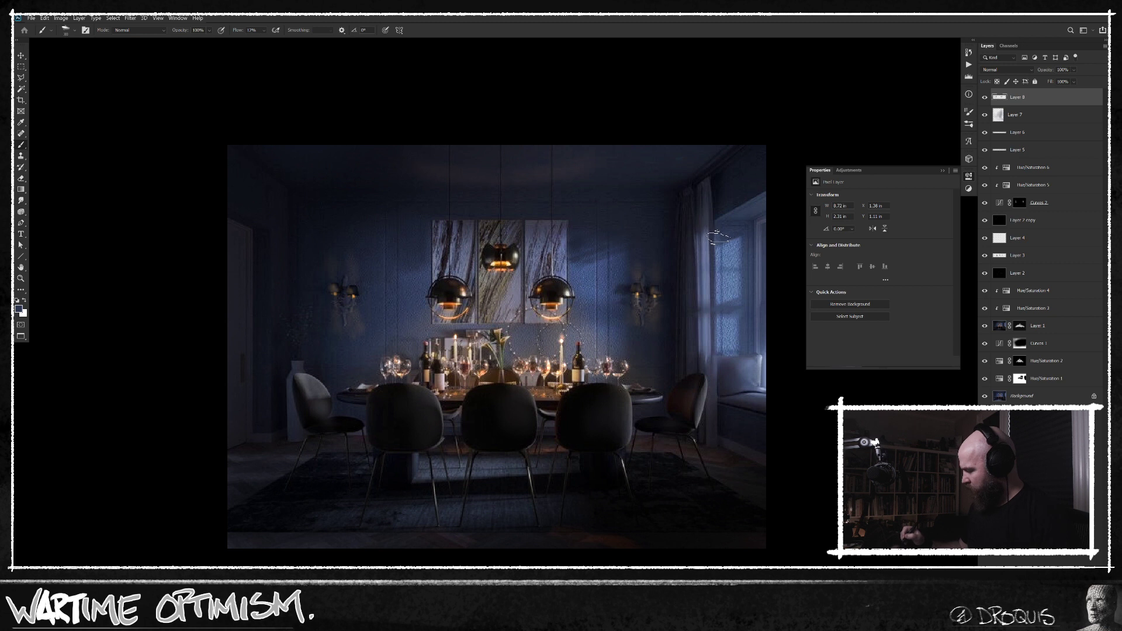
left_click(707, 231, "alt")
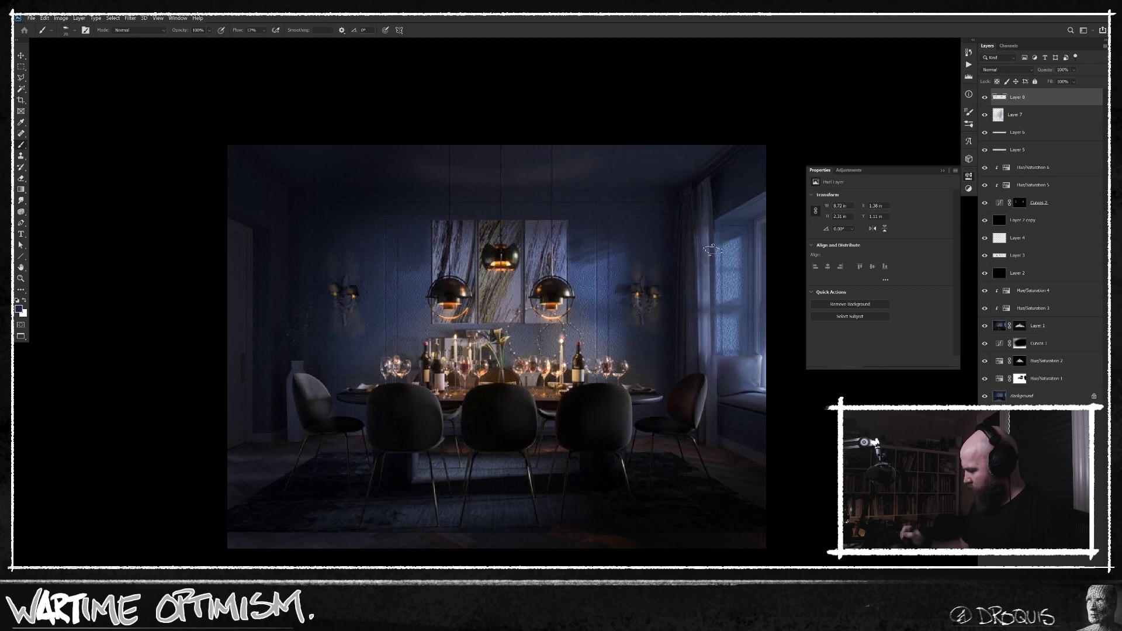
left_click(620, 245, "alt")
key("bracketright")
key("bracketright")
key("bracketright")
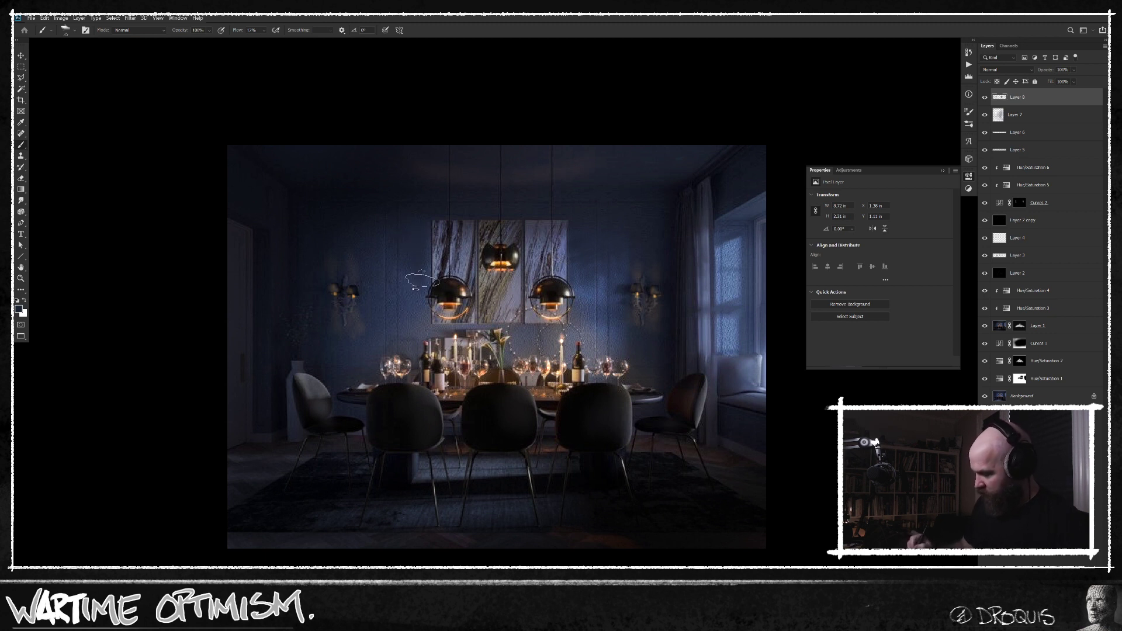
left_click(412, 209, "alt")
mouse_move(410, 210)
left_mouse_down()
mouse_move(405, 291)
mouse_move(398, 230)
mouse_move(386, 302)
mouse_move(368, 225)
mouse_move(366, 301)
mouse_move(364, 260)
mouse_move(387, 223)
mouse_move(372, 325)
left_mouse_up()
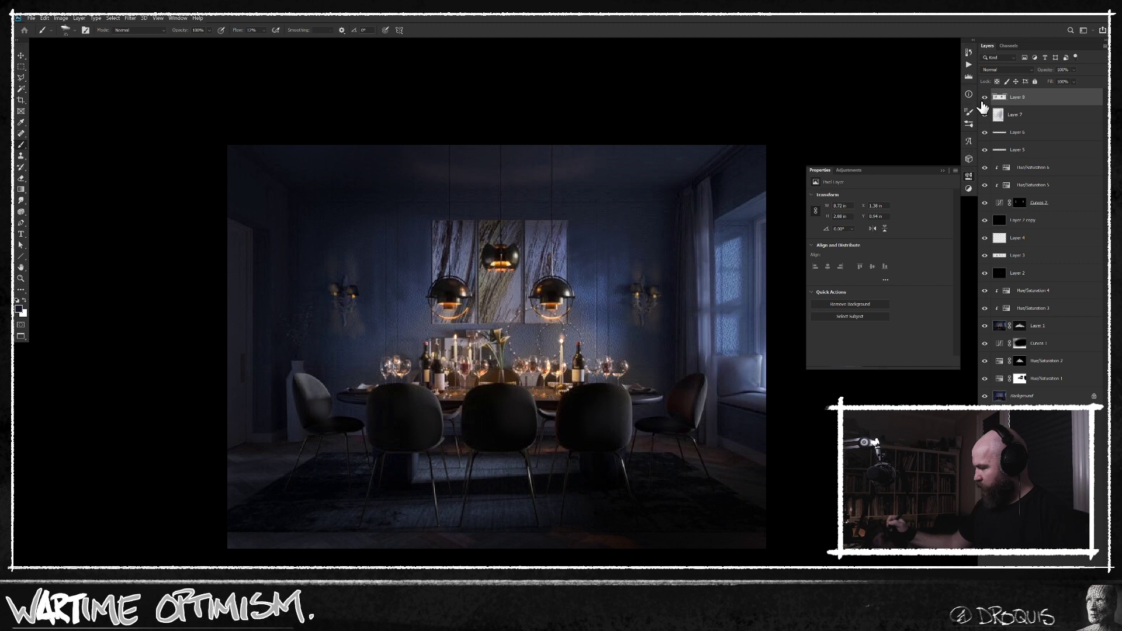
Compare the room with and without the new wall paint layer, examining the light at different magnifications.
left_click(986, 97)
left_click(985, 97)
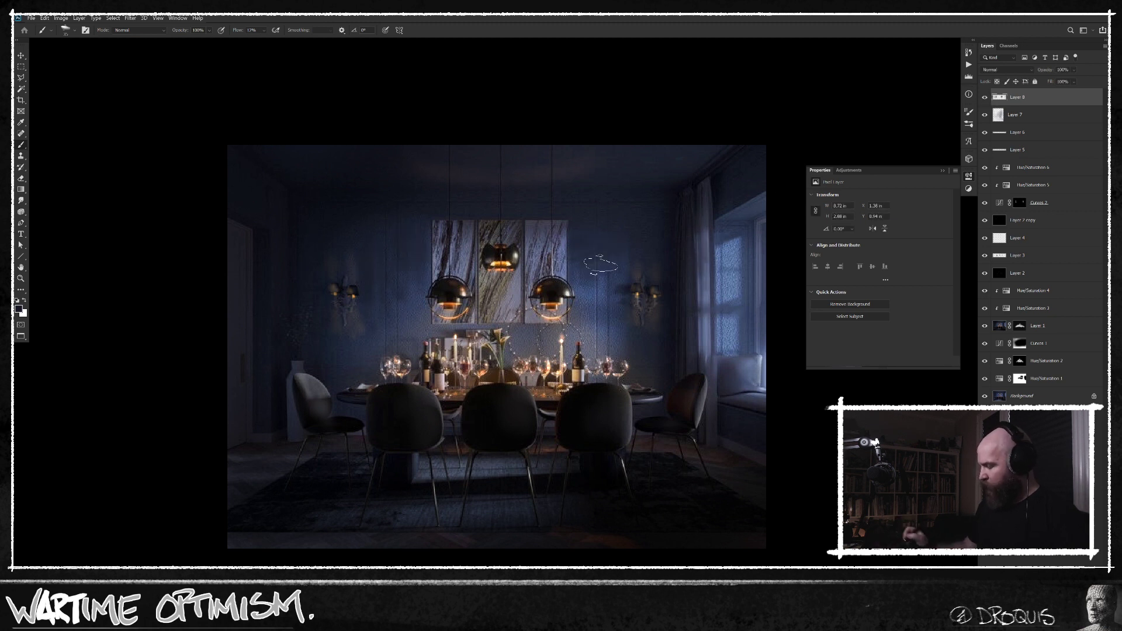
mouse_move(588, 366)
left_mouse_down()
mouse_move(632, 367)
mouse_move(607, 366)
left_mouse_up()
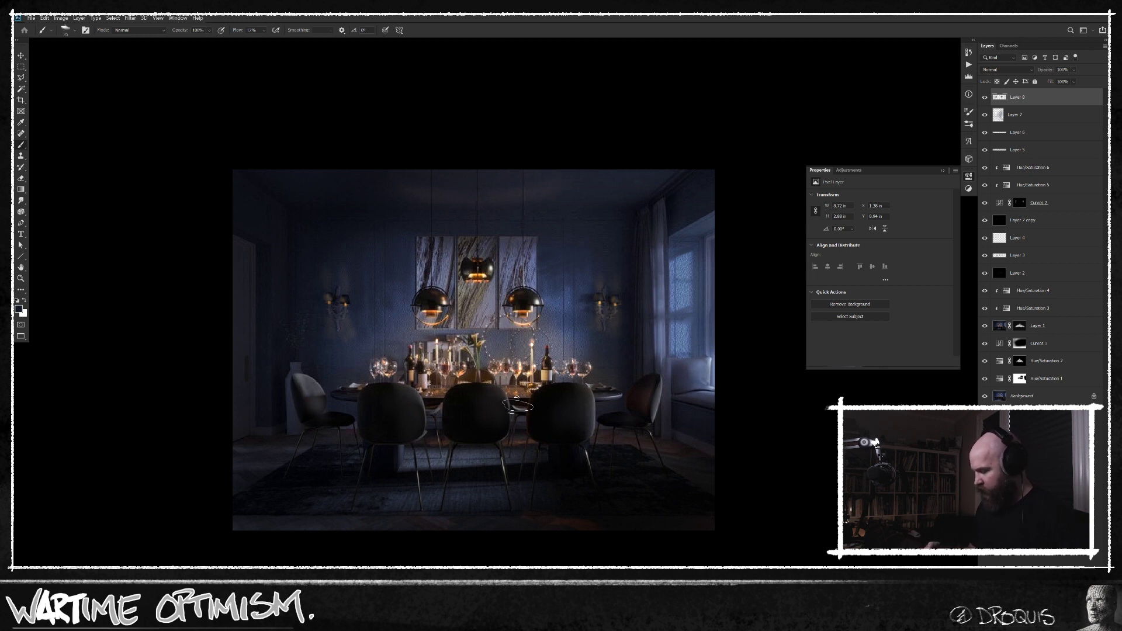
left_click(518, 394, "ctrl")
left_click(517, 394, "ctrl")
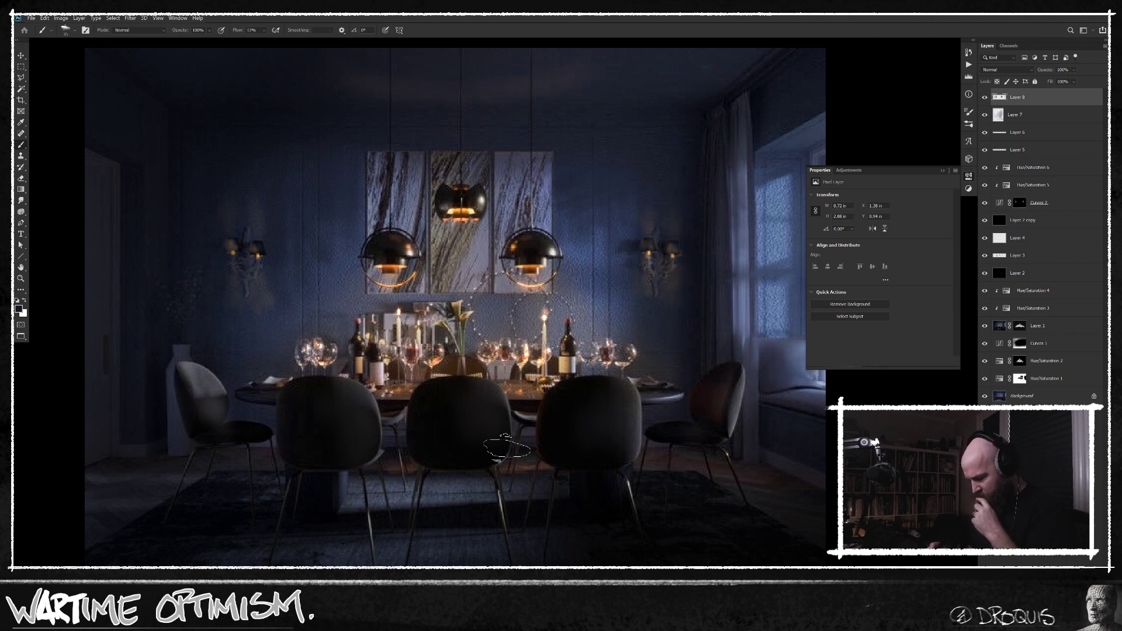
Add Hue/Saturation adjustment layers above the paint layers, raising the top one's saturation to +37 and lowering its lightness.
key("ctrl+u")
key("Return")
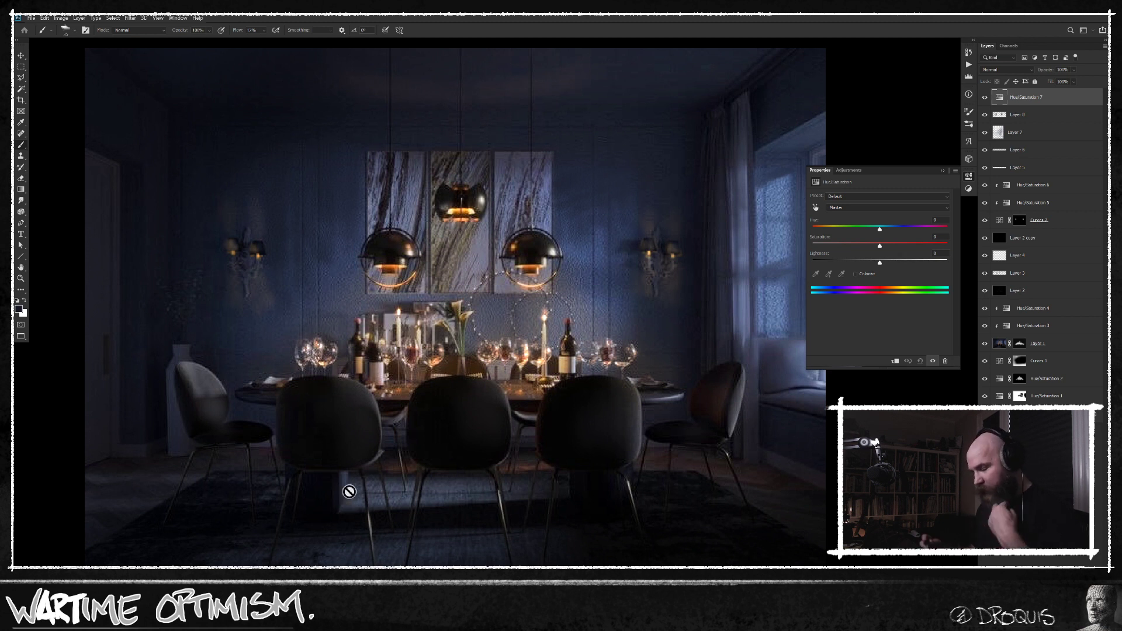
key("ctrl+u")
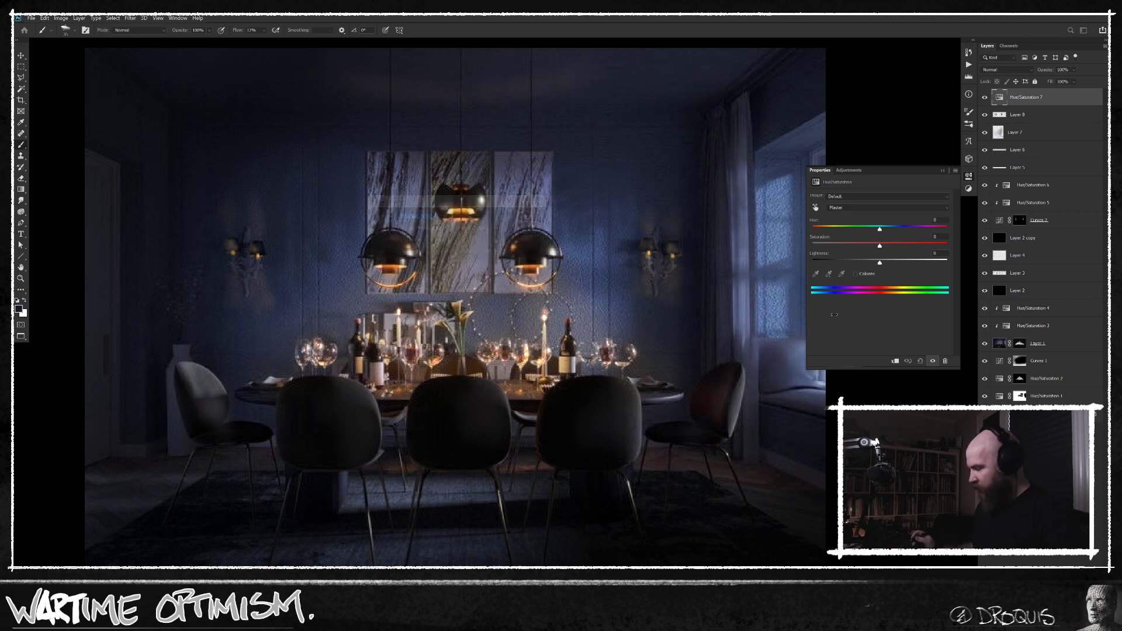
key("Return")
left_click_drag(880, 246, 909, 246)
left_click_drag(879, 262, 867, 263)
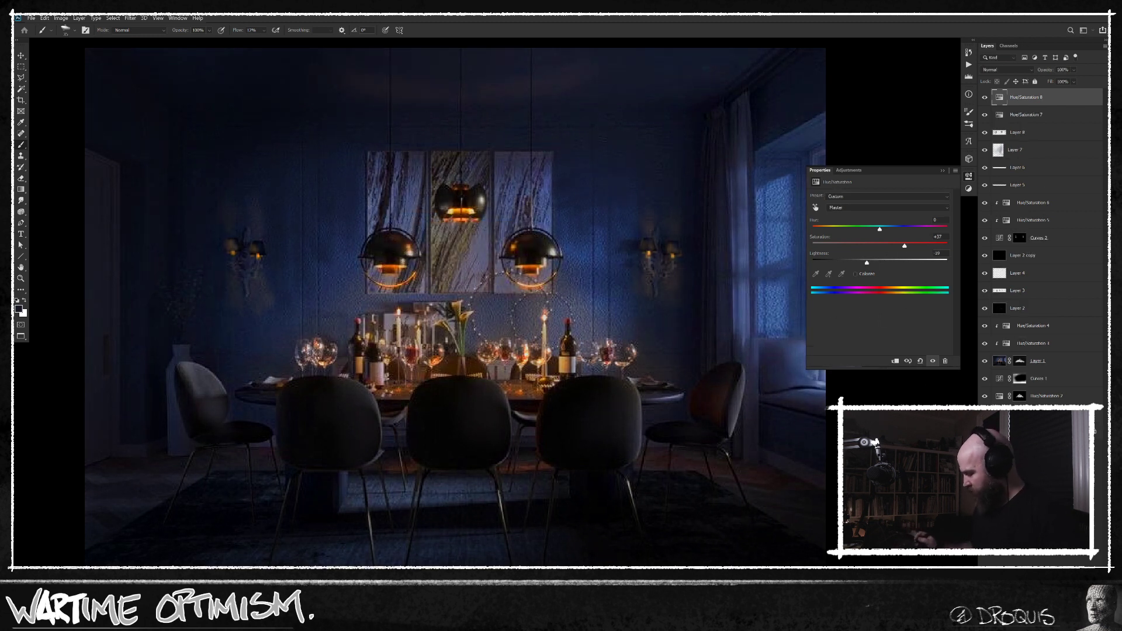
Hide the top Hue/Saturation adjustment behind a black mask and touch in the table glasses with a smaller white brush.
key("ctrl+i")
key("bracketleft")
key("bracketleft")
key("x")
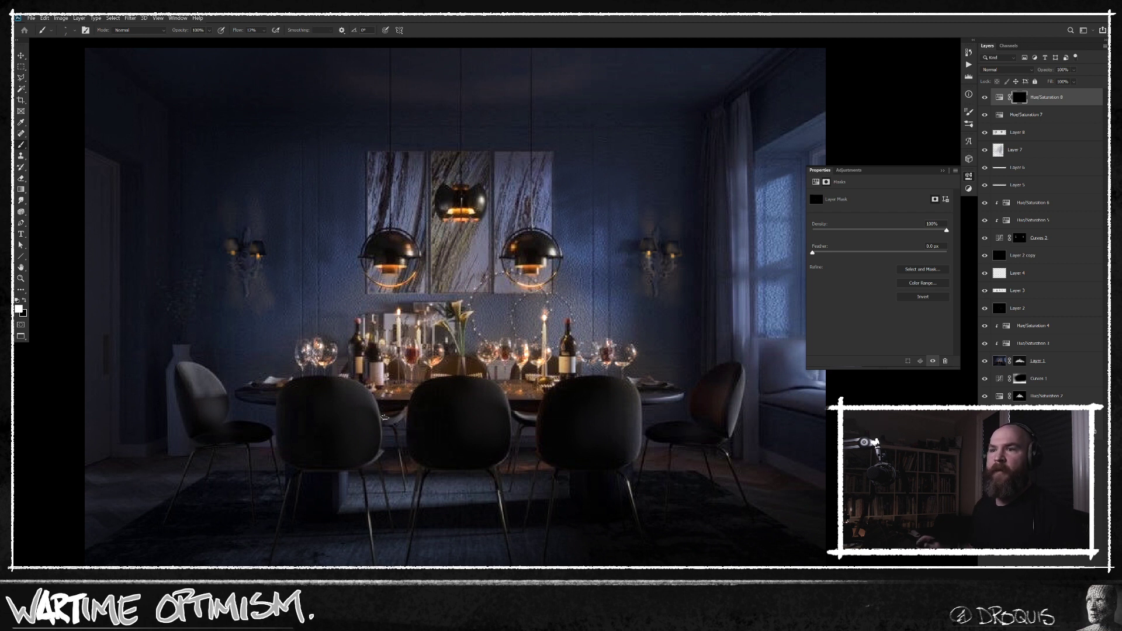
left_click_drag(617, 358, 592, 380)
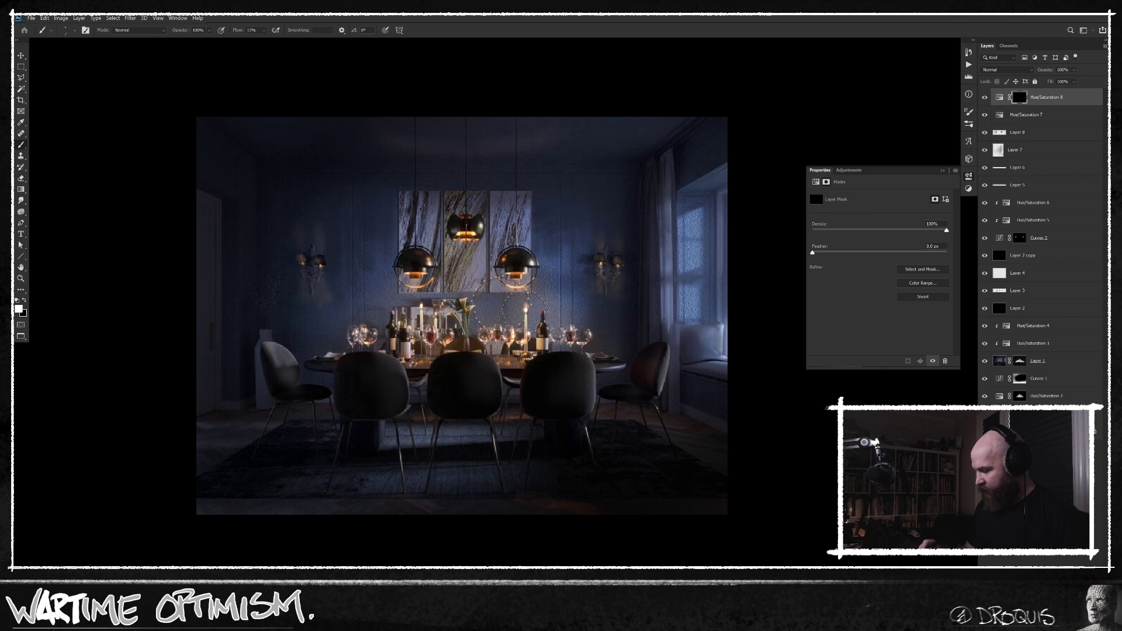
scroll(439, 370, "up", 1)
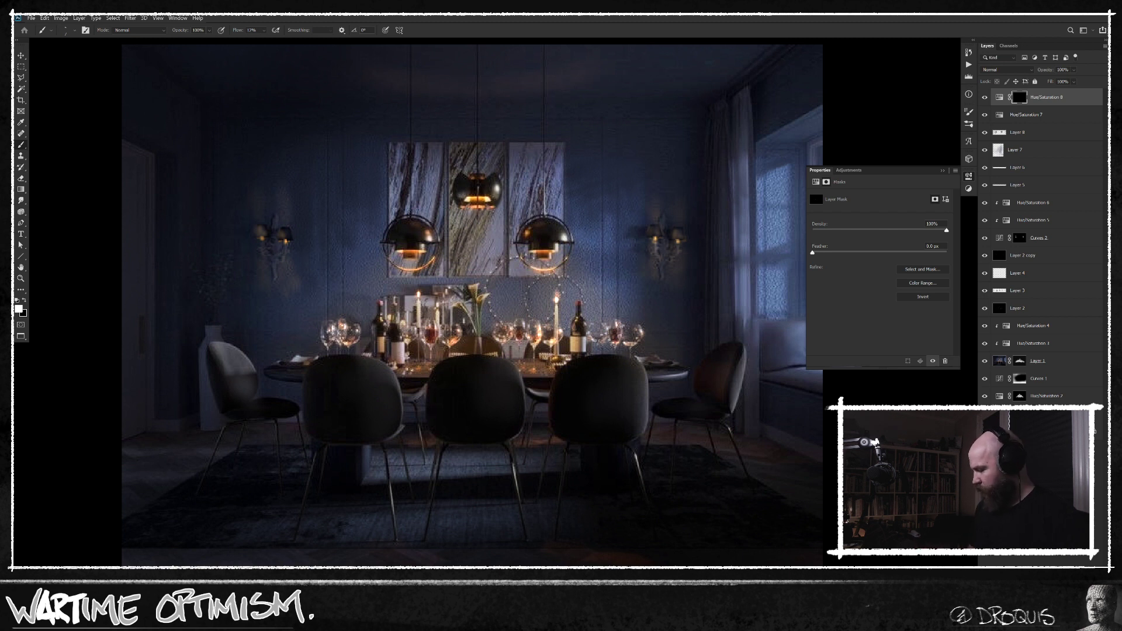
Create another new top layer, sample a dark reddish tone, and paint small strokes on the wine glasses along the table.
key("ctrl+shift+alt+n")
left_click(433, 334, "alt")
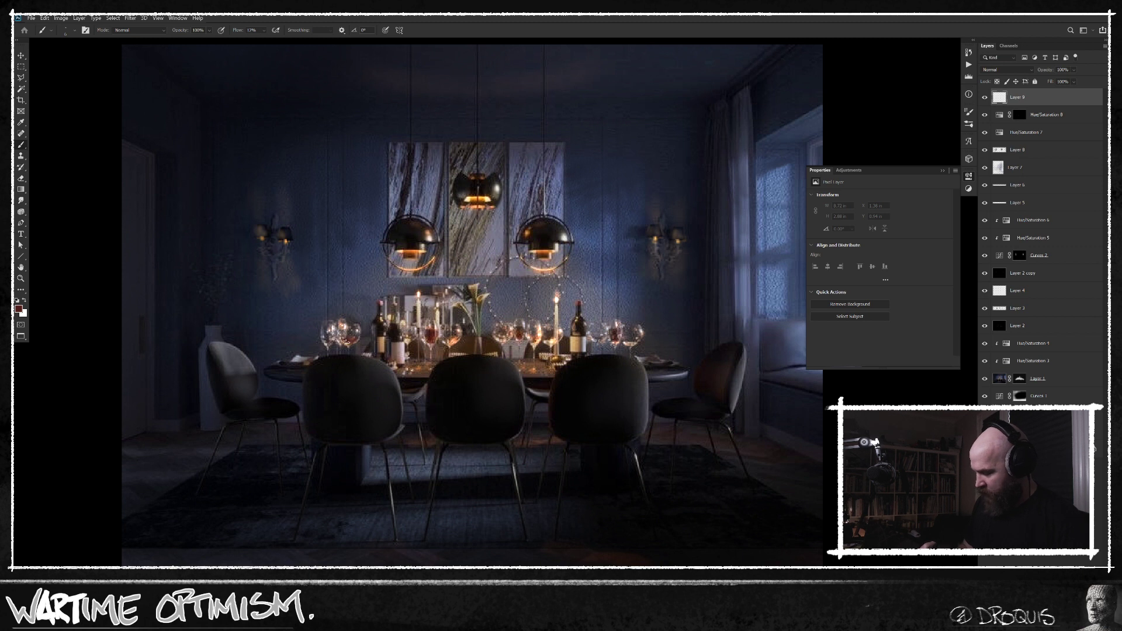
left_click_drag(356, 339, 347, 340)
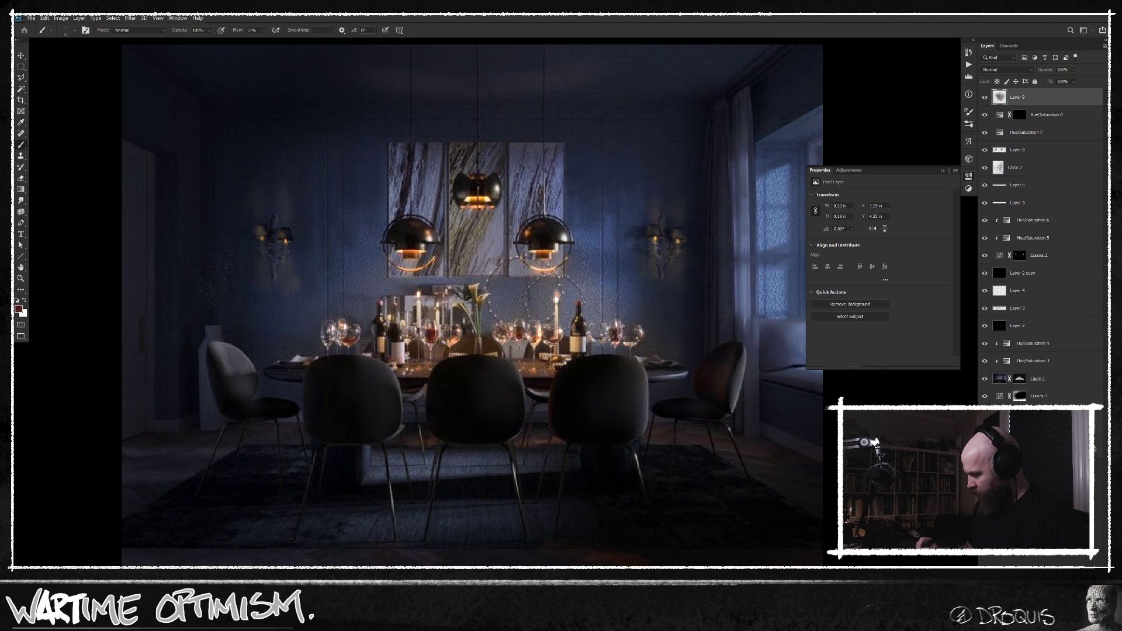
left_click_drag(549, 340, 558, 341)
left_click(436, 338, "alt")
left_click(553, 340, "alt")
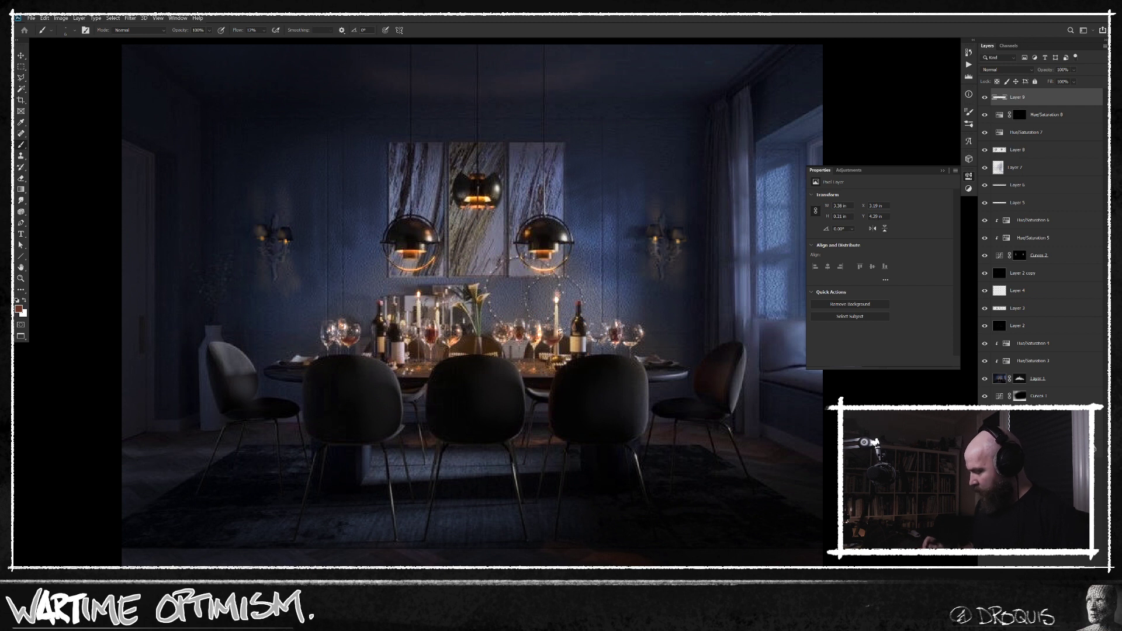
Compare the original background image with the full edit by isolating the Background layer and restoring all layers.
scroll(584, 420, "down", 1)
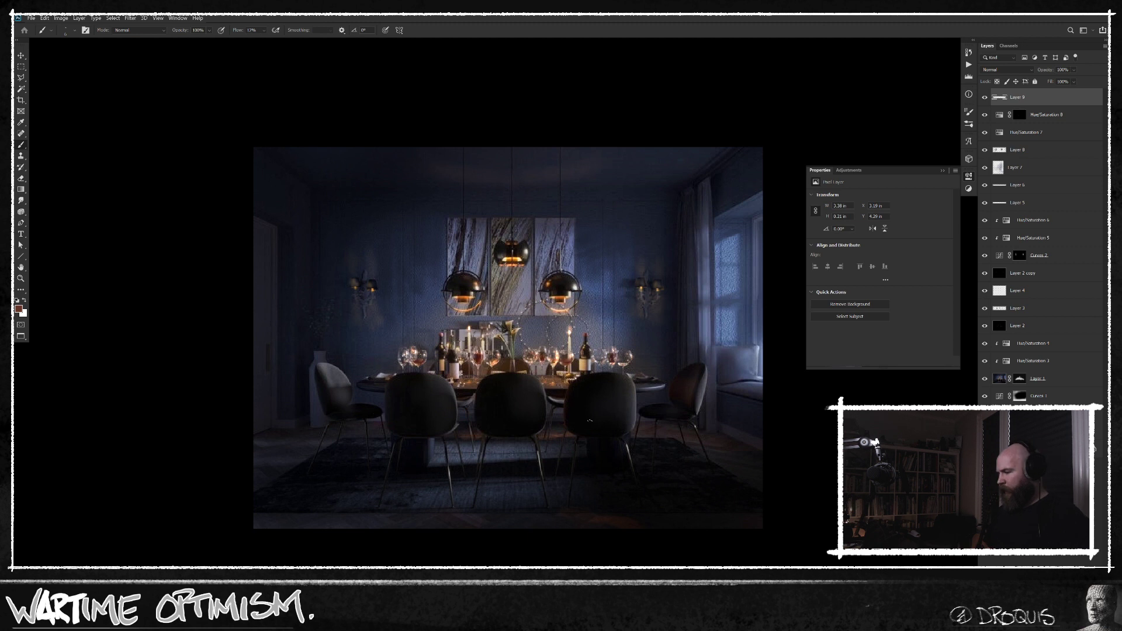
left_click(1029, 449)
left_click(984, 449, "alt")
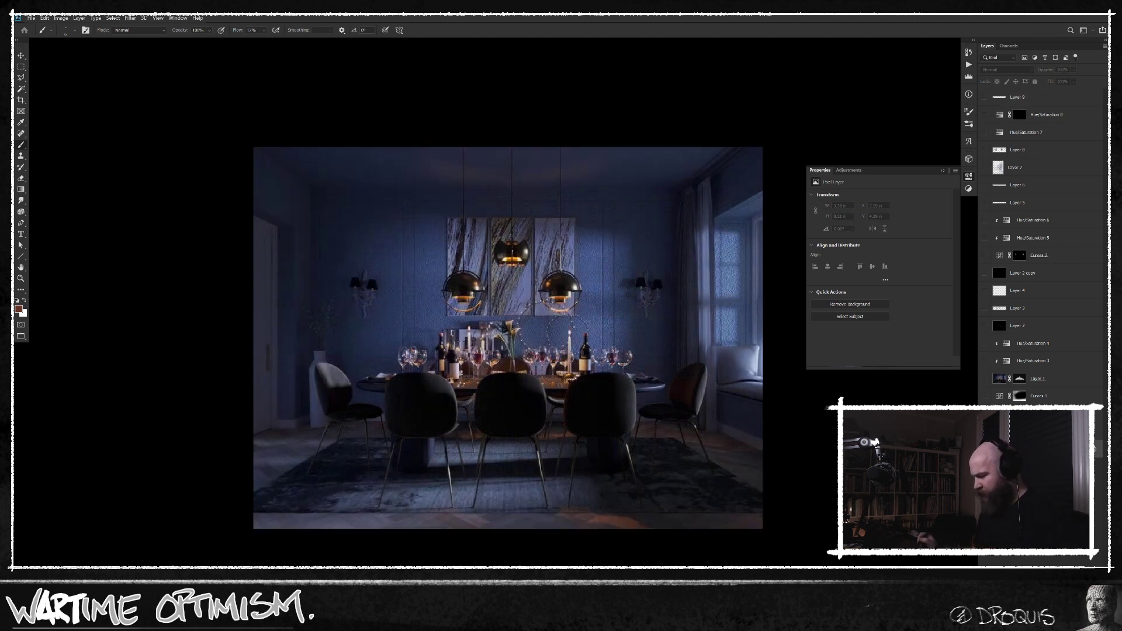
left_click(985, 449, "alt")
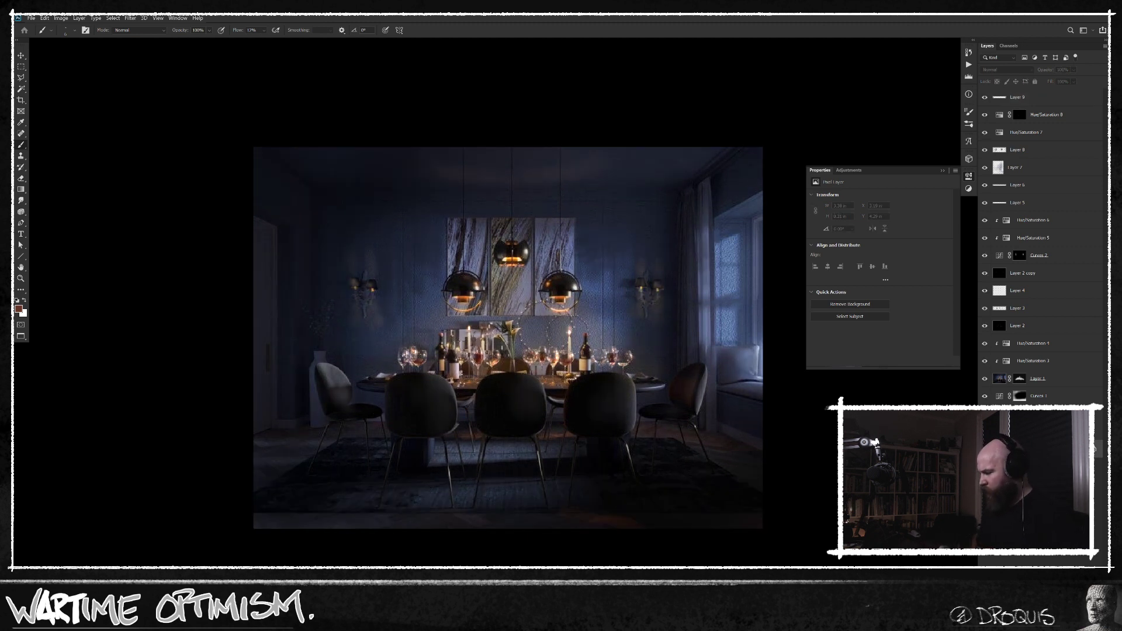
scroll(764, 464, "right", 3)
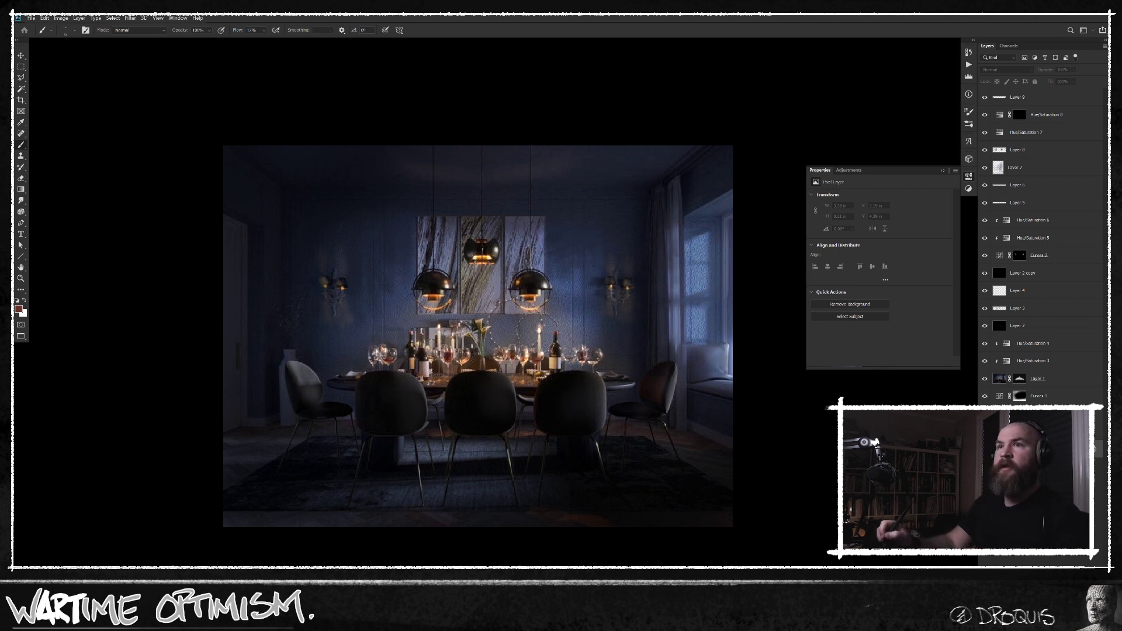
Switch to the Chrome browser and search Google Images for "moonlit interior room".
left_click_drag(14, 106, 452, 72)
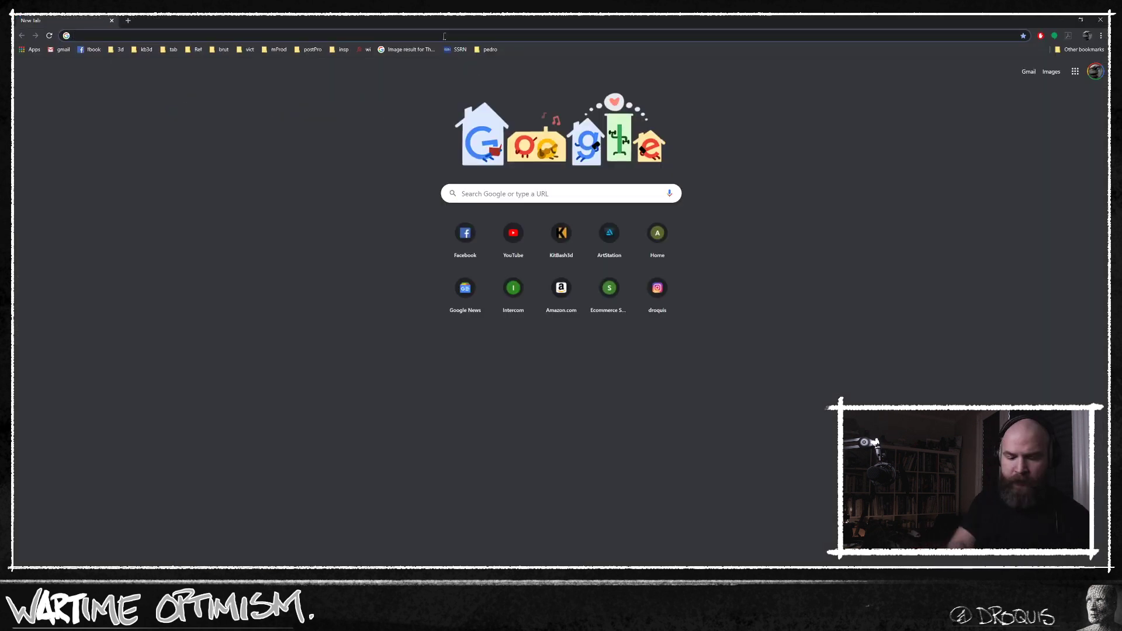
type("moonlit iunmterior")
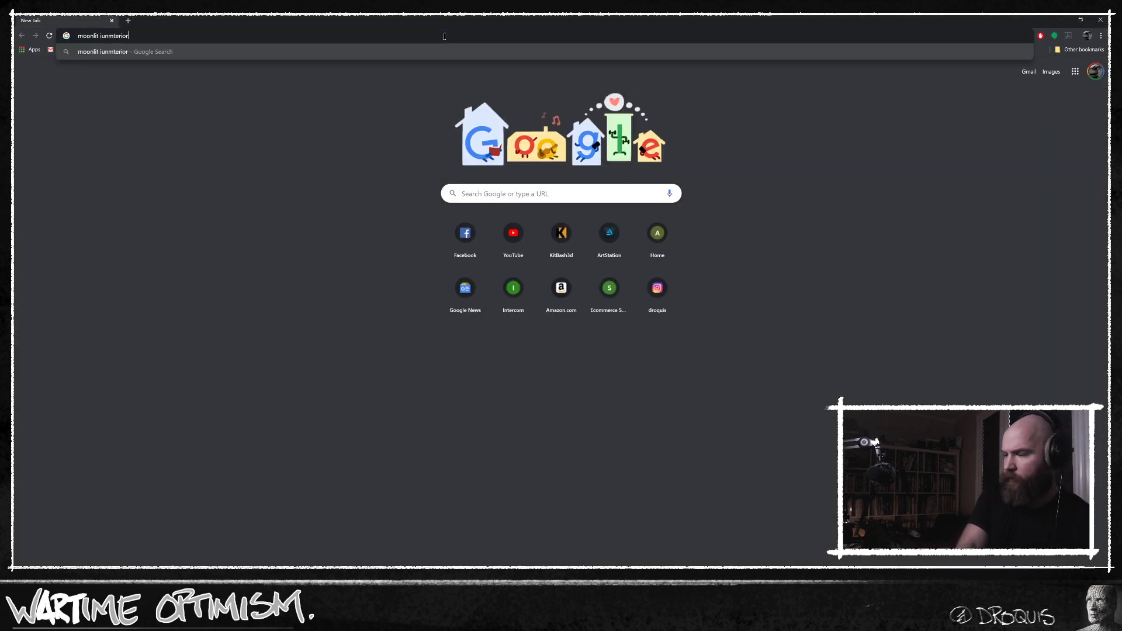
key("ctrl+a")
key("BackSpace")
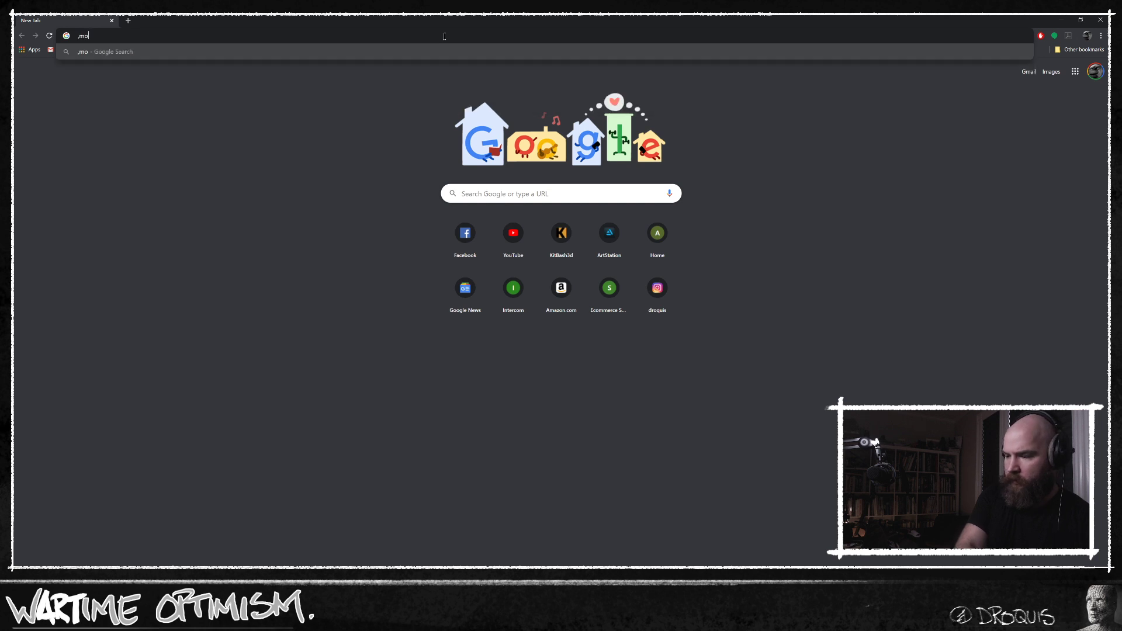
type("moonl")
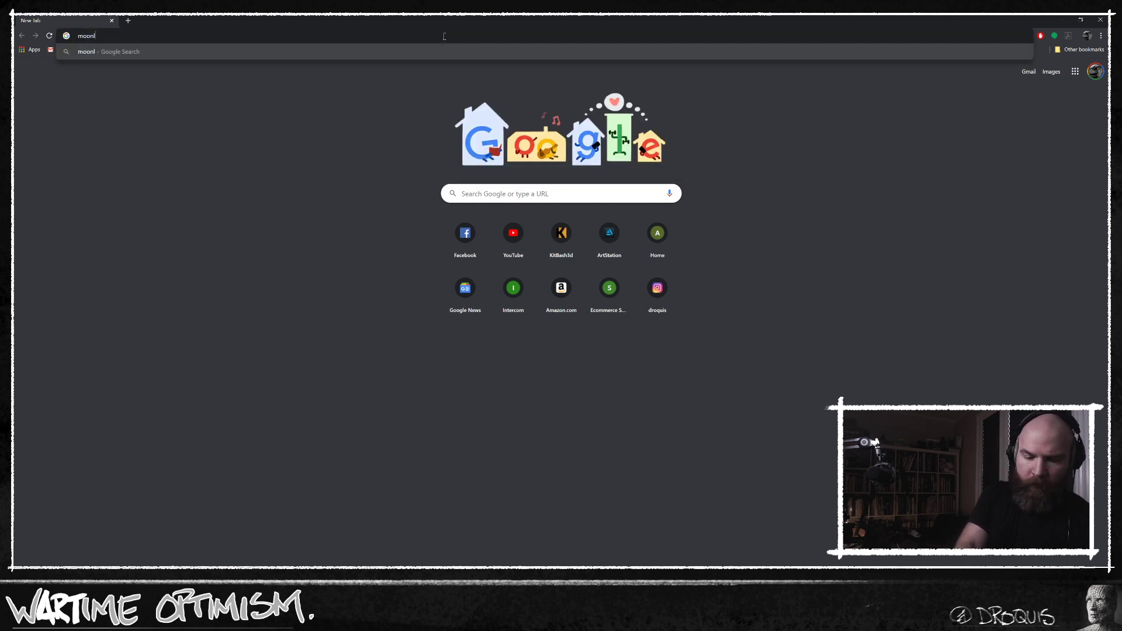
type("it interior room")
key("Return")
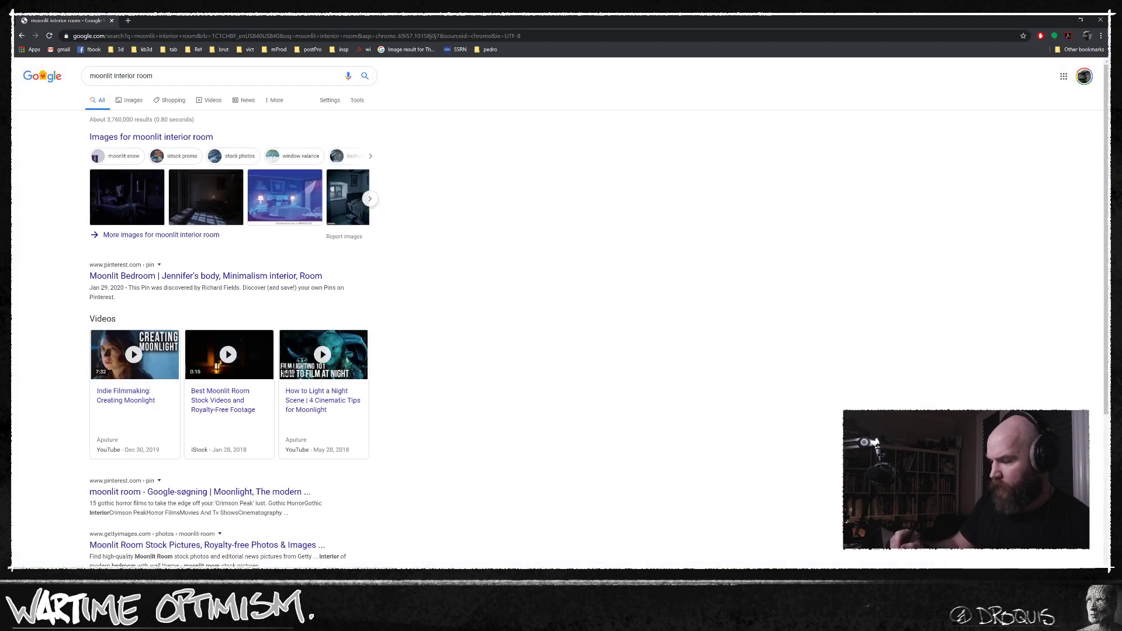
left_click(134, 101)
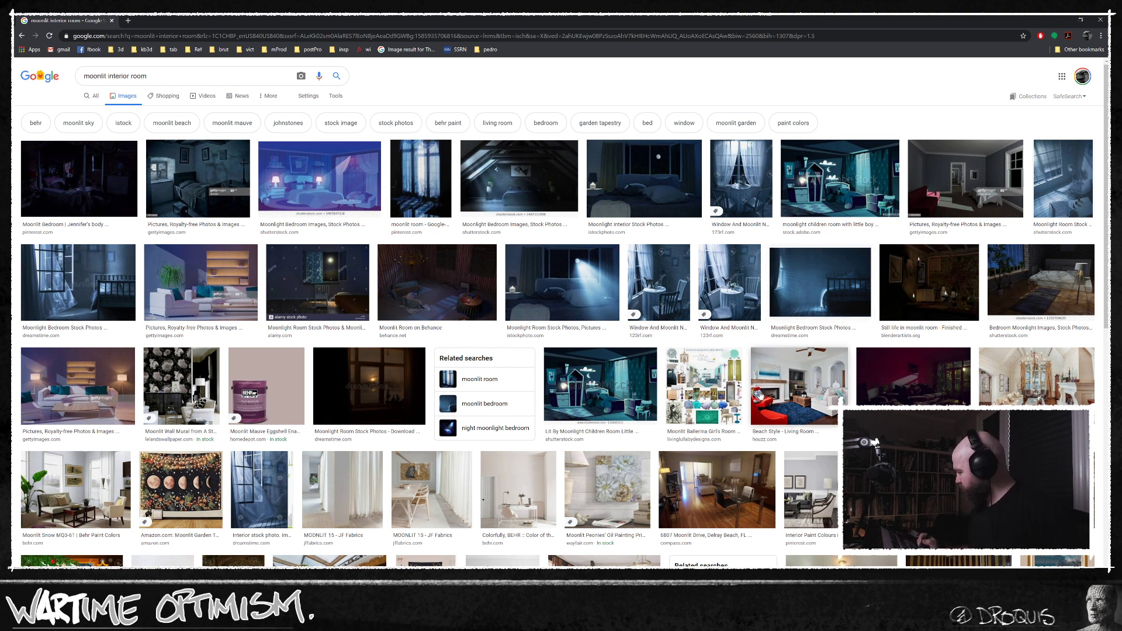
Preview the Shutterstock moonlight room and the related Dreamstime night interior, and browse further results for lighting references.
left_click(1062, 202)
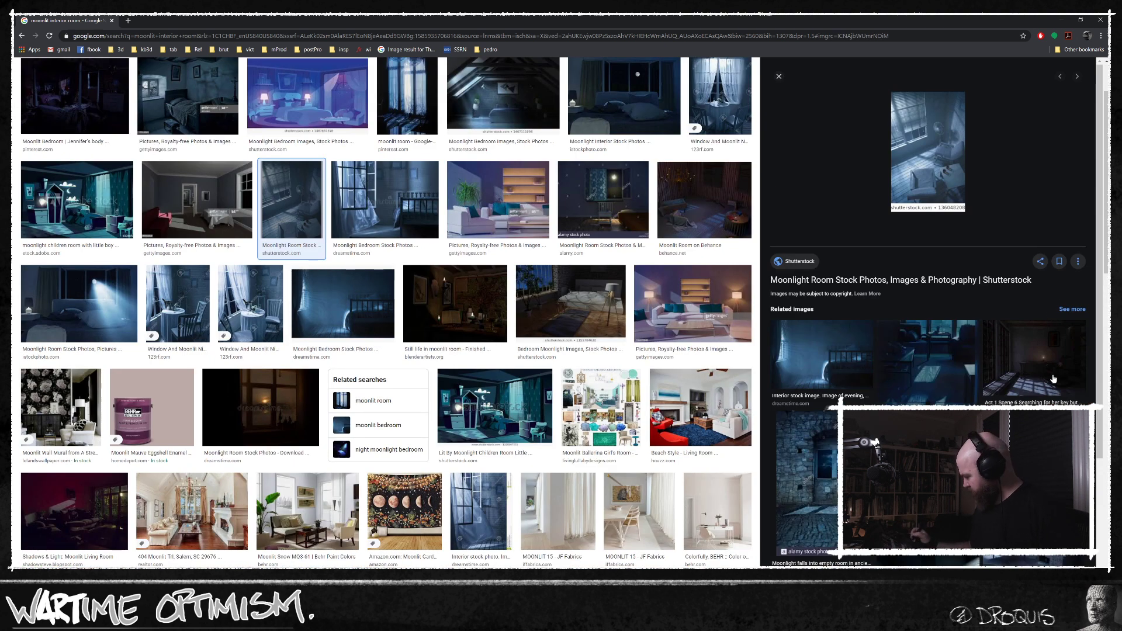
left_click(827, 372)
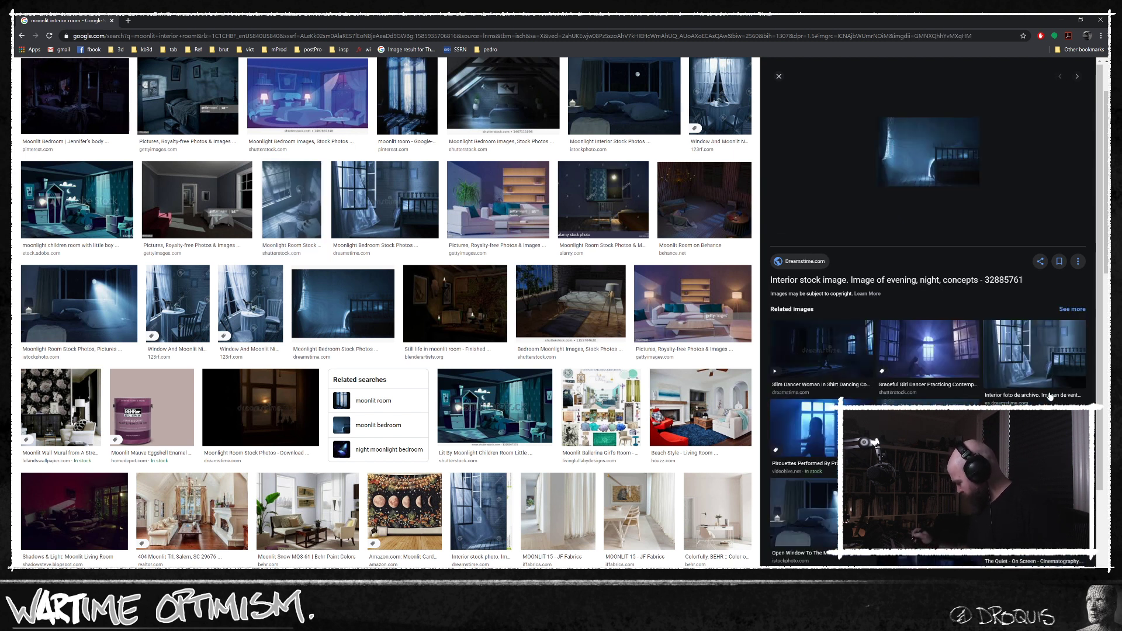
scroll(1096, 375, "down", 2)
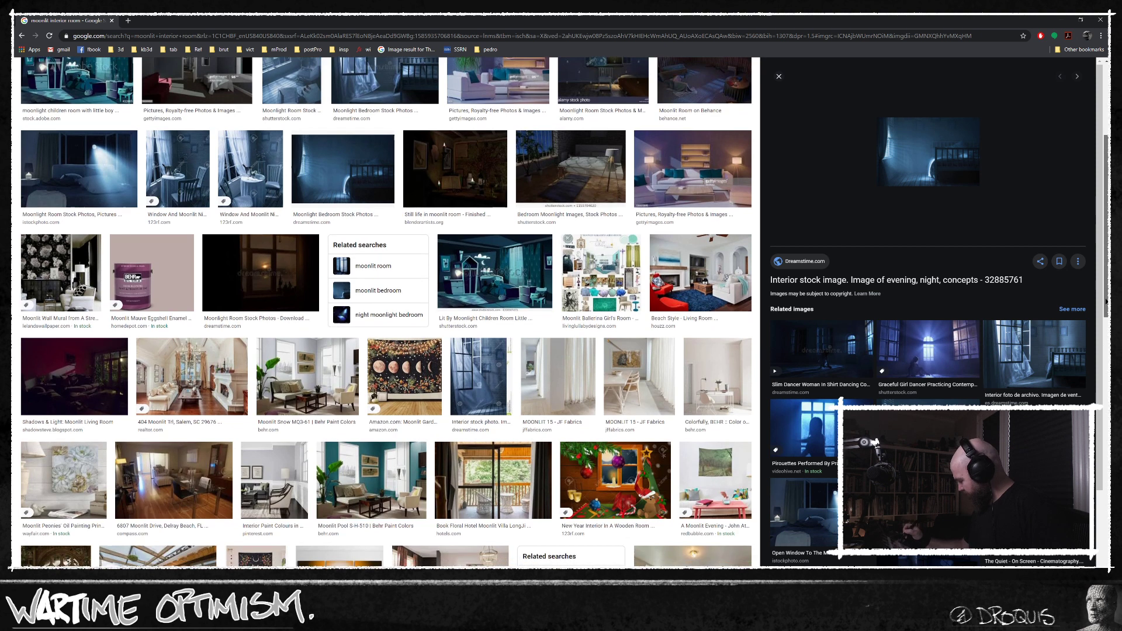
Preview the related Shutterstock office interior in moonlight and open its stock photo page.
left_click_drag(1098, 376, 1097, 490)
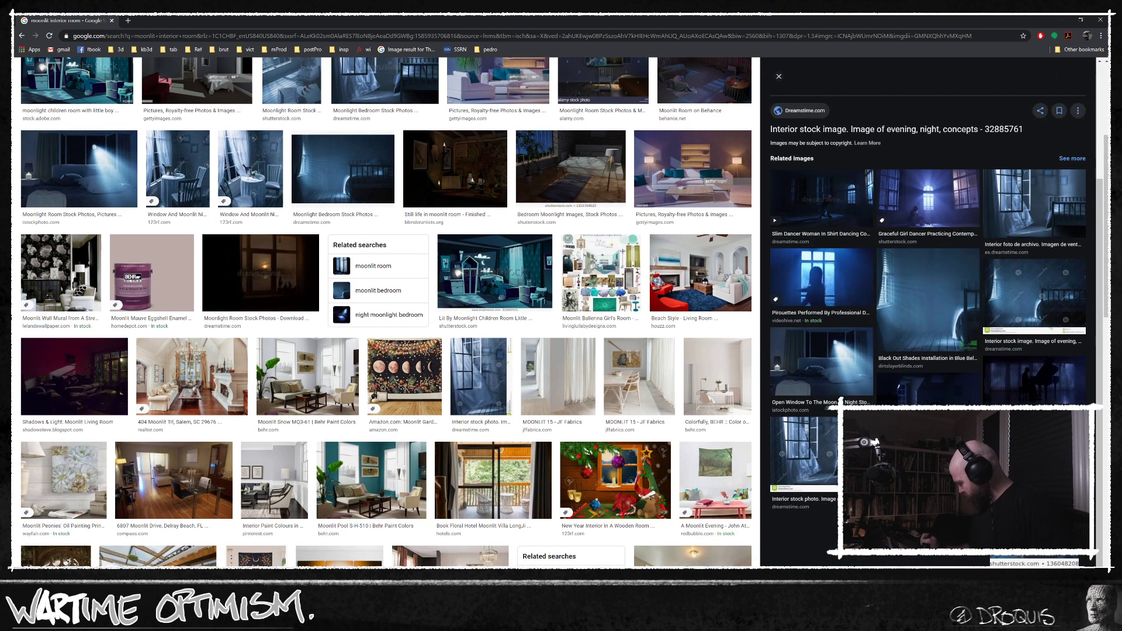
left_click(1033, 297)
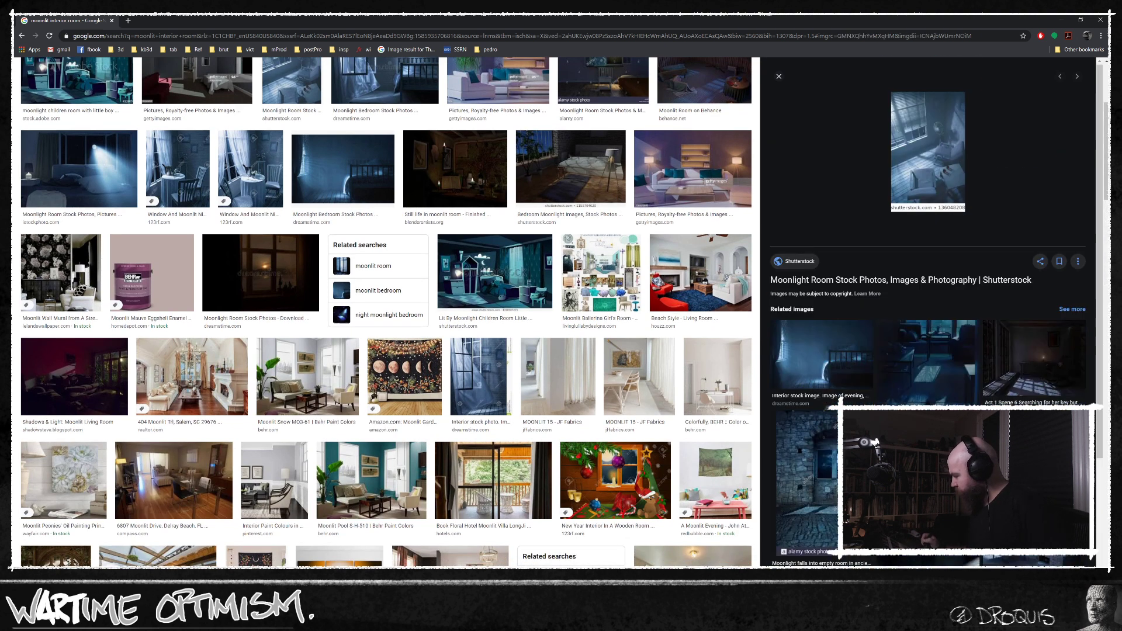
left_click(951, 165)
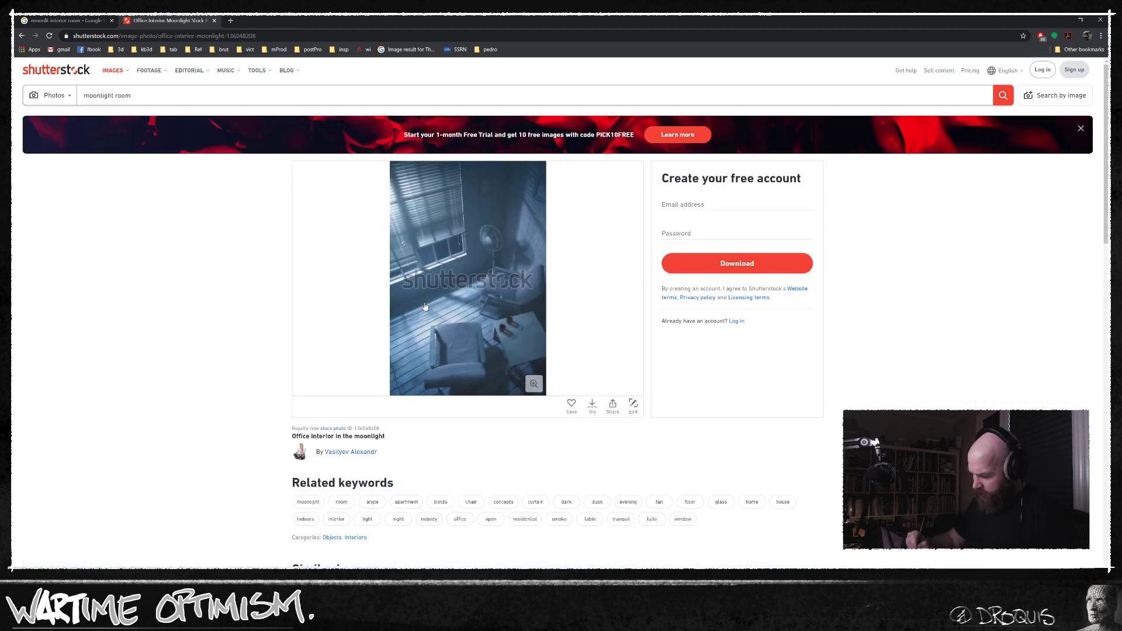
Return to the Google results and run an image search for "moonlit landscape".
left_click(64, 20)
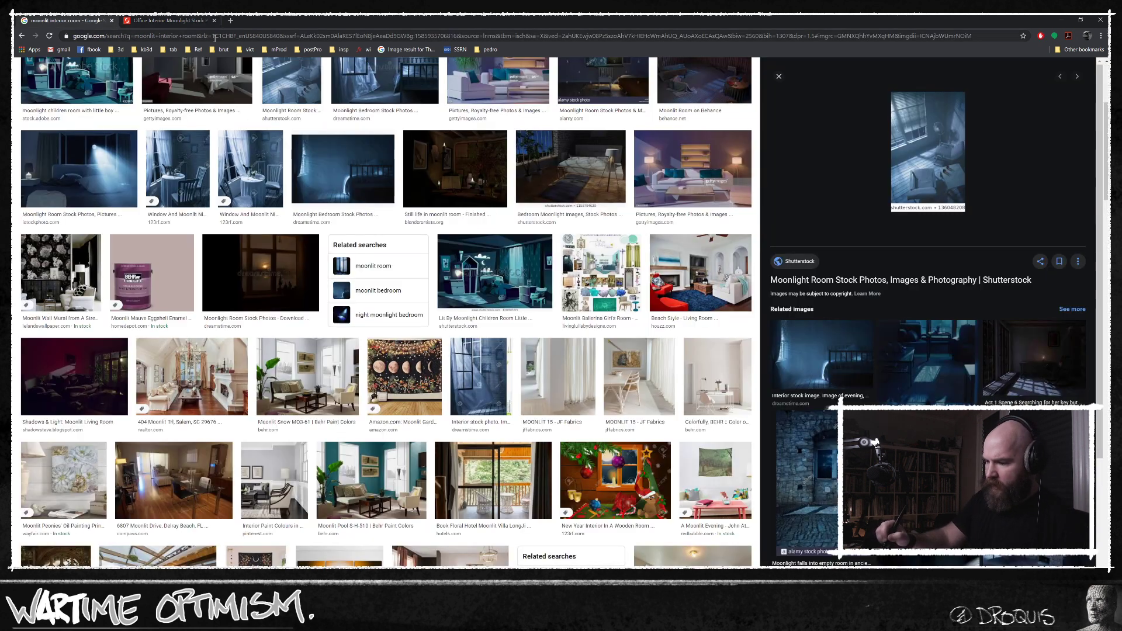
left_click(211, 37)
type("moonlit")
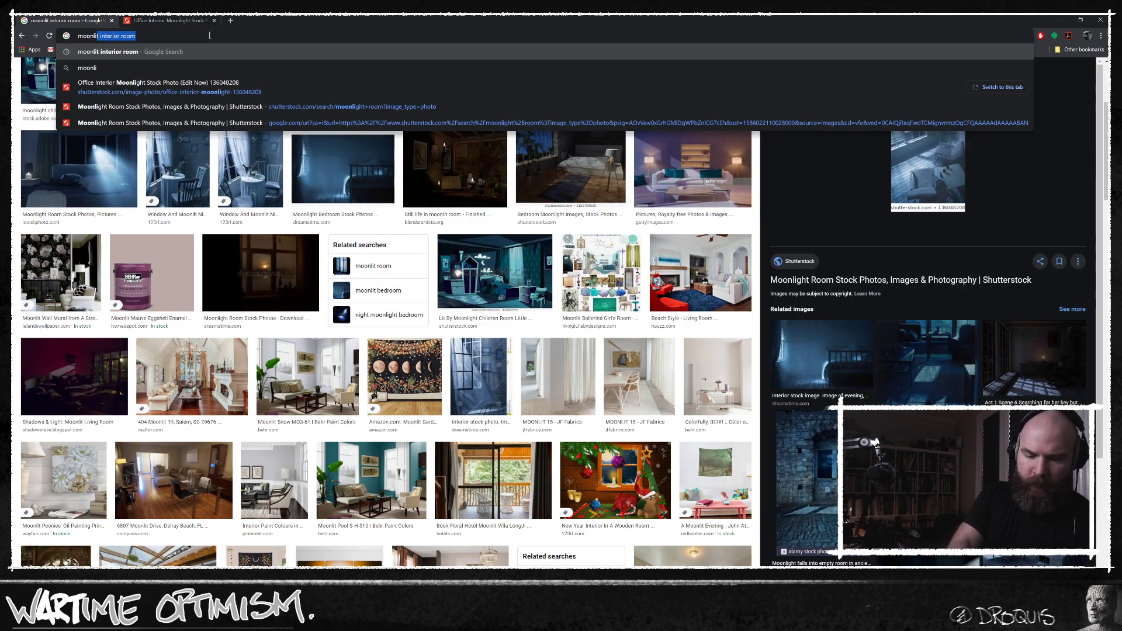
type(" landscape")
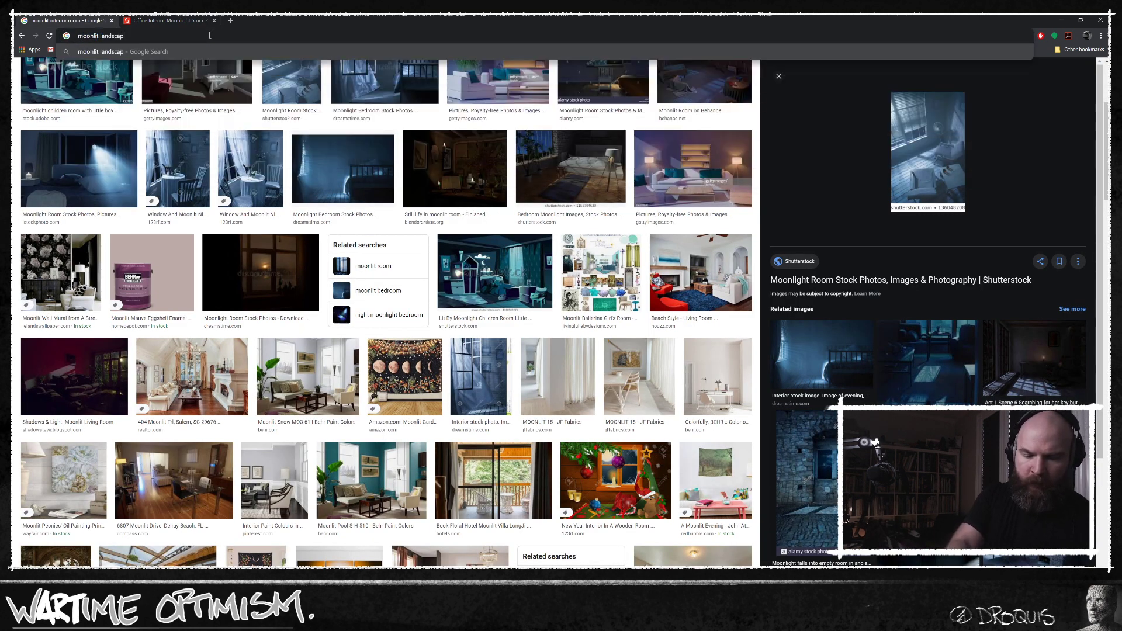
key("Return")
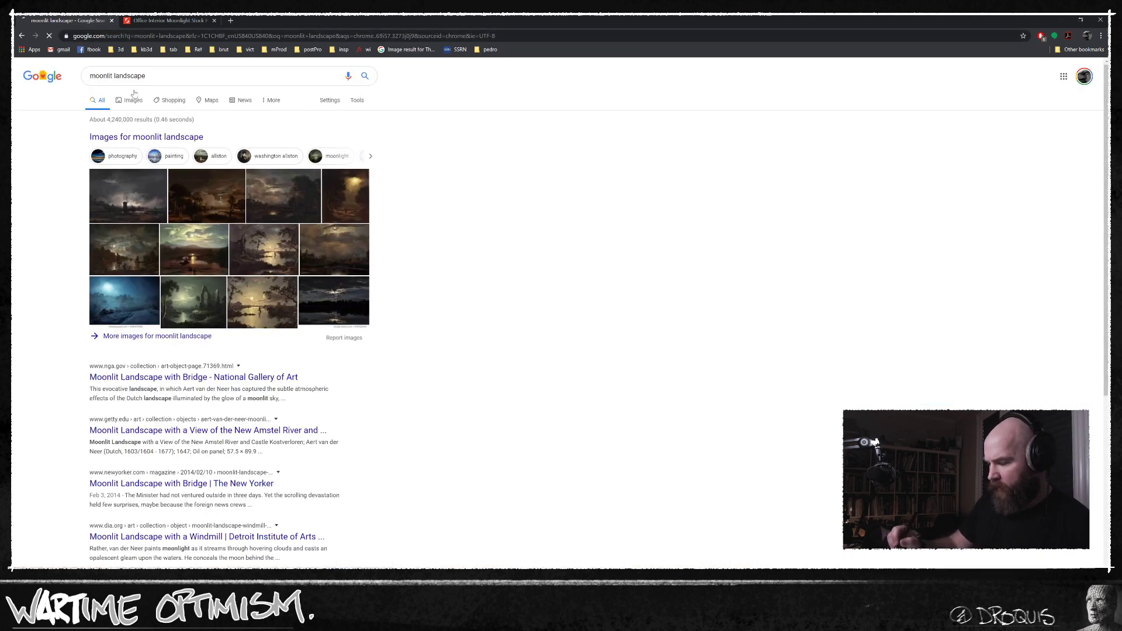
left_click(134, 94)
Refine the image search to "moonlit landscape photography" and browse the results for lighting references.
left_click(185, 74)
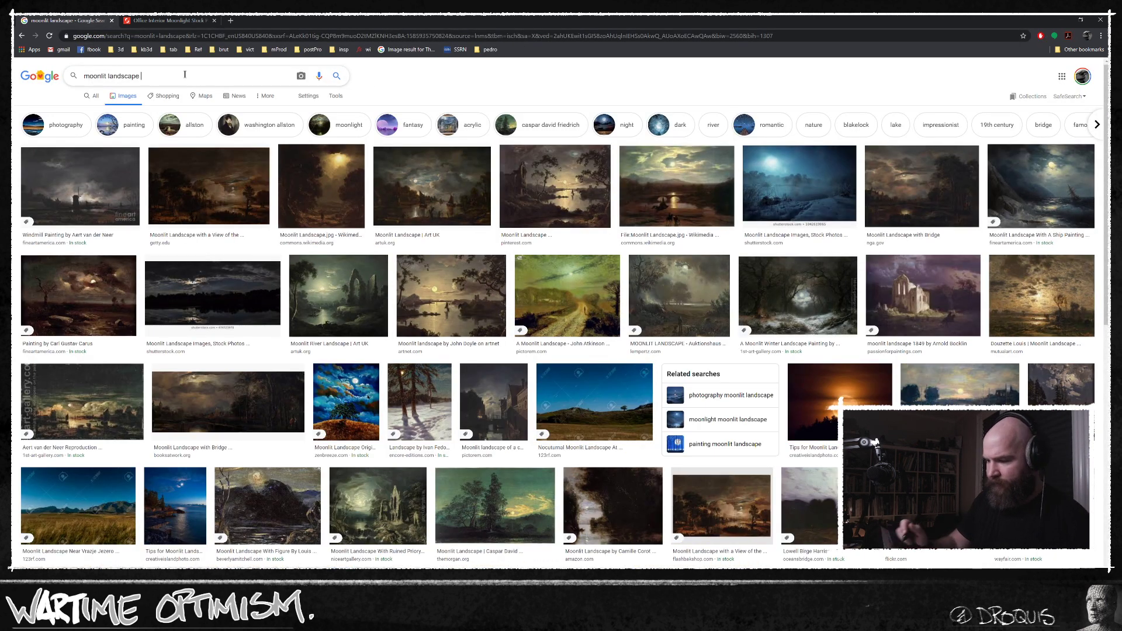
type("photography")
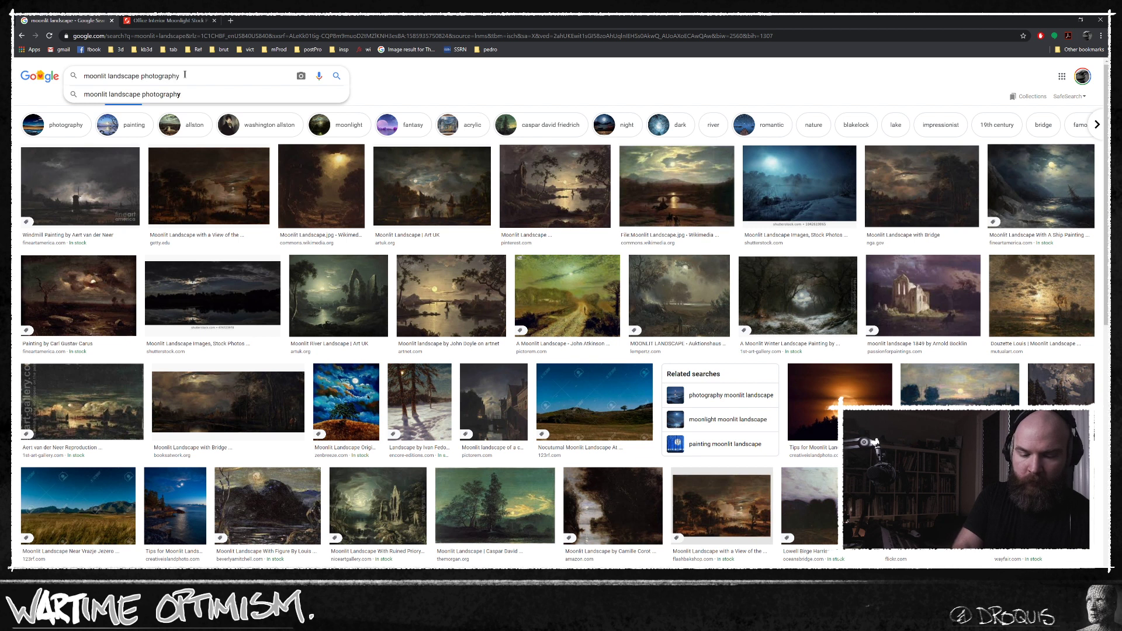
key("Return")
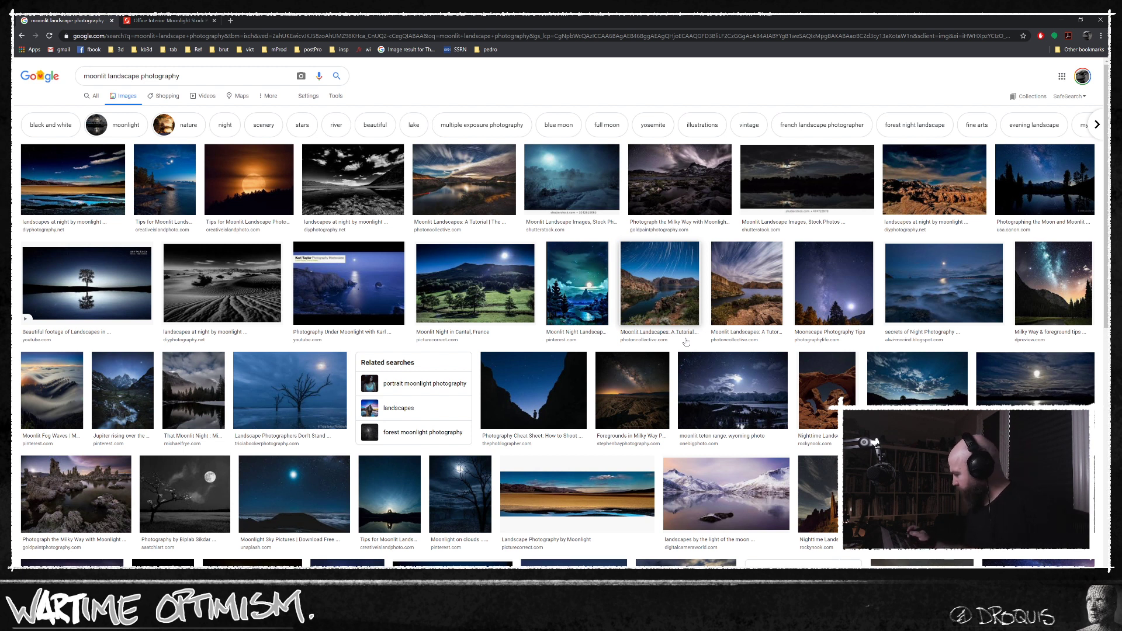
scroll(686, 342, "down", 1)
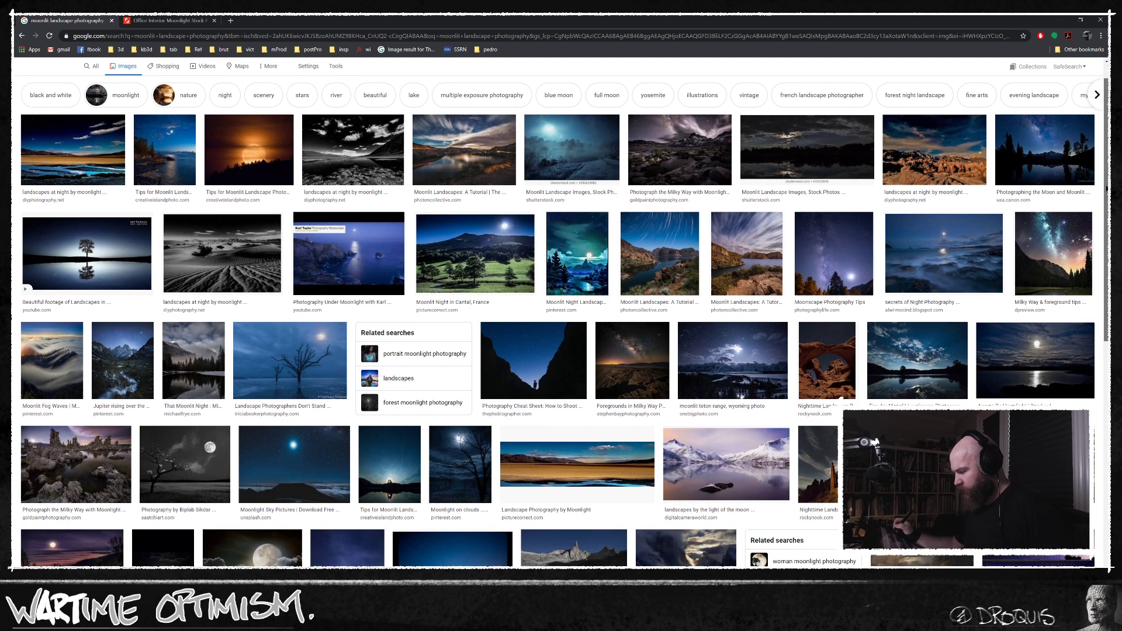
left_click_drag(1107, 188, 1105, 240)
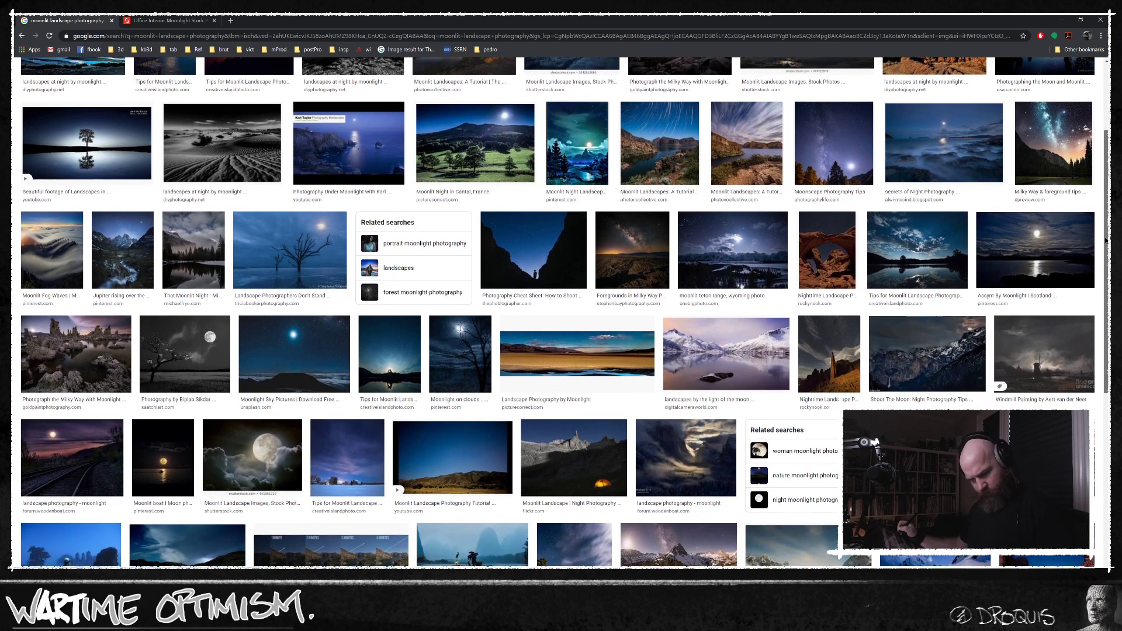
scroll(1105, 240, "down", 3)
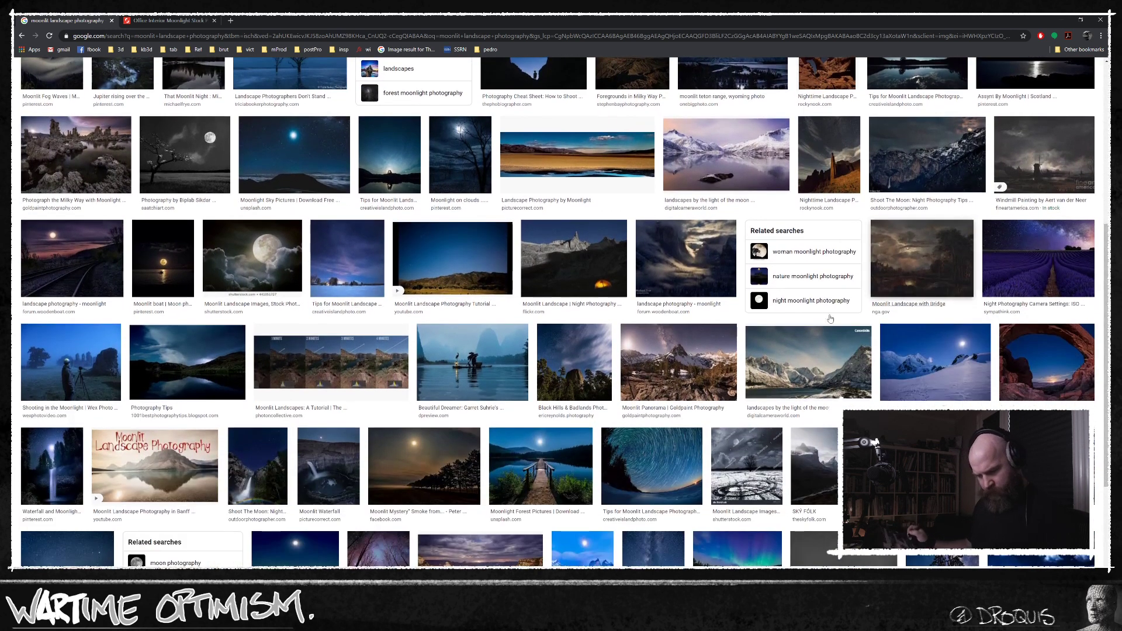
Preview the "Shooting in the Moonlight" photo of a photographer with a tripod and open its Wex Photo Video article.
left_click(73, 370)
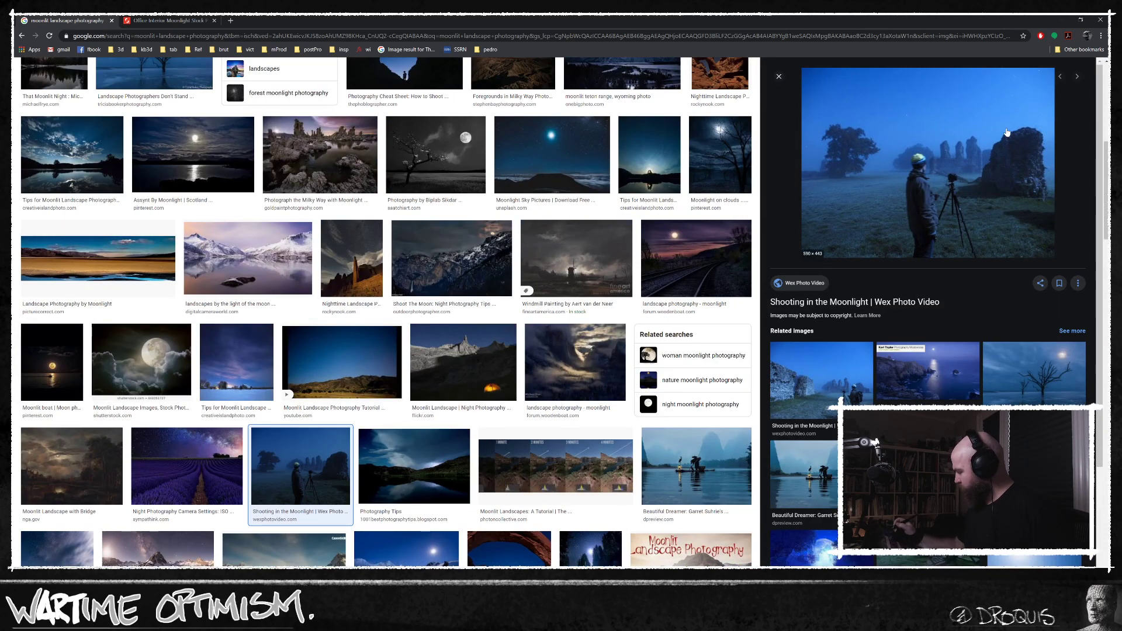
left_click(979, 185)
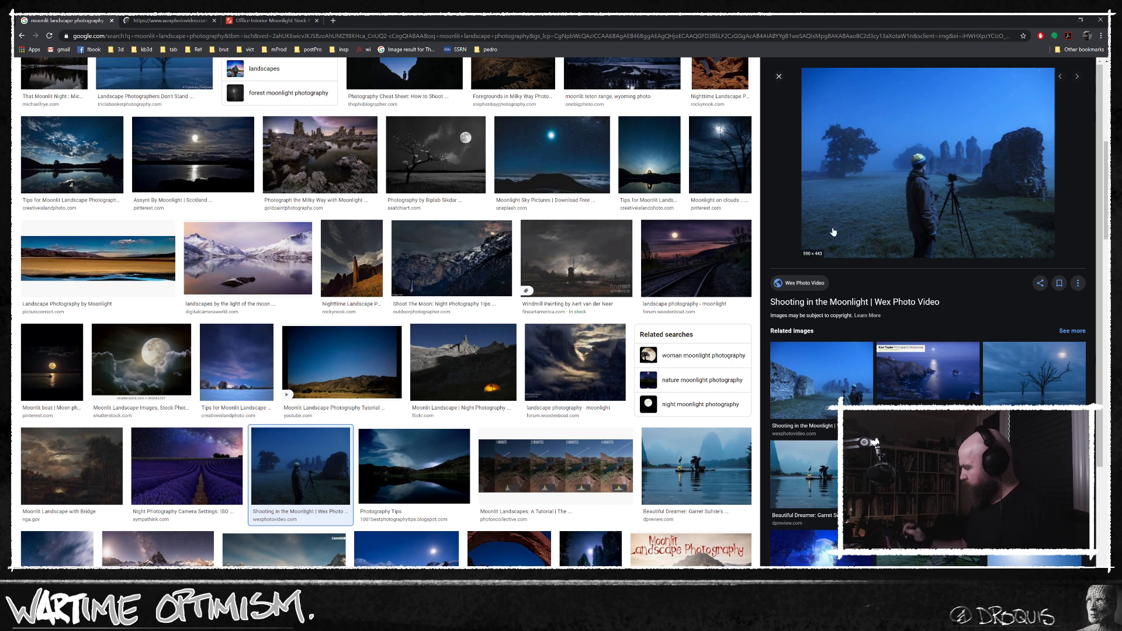
left_click(170, 21)
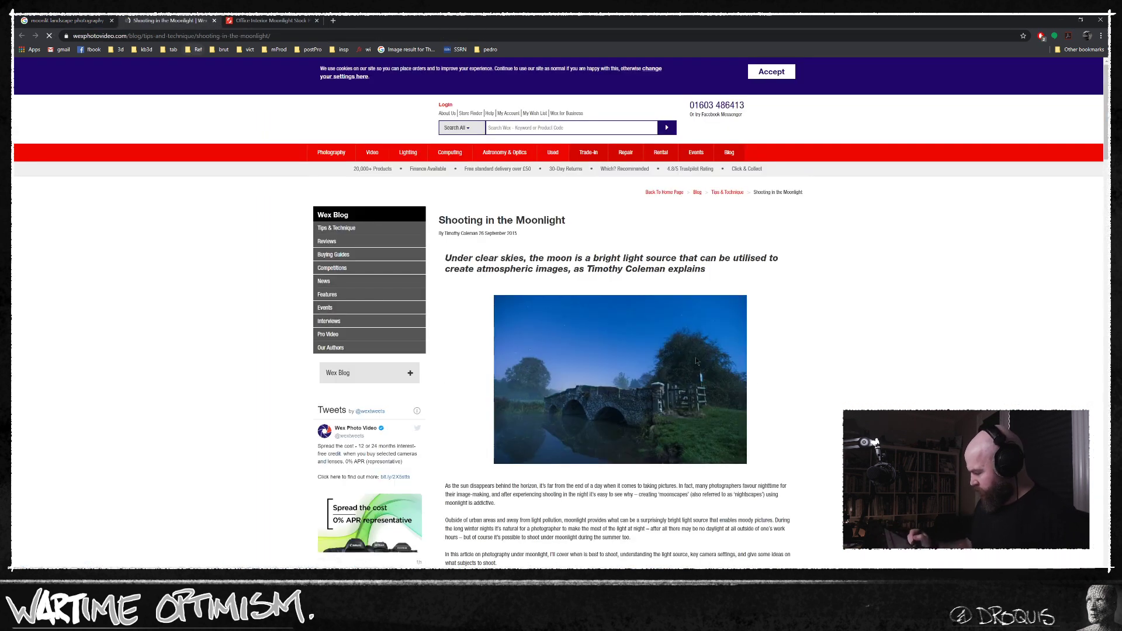
Examine the article's moonlit photographs from the ruins to the wooden gate for sky colour, shadows and moon position.
scroll(561, 310, "down", 8)
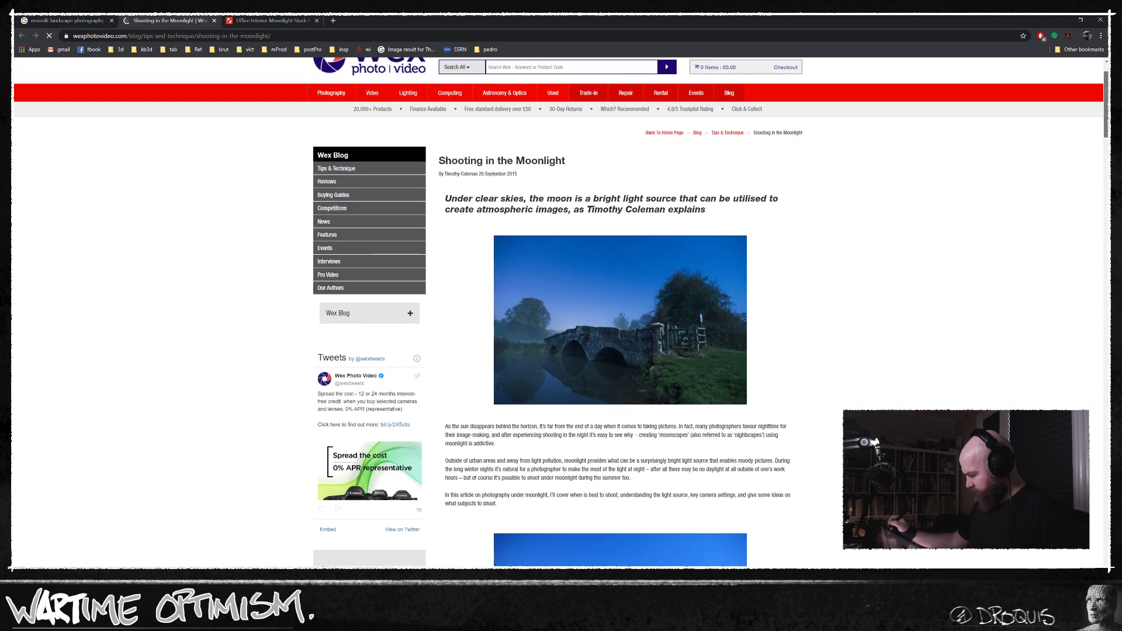
scroll(739, 261, "down", 1)
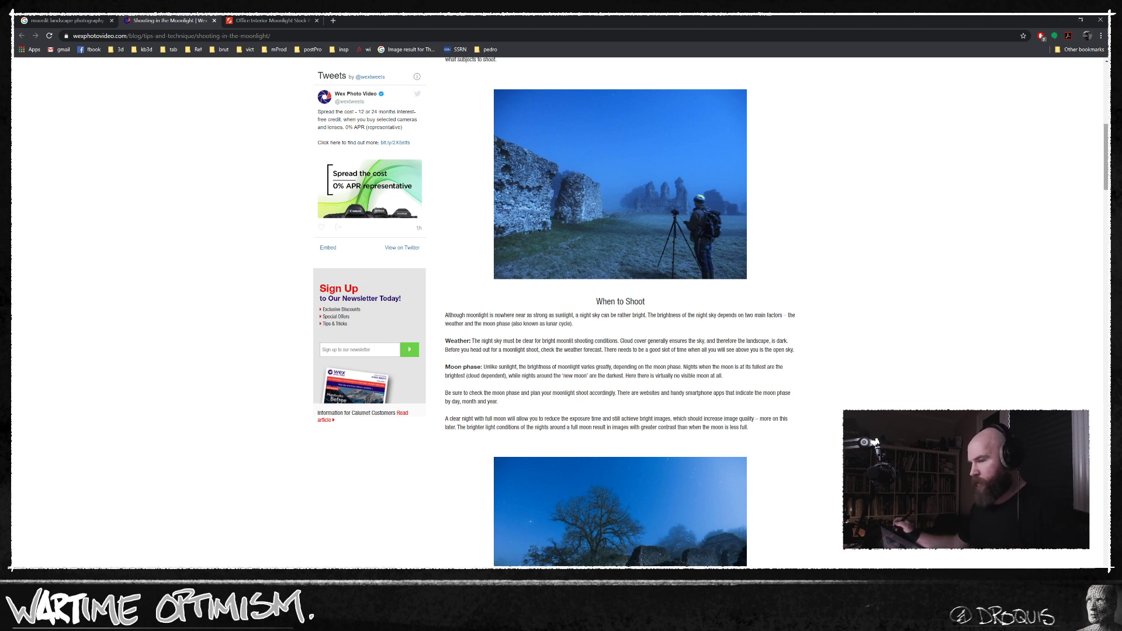
left_click_drag(1105, 148, 1103, 186)
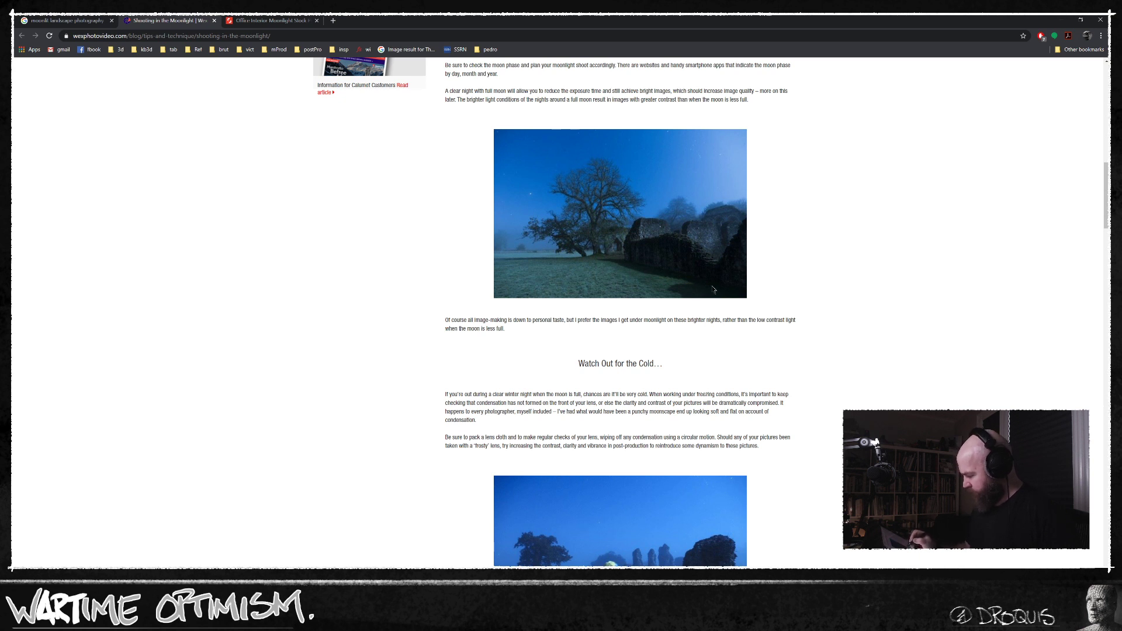
left_click_drag(1102, 199, 1102, 222)
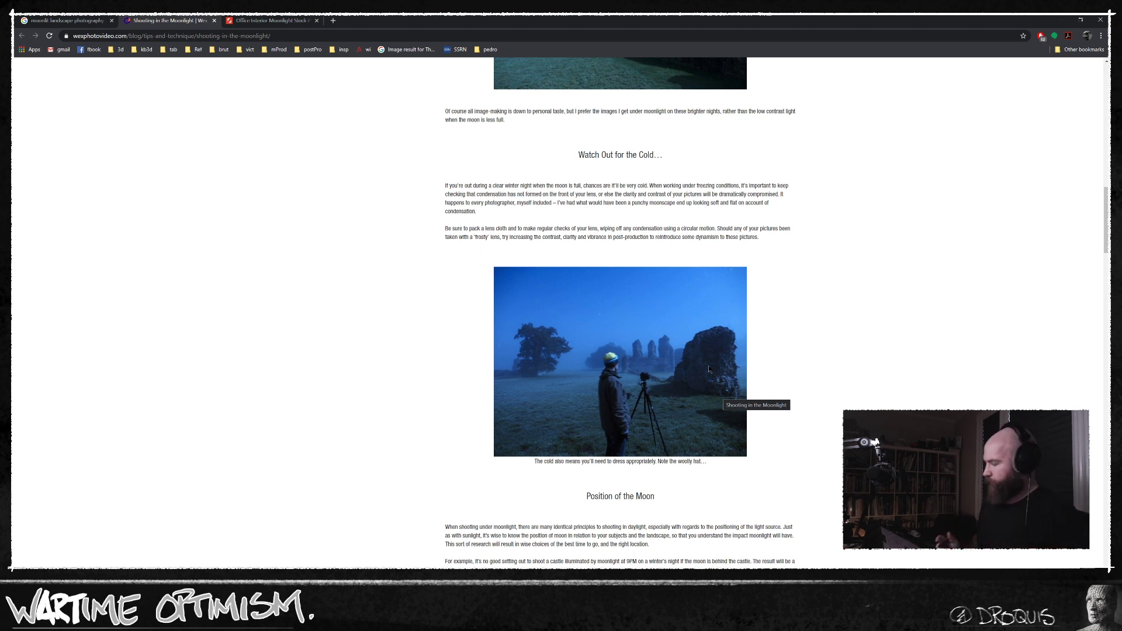
scroll(619, 310, "down", 5)
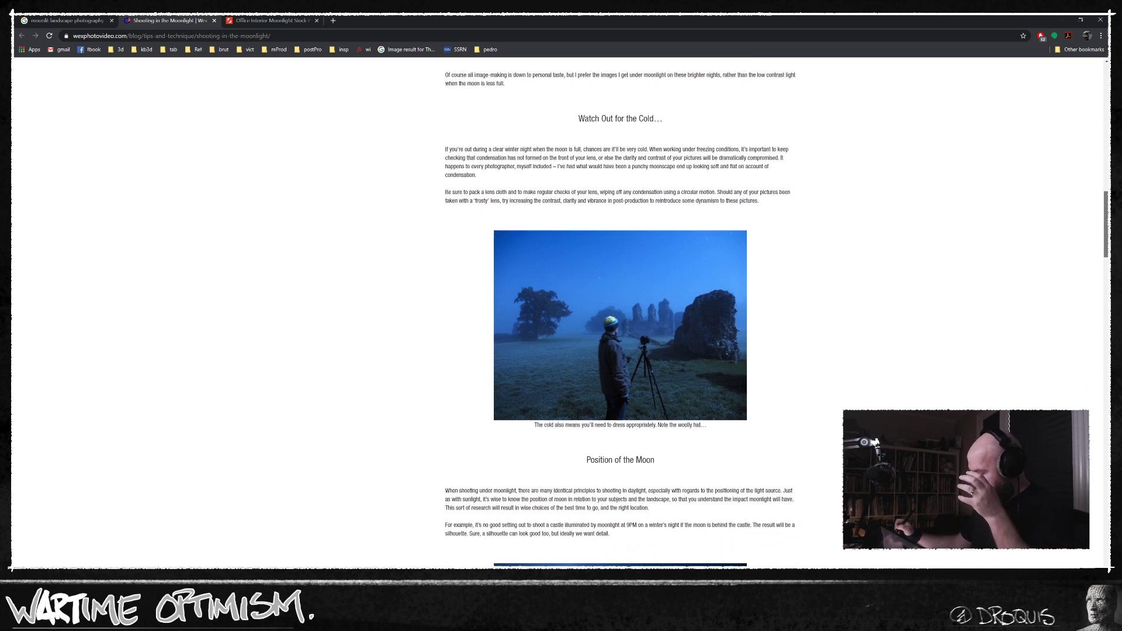
scroll(646, 424, "down", 1)
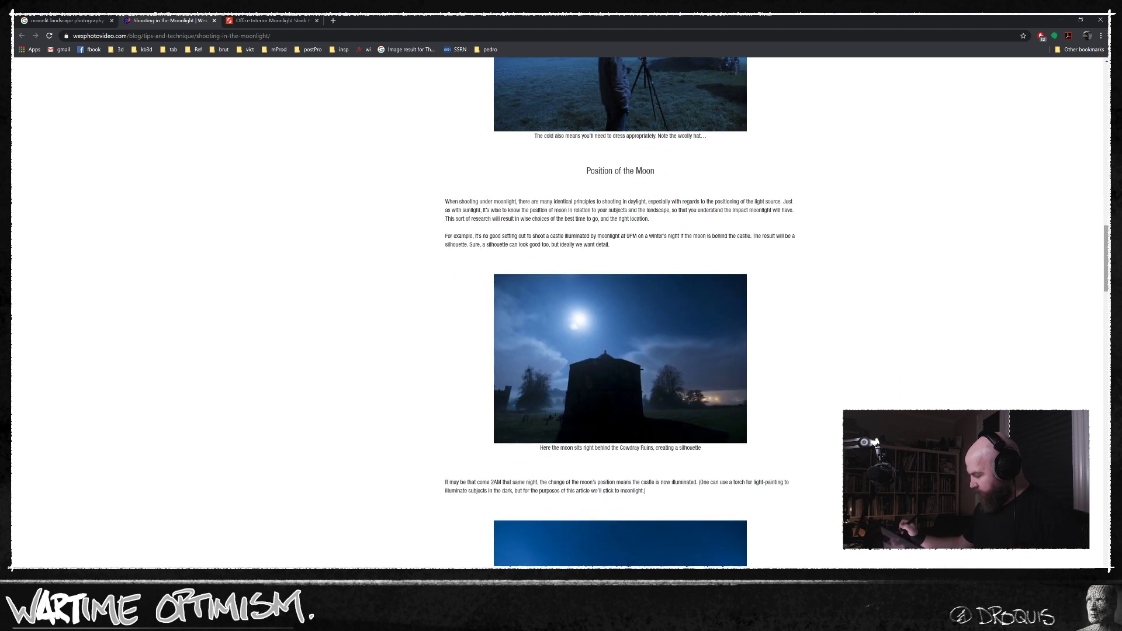
left_click_drag(1104, 264, 1103, 301)
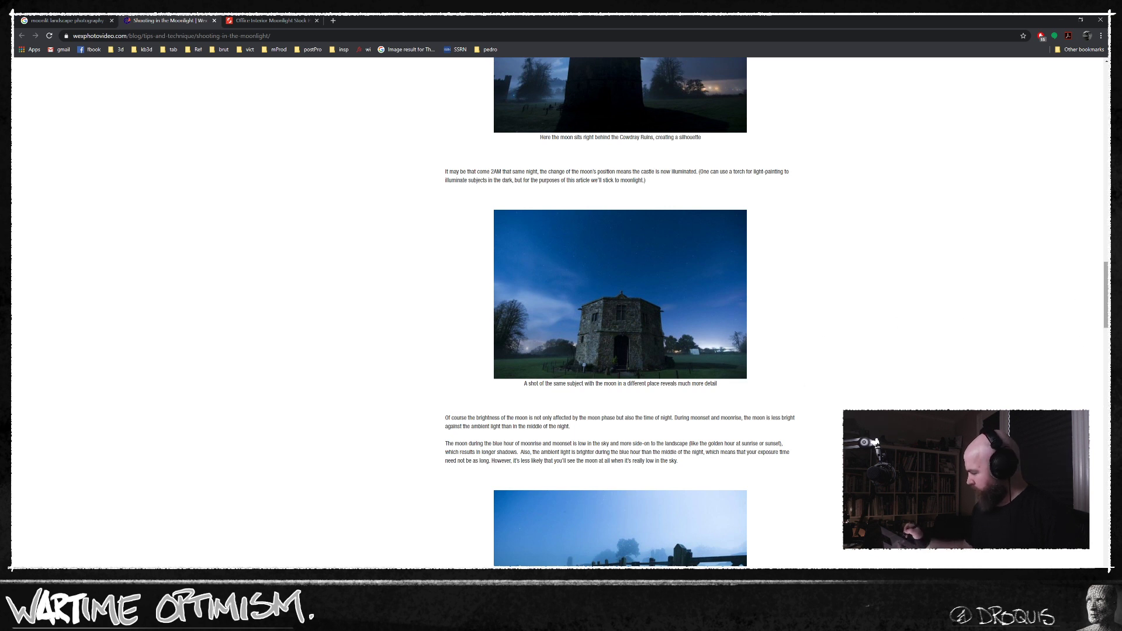
left_click_drag(1104, 294, 1104, 322)
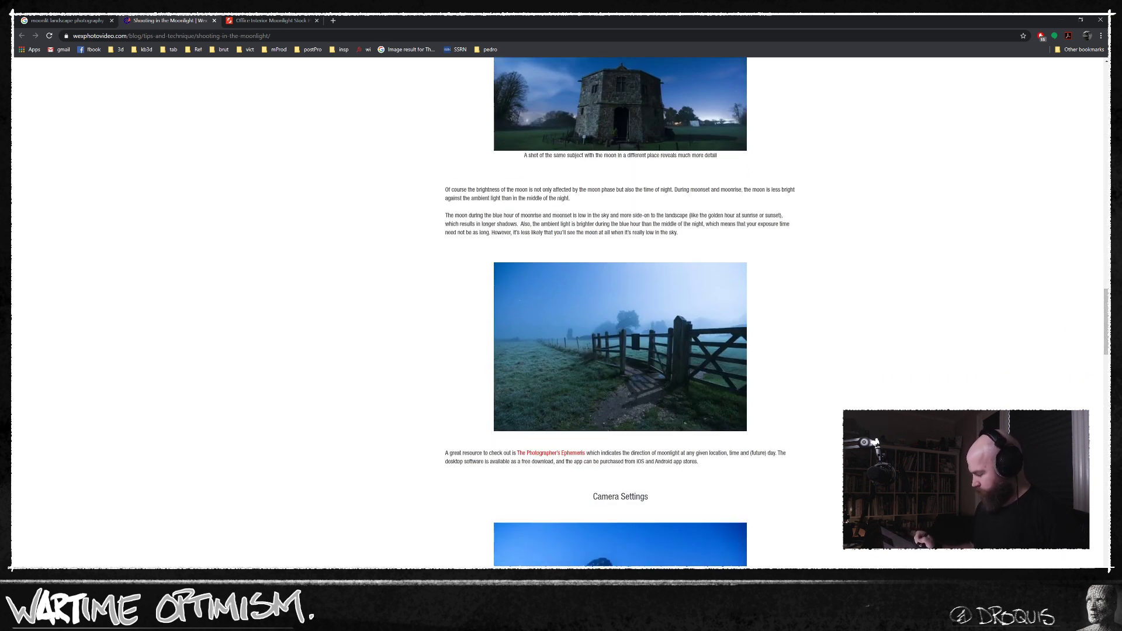
Move the Chrome window off the Photoshop canvas, briefly bringing it back to show the Instagram render of a lamp-lit chair.
left_click_drag(563, 20, 311, 96)
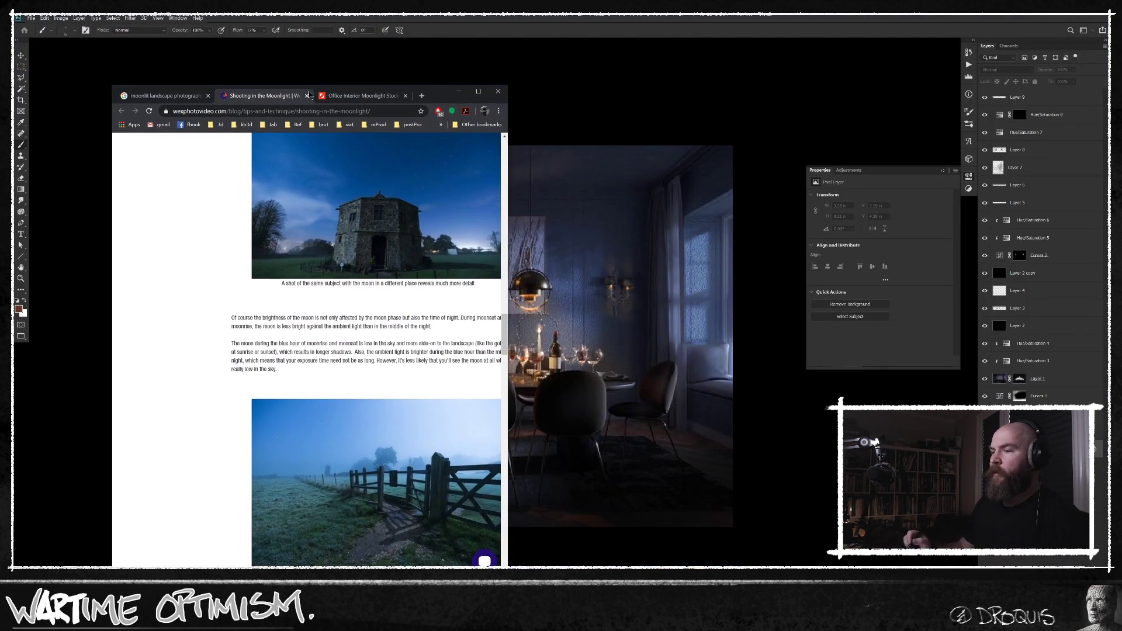
left_click_drag(433, 96, 386, 0)
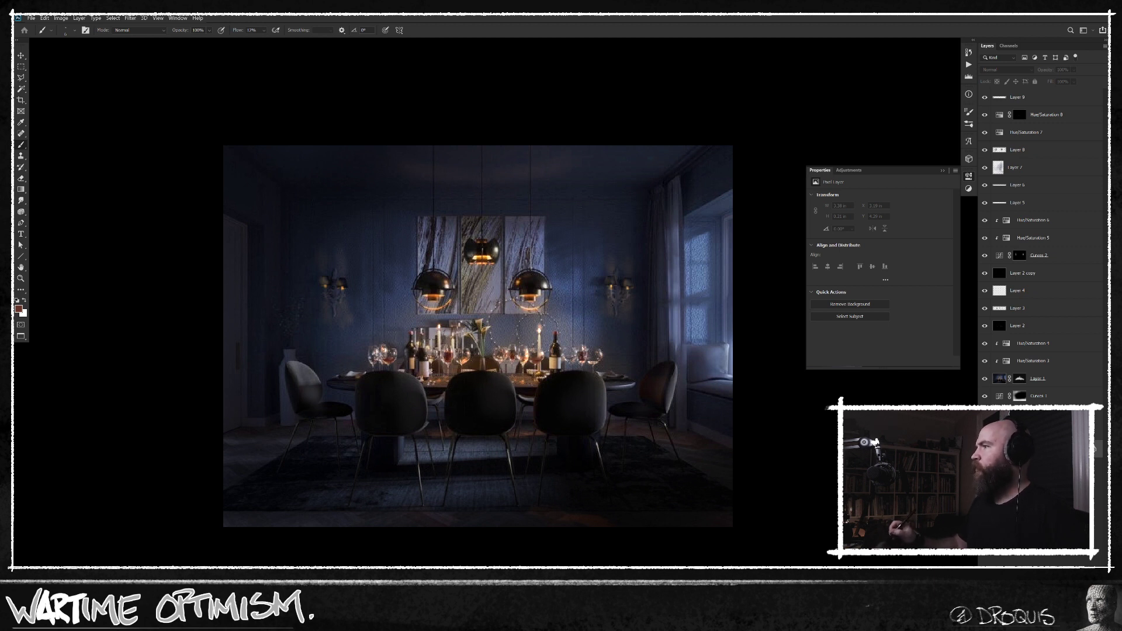
left_click_drag(455, 14, 601, 91)
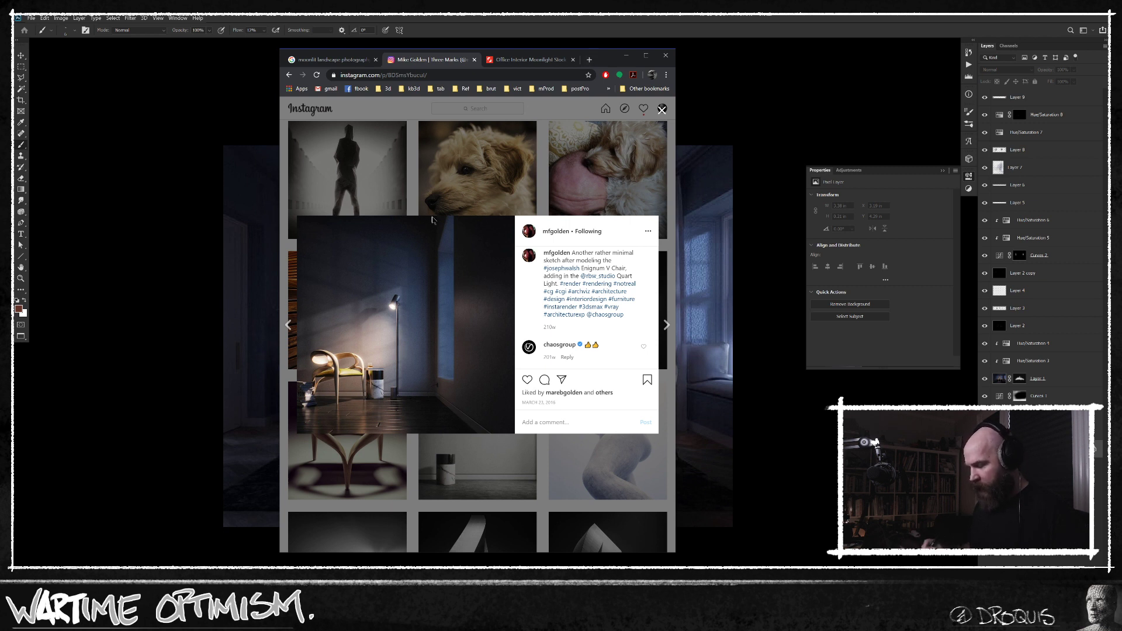
left_click_drag(602, 63, 486, 0)
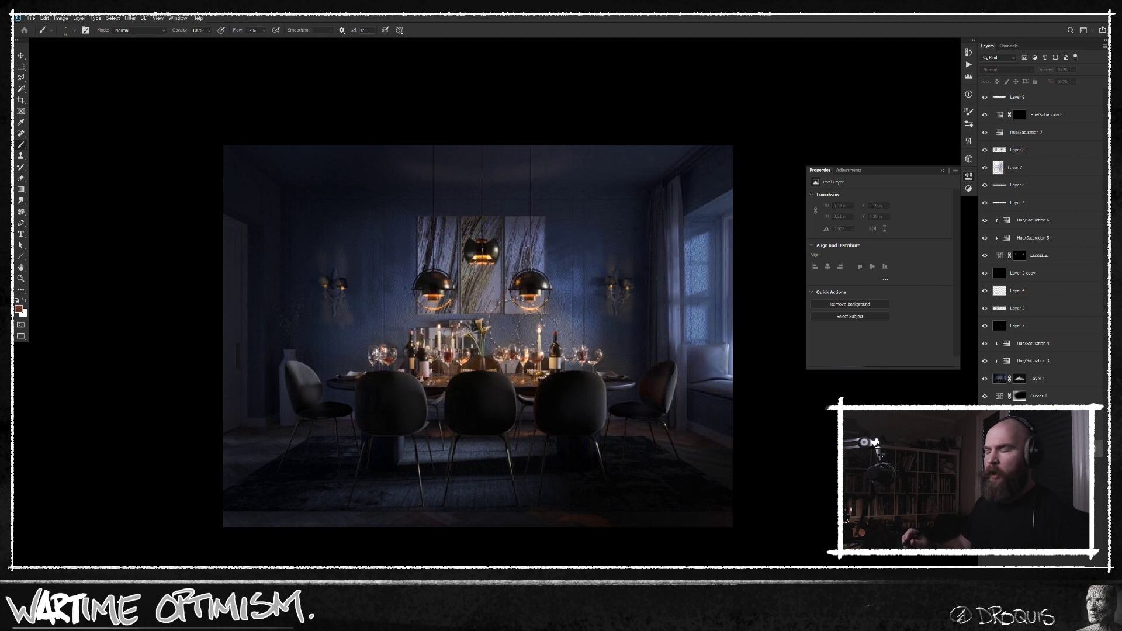
Leave the full-screen view and compare the original dining room with the edit by isolating the Background layer and restoring all layers.
key("f")
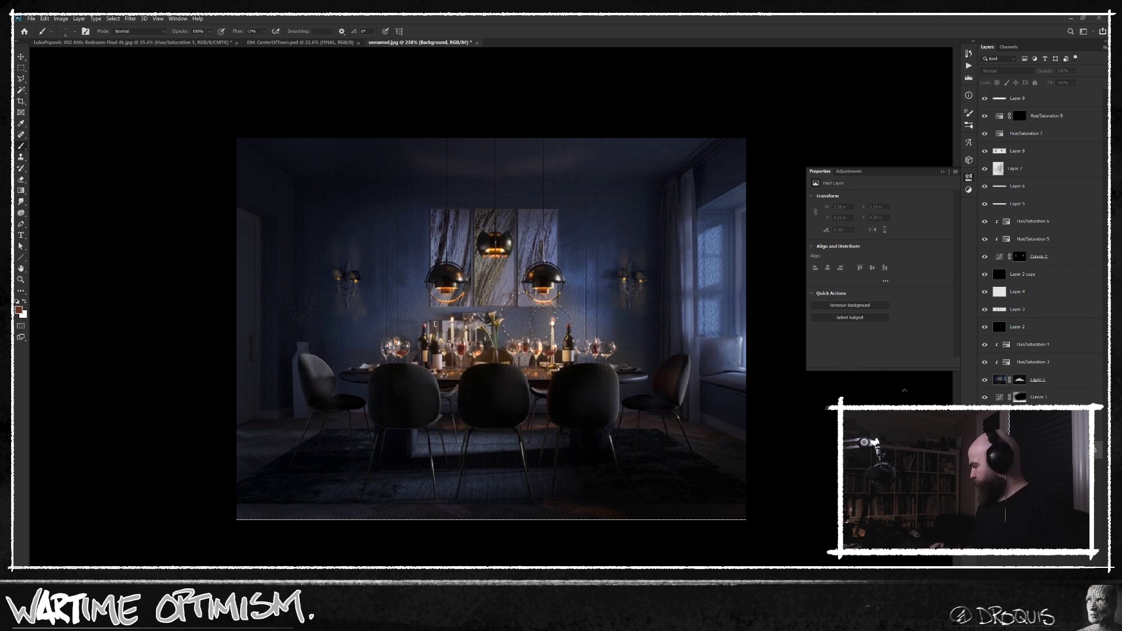
left_click(985, 450, "alt")
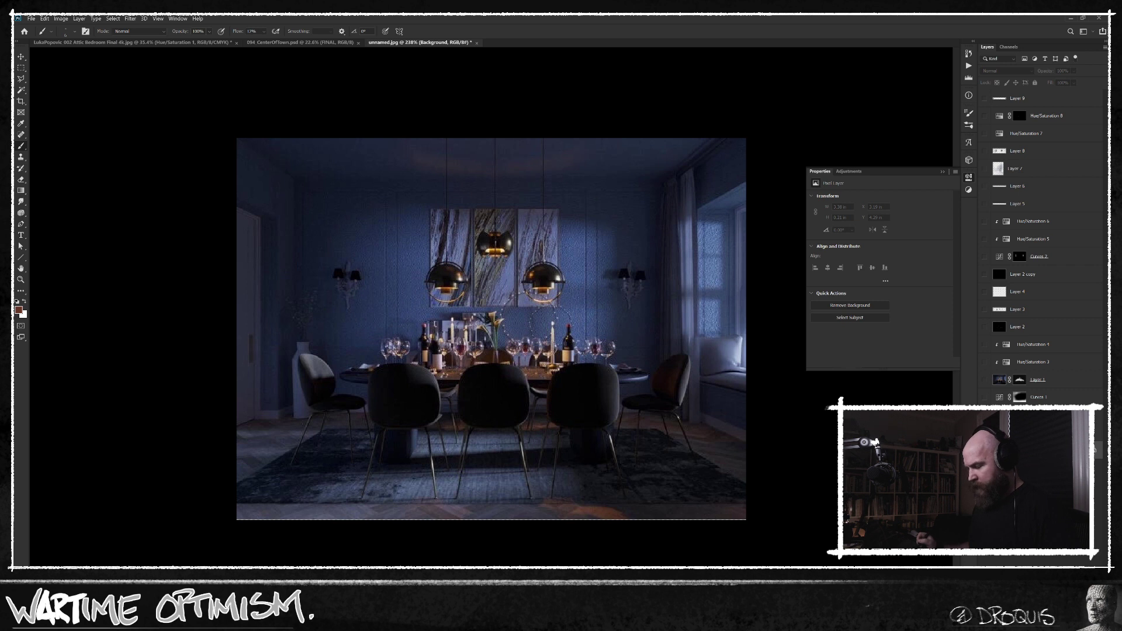
left_click(985, 450, "alt")
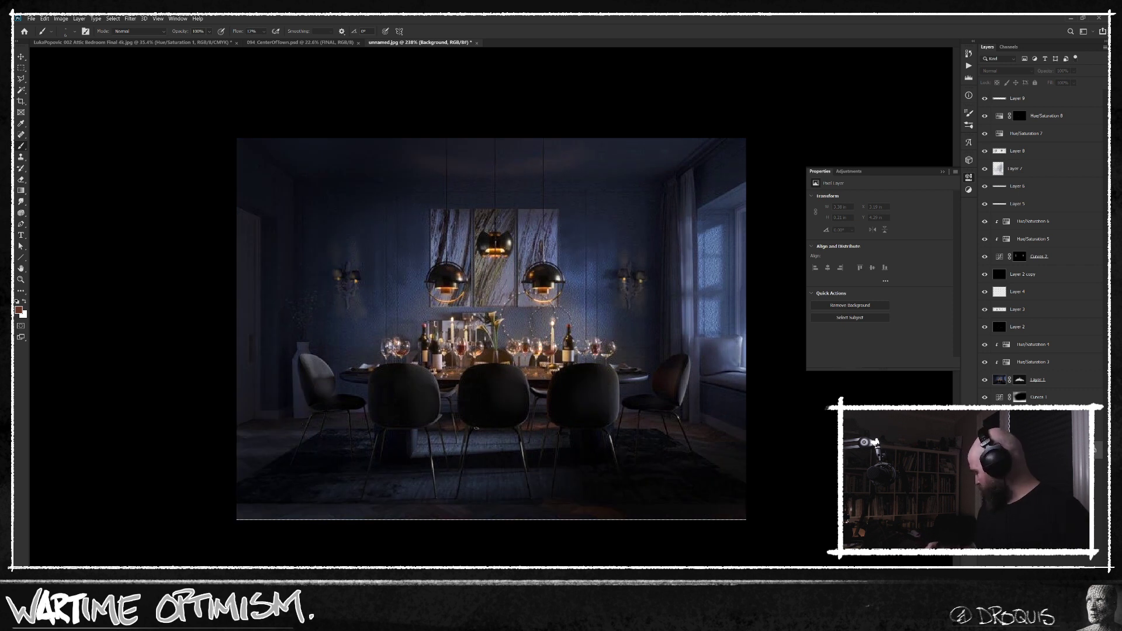
Switch to the 094_CenterOfTown.psd document and show the black-and-white domed building image enlarged in full-screen mode.
left_click(312, 43)
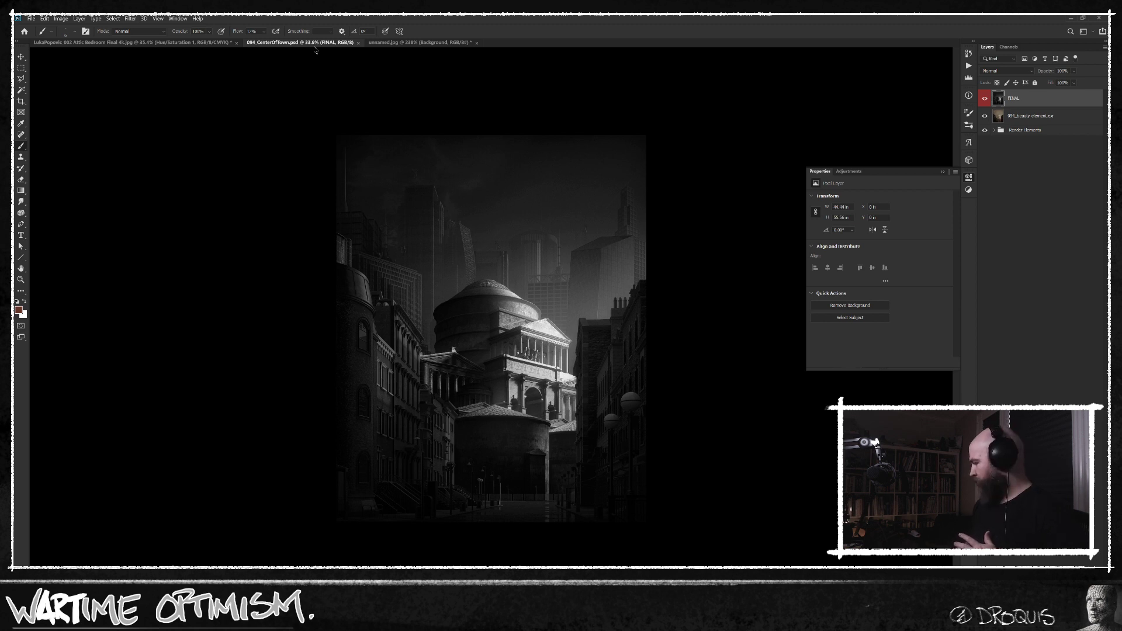
left_click(696, 327)
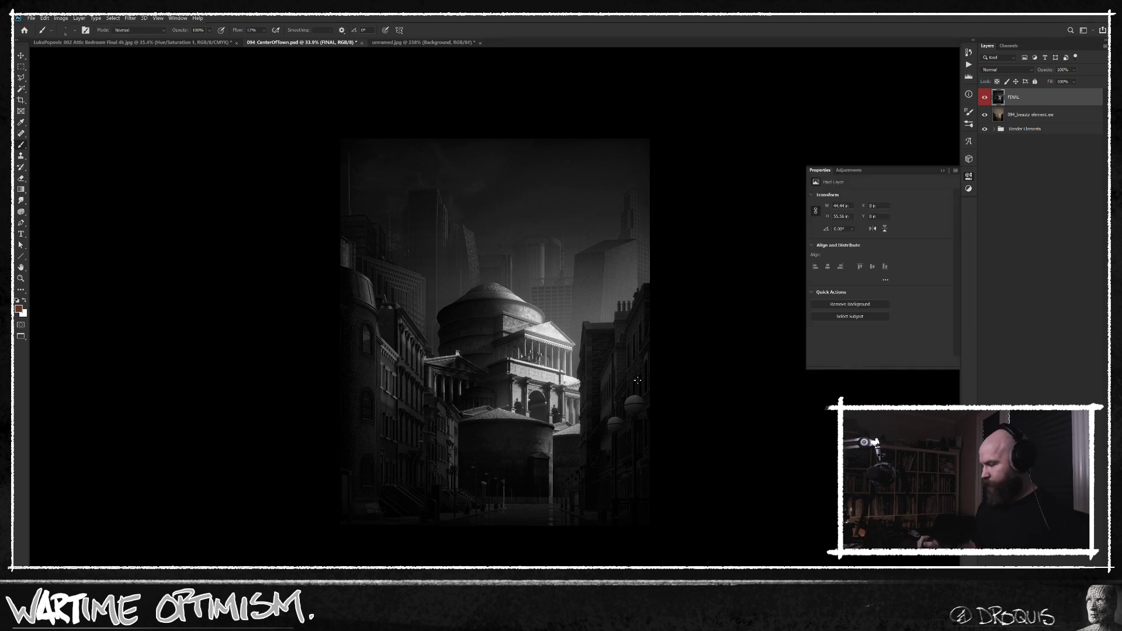
key("f")
left_click_drag(627, 385, 545, 381)
key("f")
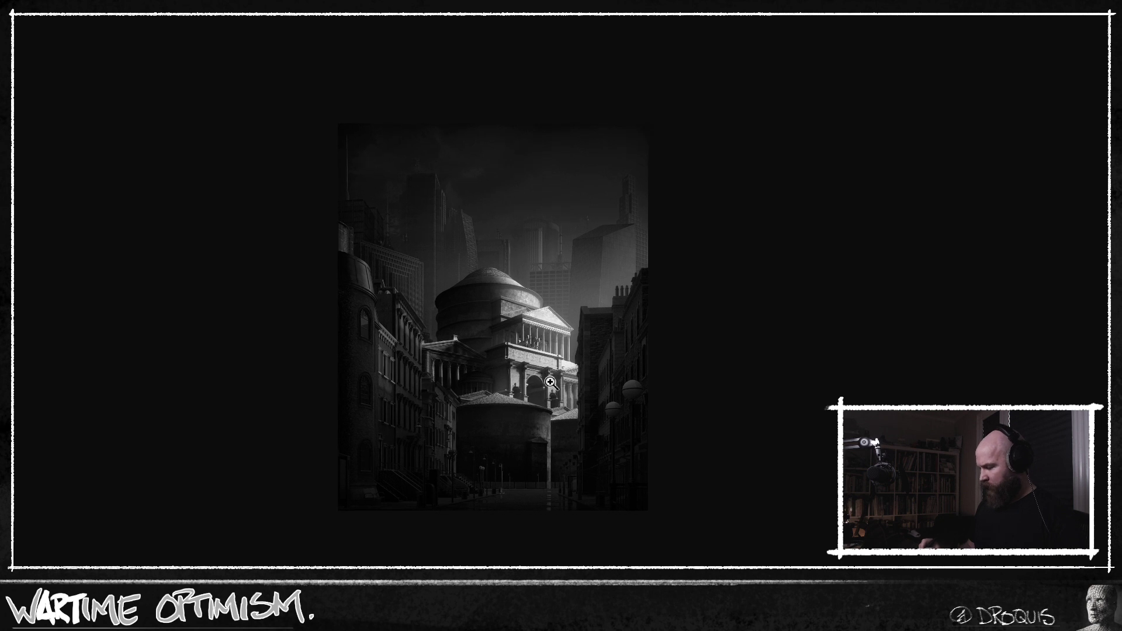
scroll(557, 383, "up", 1)
left_click_drag(653, 350, 641, 353)
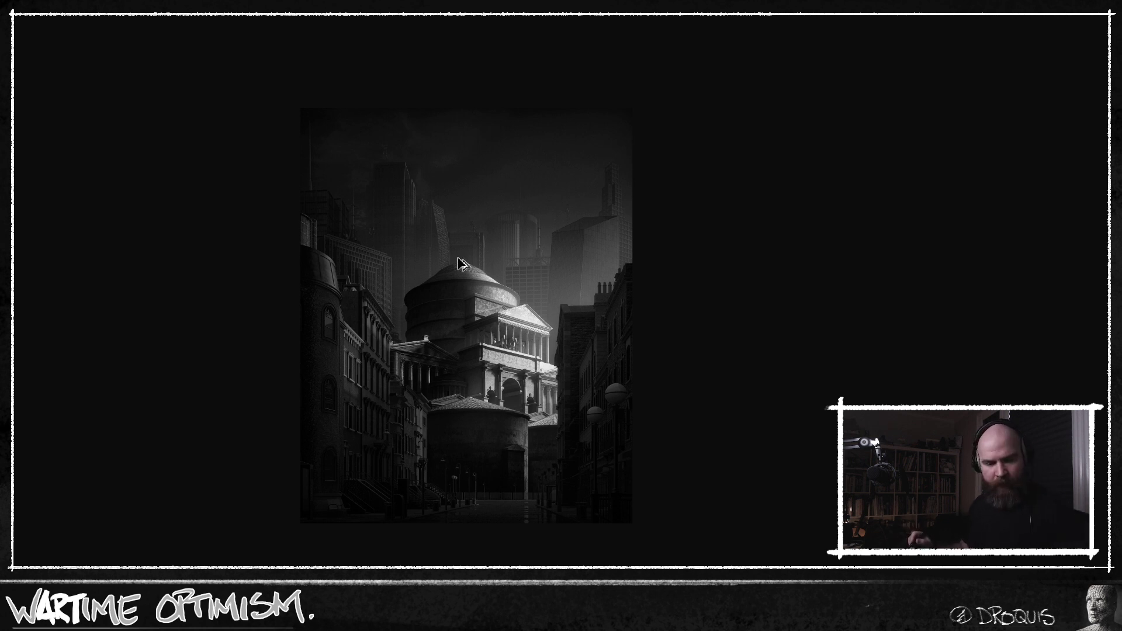
Set the foreground colour to bright red ff2c00 and leave the full-screen view.
key("n")
left_click(606, 297)
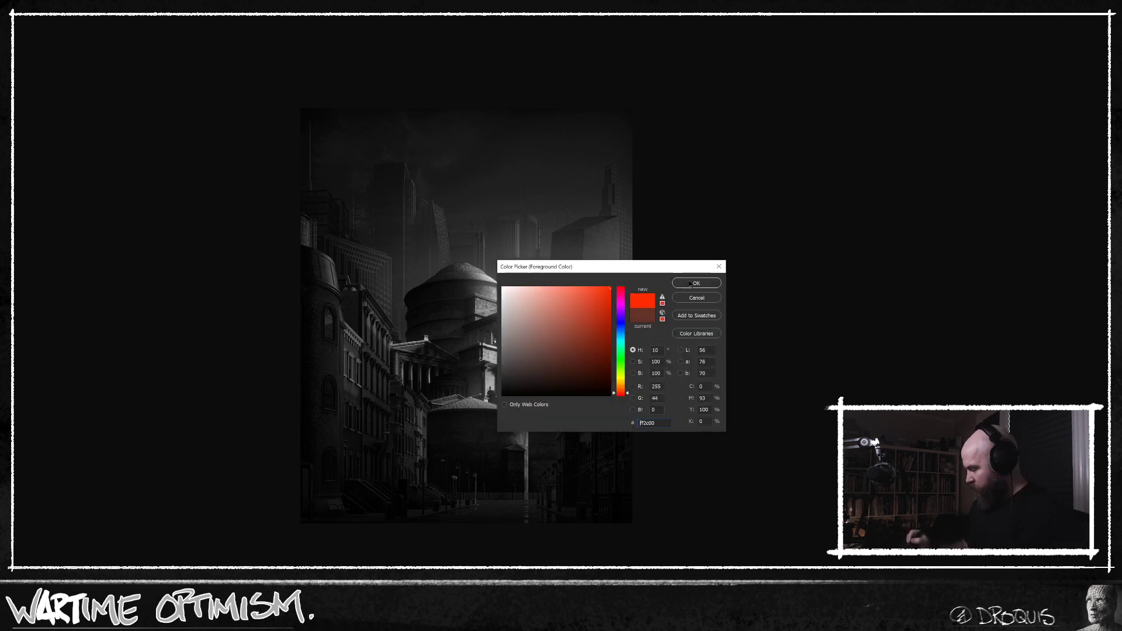
key("Return")
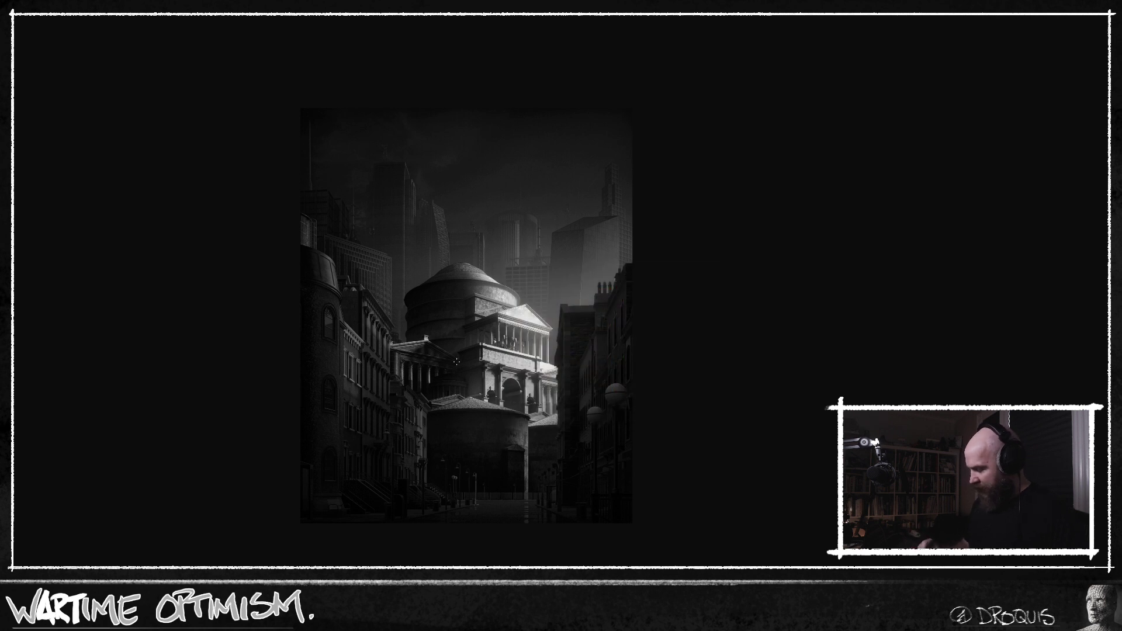
key("f")
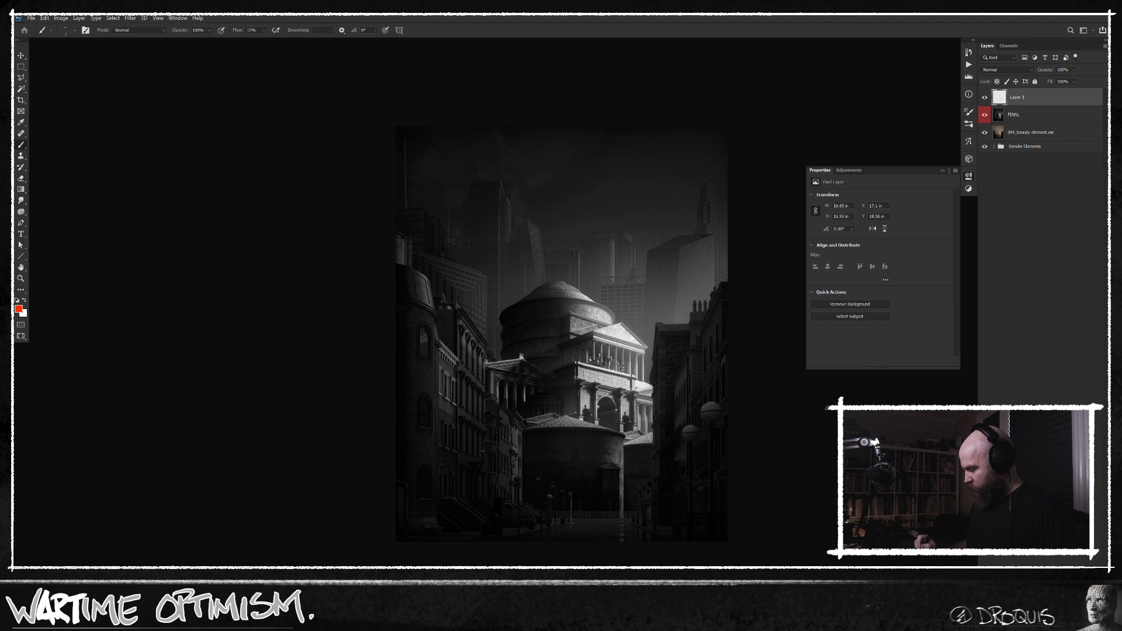
Choose a fine tapered brush preset and scribble red test strokes over the pediment of the lit building on Layer 1.
key("bracketright")
key("bracketright")
key("bracketright")
key("bracketright")
key("bracketright")
key("bracketright")
key("bracketright")
key("bracketright")
key("bracketright")
key("bracketright")
key("bracketright")
key("bracketright")
key("bracketright")
key("bracketright")
key("bracketright")
left_click_drag(619, 357, 649, 374)
right_click(615, 339)
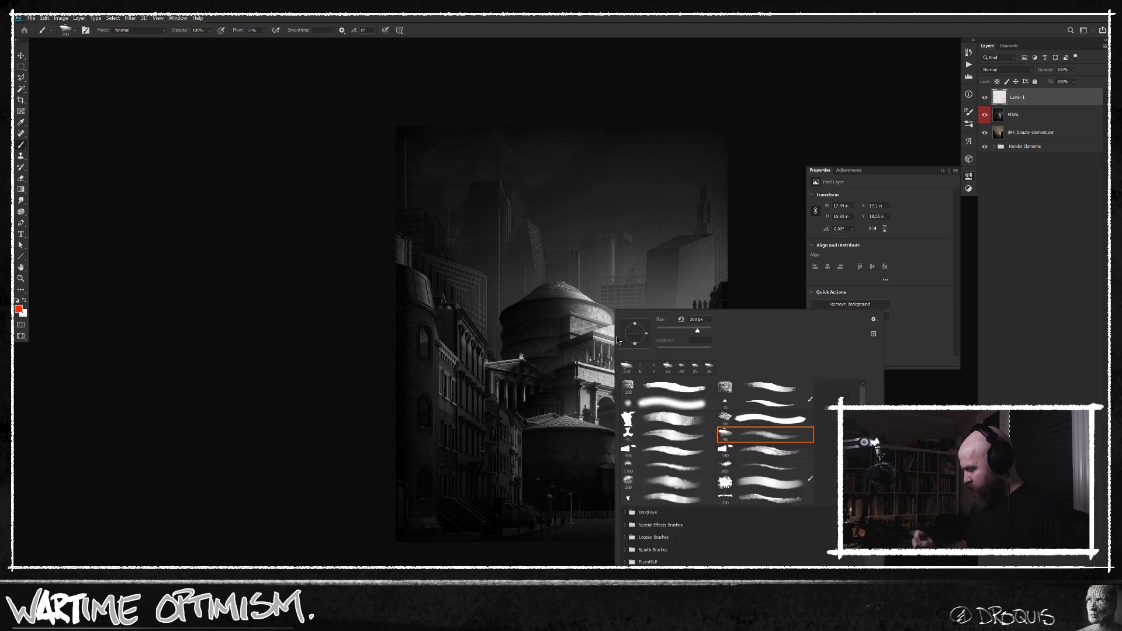
left_click(766, 404)
mouse_move(589, 328)
left_mouse_down()
mouse_move(612, 341)
mouse_move(618, 324)
left_mouse_up()
Show the image enlarged on a black background without panels and undo the red test strokes.
key("f")
key("f")
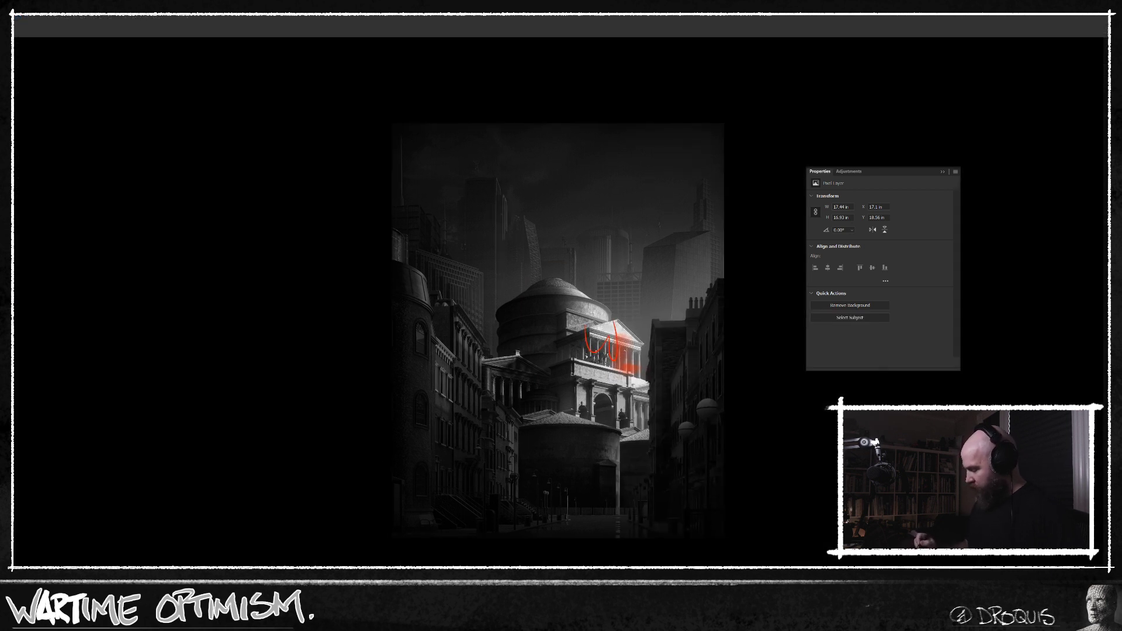
key("Tab")
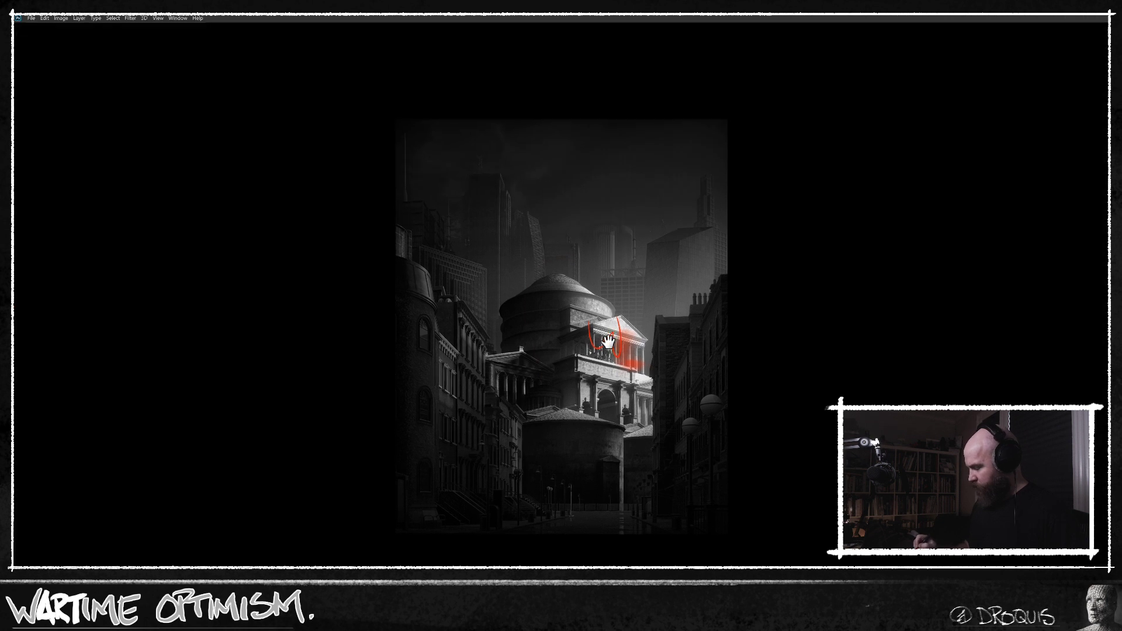
key("f")
scroll(581, 353, "up", 1)
key("n")
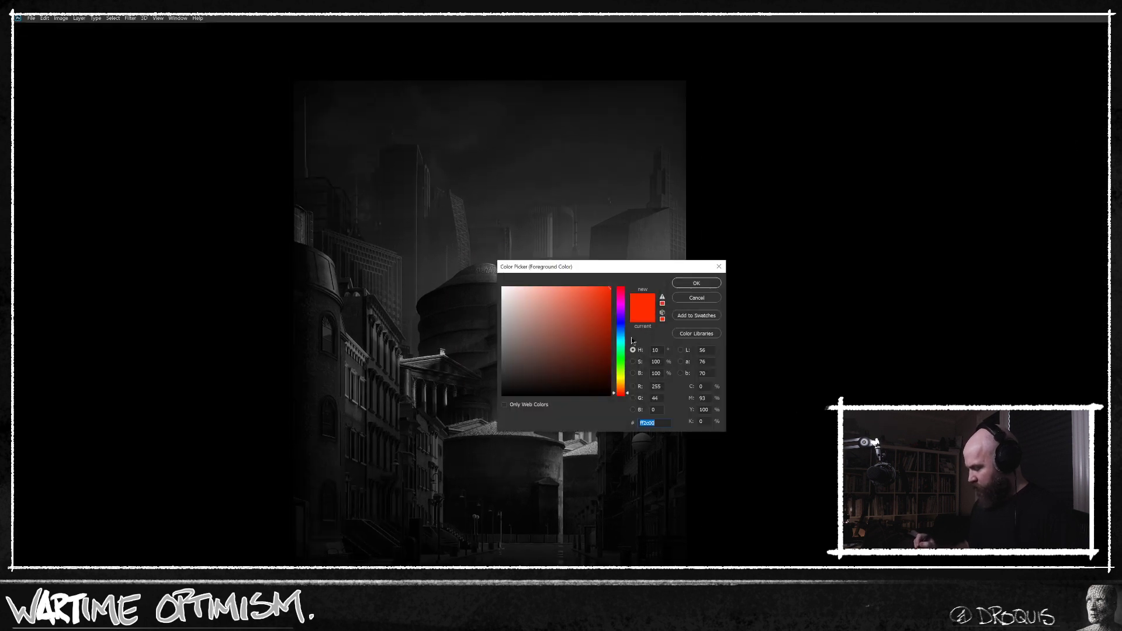
left_click(703, 302)
key("ctrl+z")
Circle the lit domed building in red, mark its facade with a short horizontal line, and undo each mark.
mouse_move(464, 250)
left_mouse_down()
mouse_move(588, 314)
mouse_move(468, 409)
mouse_move(596, 458)
mouse_move(589, 303)
left_mouse_up()
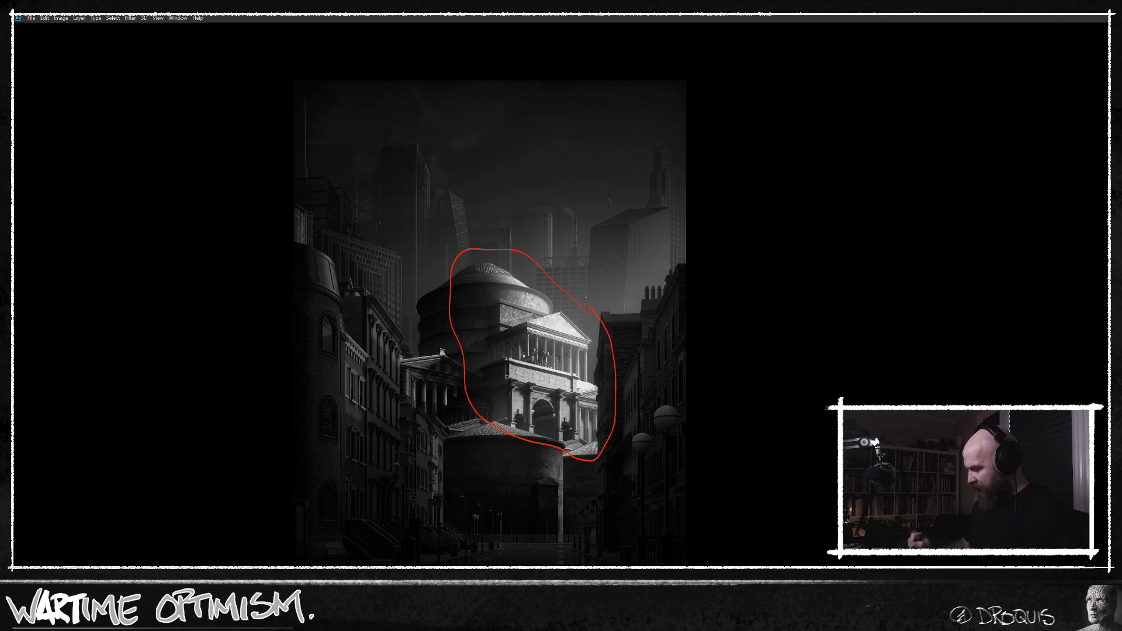
key("ctrl+z")
left_click_drag(468, 372, 532, 368)
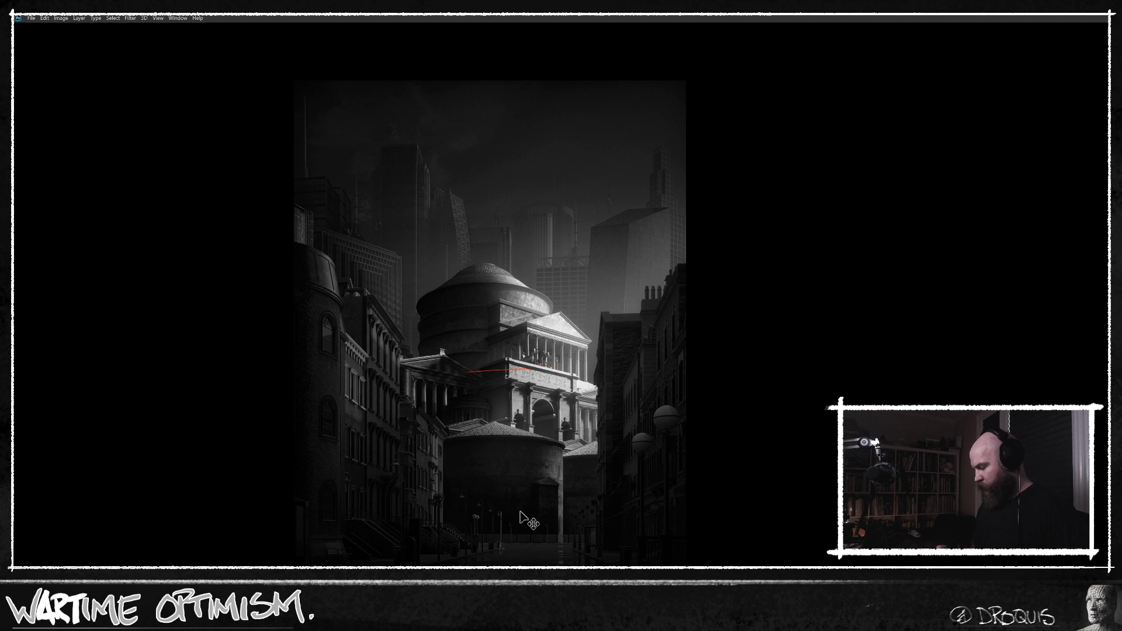
key("ctrl+z")
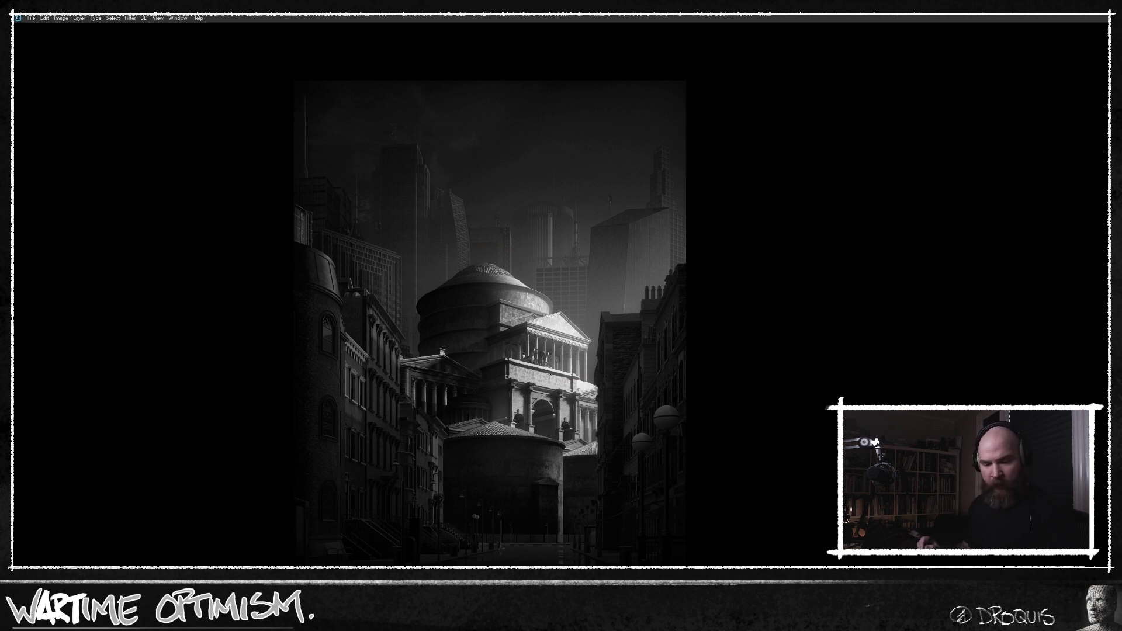
Bring back the panels, hide Layer 1 and toggle the FINAL layer to compare the black-and-white edit with the original sepia render.
key("Tab")
left_click_drag(598, 345, 514, 353)
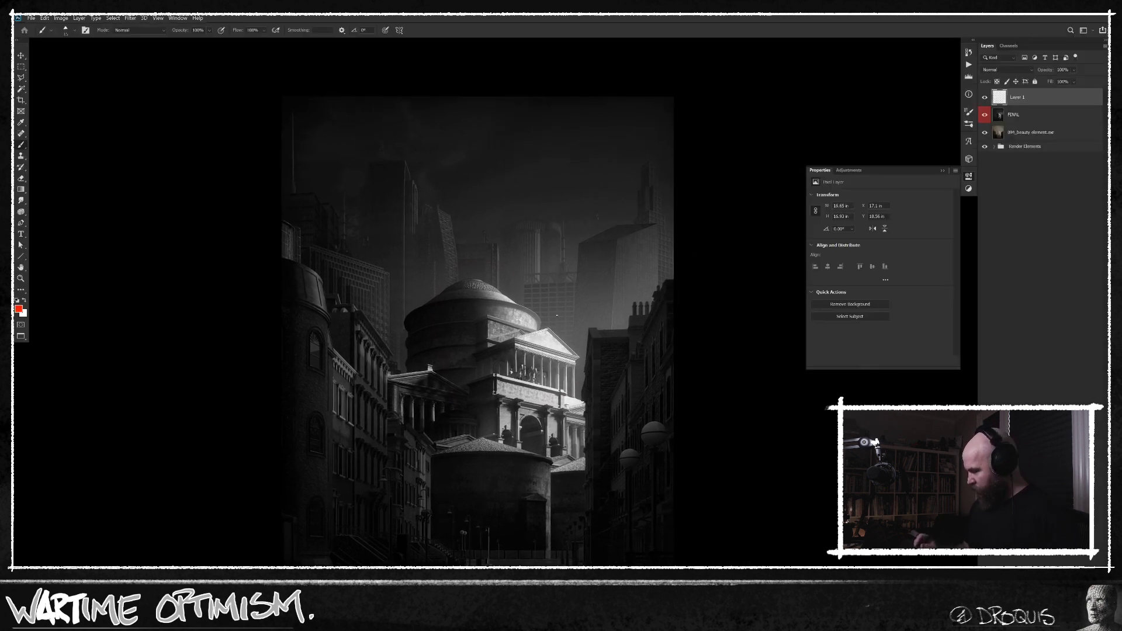
left_click_drag(984, 115, 986, 98)
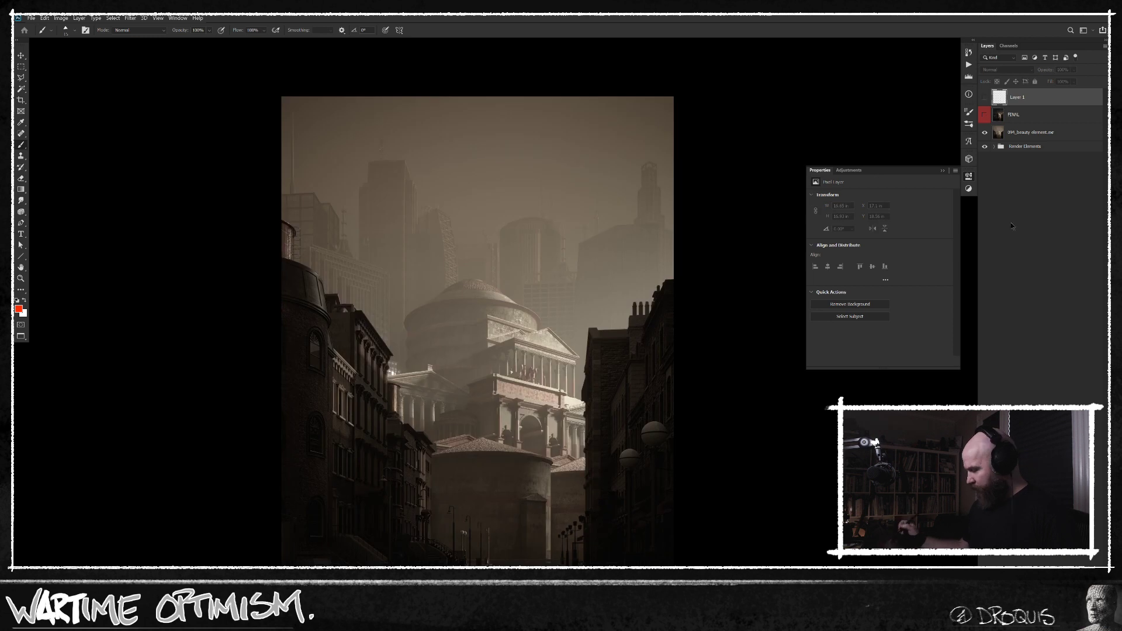
left_click(1006, 117)
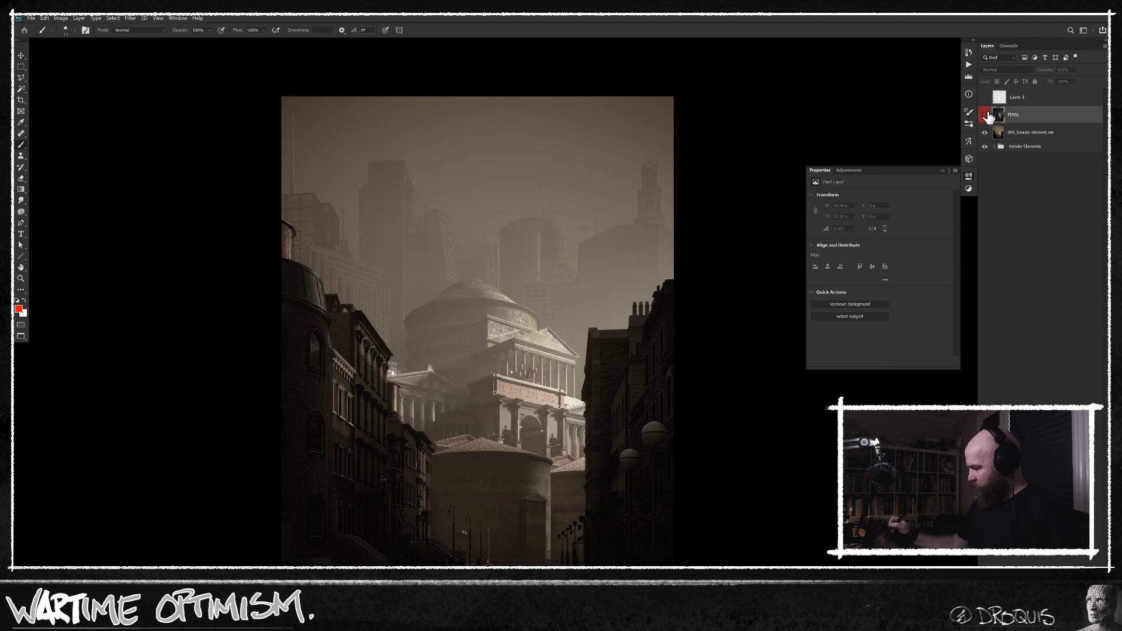
left_click(985, 115)
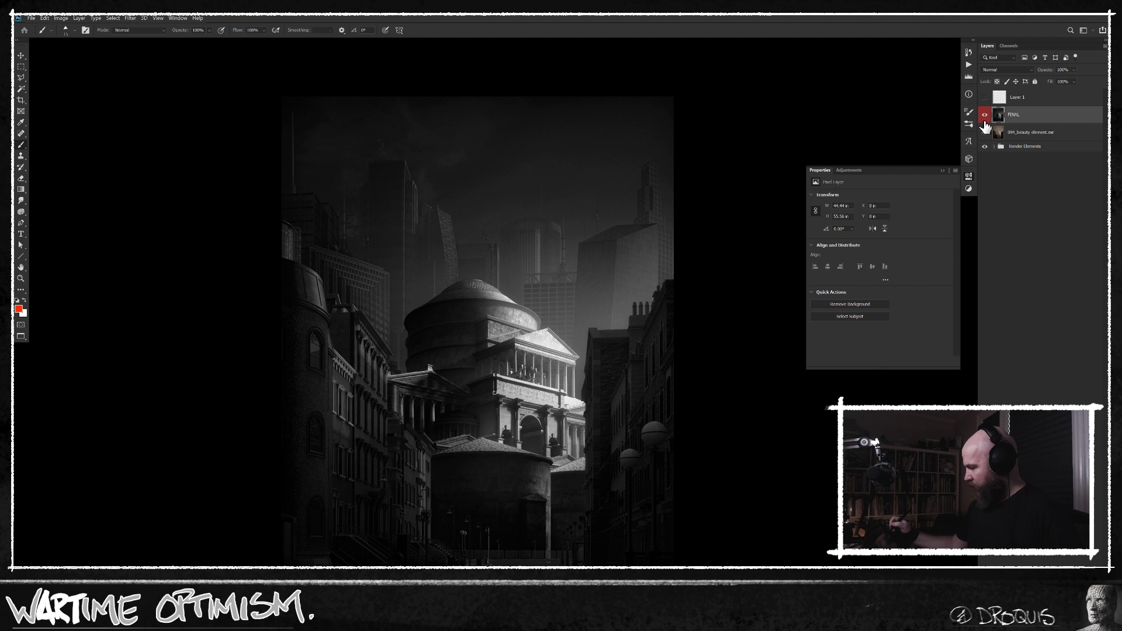
left_click(985, 115)
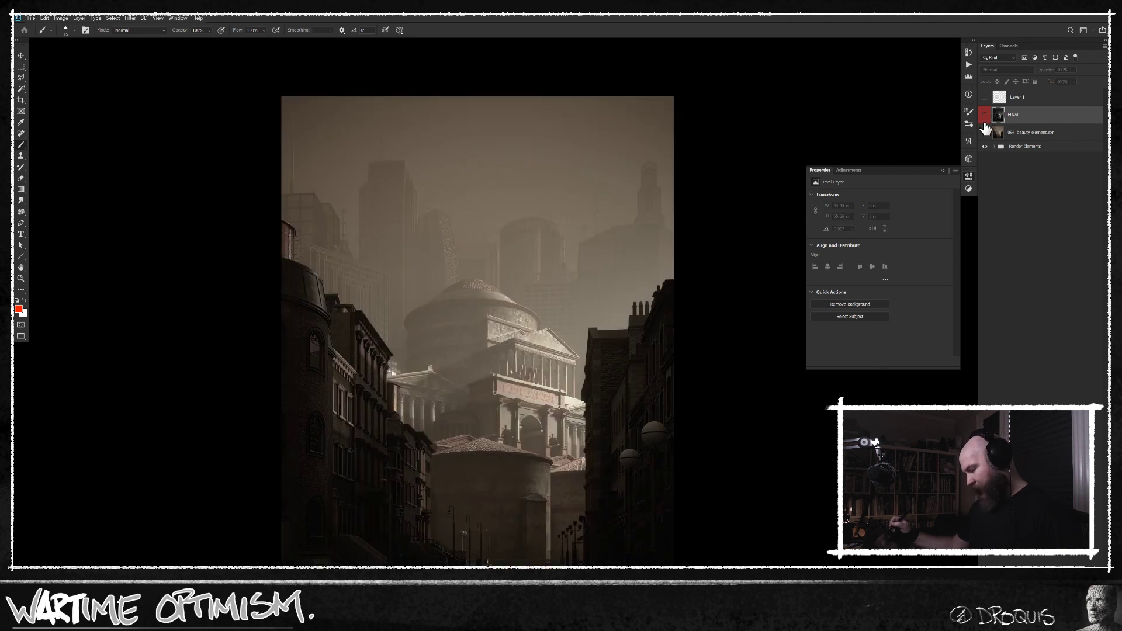
left_click(986, 115)
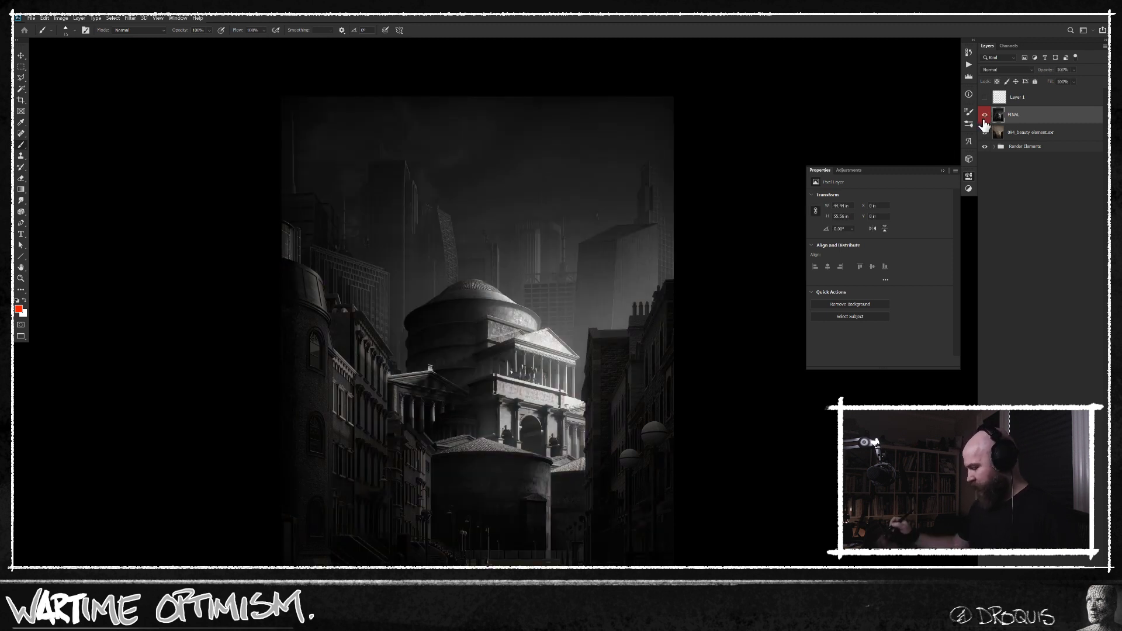
left_click(986, 116)
left_click(1028, 132)
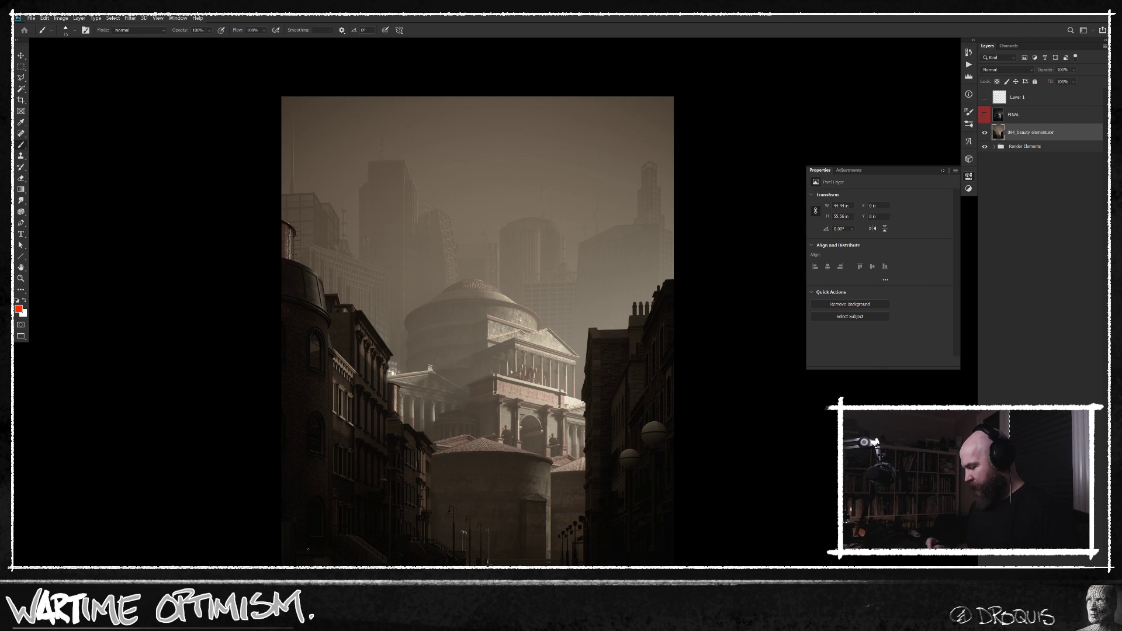
left_click(985, 115)
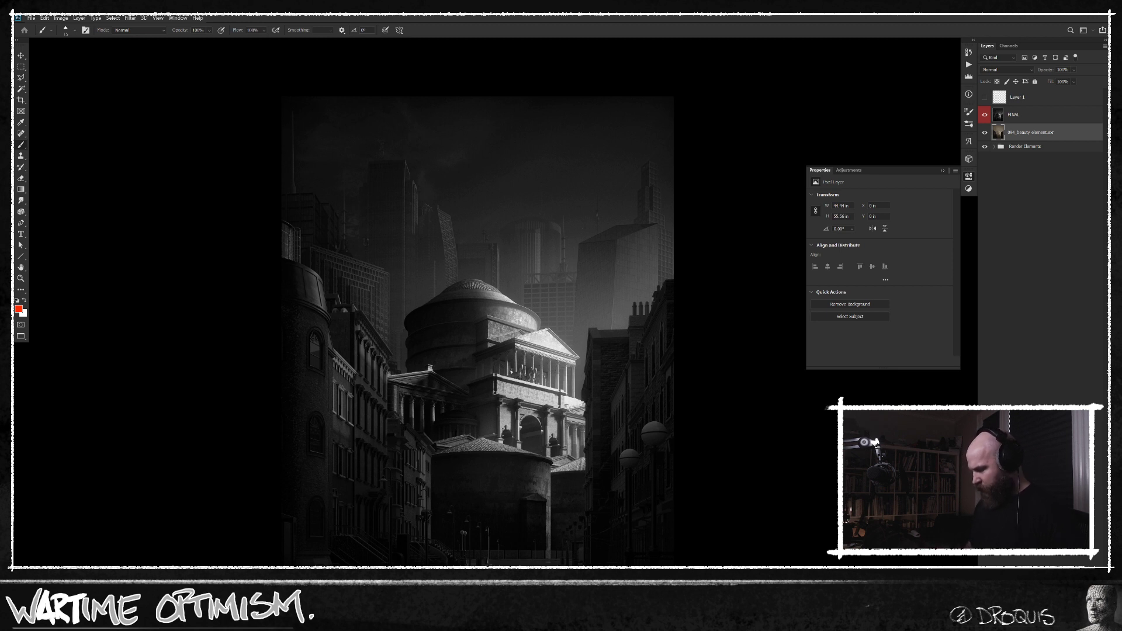
Hide the FINAL layer and desaturate the beauty render with a Hue/Saturation adjustment layer set to saturation -100.
left_click_drag(621, 374, 610, 370)
left_click_drag(679, 390, 623, 370)
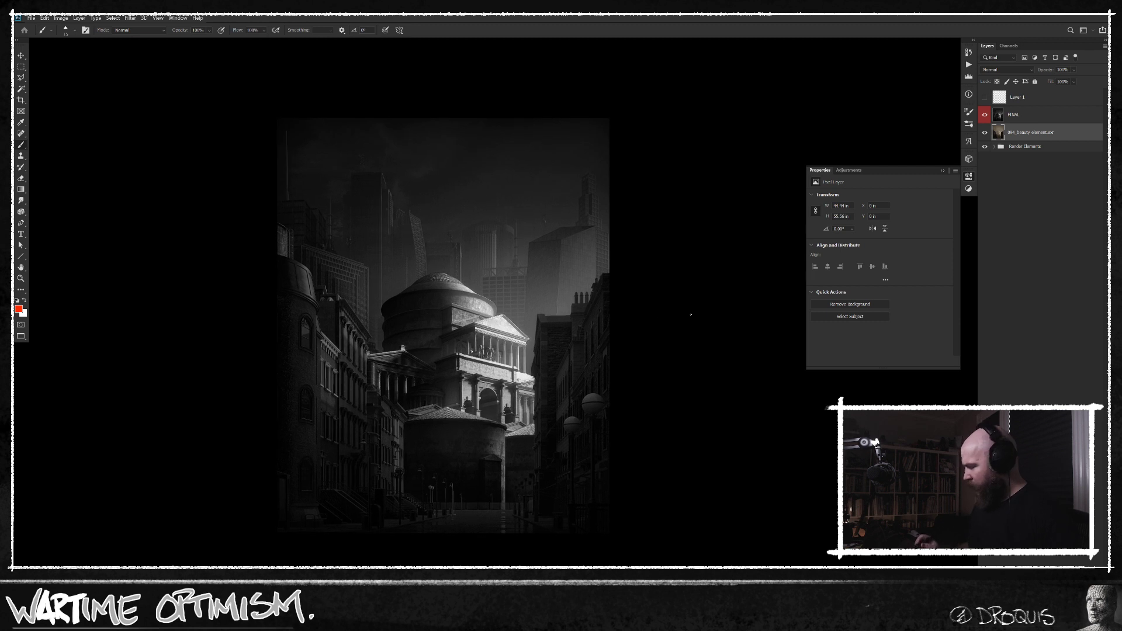
left_click(985, 114)
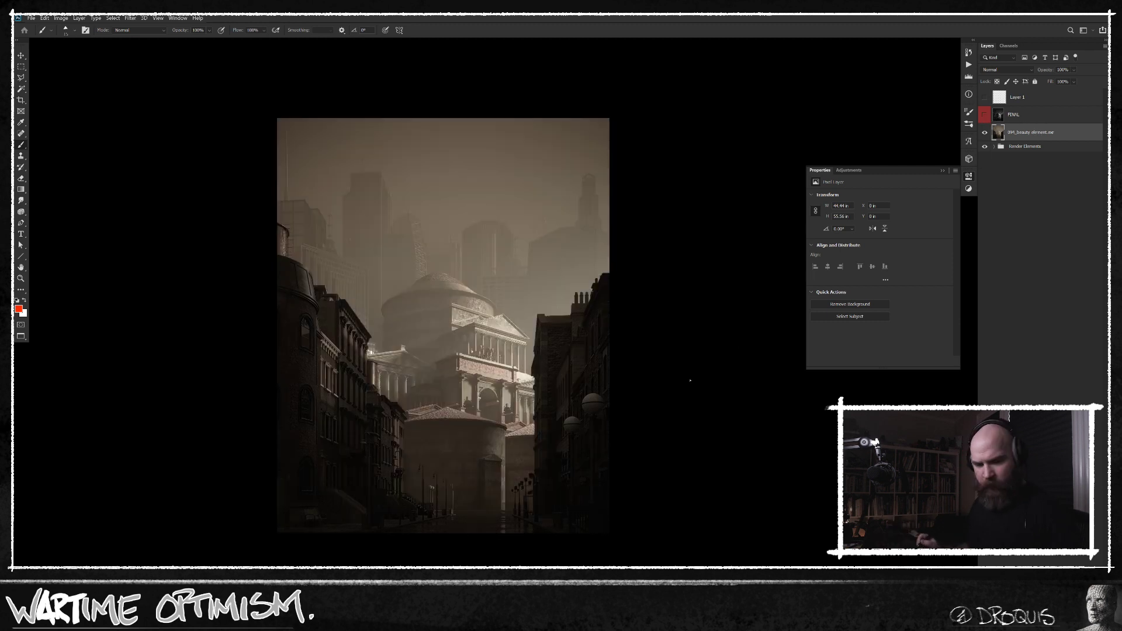
key("ctrl+u")
left_click(528, 219)
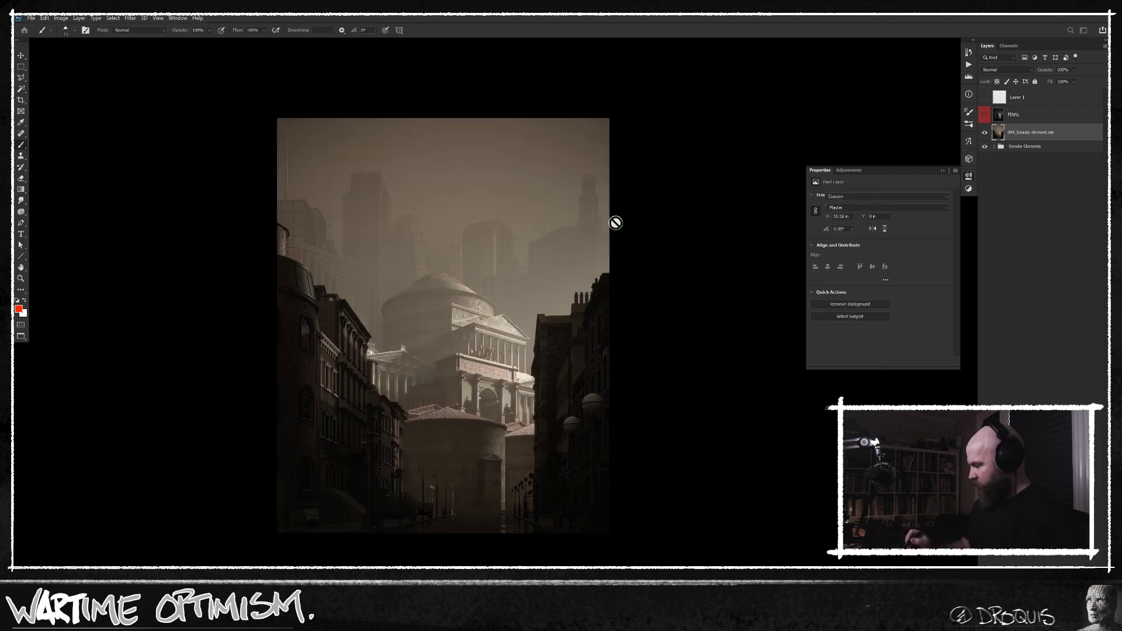
left_click_drag(852, 249, 634, 305)
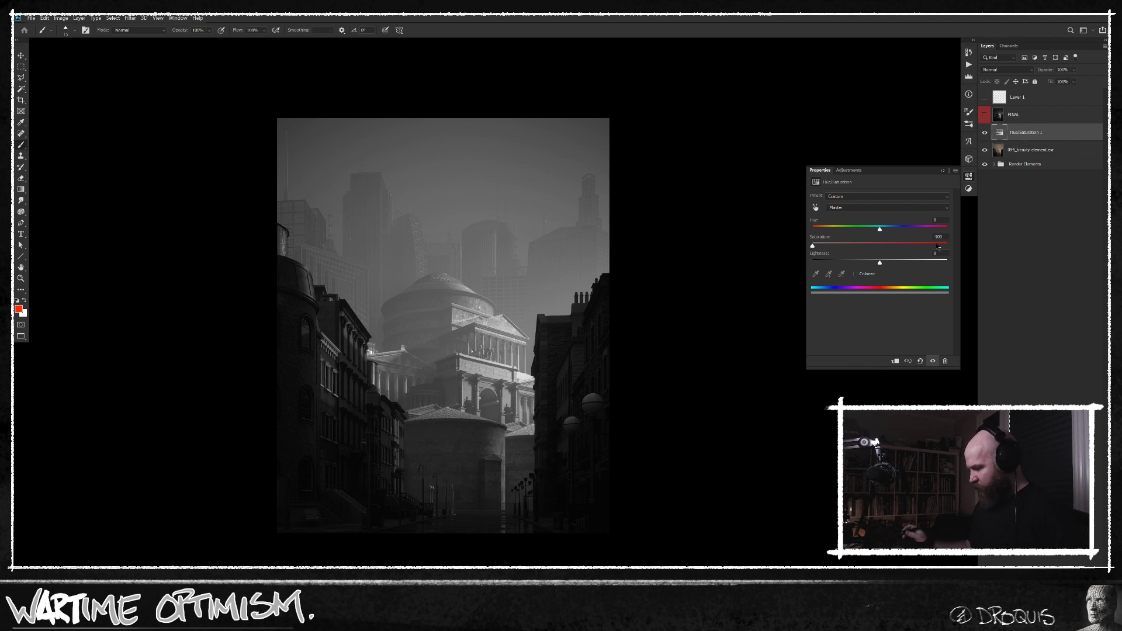
Lasso a large area of the desaturated city scene, copy it to a new layer, and undo a trial move.
scroll(590, 397, "down", 1)
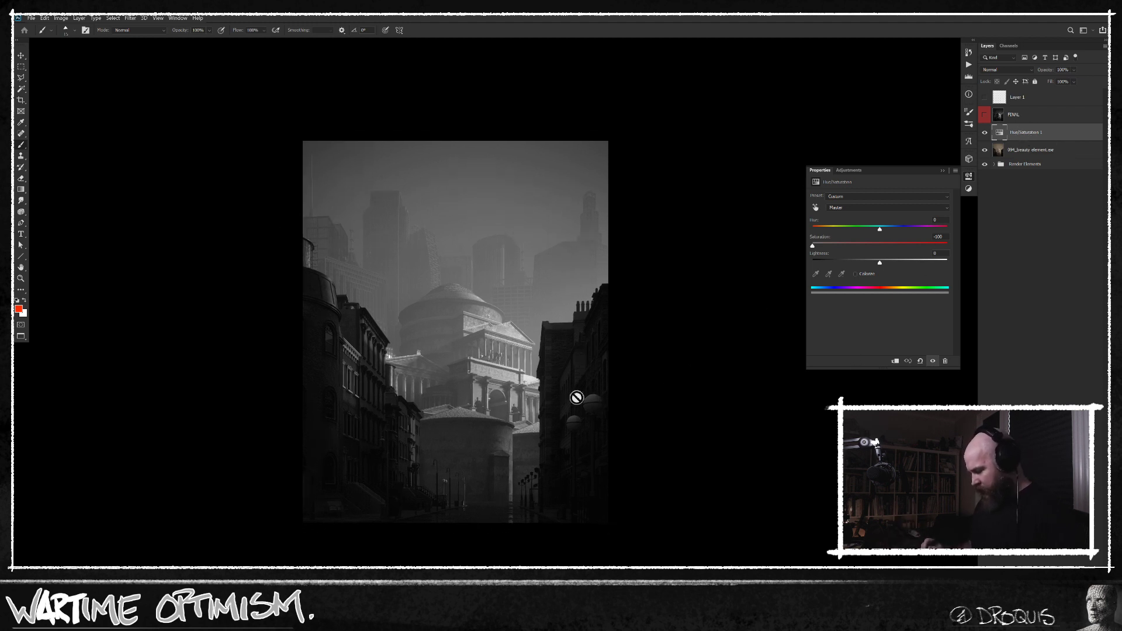
key("l")
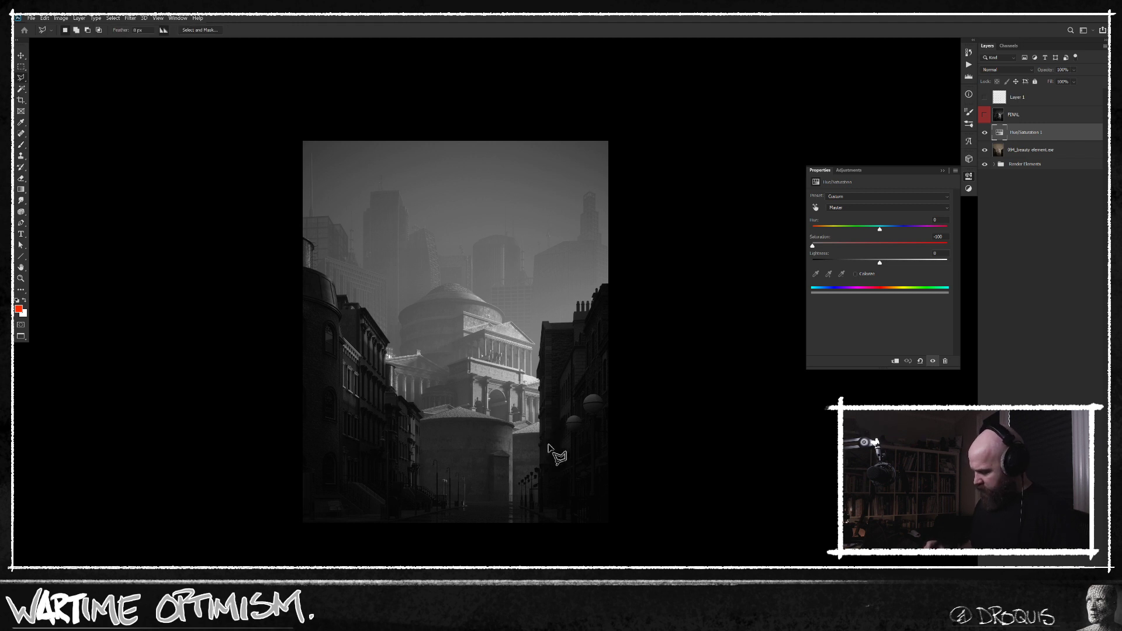
key("shift+l")
mouse_move(516, 465)
left_mouse_down()
mouse_move(554, 313)
mouse_move(358, 340)
mouse_move(506, 490)
mouse_move(555, 514)
left_mouse_up()
key("ctrl+j")
key("v")
left_click_drag(508, 390, 493, 390)
key("ctrl+z")
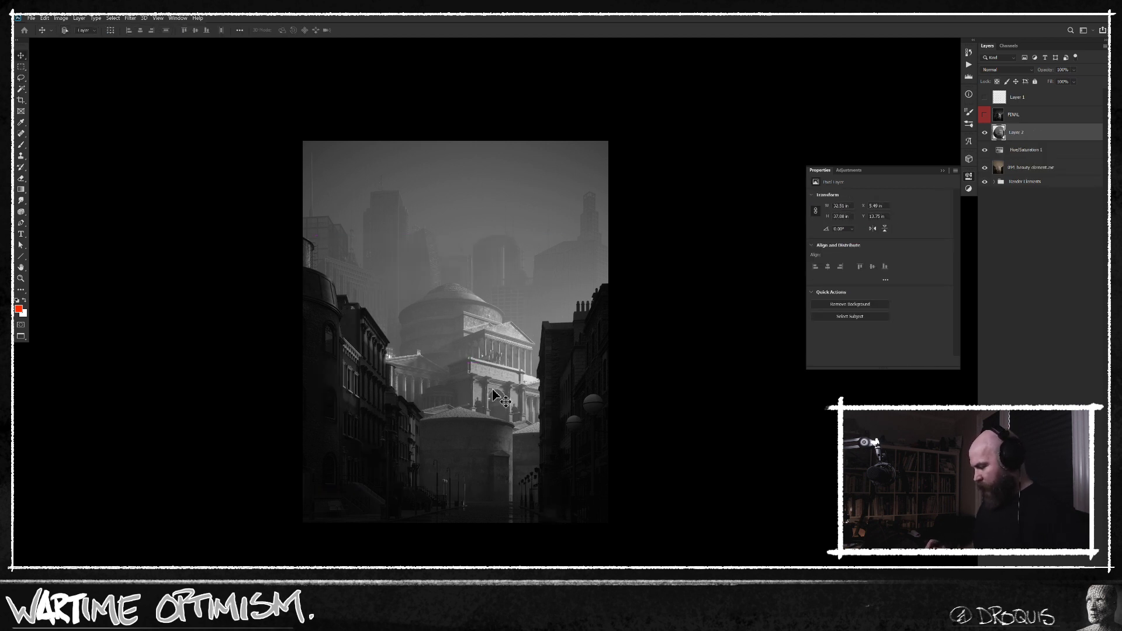
Expand the canvas with the Crop tool to leave an empty border on all sides of the city image.
scroll(544, 408, "down", 2)
key("c")
left_click_drag(393, 243, 641, 507)
left_click_drag(576, 469, 612, 505)
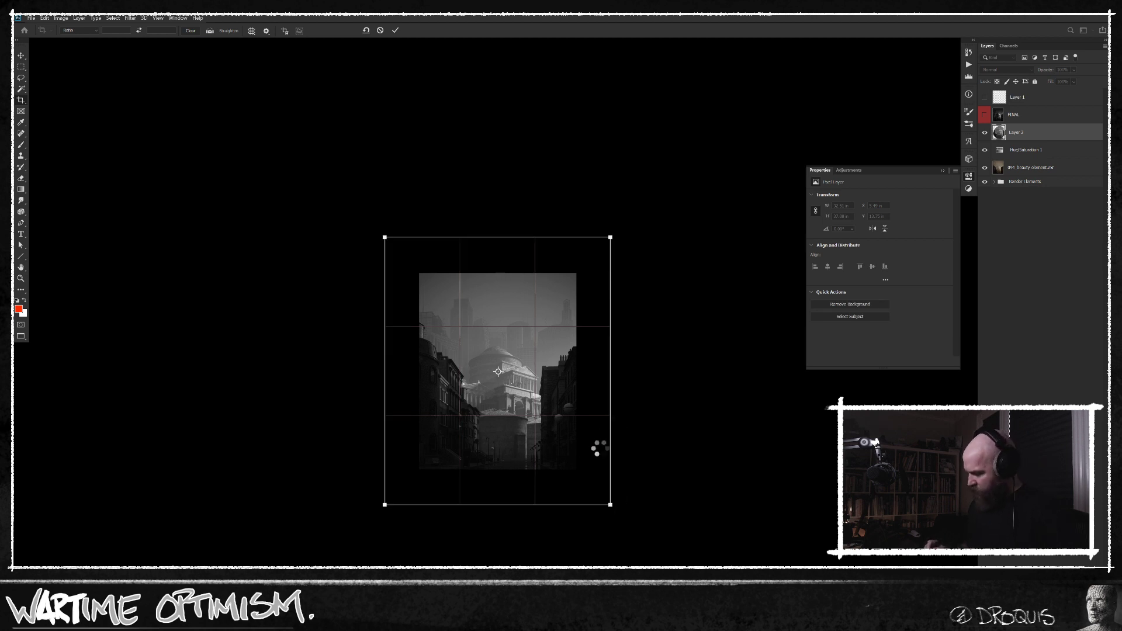
key("Return")
Add a new layer directly above the render elements group and fill it with black behind the city image.
left_click(1036, 183)
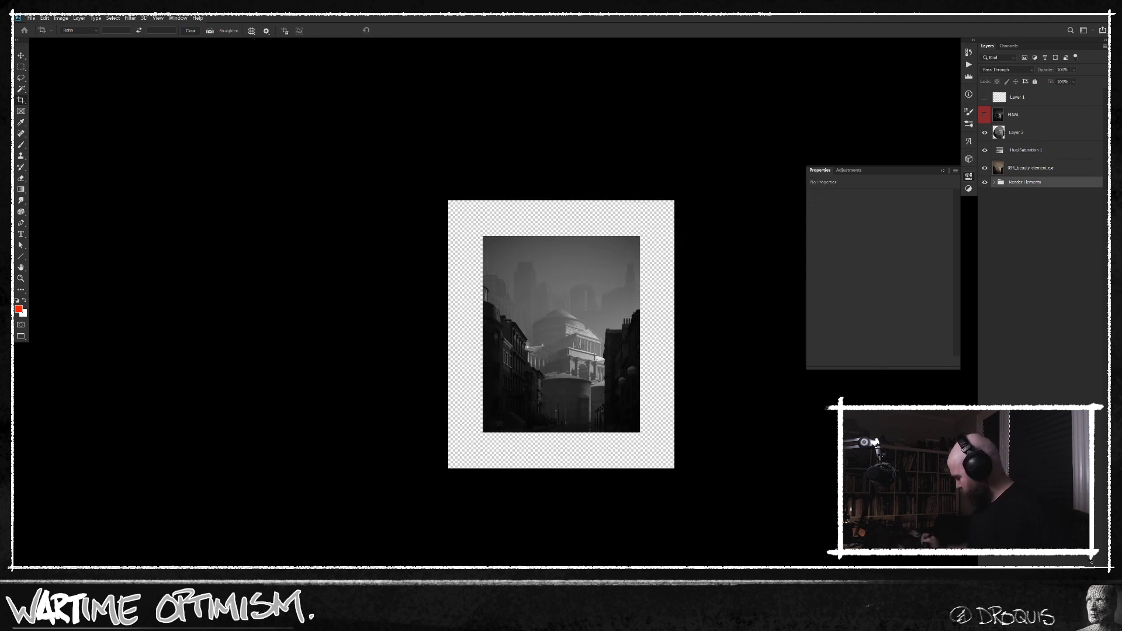
key("ctrl+alt+shift+n")
key("d")
key("alt+BackSpace")
mouse_move(617, 380)
left_mouse_down()
mouse_move(636, 372)
mouse_move(593, 384)
left_mouse_up()
Paint grey sky strokes past the image's right edge on Layer 2 with a triangular brush, undoing the stray dab above the image.
key("s")
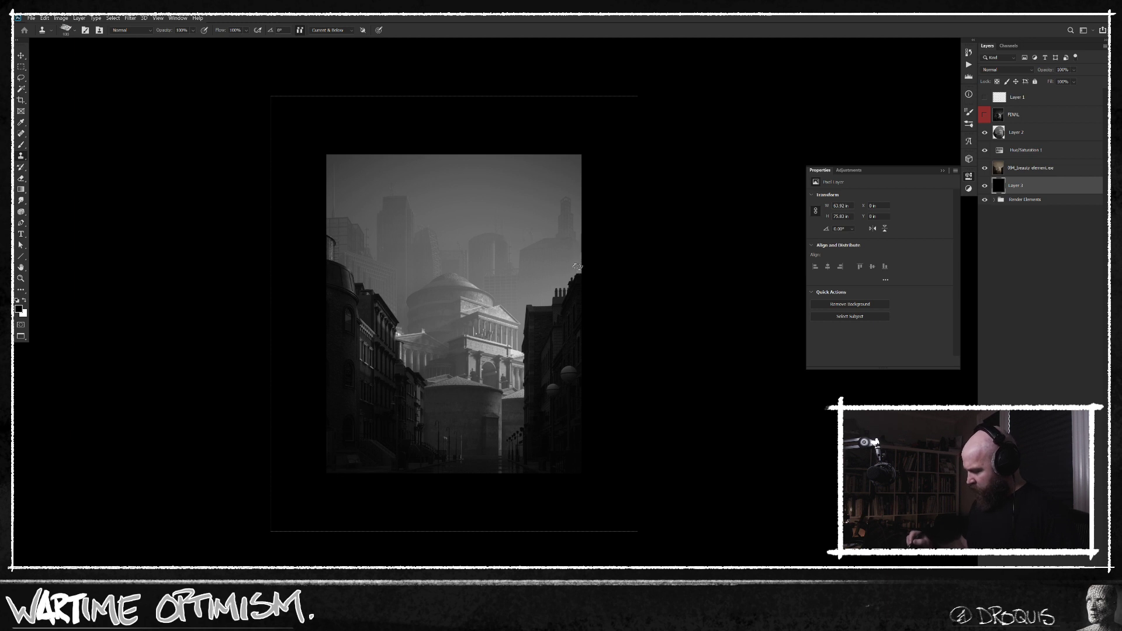
left_click(1032, 133)
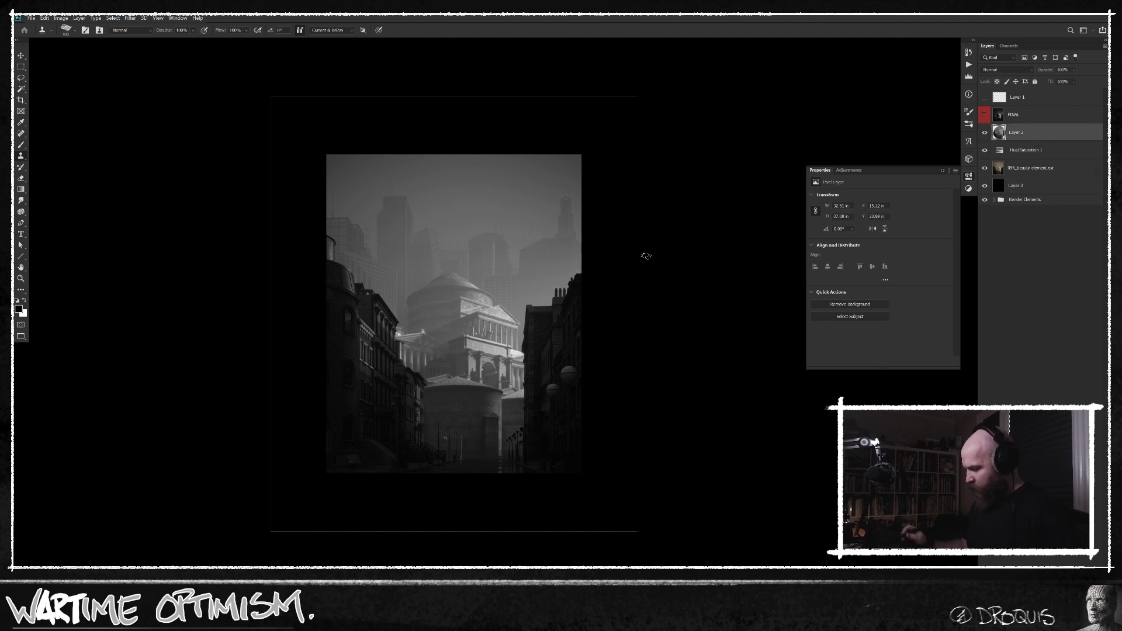
right_click(552, 262)
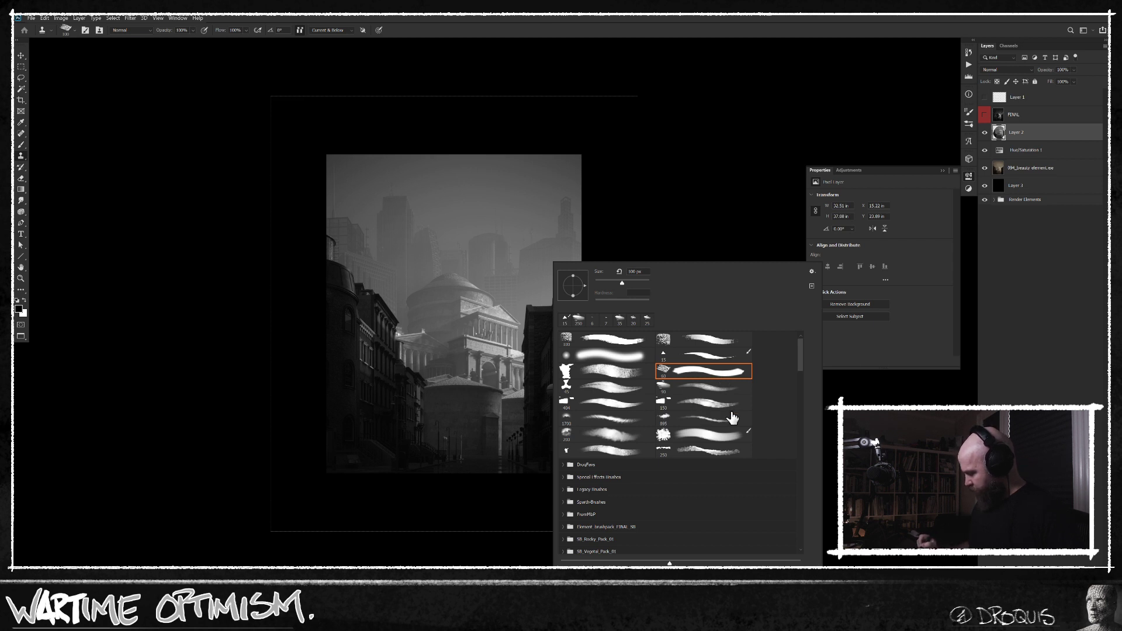
left_click(704, 356)
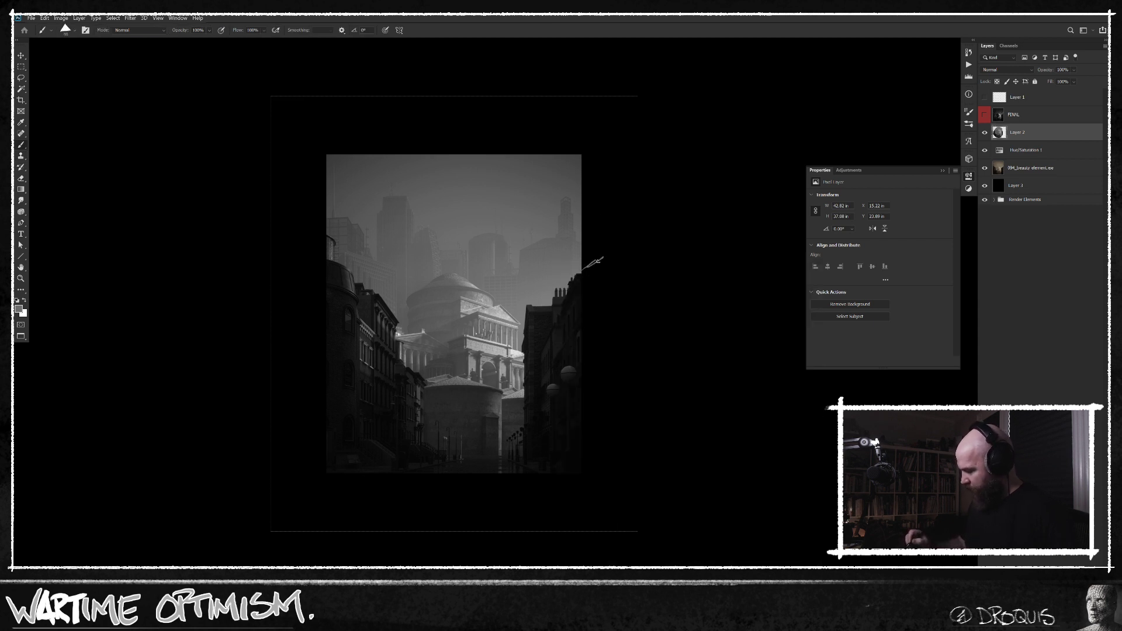
mouse_move(592, 264)
left_mouse_down()
mouse_move(601, 221)
mouse_move(599, 269)
mouse_move(581, 263)
mouse_move(586, 154)
mouse_move(594, 159)
mouse_move(585, 131)
mouse_move(590, 162)
mouse_move(594, 153)
mouse_move(570, 144)
mouse_move(630, 141)
left_mouse_up()
left_click(586, 151, "alt")
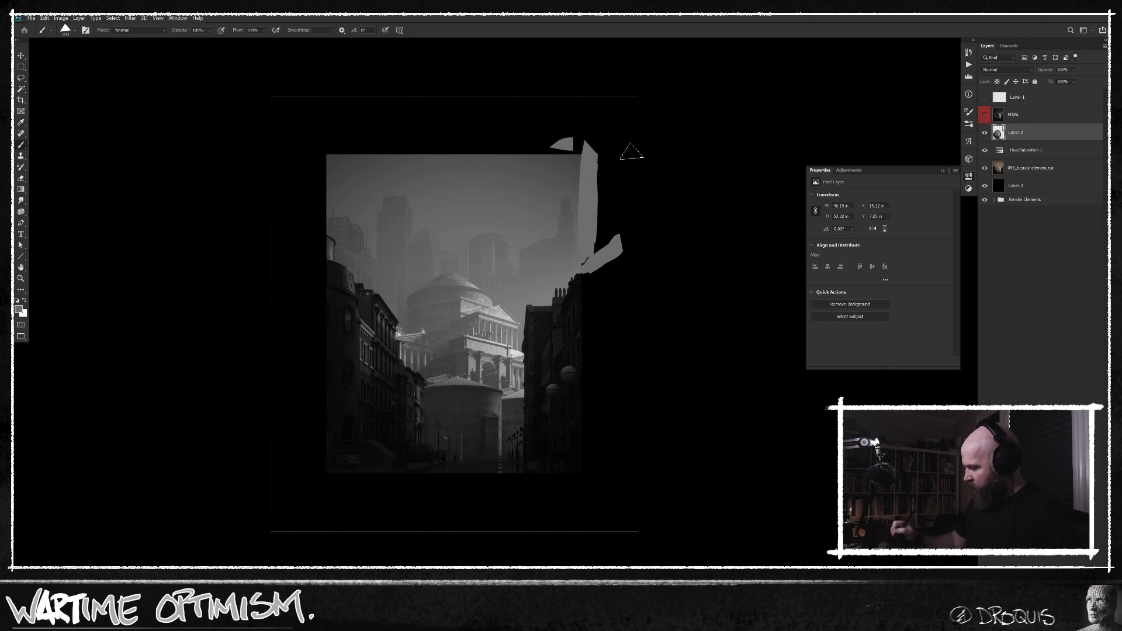
key("ctrl+z")
key("[")
left_click(533, 140, "alt")
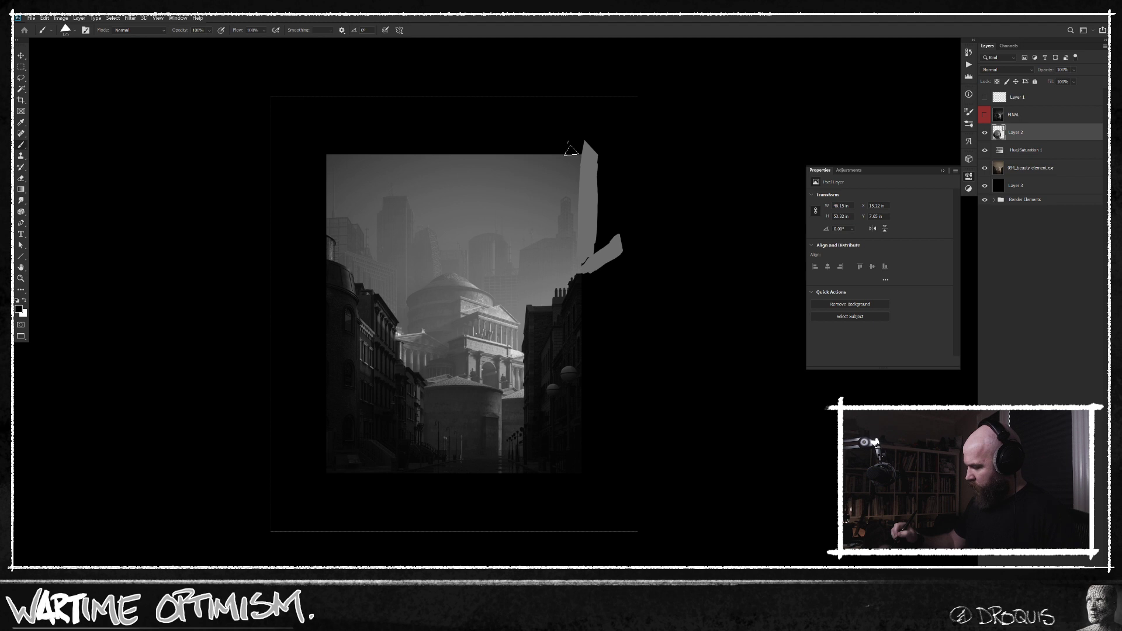
Resize the image proportionally to a height of 2500 pixels.
key("ctrl+alt+i")
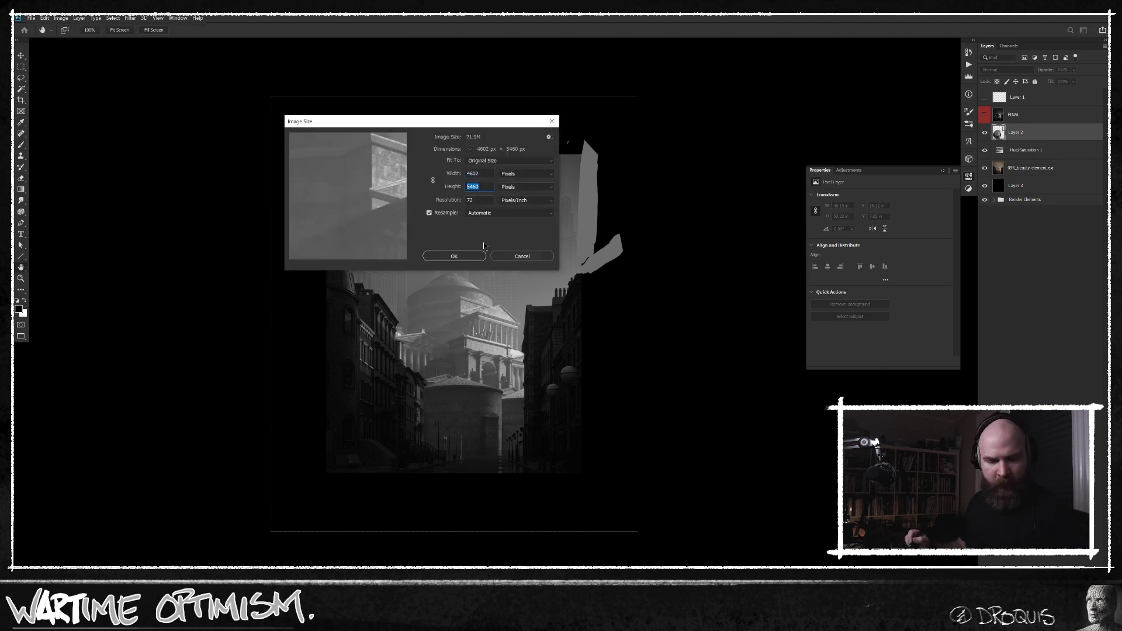
type("2500")
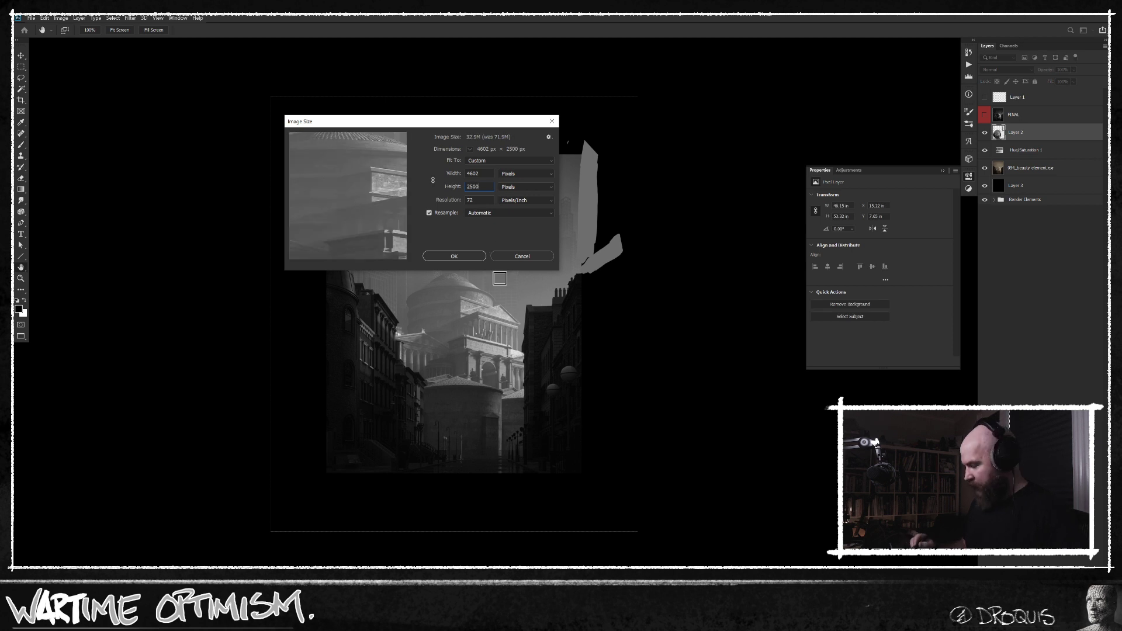
key("ctrl+z")
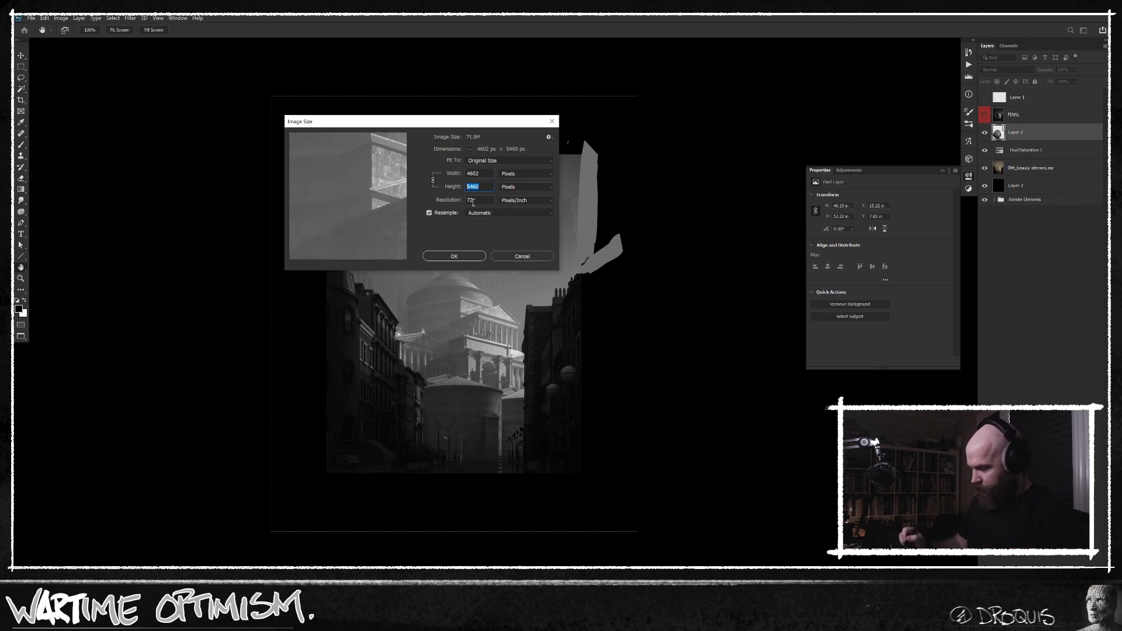
type("2500")
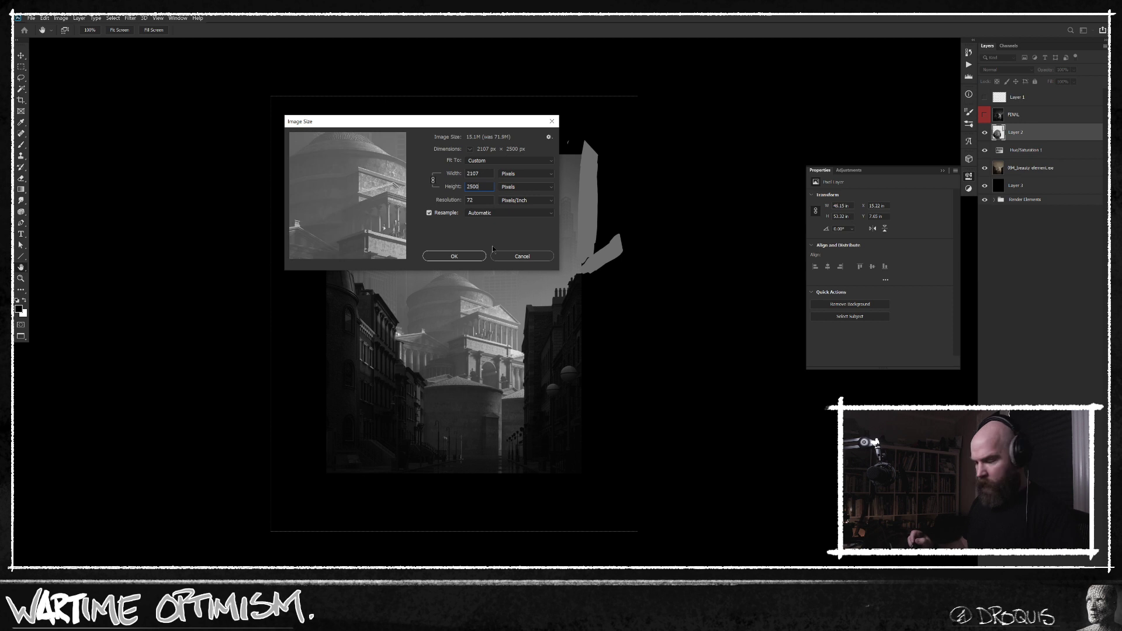
key("Return")
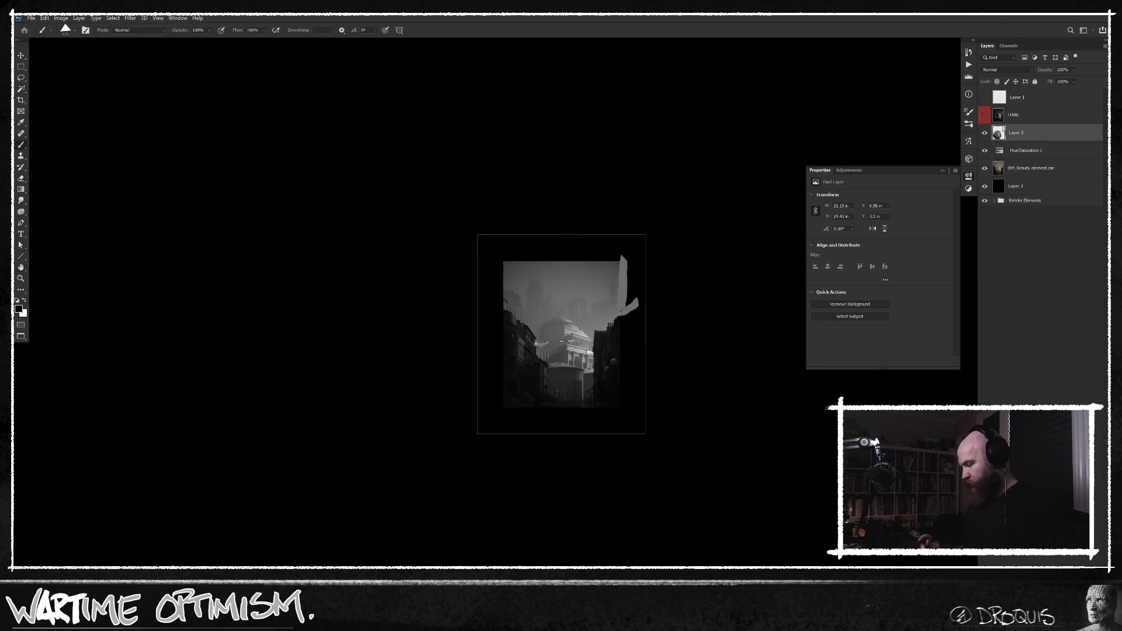
Paint a grey strip down the image's right side on Layer 2, covering its lower part and stray outer edge with black.
left_click(636, 272)
left_click_drag(646, 271, 591, 290)
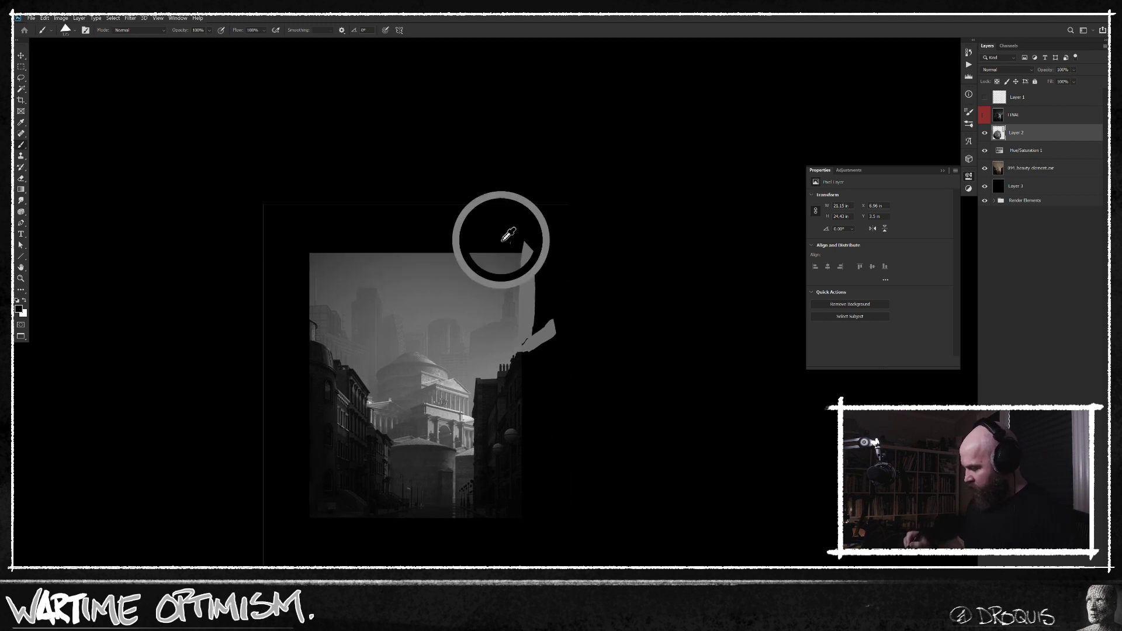
mouse_move(520, 247)
left_mouse_down()
mouse_move(559, 245)
mouse_move(532, 393)
mouse_move(537, 525)
mouse_move(507, 525)
left_mouse_up()
left_click_drag(535, 366, 538, 366)
left_click(511, 432, "alt")
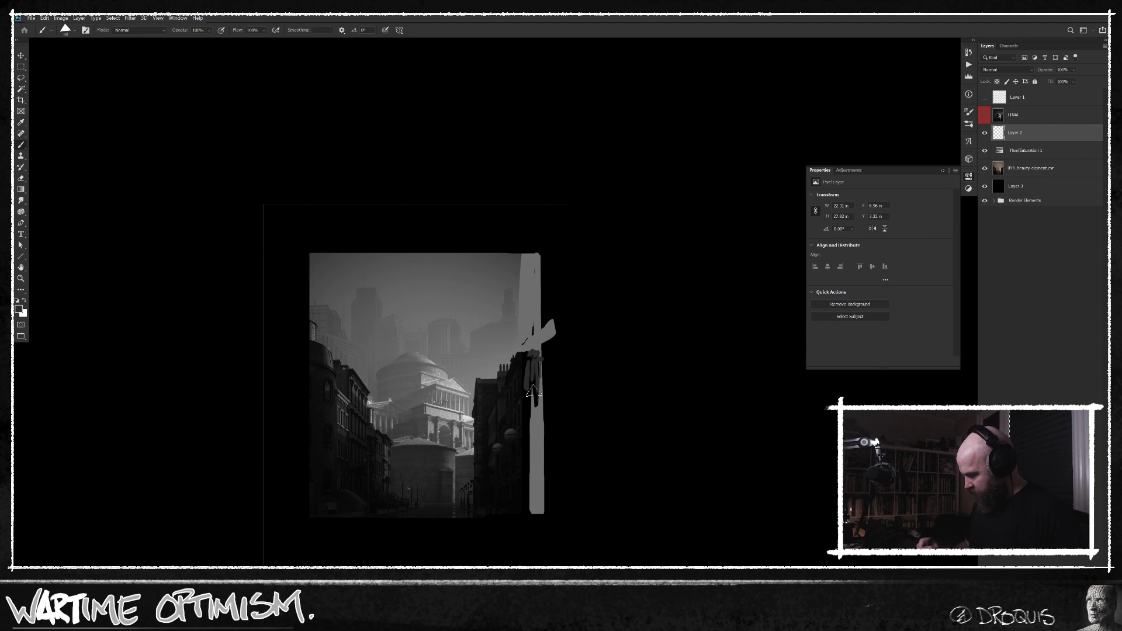
mouse_move(534, 449)
left_mouse_down()
mouse_move(534, 380)
mouse_move(531, 487)
mouse_move(531, 401)
left_mouse_up()
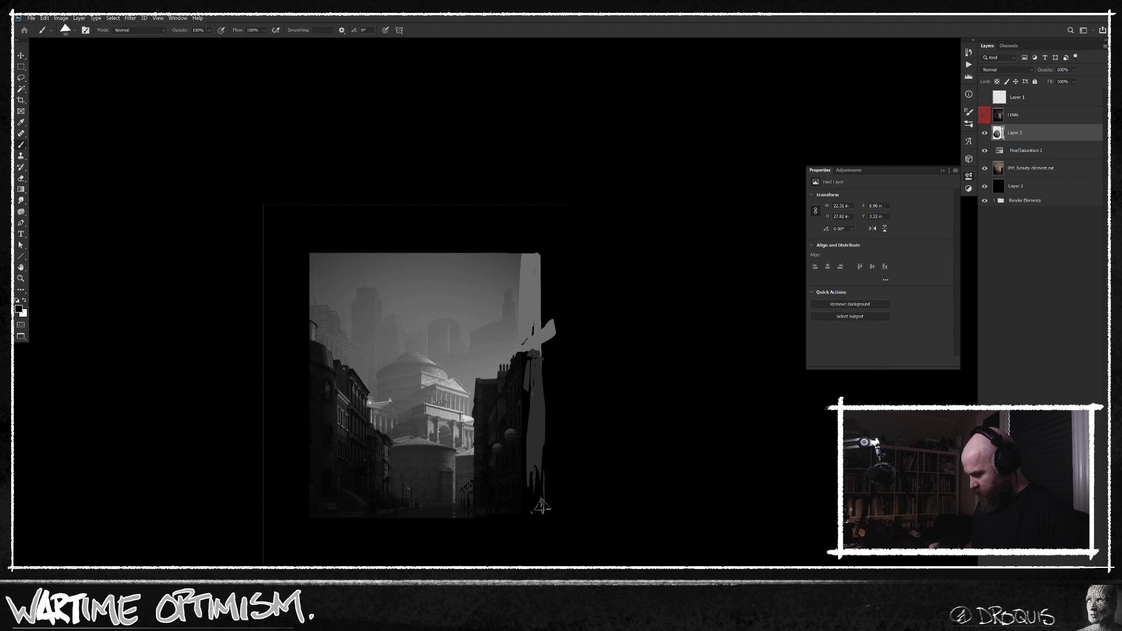
left_click_drag(547, 457, 549, 348)
left_click(547, 311, "alt")
left_click_drag(547, 309, 547, 328)
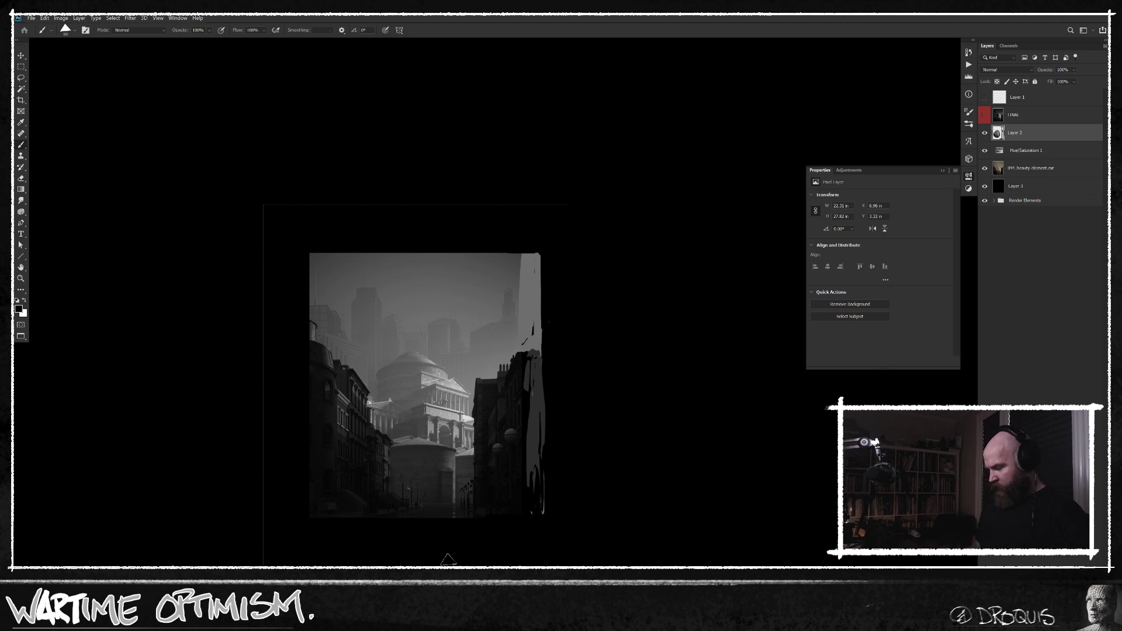
Extend the right building's roofline and wall with black strokes, and blend the sky above it with sampled grey.
left_click_drag(509, 458, 531, 389)
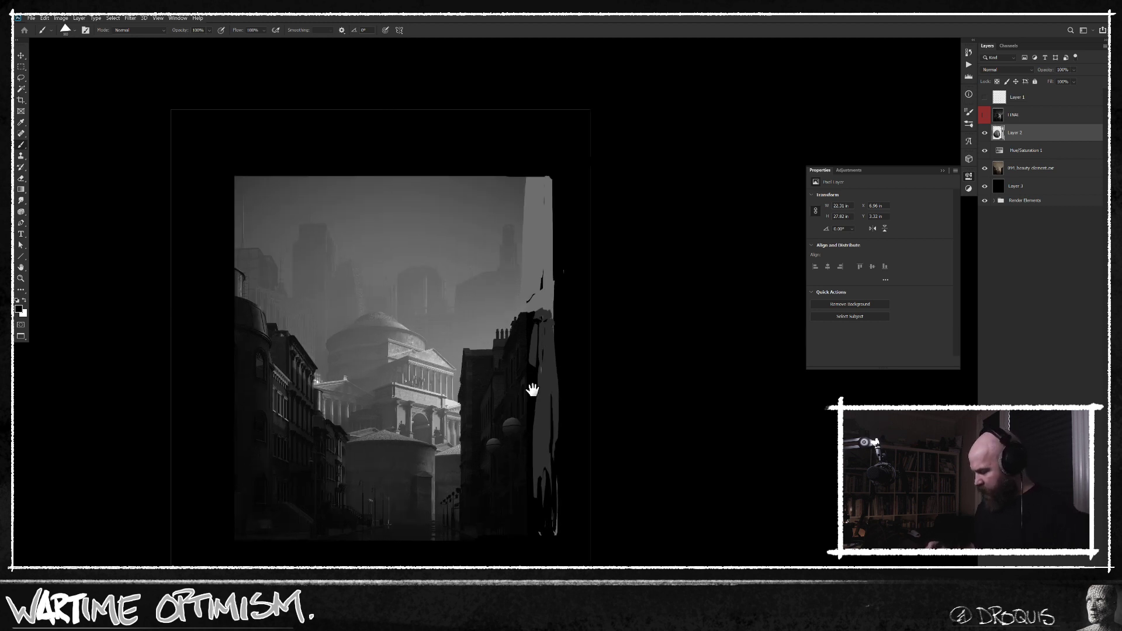
mouse_move(540, 296)
left_mouse_down()
mouse_move(537, 307)
mouse_move(554, 286)
left_mouse_up()
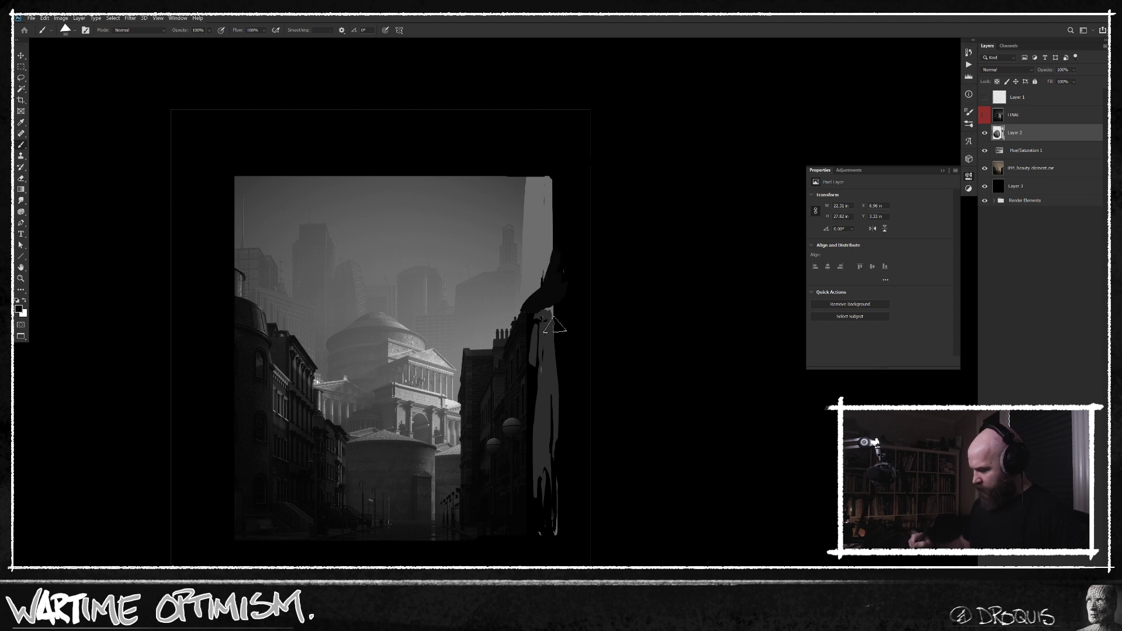
mouse_move(548, 342)
left_mouse_down()
mouse_move(549, 398)
mouse_move(548, 330)
mouse_move(540, 486)
mouse_move(553, 399)
mouse_move(550, 511)
mouse_move(534, 419)
mouse_move(572, 435)
left_mouse_up()
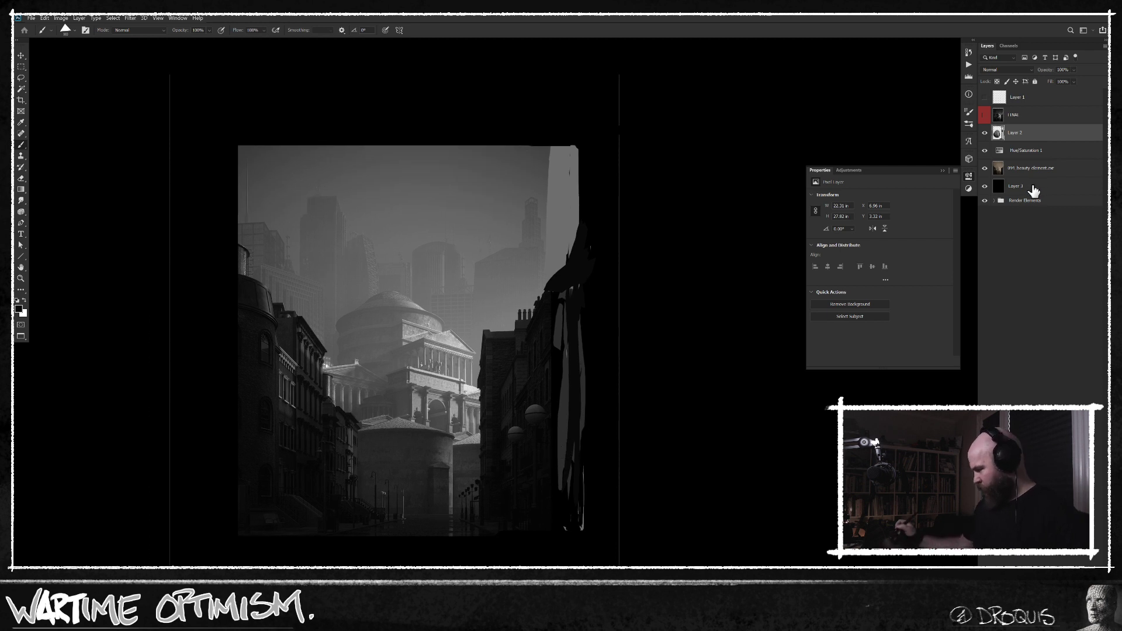
left_click(531, 238, "alt")
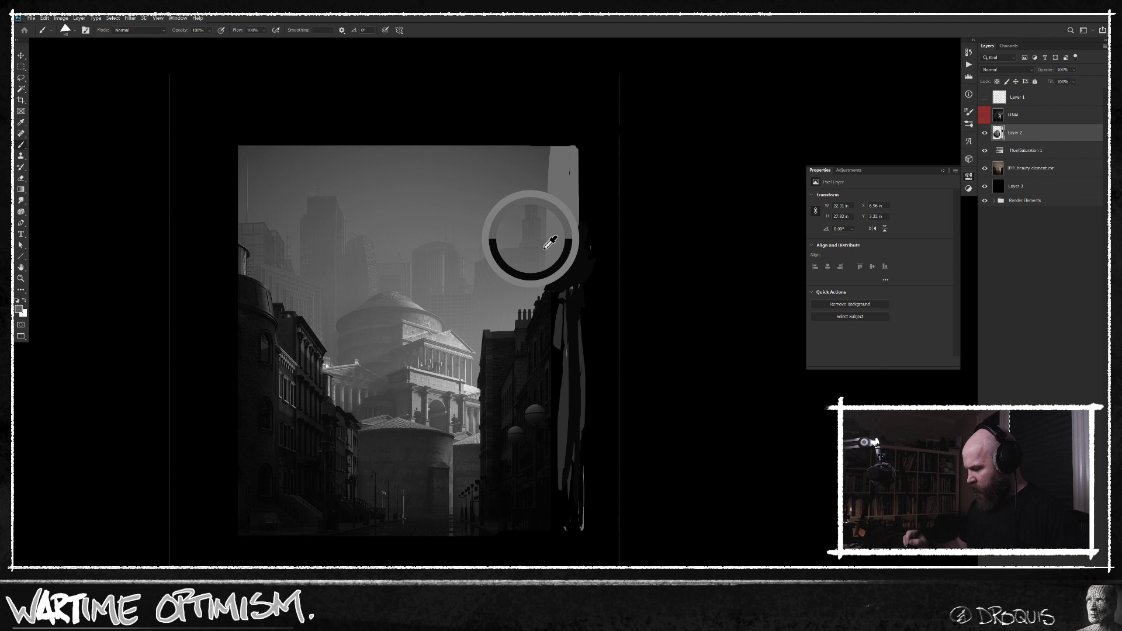
left_click(567, 222, "alt")
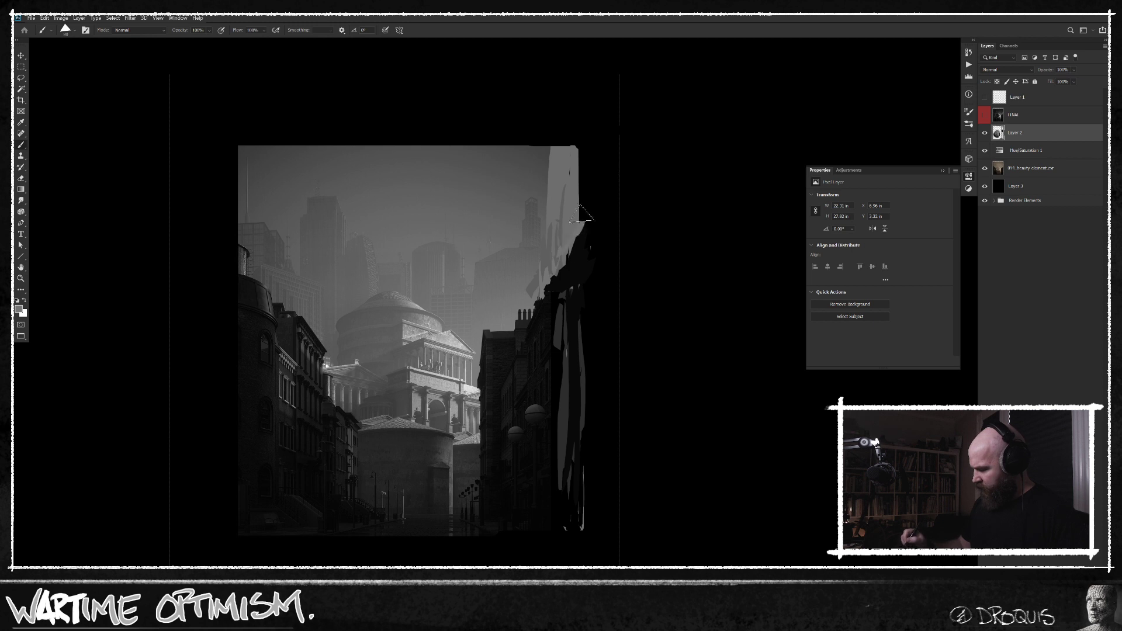
Add two Curves adjustment layers above Layer 2, clipping the second, and pull its RGB curve down to darken the scene.
left_click(1028, 119)
left_click(1040, 134)
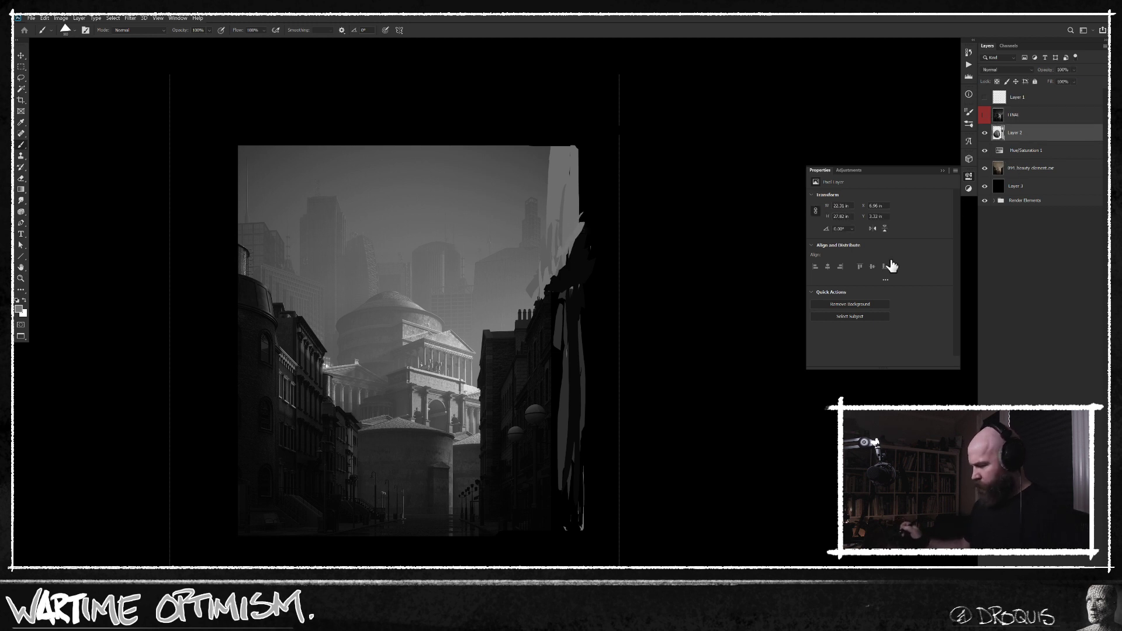
key("ctrl+shift+m")
key("Return")
key("ctrl+shift+m")
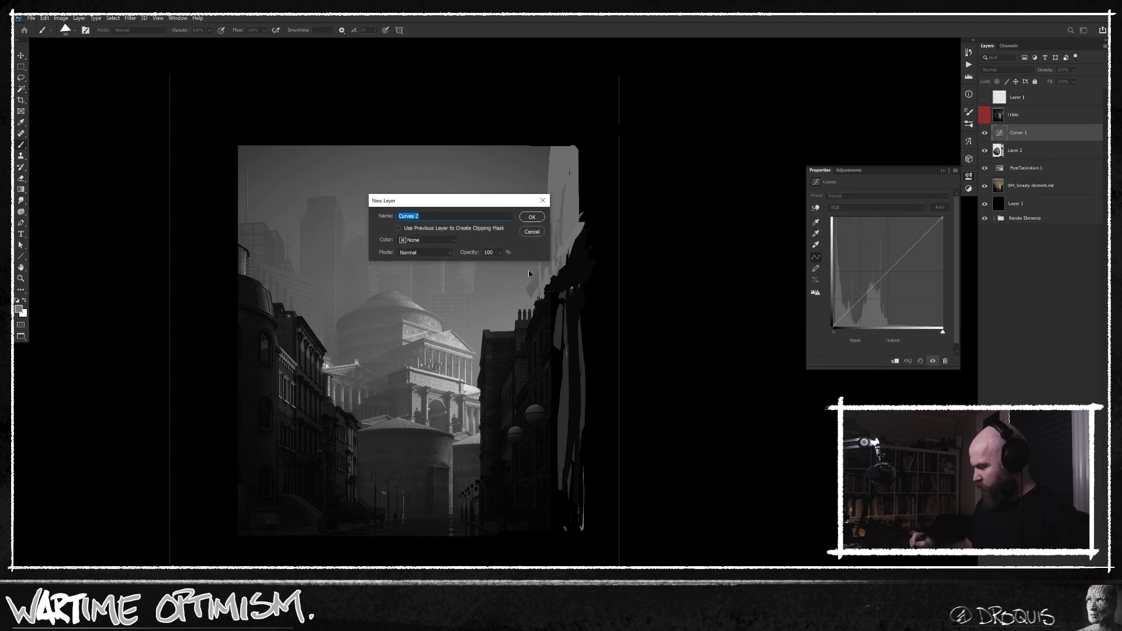
key("Return")
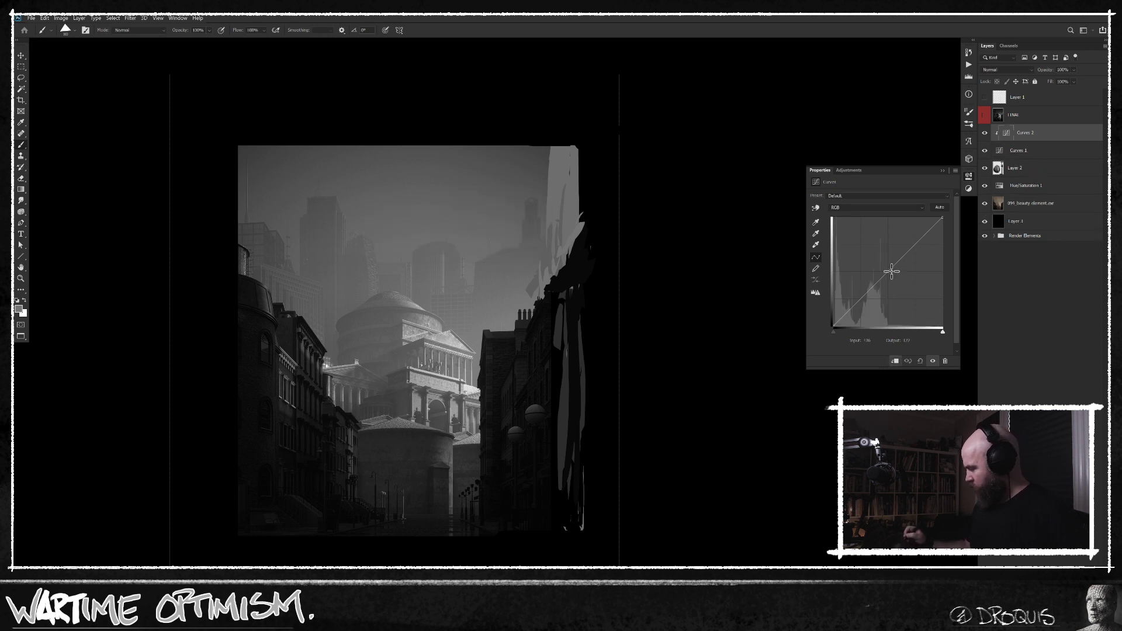
left_click_drag(901, 259, 902, 288)
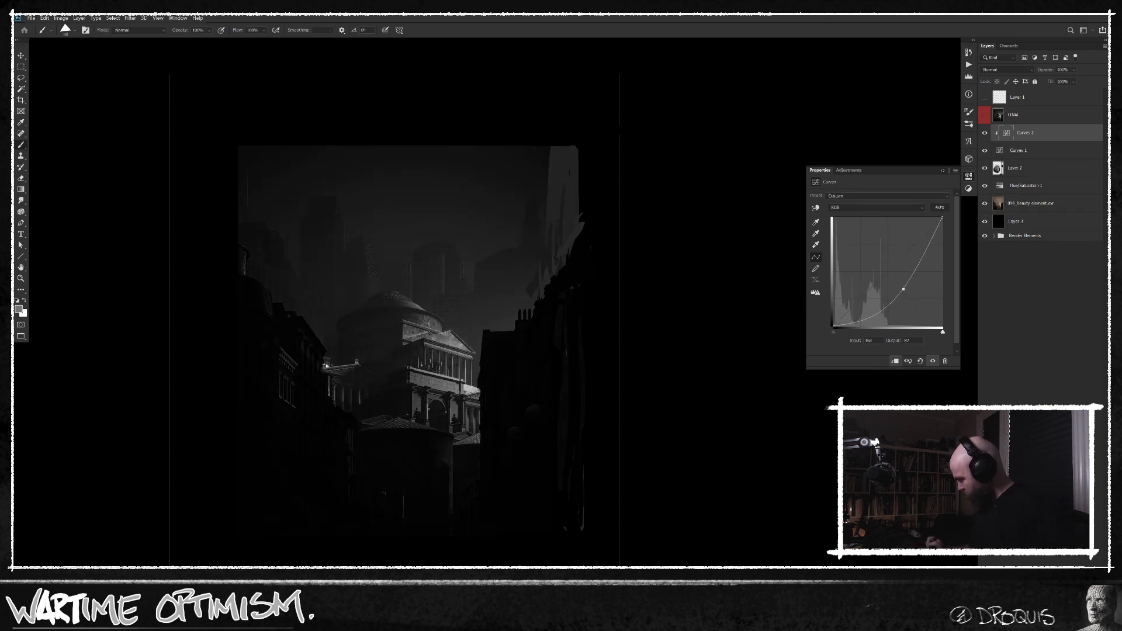
Invert the clipped Curves layer's mask to black and choose an enlarged soft round brush.
key("ctrl+i")
right_click(467, 207)
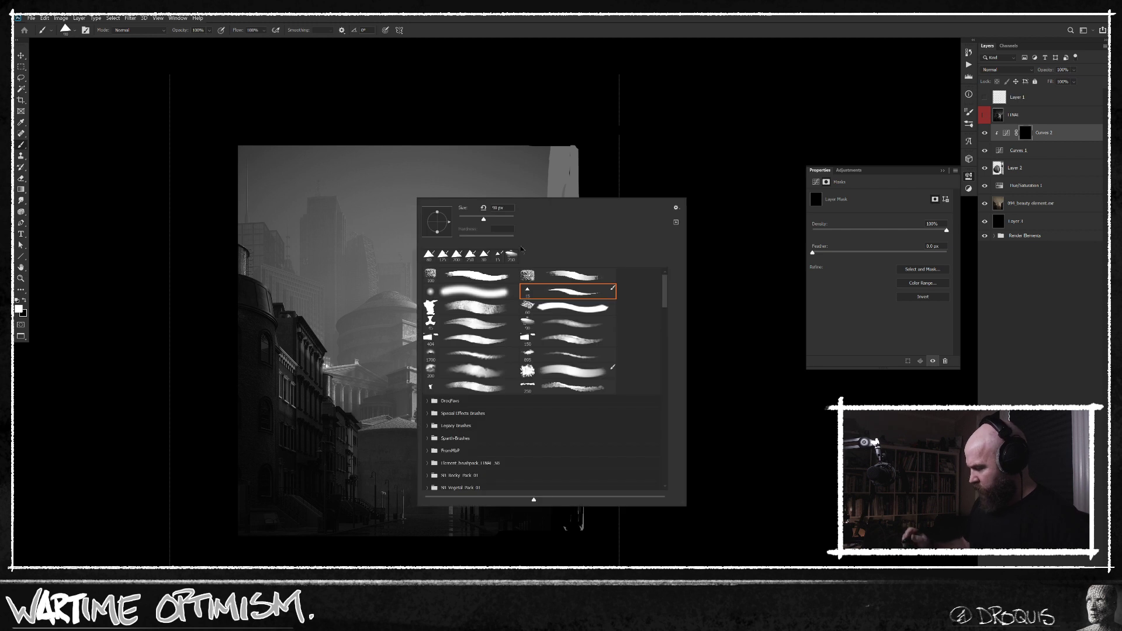
double_click(487, 292)
key("]")
key("]")
key("]")
key("]")
key("]")
key("]")
key("]")
key("]")
Paint white on the Curves mask at 12% flow to darken the upper sky, undoing the first full-strength stroke.
mouse_move(249, 201)
left_mouse_down()
mouse_move(256, 215)
mouse_move(280, 163)
mouse_move(259, 186)
mouse_move(267, 247)
left_mouse_up()
key("ctrl+z")
key("shift+1")
key("shift+2")
mouse_move(244, 135)
left_mouse_down()
mouse_move(268, 175)
mouse_move(246, 231)
mouse_move(291, 220)
mouse_move(337, 167)
mouse_move(365, 220)
mouse_move(382, 166)
left_mouse_up()
mouse_move(239, 170)
left_mouse_down()
mouse_move(554, 193)
mouse_move(557, 245)
mouse_move(565, 237)
mouse_move(565, 194)
mouse_move(528, 183)
mouse_move(366, 169)
mouse_move(507, 183)
mouse_move(492, 203)
mouse_move(445, 219)
mouse_move(413, 170)
mouse_move(380, 261)
mouse_move(320, 233)
left_mouse_up()
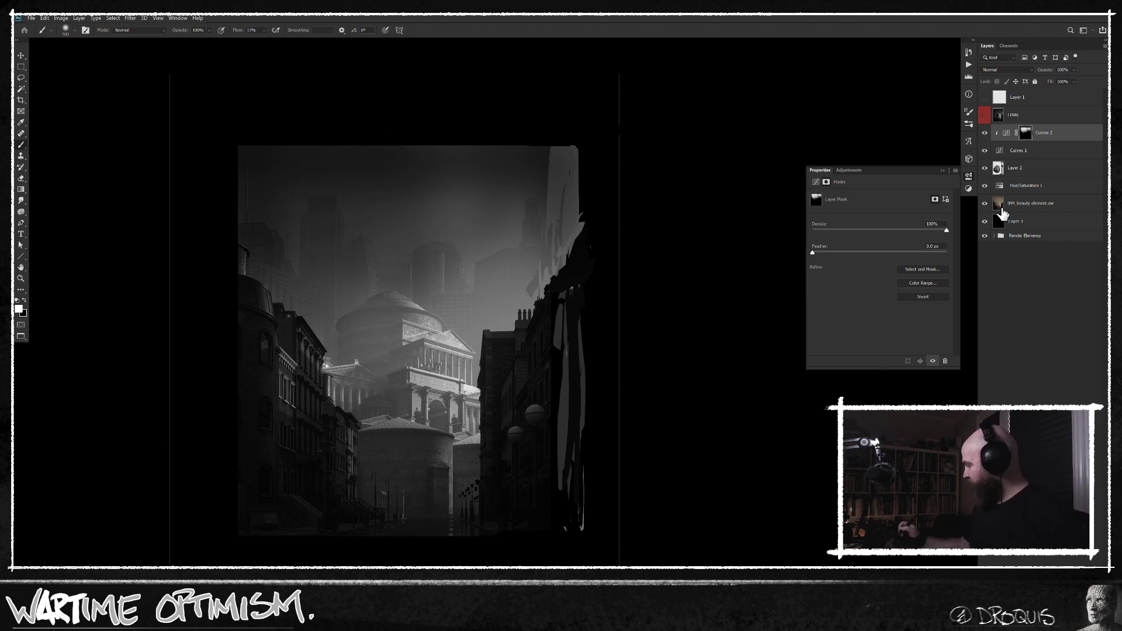
Isolate the beauty element layer to compare it with the edit, restore all layers, and undo the stray stroke on it.
left_click(998, 206)
left_click(985, 204, "alt")
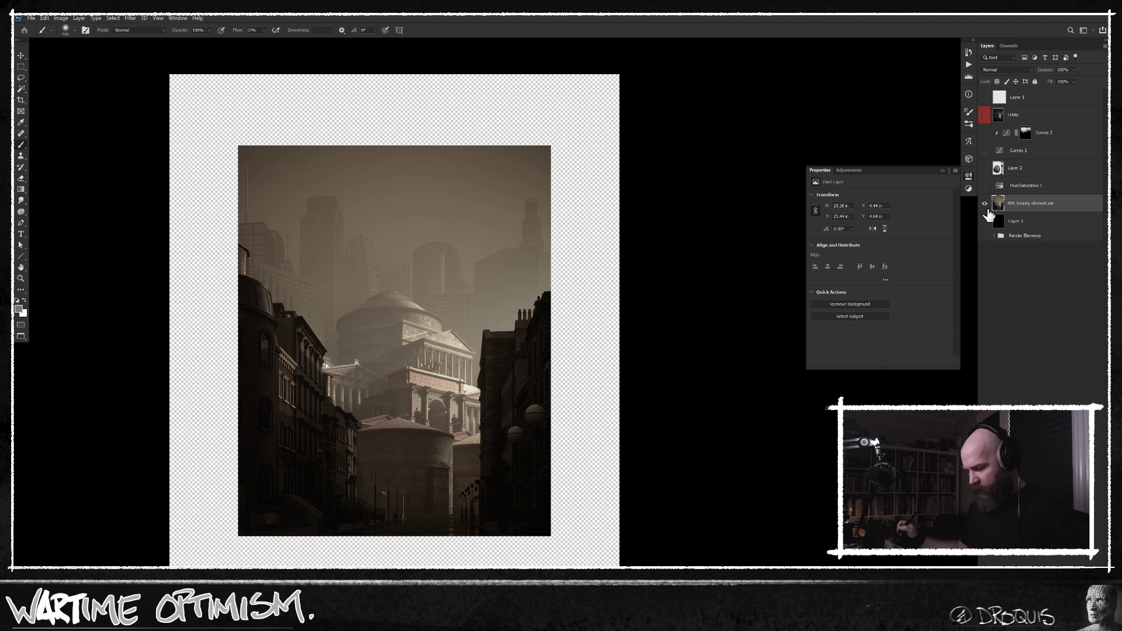
left_click(985, 203, "alt")
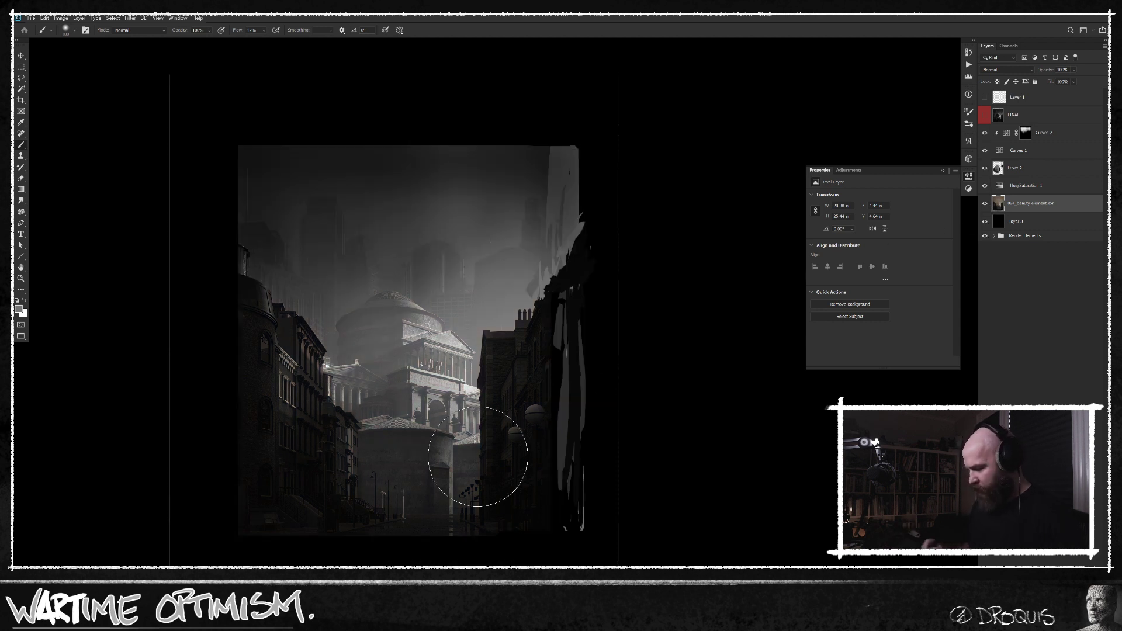
mouse_move(304, 325)
left_mouse_down()
mouse_move(290, 195)
mouse_move(296, 228)
left_mouse_up()
key("ctrl+z")
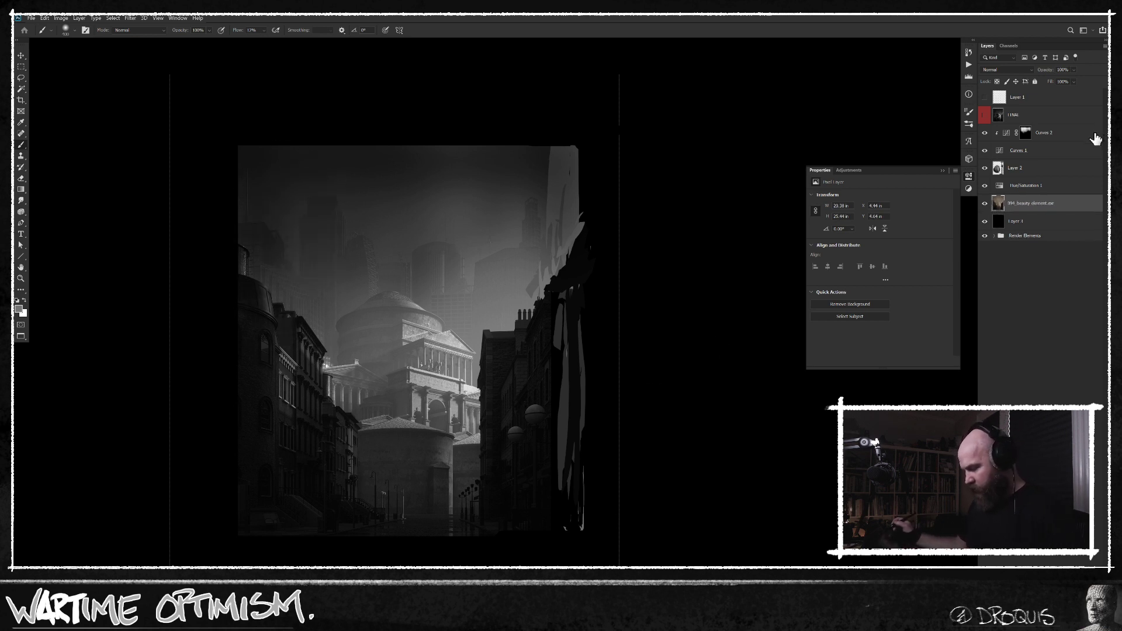
Paint more white on the clipped Curves mask to darken the distant skyline and upper sky.
left_click(1026, 132)
key("x")
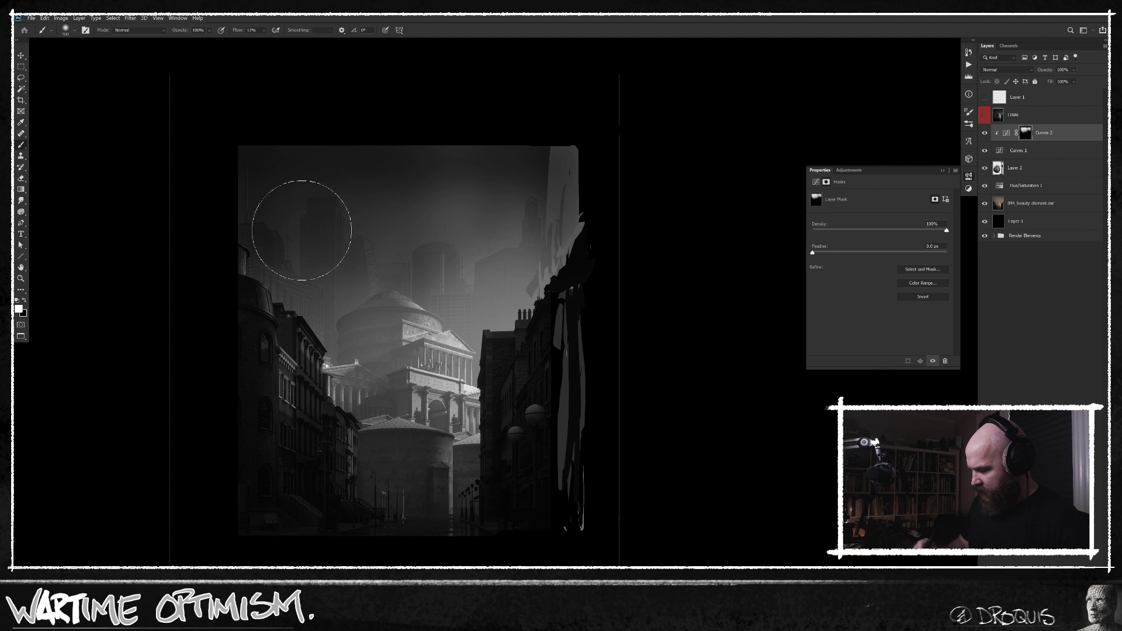
mouse_move(286, 298)
left_mouse_down()
mouse_move(262, 284)
mouse_move(269, 350)
mouse_move(369, 257)
mouse_move(353, 344)
mouse_move(430, 237)
mouse_move(479, 242)
mouse_move(397, 220)
mouse_move(277, 304)
mouse_move(497, 169)
left_mouse_up()
key("f")
key("f")
key("f")
left_click_drag(535, 333, 460, 342)
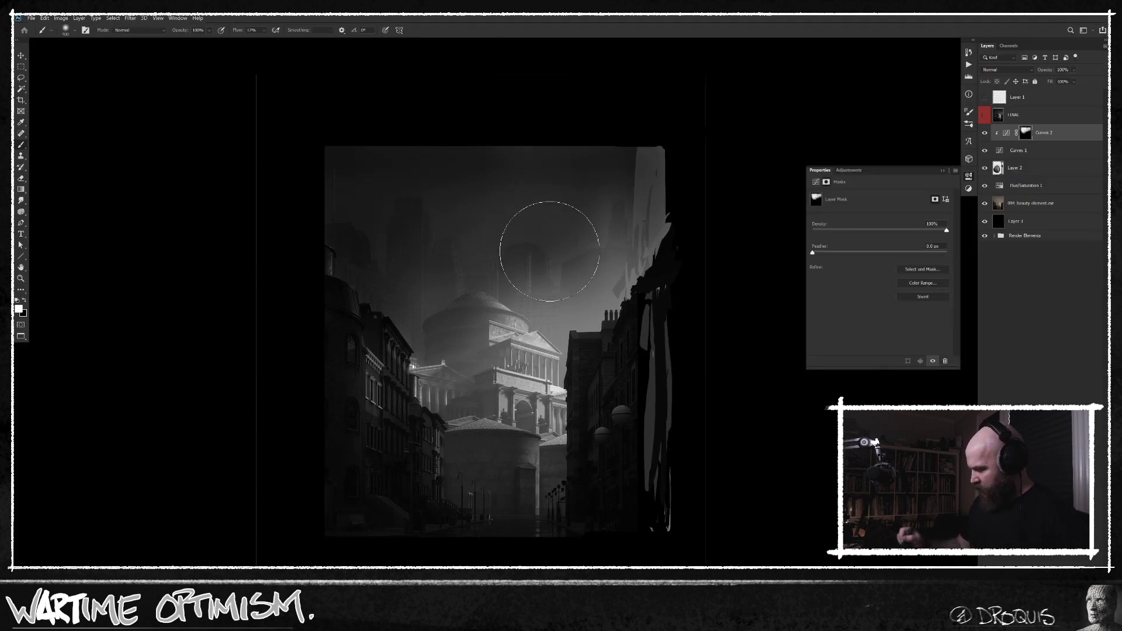
Continue darkening the sky toward the image's right edge on the Curves mask, using a smaller brush around the right tower.
mouse_move(452, 249)
left_mouse_down()
mouse_move(430, 358)
mouse_move(432, 336)
mouse_move(440, 371)
mouse_move(419, 383)
mouse_move(435, 386)
mouse_move(467, 370)
mouse_move(359, 244)
mouse_move(362, 283)
mouse_move(623, 172)
mouse_move(619, 160)
mouse_move(652, 144)
mouse_move(648, 272)
mouse_move(609, 285)
mouse_move(649, 143)
left_mouse_up()
left_click(642, 184, "alt")
key("bracketleft")
key("bracketleft")
left_click_drag(633, 242, 652, 232)
left_click(606, 232, "alt")
mouse_move(640, 160)
left_mouse_down()
mouse_move(655, 163)
mouse_move(663, 223)
left_mouse_up()
Add a new layer above the Curves layers and paint a soft grey glow over the sky's upper-right corner.
key("ctrl+shift+alt+n")
key("d")
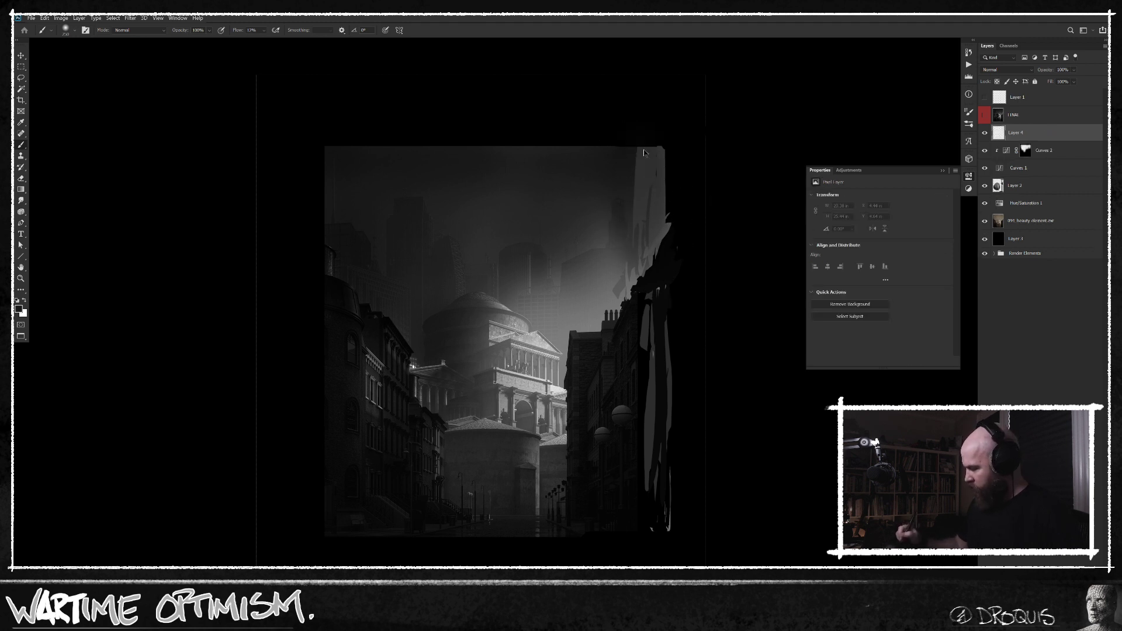
left_click_drag(645, 155, 659, 207)
left_click(653, 247, "alt")
mouse_move(642, 275)
left_mouse_down()
mouse_move(657, 213)
mouse_move(596, 304)
mouse_move(624, 237)
left_mouse_up()
key("bracketright")
key("bracketright")
mouse_move(565, 272)
left_mouse_down()
mouse_move(672, 176)
mouse_move(610, 310)
mouse_move(672, 174)
left_mouse_up()
Make a rectangular marquee selection around the city picture, including the painted extension on its right side.
key("m")
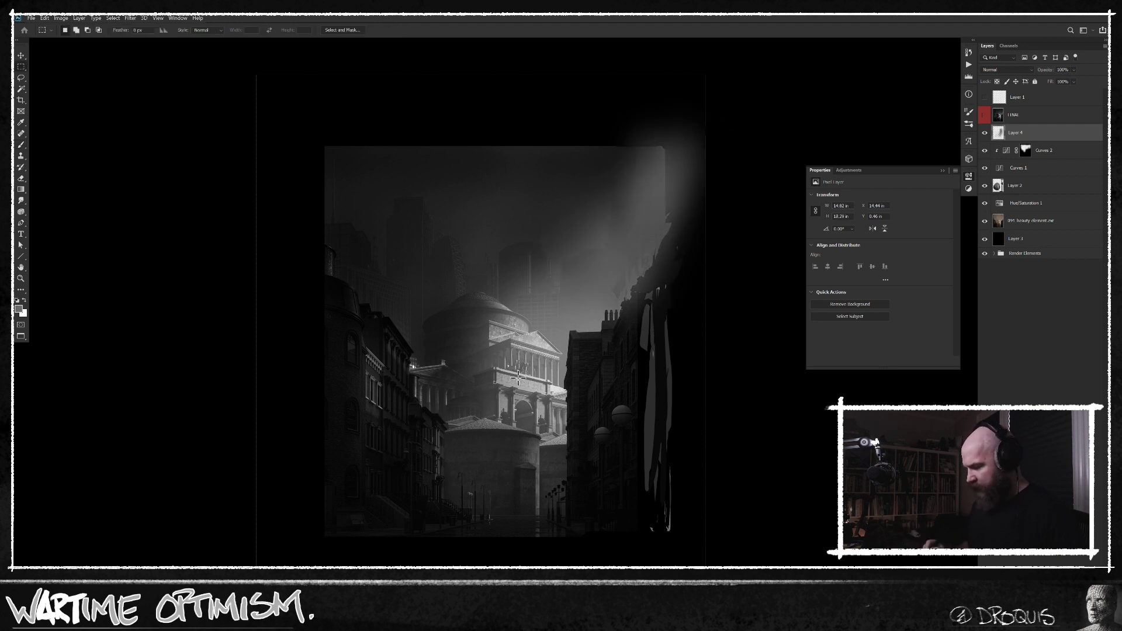
left_click_drag(333, 141, 685, 547)
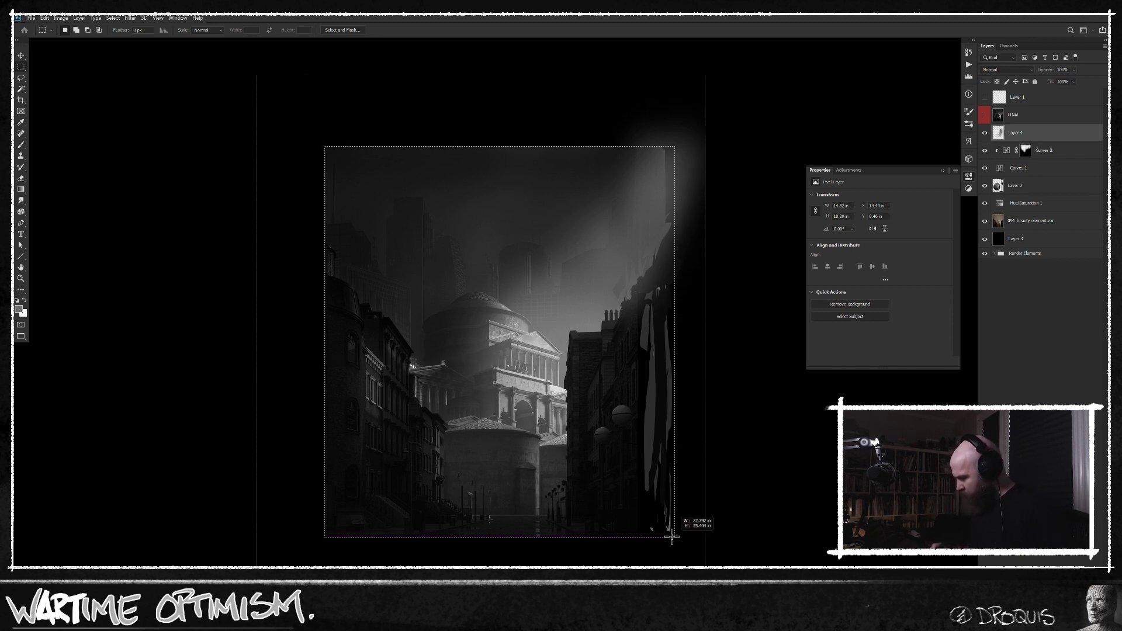
left_click_drag(666, 536, 686, 538)
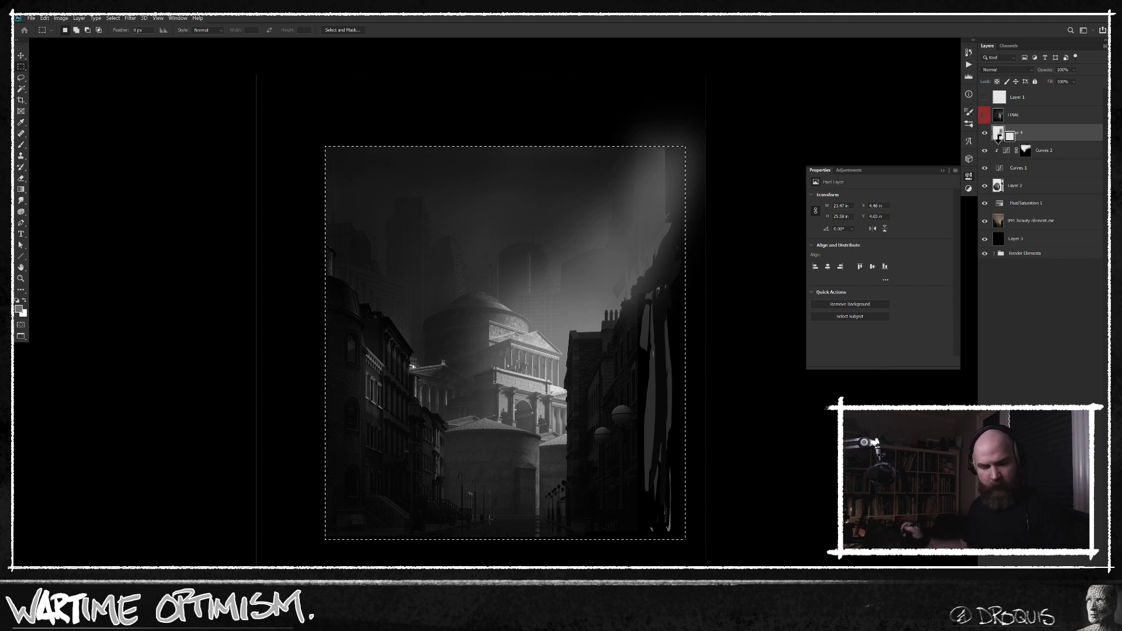
Fill the area outside the selected picture with black on a new layer, deselect, and lock that layer.
key("ctrl+alt+shift+n")
key("ctrl+shift+i")
key("d")
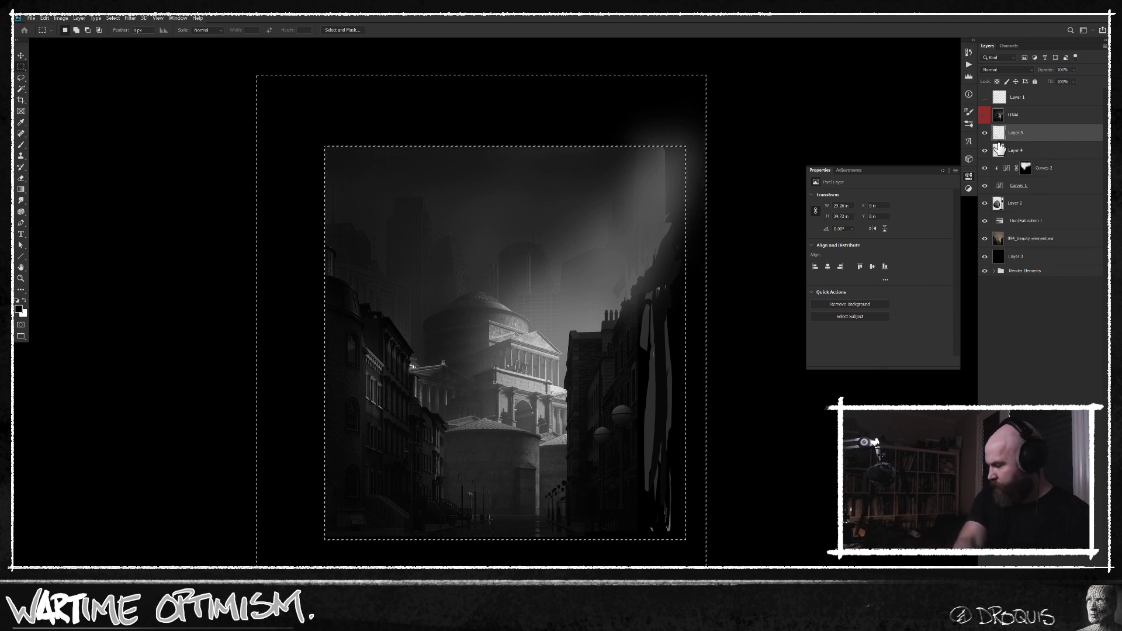
left_click_drag(1000, 148, 998, 136)
key("alt+BackSpace")
key("ctrl+d")
key("b")
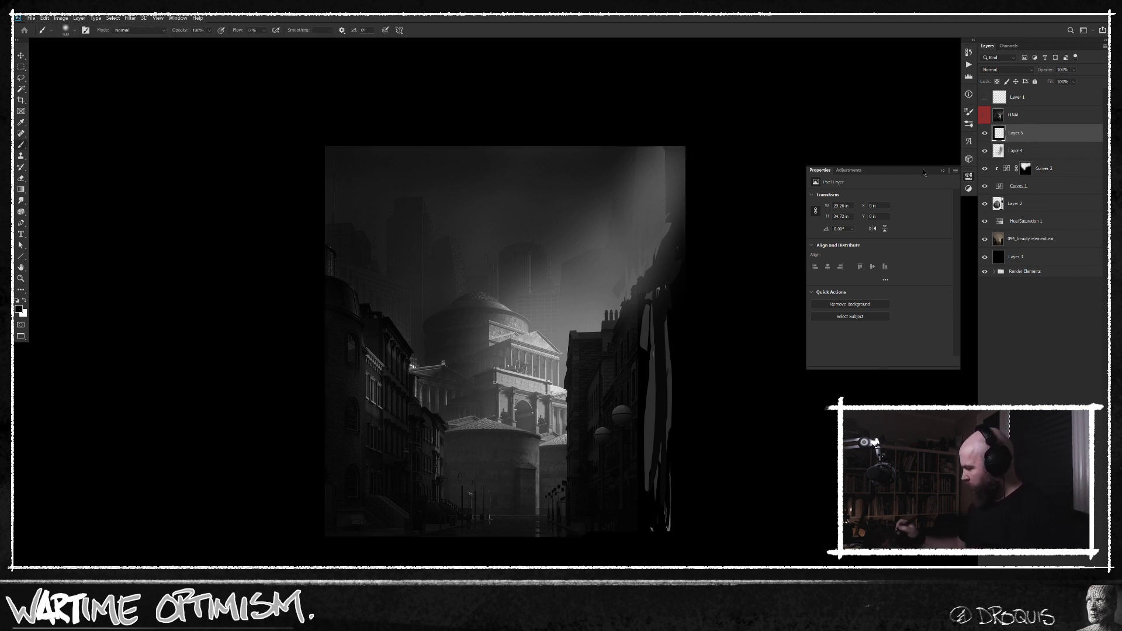
left_click(1035, 82)
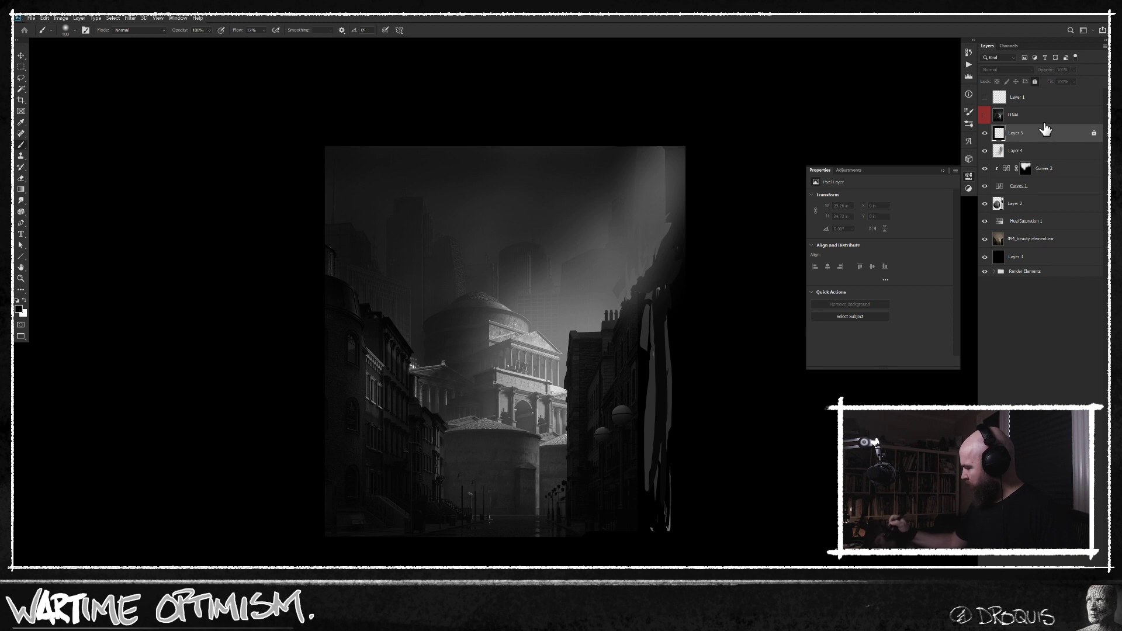
Paint soft strokes on Layer 4 to blend the sky's right edge and darken the streaky extended building below.
left_click(1022, 151)
left_click_drag(686, 179, 689, 135)
left_click(678, 231, "alt")
mouse_move(681, 220)
left_mouse_down()
mouse_move(658, 311)
mouse_move(652, 430)
left_mouse_up()
key("[")
left_click_drag(662, 336, 645, 519)
left_click(623, 419, "alt")
left_click_drag(664, 405, 657, 456)
left_click_drag(678, 293, 668, 508)
left_click_drag(672, 422, 662, 539)
key("[")
Choose a textured brush, set the foreground colour to an 80% brightness grey and paint highlights across the temple dome.
right_click(619, 385)
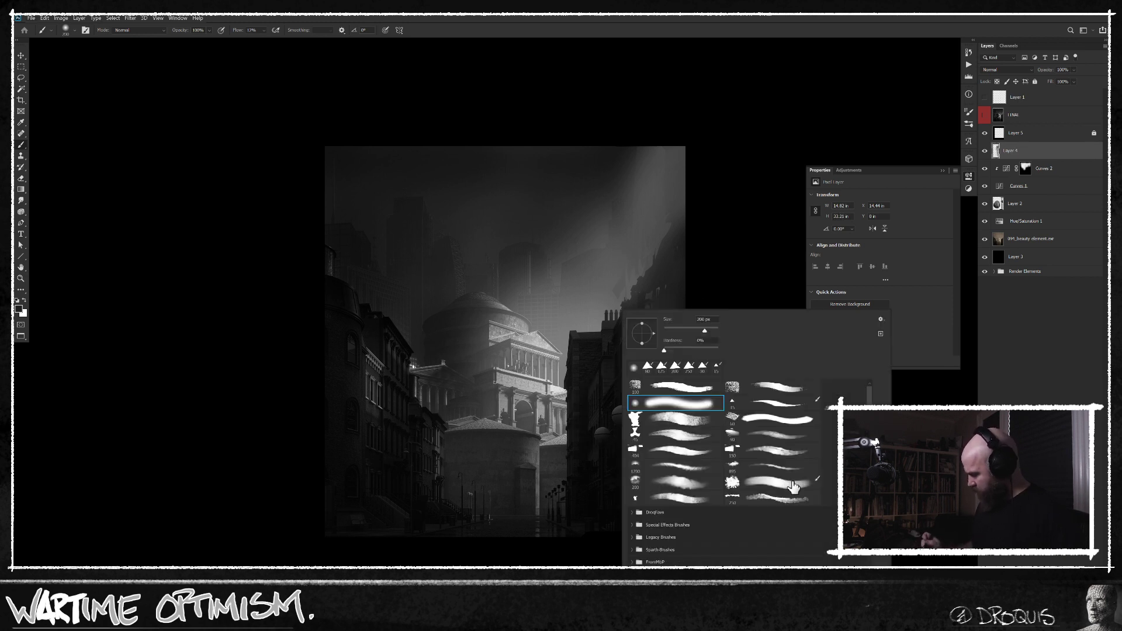
double_click(770, 443)
left_click(537, 339, "alt")
key("n")
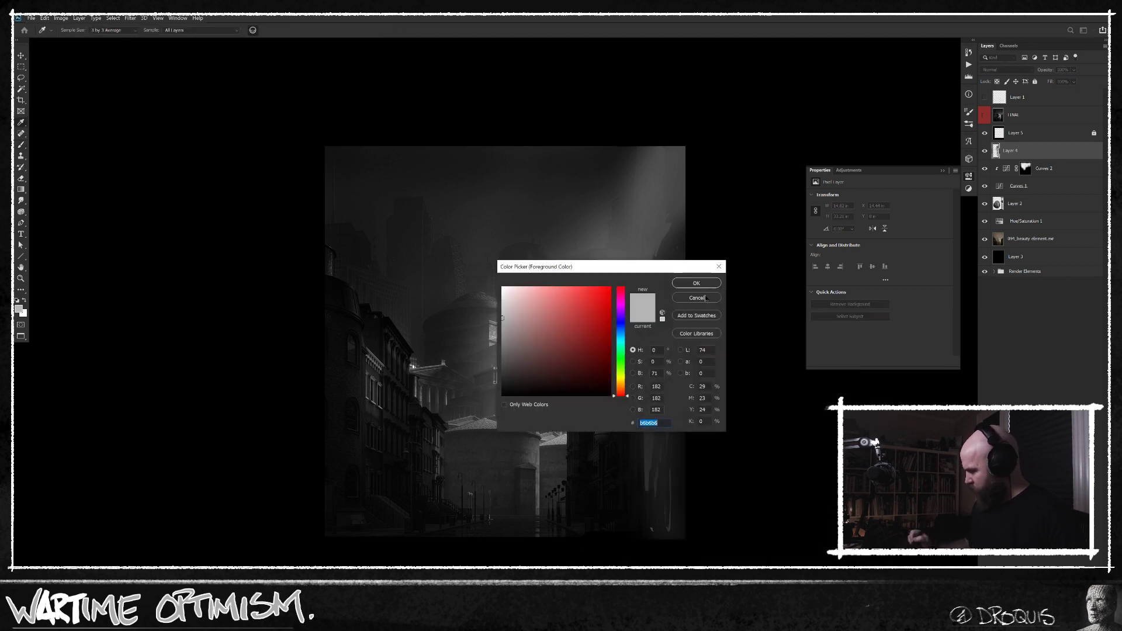
left_click(633, 372)
left_click(622, 309)
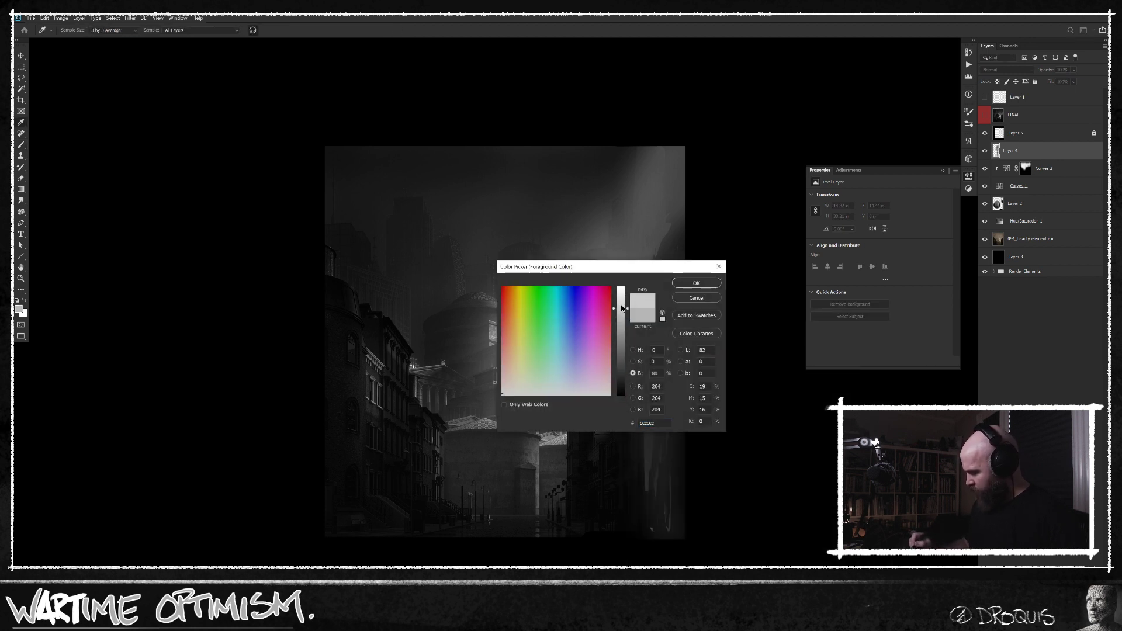
left_click(696, 282)
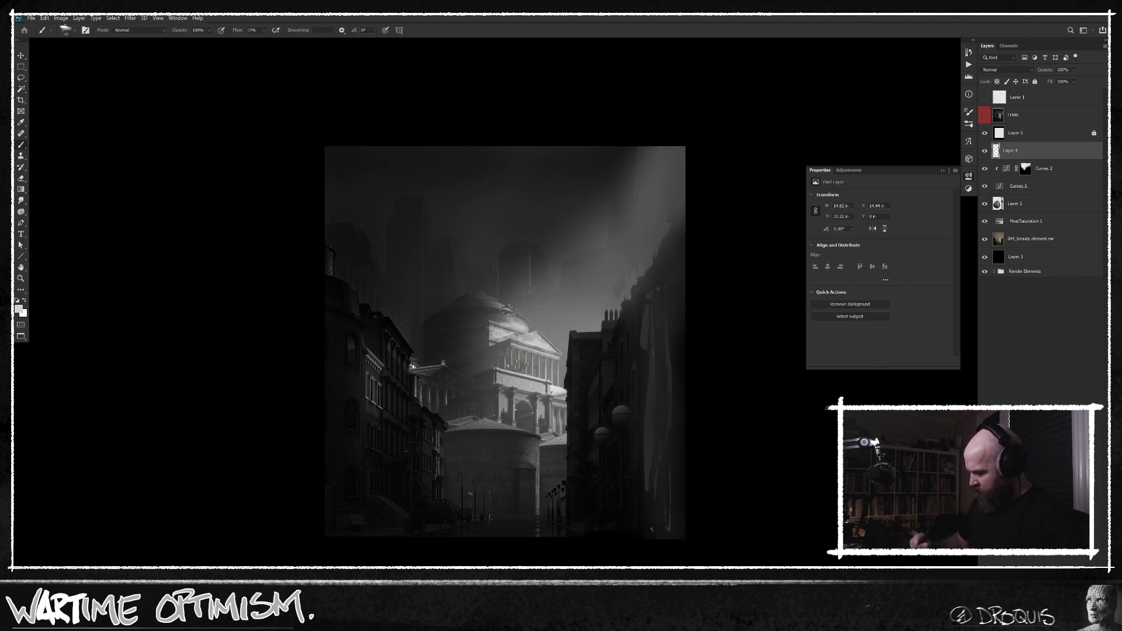
left_click_drag(500, 309, 482, 306)
Sample a dark grey and paint over the dome's shaded left side and the bright low wing beside the left row of buildings.
left_click(438, 316, "alt")
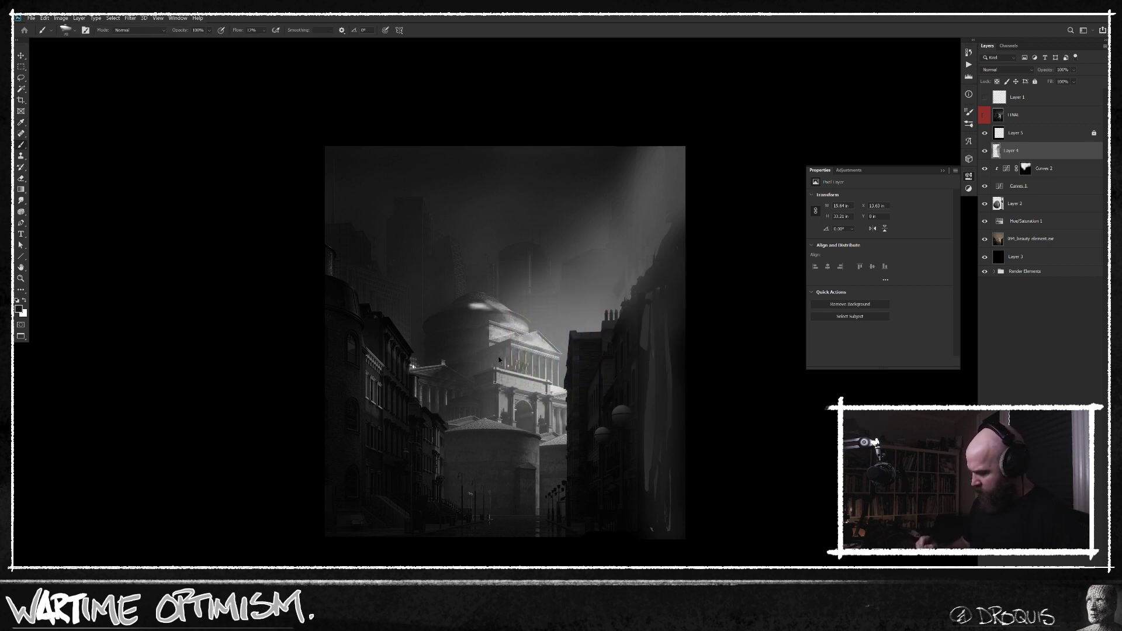
key("n")
left_click(698, 284)
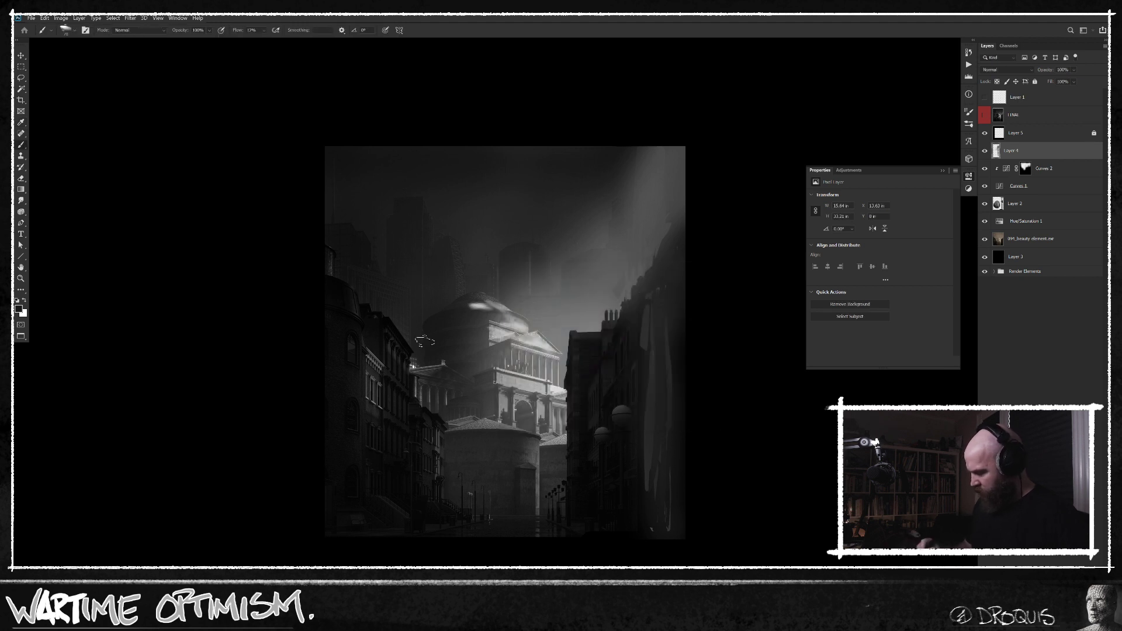
left_click_drag(458, 311, 455, 318)
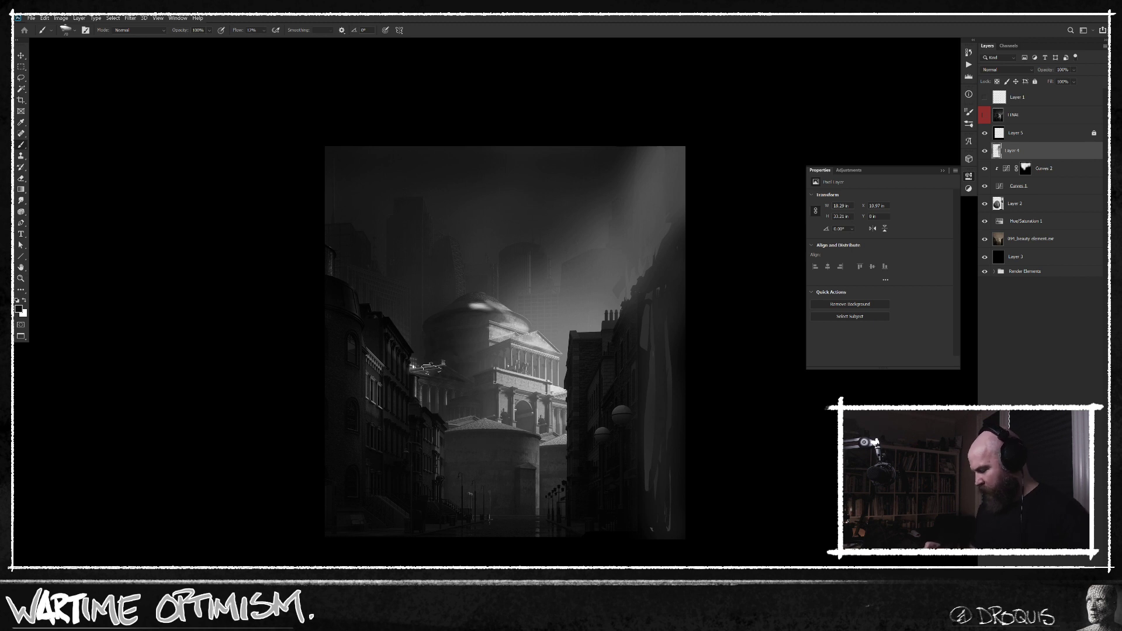
mouse_move(441, 367)
left_mouse_down()
mouse_move(413, 365)
mouse_move(416, 394)
left_mouse_up()
left_click(422, 349, "alt")
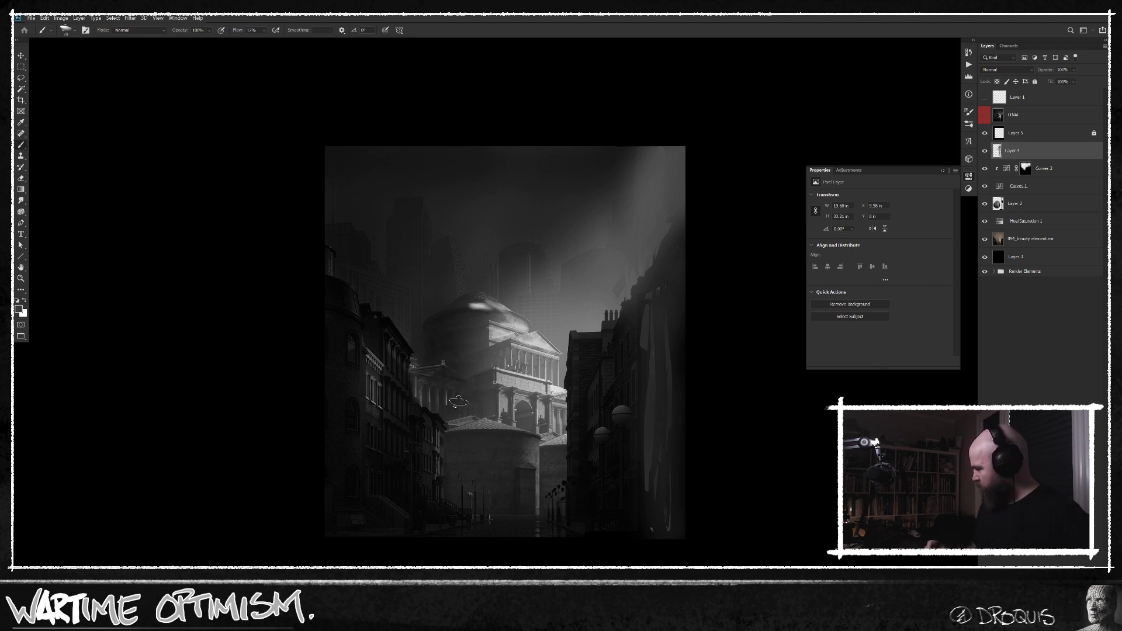
Sample a light grey from the temple and brush subtle light along the street-facing facades of the left row of buildings.
left_click(535, 342, "alt")
left_click_drag(435, 449, 438, 463)
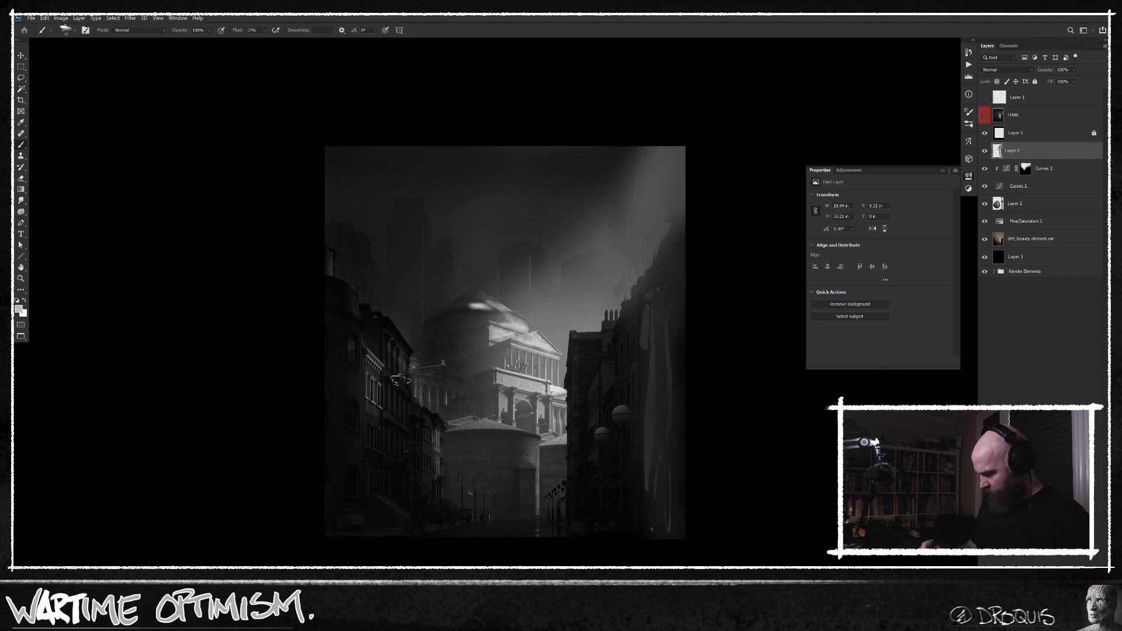
left_click_drag(395, 349, 367, 437)
Paint the leftmost building's roofline, undo the last two strokes and repaint its upper edge with shorter strokes.
mouse_move(329, 247)
left_mouse_down()
mouse_move(353, 248)
mouse_move(350, 260)
mouse_move(349, 227)
left_mouse_up()
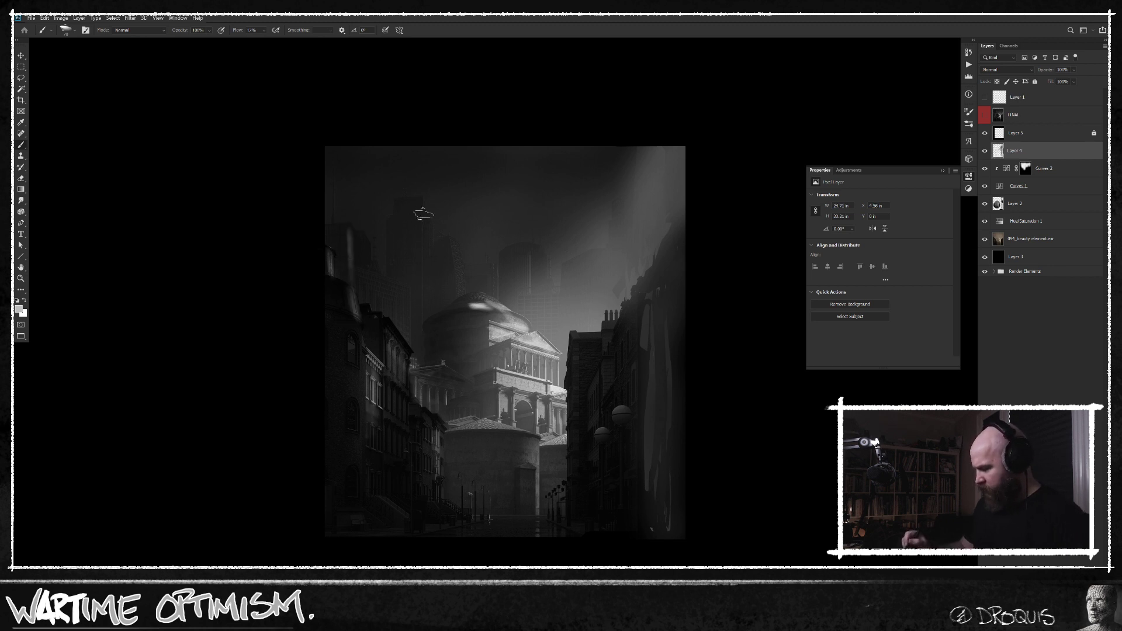
key("ctrl+z")
key("ctrl+z")
left_click(341, 258, "alt")
left_click_drag(330, 269, 329, 244)
left_click(345, 307, "alt")
key("]")
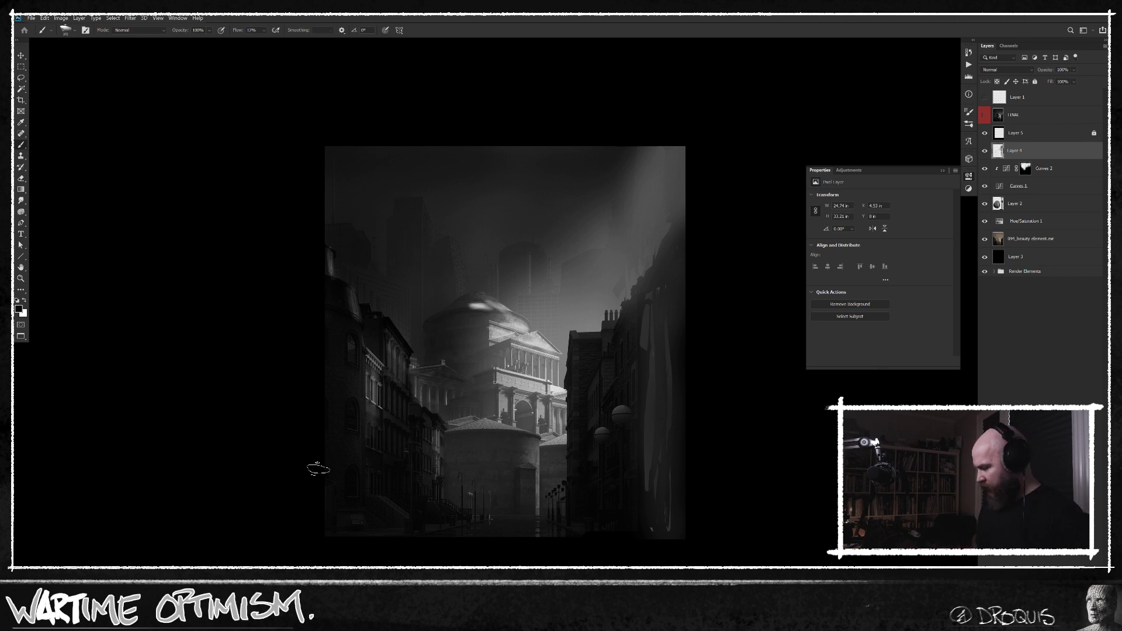
Fill the transparent area around the original picture on its red-labelled layer with black and compare it with the repainted version.
left_click(984, 116, "alt")
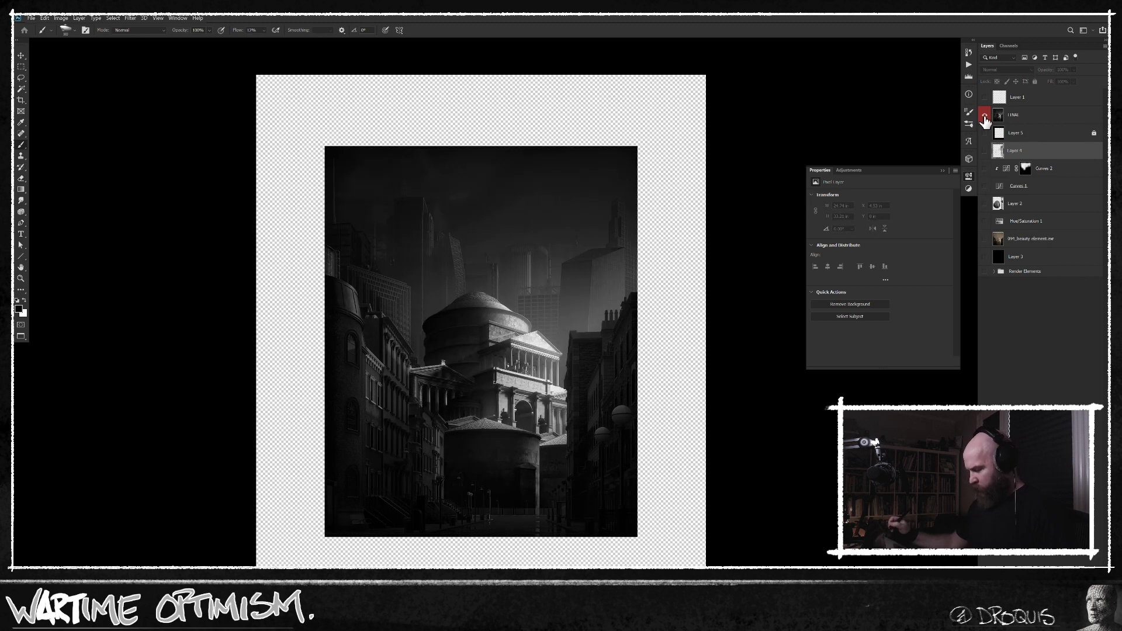
left_click(984, 116, "alt")
left_click(986, 116)
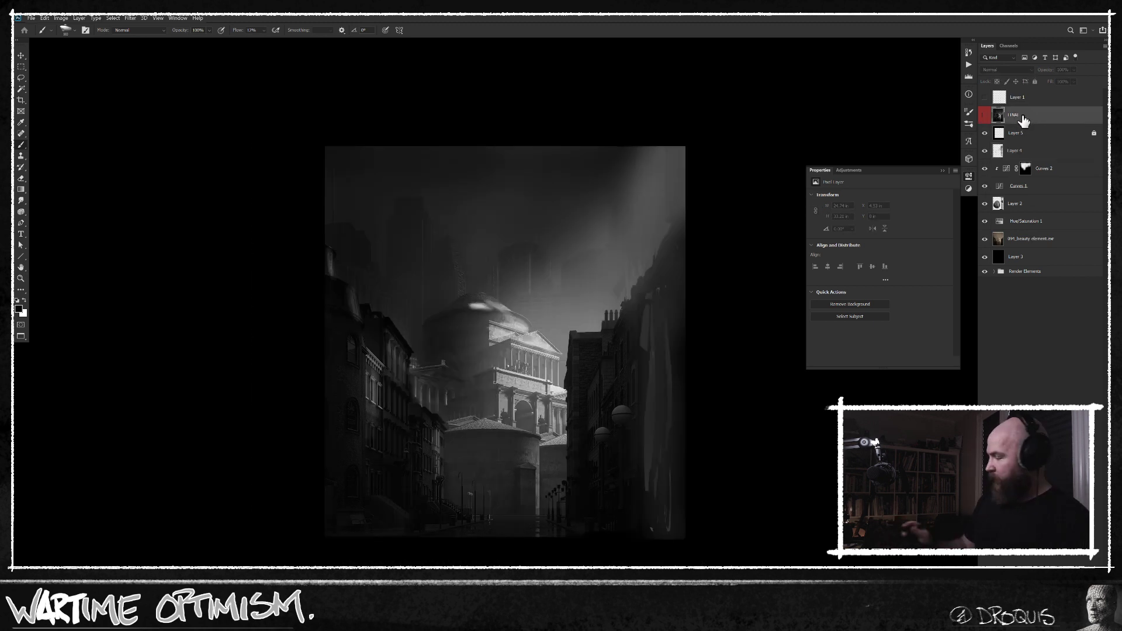
left_click(986, 117)
key("shift+BackSpace")
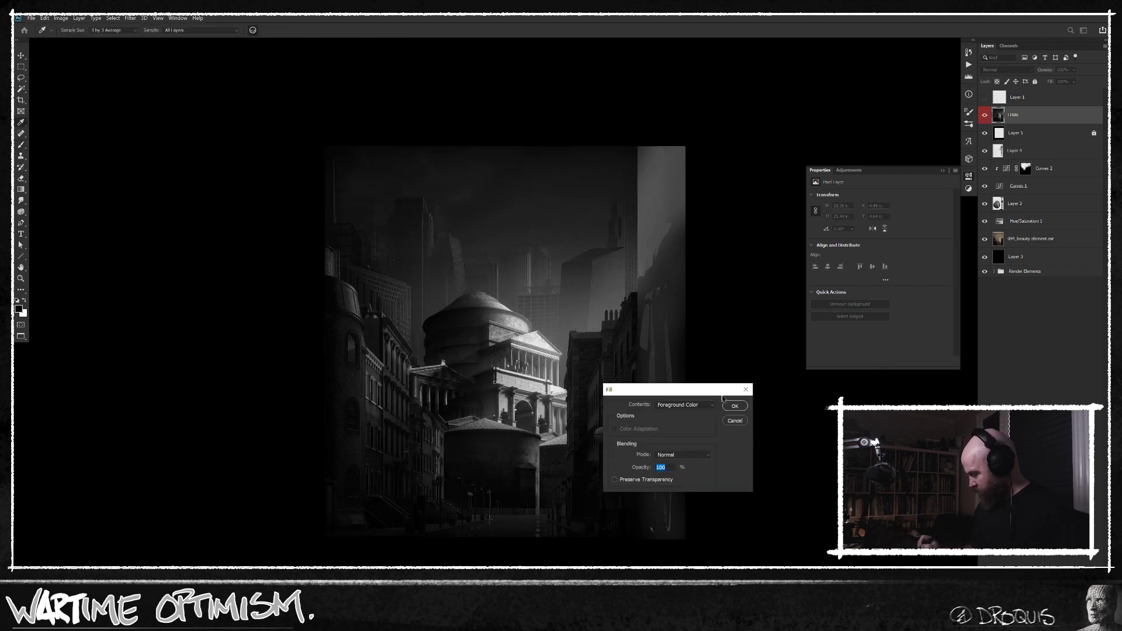
left_click(710, 408)
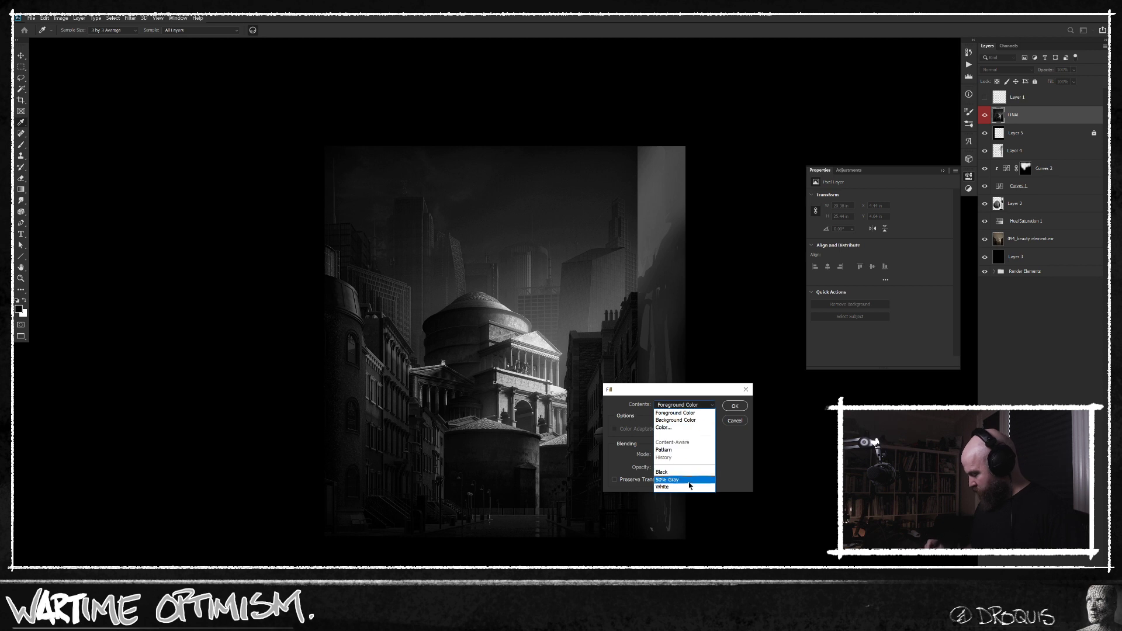
left_click(688, 479)
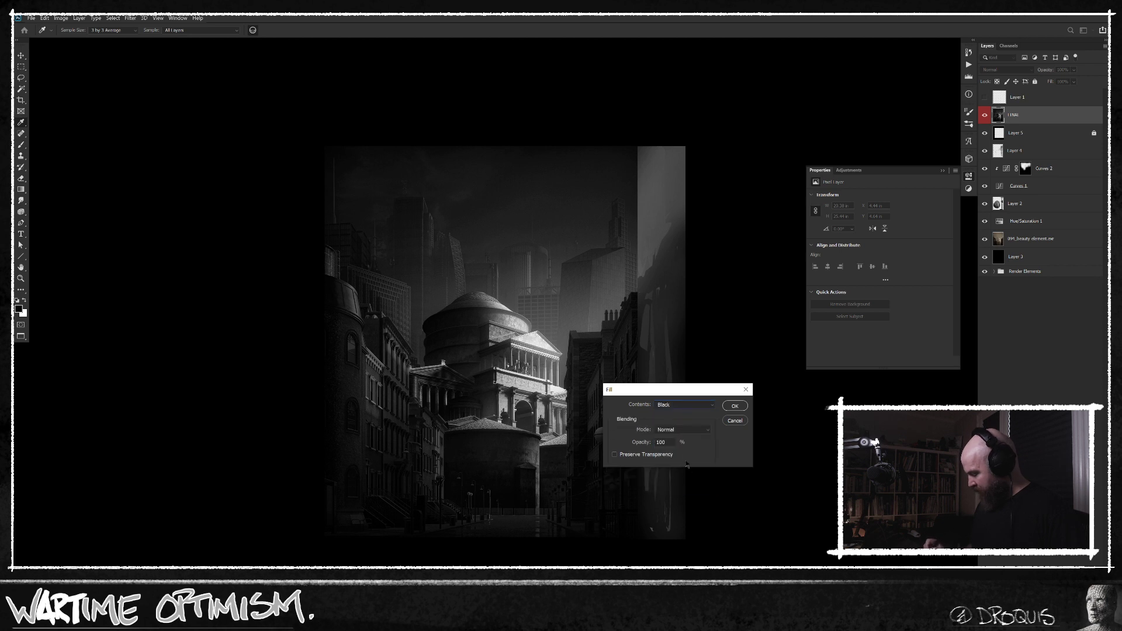
left_click(695, 431)
left_click(688, 381)
left_click(734, 406)
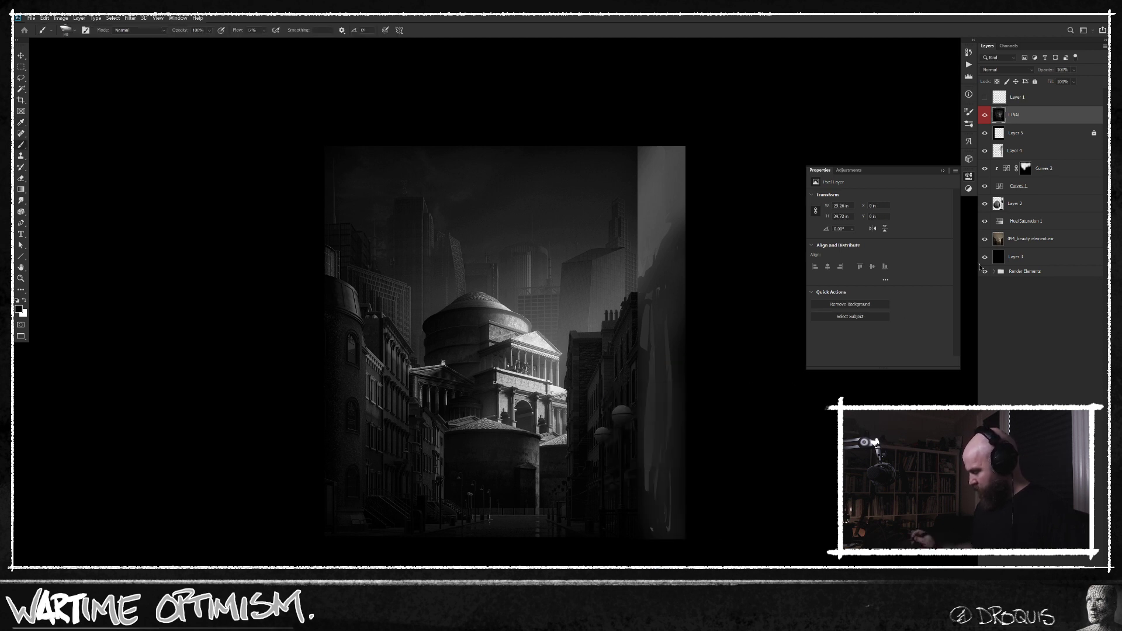
left_click(985, 116, "alt")
left_click(986, 116)
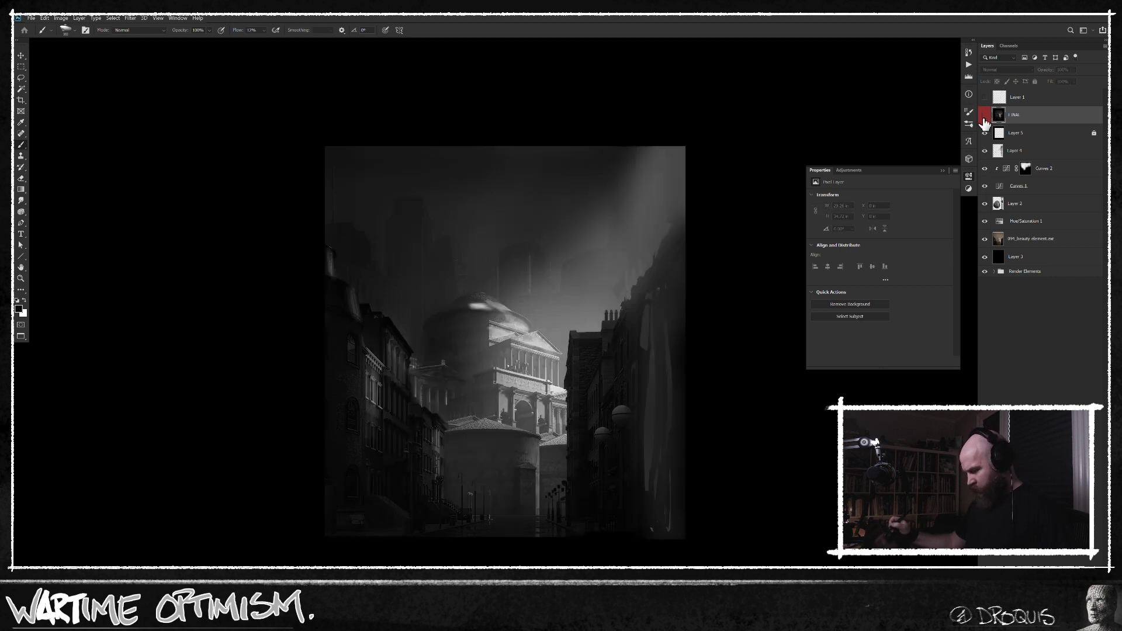
left_click(986, 117)
left_click(986, 117)
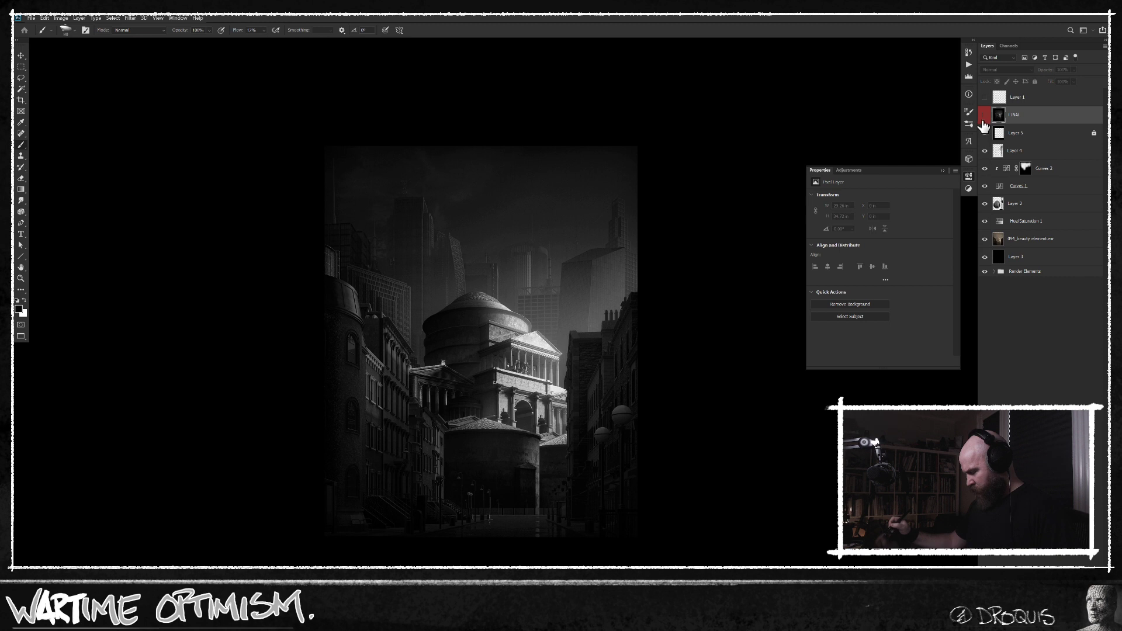
On Layer 4, set the brush flow to 100% and cover the streaky extended building on the right with solid dark strokes.
left_click(1030, 154)
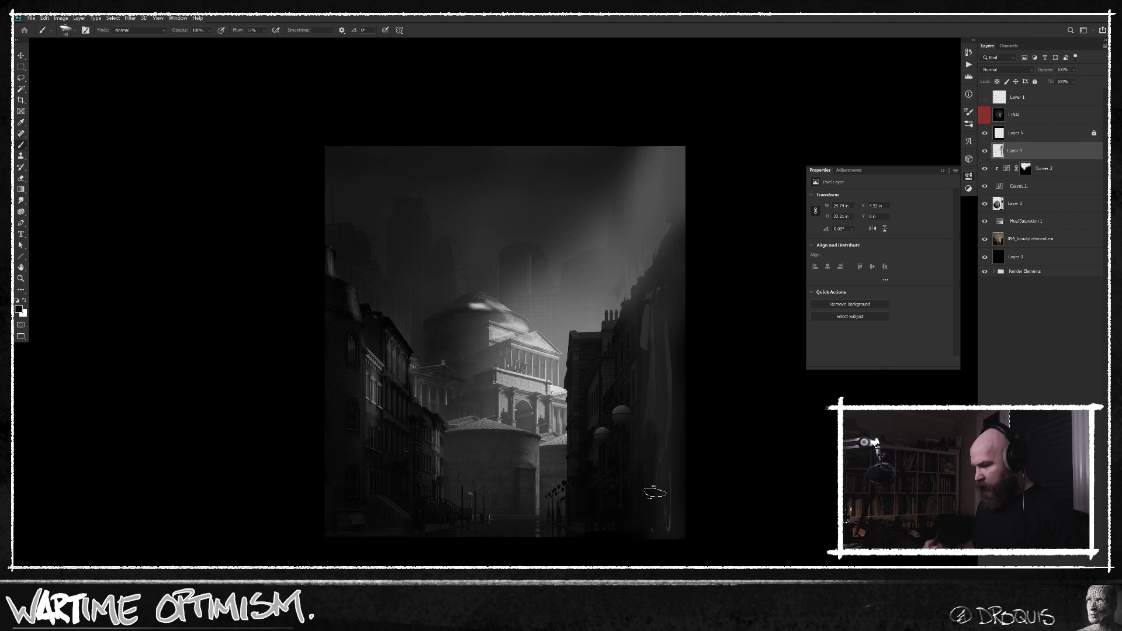
key("shift+0")
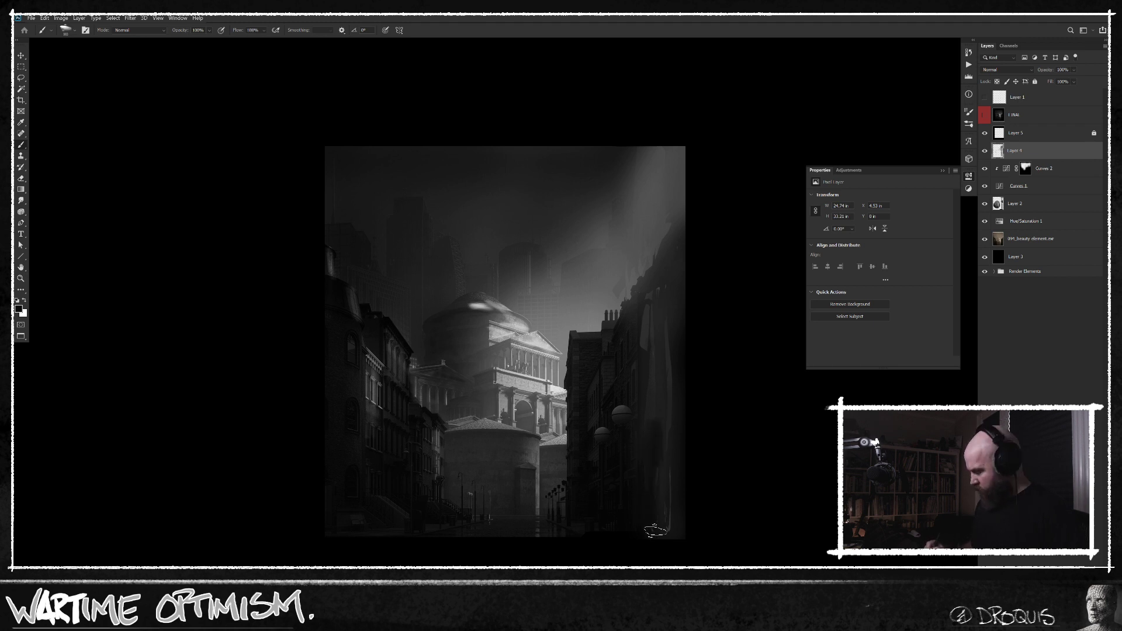
mouse_move(673, 368)
left_mouse_down()
mouse_move(678, 259)
mouse_move(663, 294)
mouse_move(670, 253)
mouse_move(643, 405)
mouse_move(649, 325)
left_mouse_up()
Sample the sky grey and, with a smaller brush, paint away the upper left corner of the right-hand row of buildings.
left_click(598, 299, "alt")
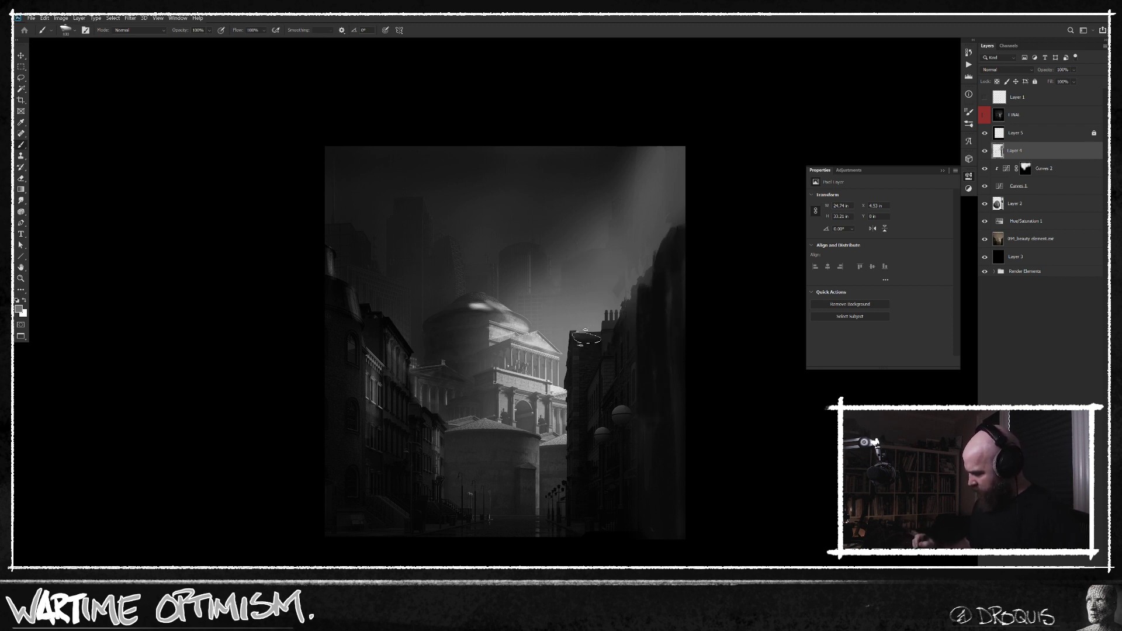
mouse_move(570, 338)
left_mouse_down()
mouse_move(575, 360)
mouse_move(574, 329)
mouse_move(590, 403)
mouse_move(569, 329)
mouse_move(569, 376)
left_mouse_up()
key("bracketleft")
key("bracketleft")
key("bracketleft")
left_click_drag(584, 339, 584, 352)
left_click(592, 367, "alt")
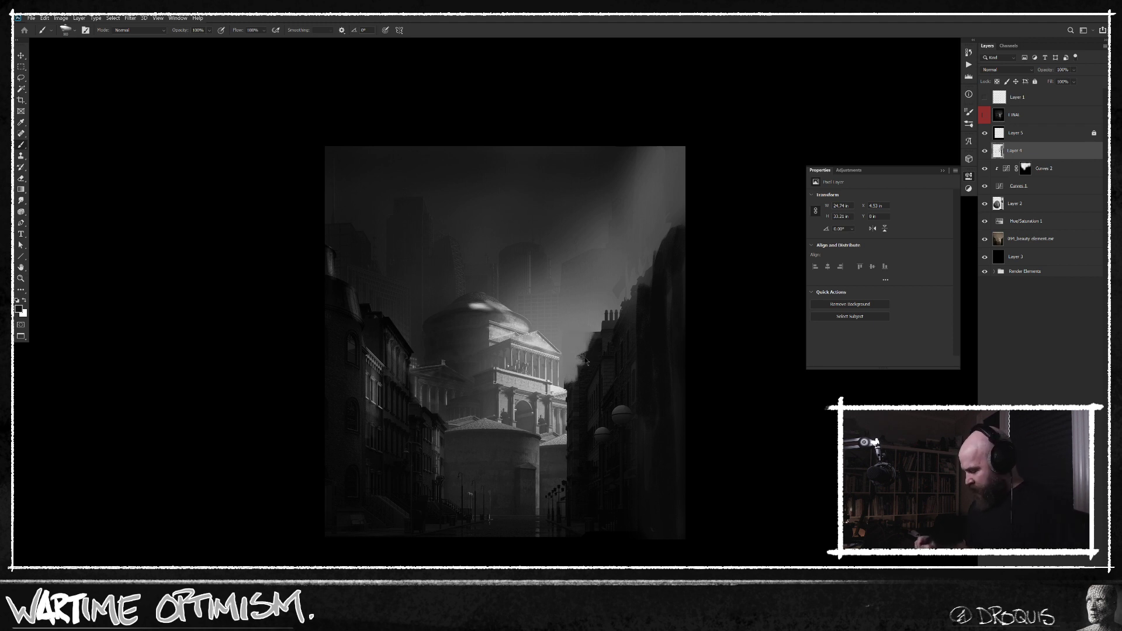
Refine the right-hand row's new street edge beside the temple with dark strokes and a bright stroke at the temple's side.
left_click_drag(588, 351, 590, 374)
left_click(571, 381, "alt")
mouse_move(577, 374)
left_mouse_down()
mouse_move(571, 431)
mouse_move(569, 399)
left_mouse_up()
left_click(573, 392, "alt")
left_click(548, 337, "alt")
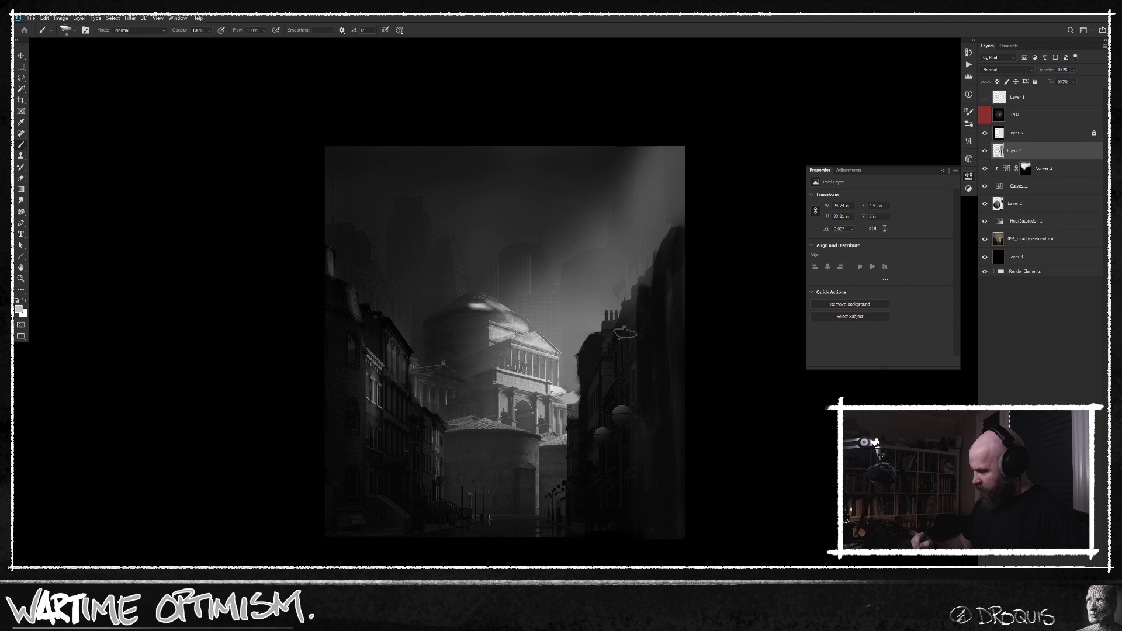
Paint faint distant towers in the sky behind the temple and compare the result with the original picture.
left_click(985, 115, "alt")
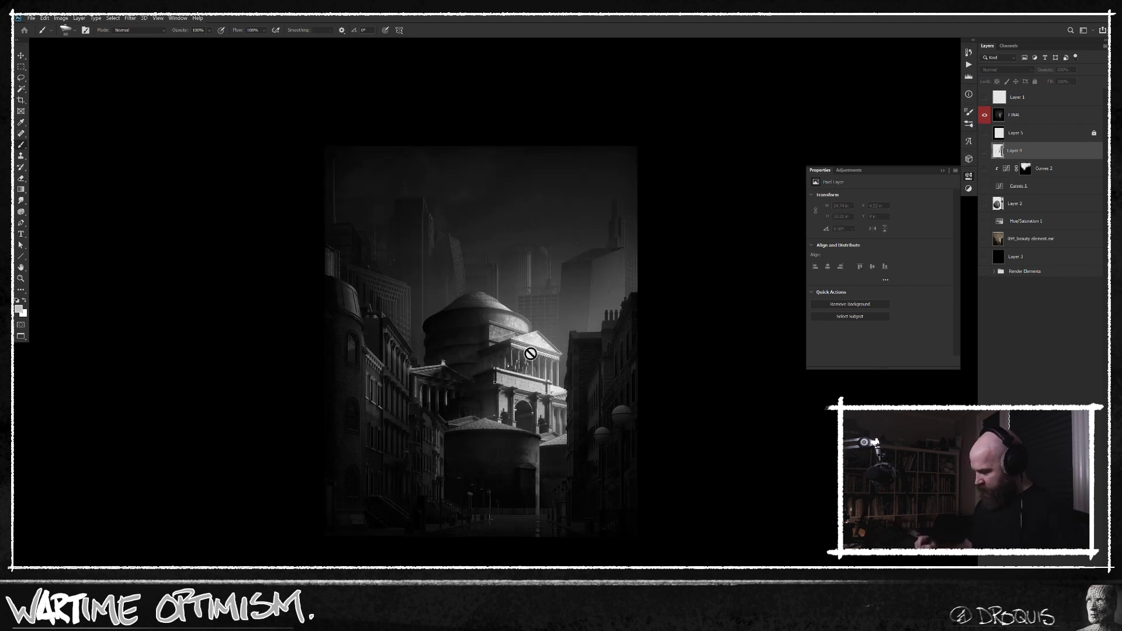
left_click(985, 115, "alt")
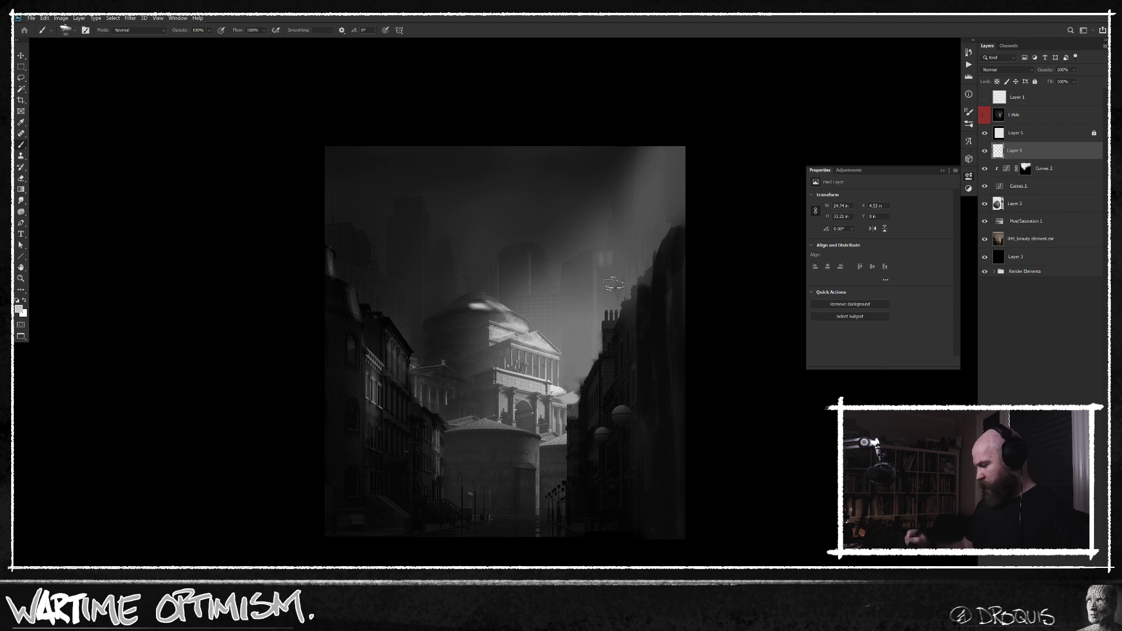
left_click(607, 257, "alt")
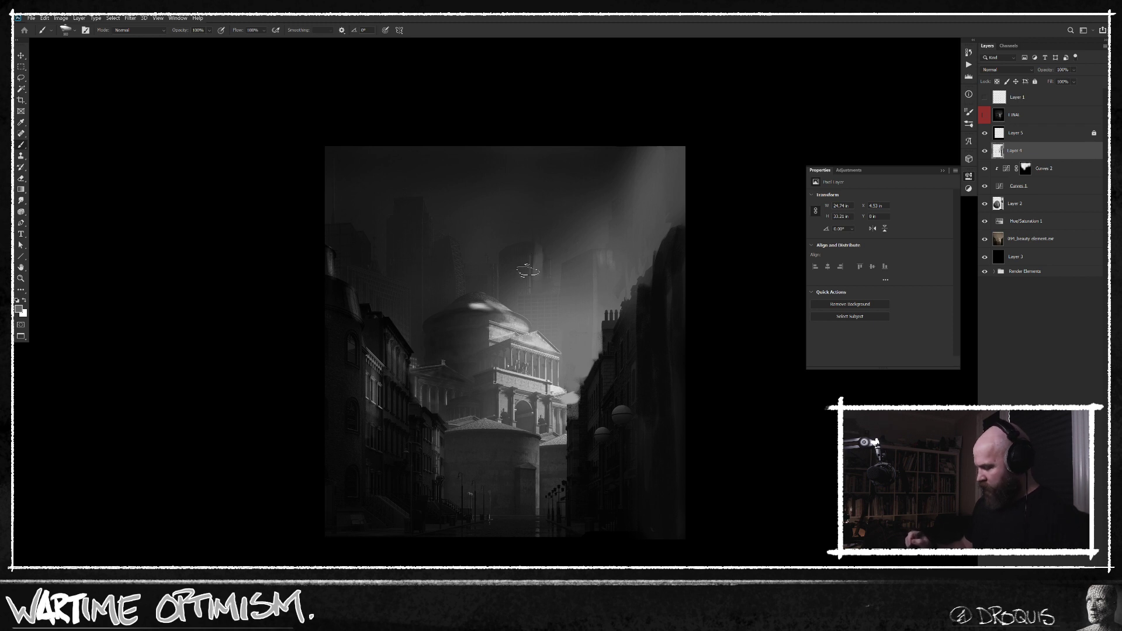
left_click(985, 115, "alt")
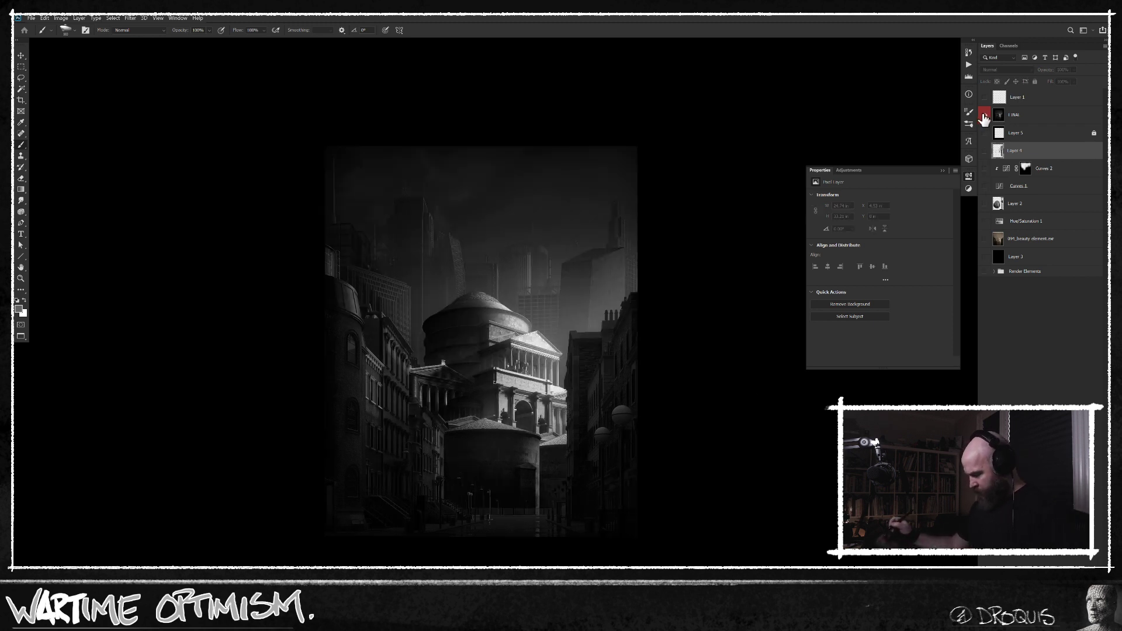
left_click(984, 115, "alt")
left_click(985, 115, "alt")
left_click(985, 115, "alt")
Pick darker greys, down to 7% brightness, and paint distant building shapes and dark shading on the temple dome with a smaller brush.
left_click(438, 303, "alt")
key("n")
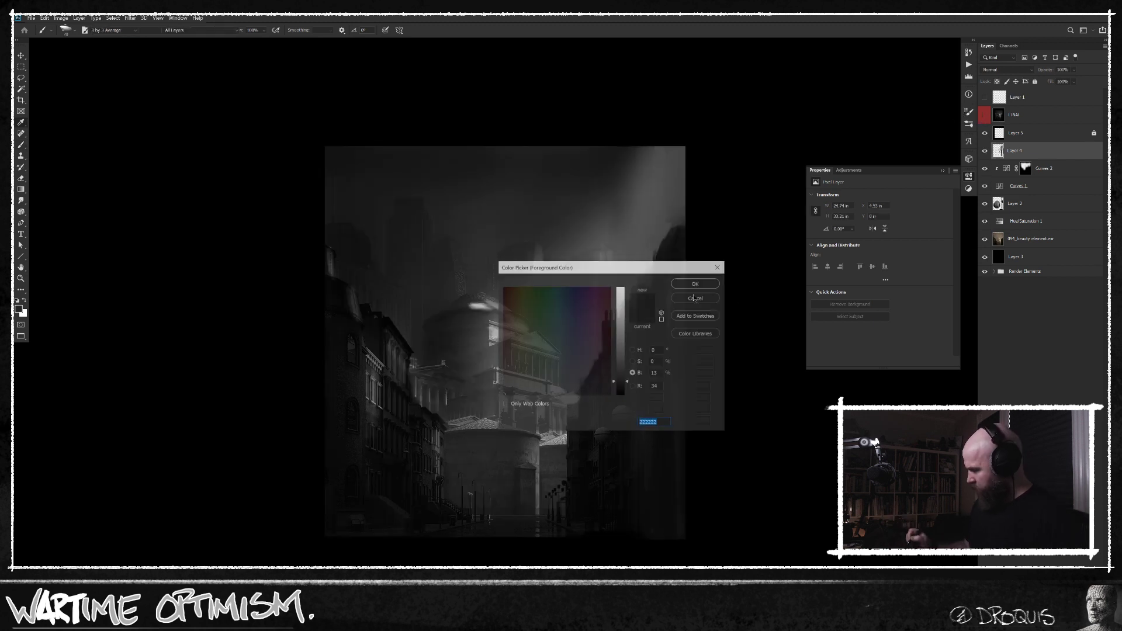
left_click_drag(614, 353, 621, 369)
key("Return")
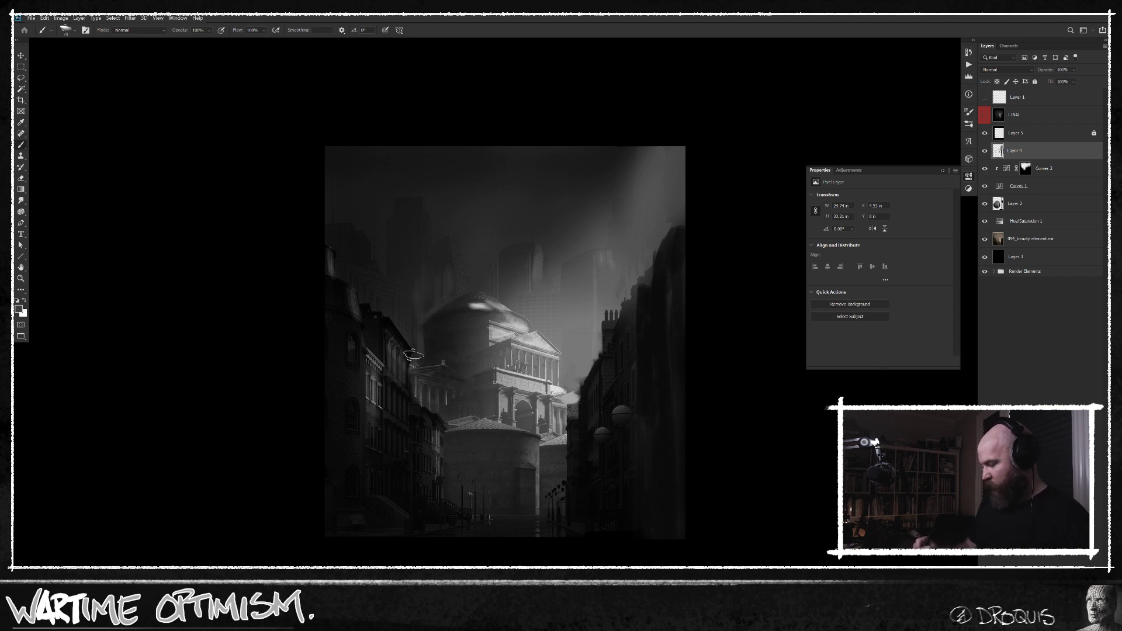
key("[")
left_click(448, 311, "alt")
key("n")
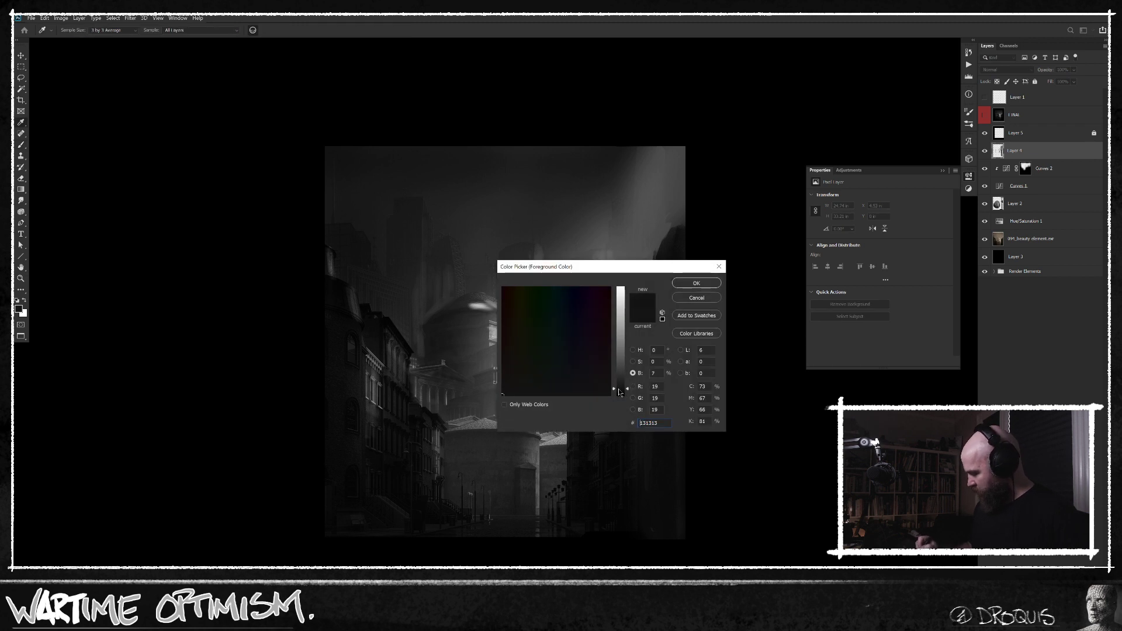
left_click(696, 282)
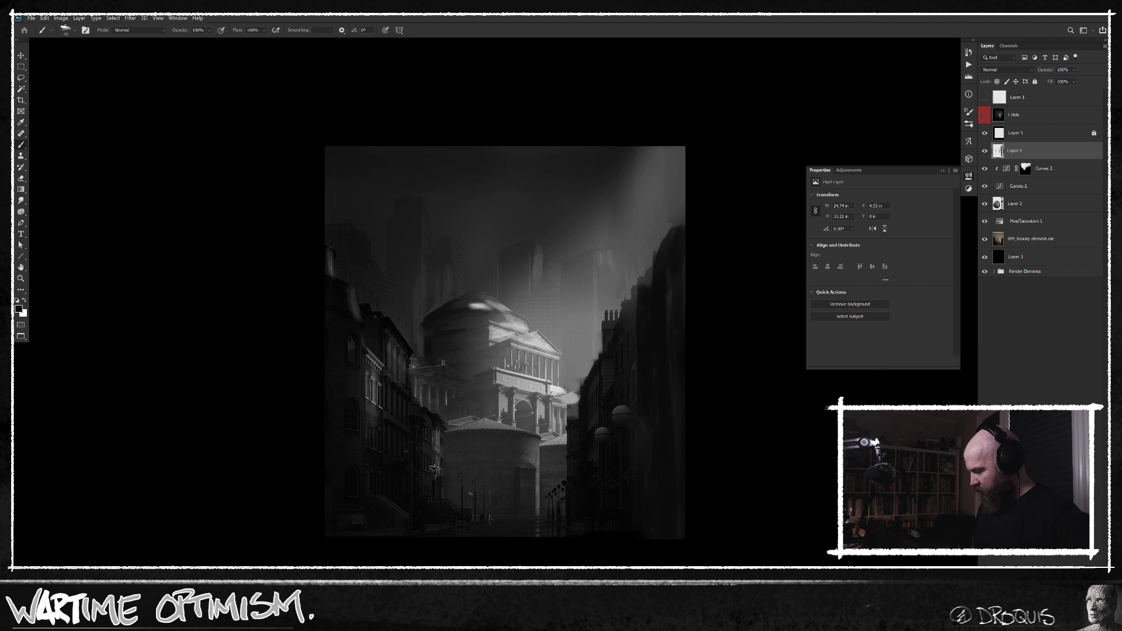
Set a near-white foreground colour and paint bright highlights on the temple's dome, pediment and columned facade.
left_click(543, 346, "alt")
left_click(19, 309)
left_click(622, 300)
key("Return")
key("b")
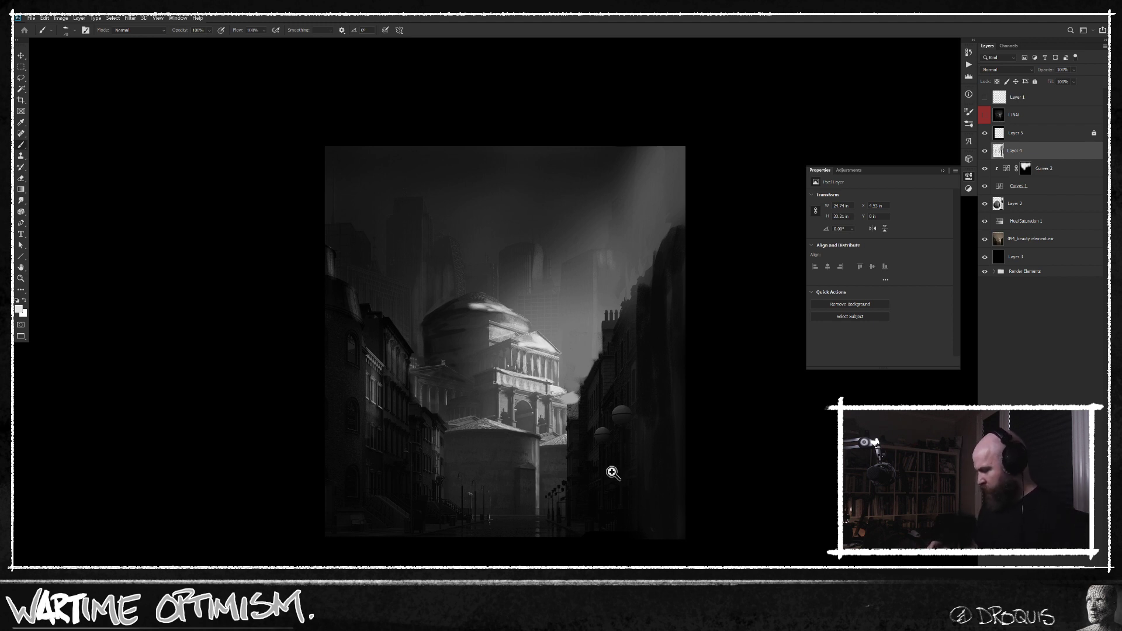
left_click_drag(619, 483, 606, 483)
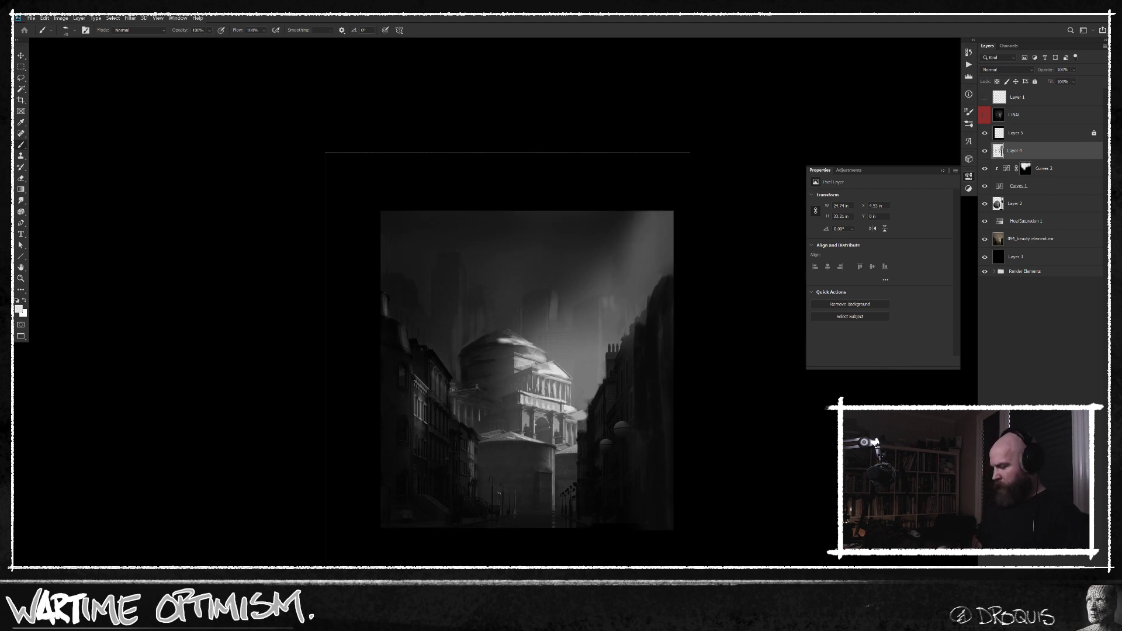
left_click_drag(601, 533, 573, 533)
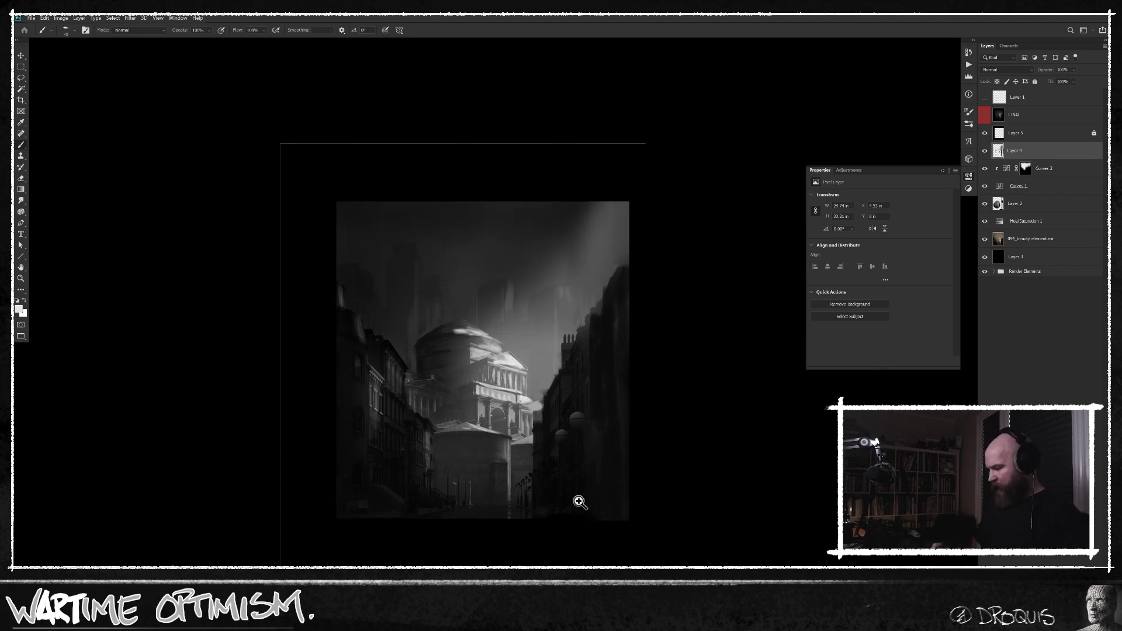
Pick a dark tone from the right-hand buildings and compare the painting with the original picture.
left_click(608, 337, "alt")
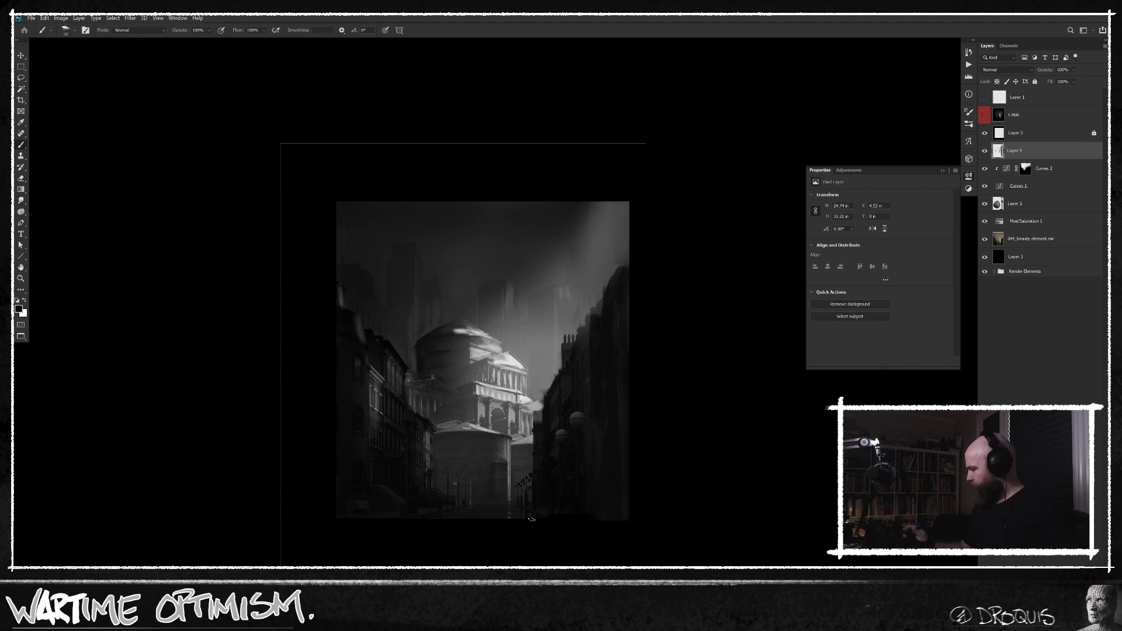
left_click(984, 115)
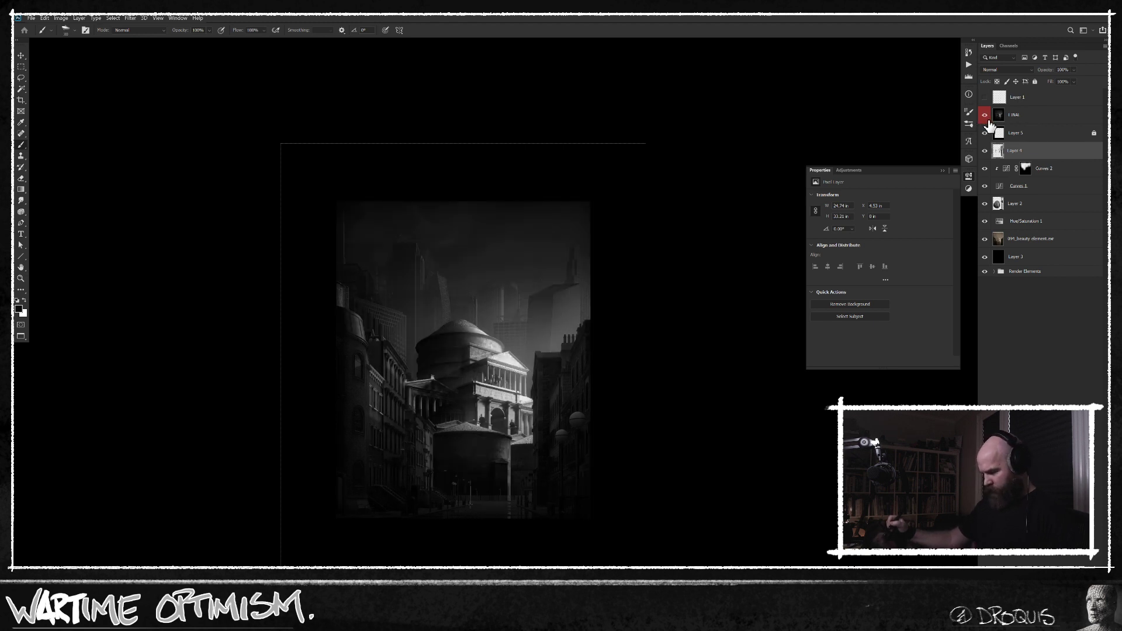
left_click(984, 115)
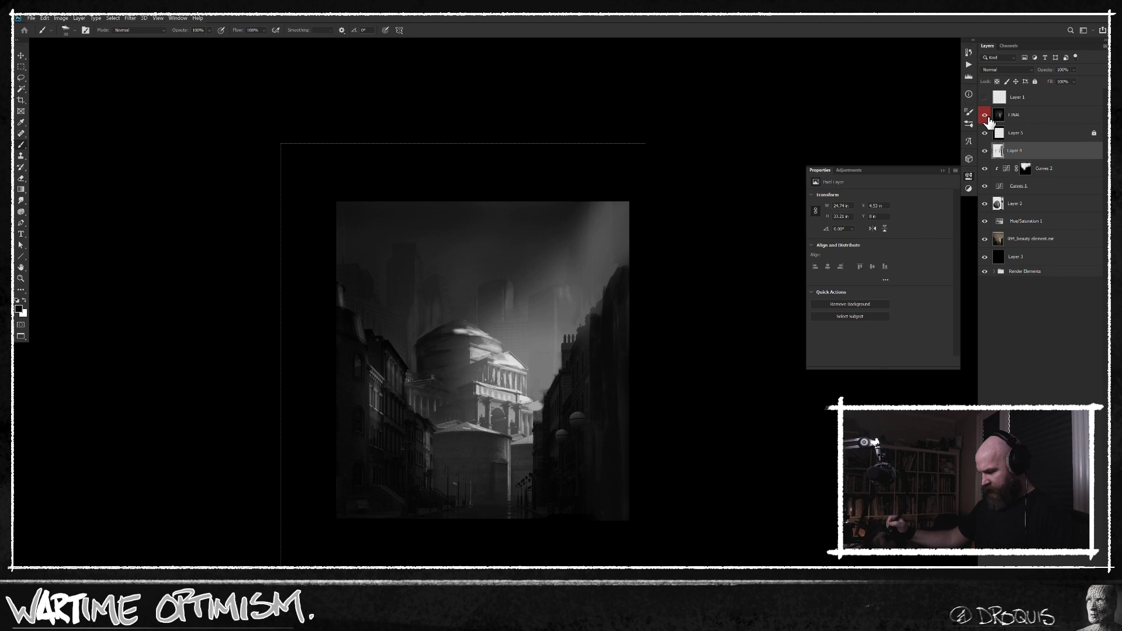
left_click(984, 115)
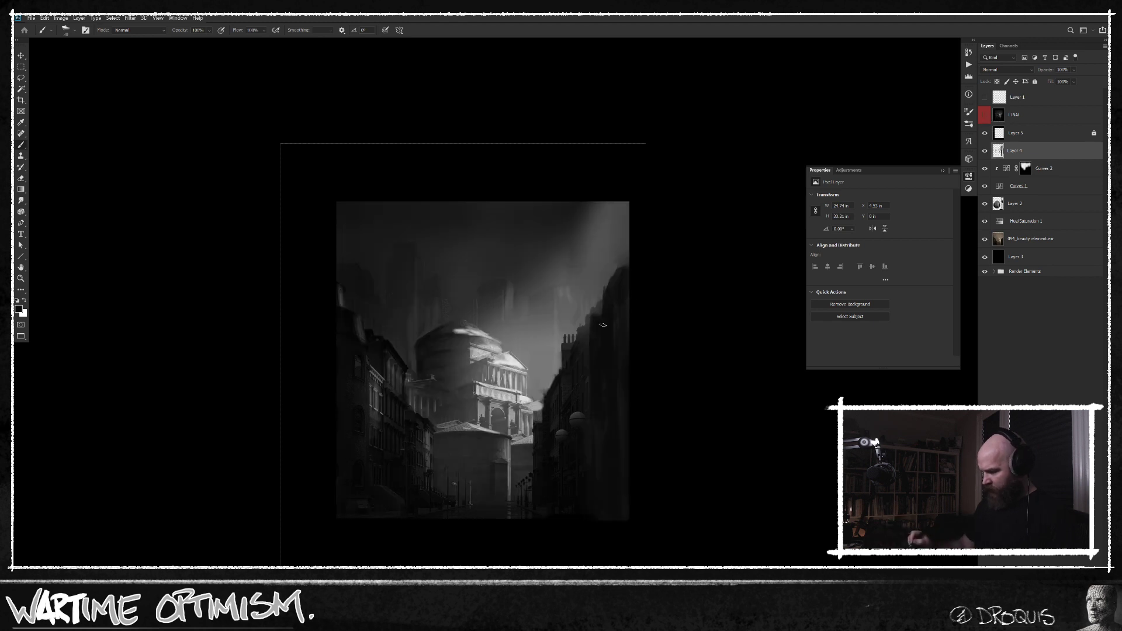
Sample a sky grey, paint it over the highest roof of the right-hand row to flatten it, and enlarge the brush for the sky.
left_click(599, 249, "alt")
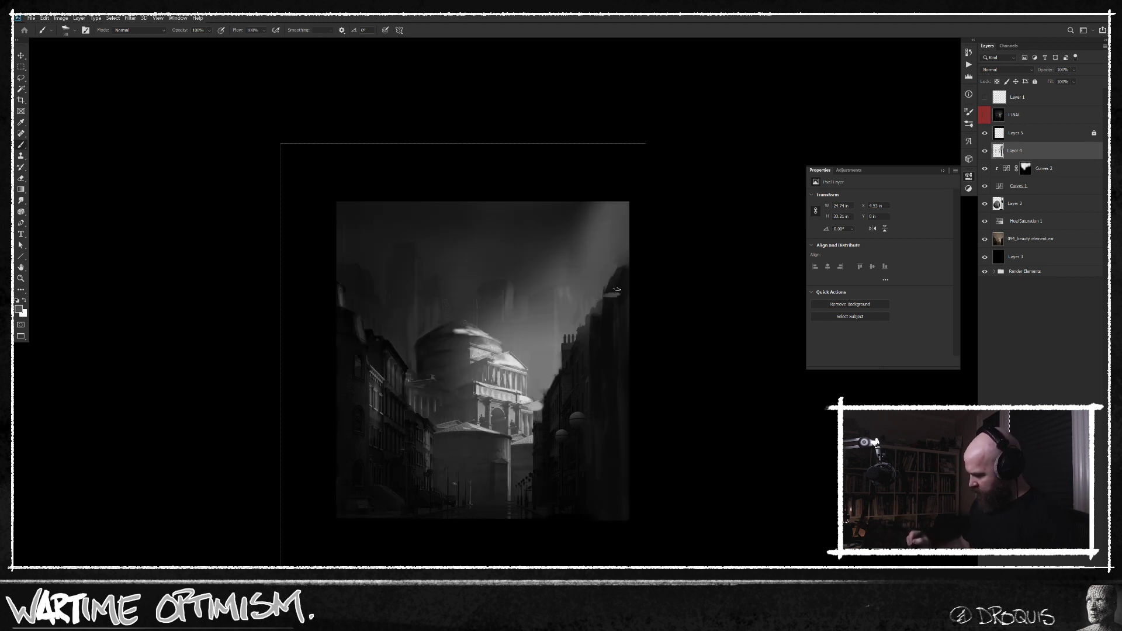
mouse_move(632, 279)
left_mouse_down()
mouse_move(618, 289)
mouse_move(621, 272)
mouse_move(614, 280)
left_mouse_up()
key("bracketright")
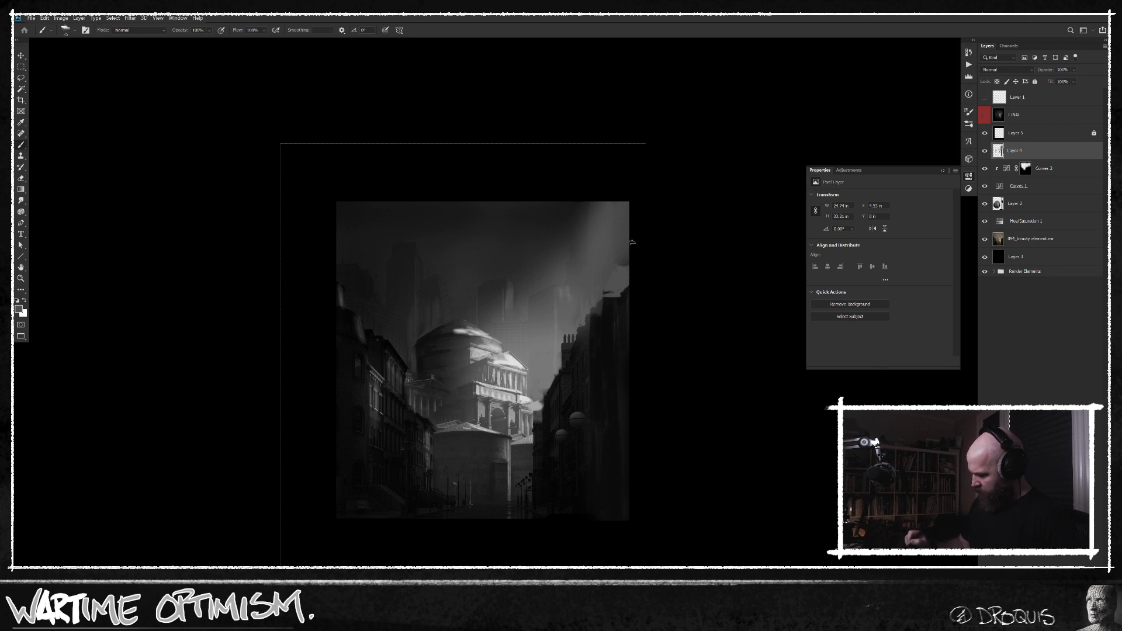
key("bracketright")
key("bracketright")
key("bracketright")
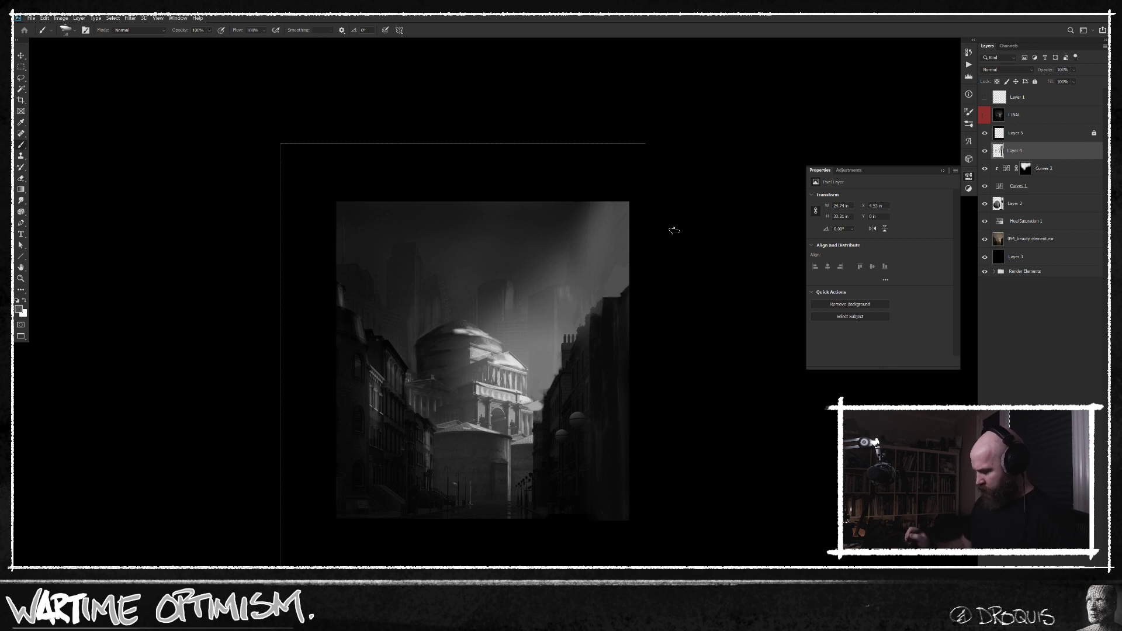
Compare the repainted city scene with the original picture several times at a reduced view.
scroll(631, 436, "down", 1)
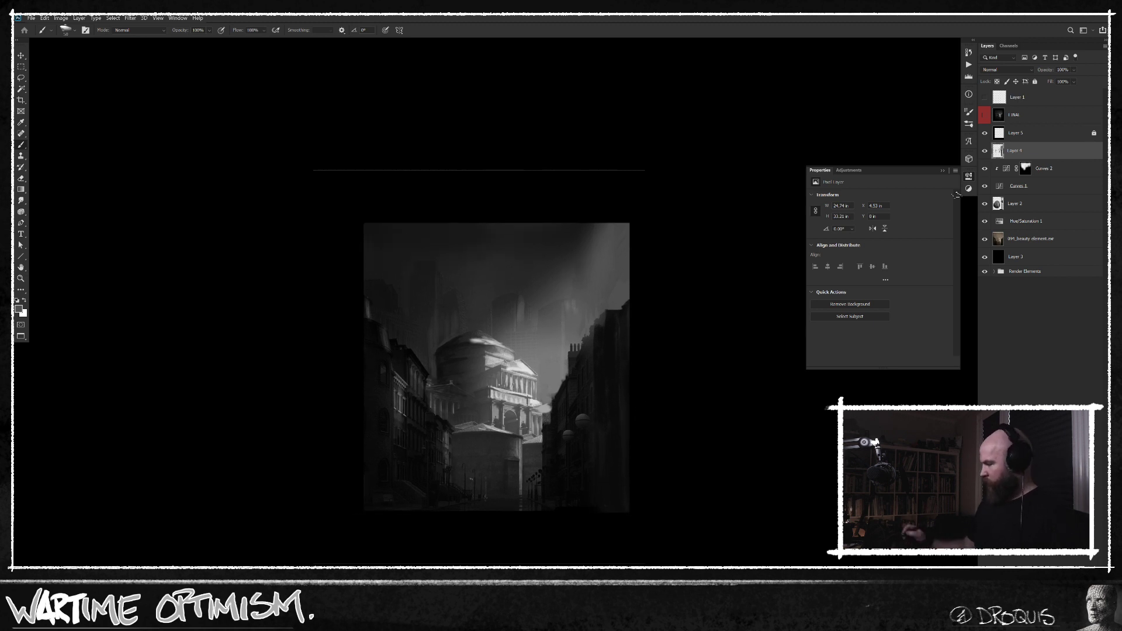
left_click(985, 115)
left_click(985, 117)
left_click(985, 118)
left_click(985, 119)
left_click(985, 126)
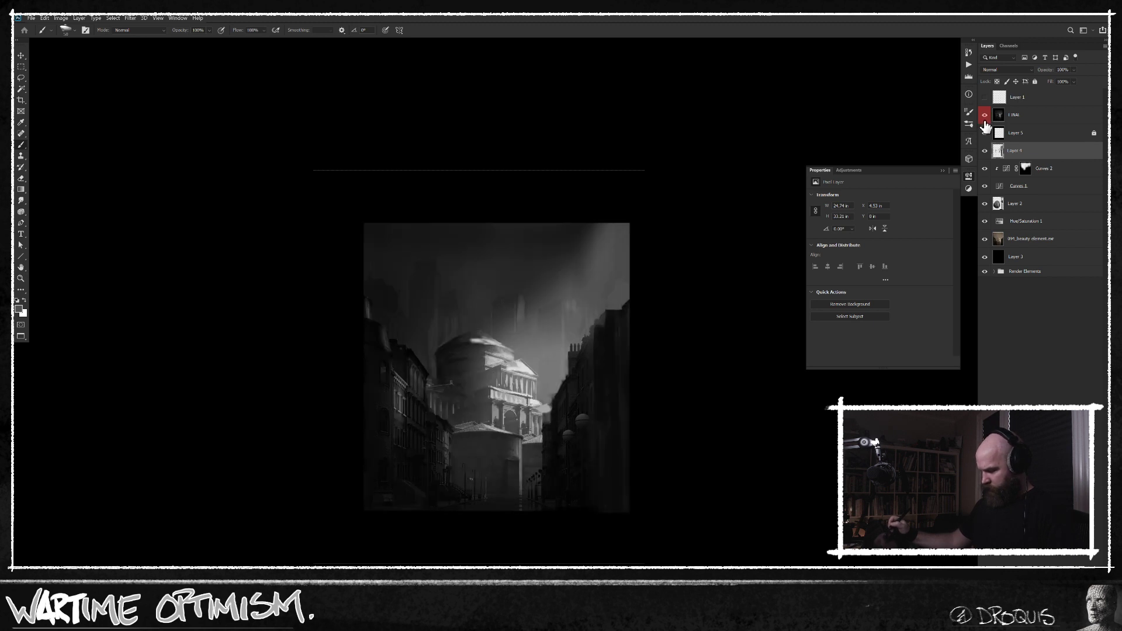
left_click(984, 116)
left_click(985, 125)
Touch up the bright highlight on the temple's dome with a light grey stroke.
scroll(497, 351, "up", 5)
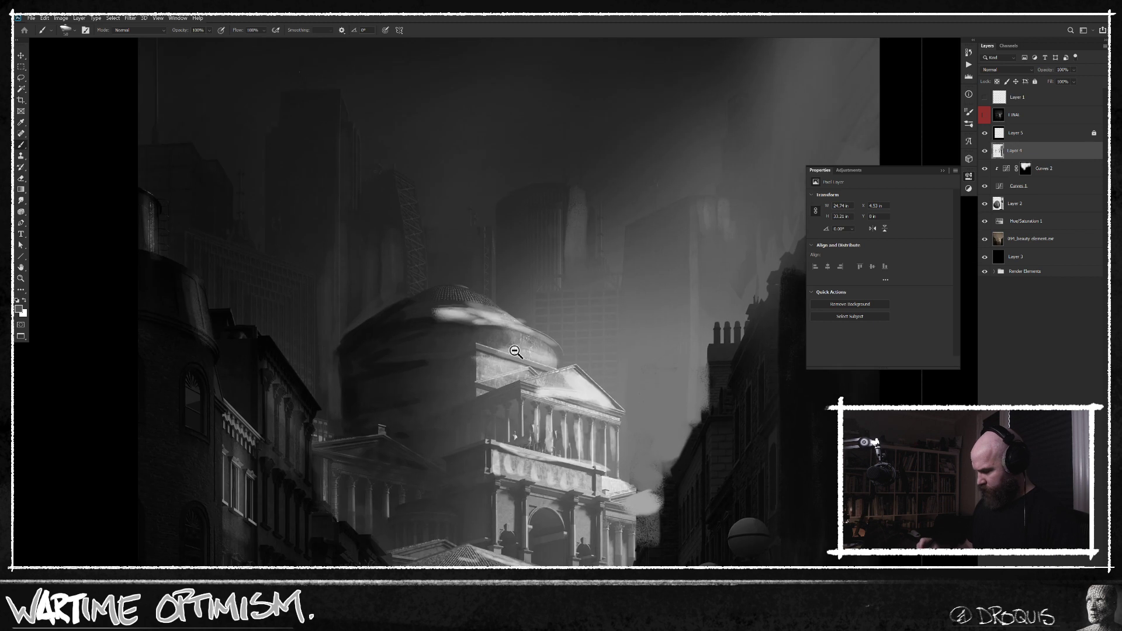
mouse_move(478, 303)
left_mouse_down()
mouse_move(445, 291)
mouse_move(453, 297)
left_mouse_up()
scroll(623, 415, "down", 5)
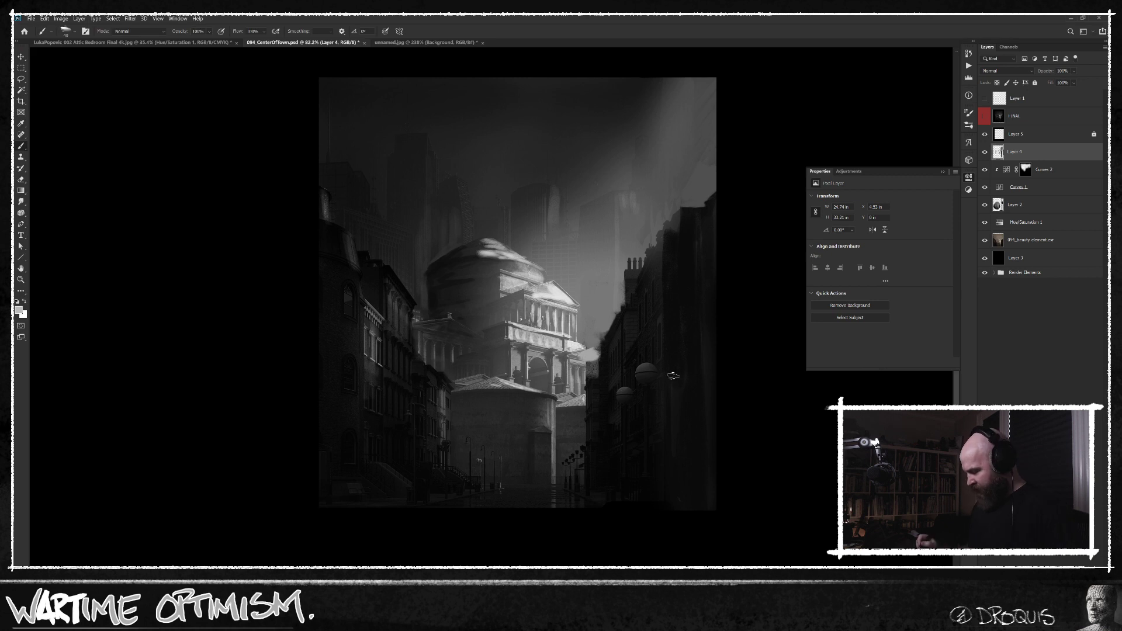
key("Tab")
key("Tab")
left_click_drag(676, 393, 653, 394)
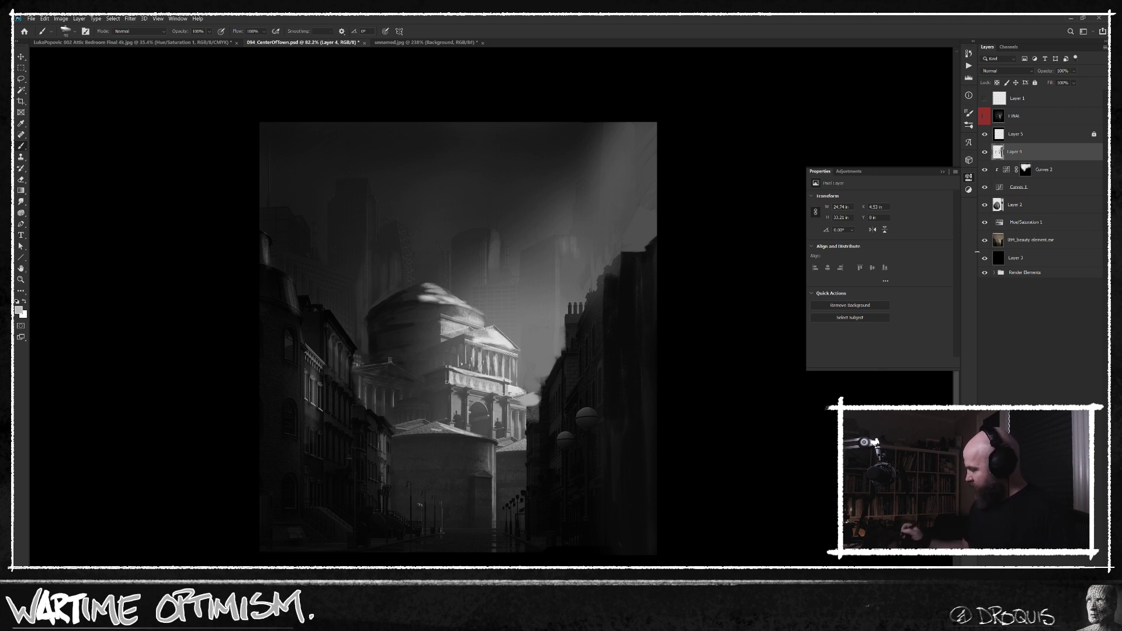
Show the original picture with annotation Layer 1 active above it, and set the foreground colour to red ff0000.
left_click(985, 116)
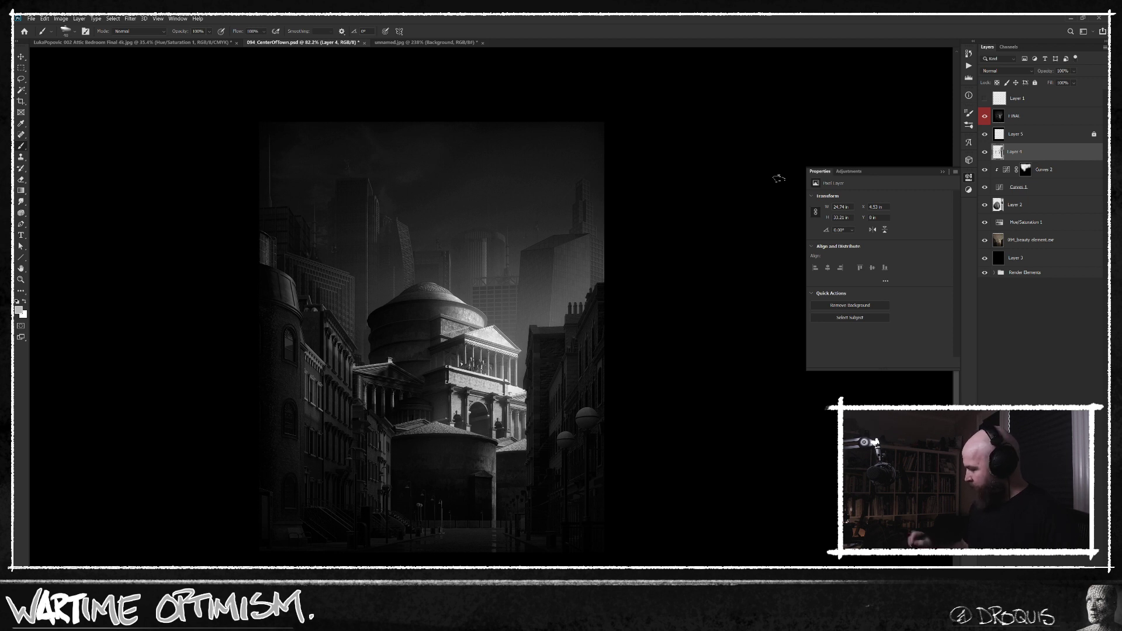
left_click(1027, 105)
left_click(985, 98)
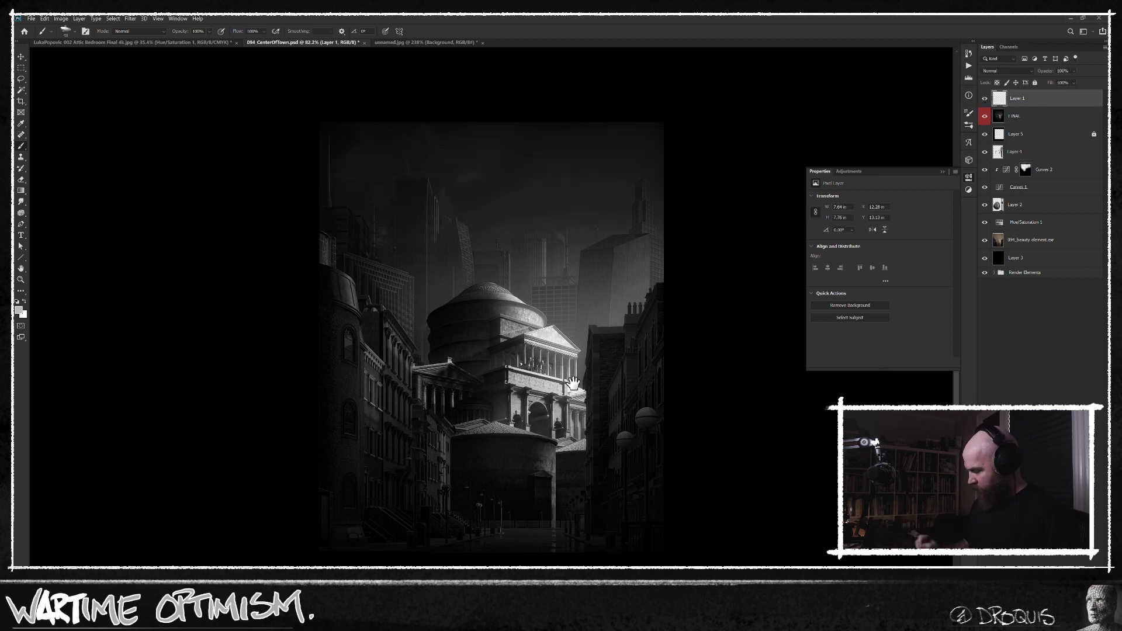
left_click_drag(573, 384, 509, 358)
type("nff0000")
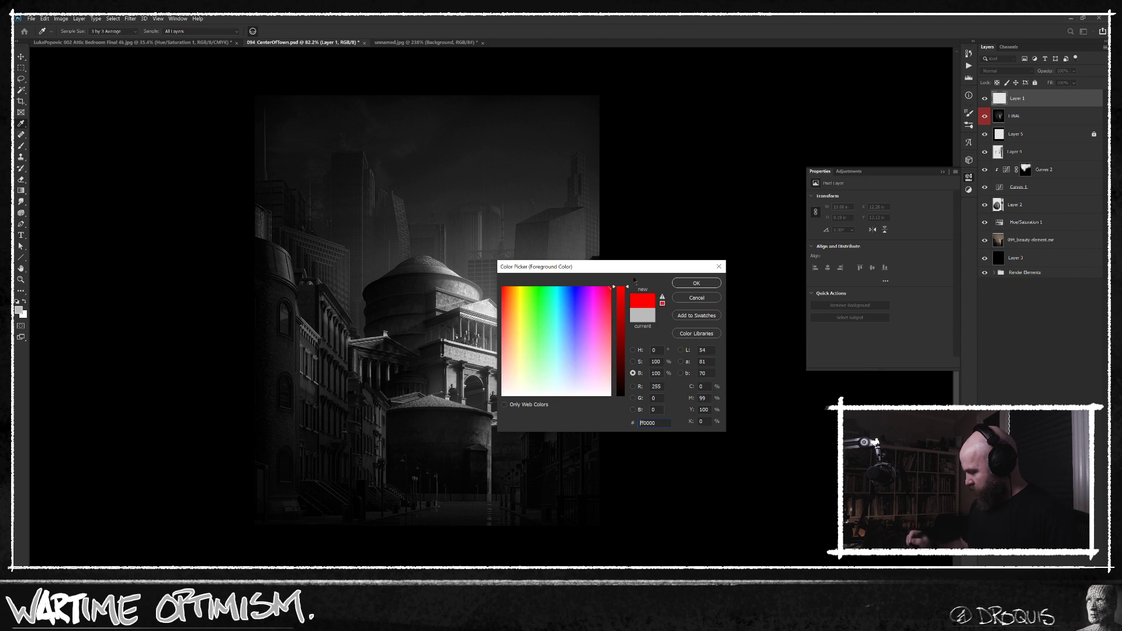
key("Return")
left_click_drag(535, 294, 517, 342)
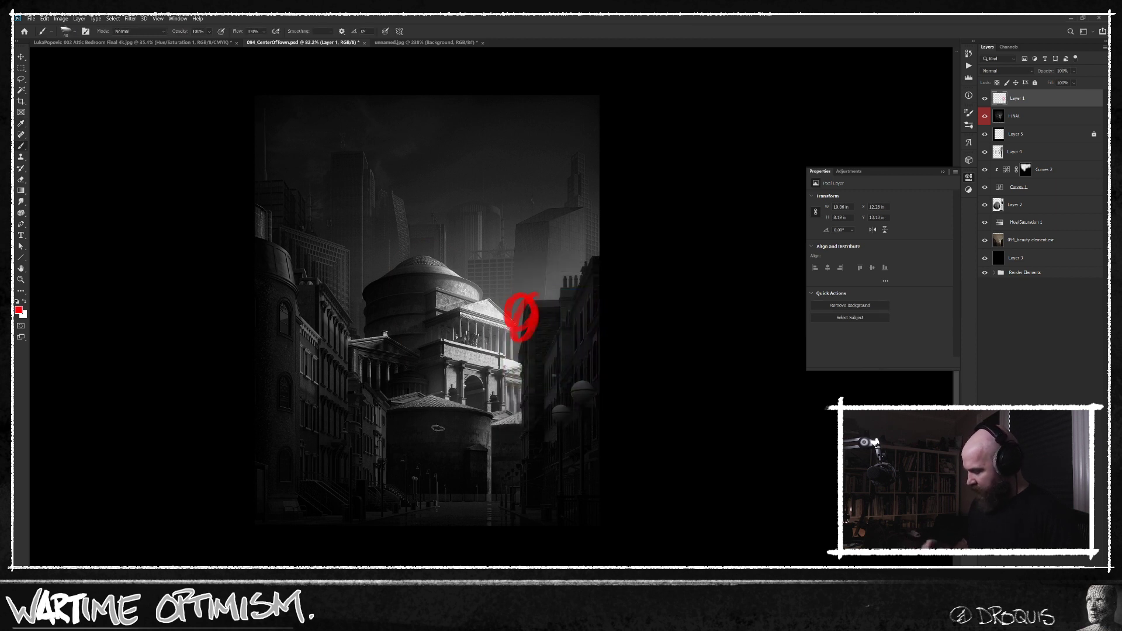
key("ctrl+z")
left_click_drag(518, 327, 511, 334)
key("ctrl+z")
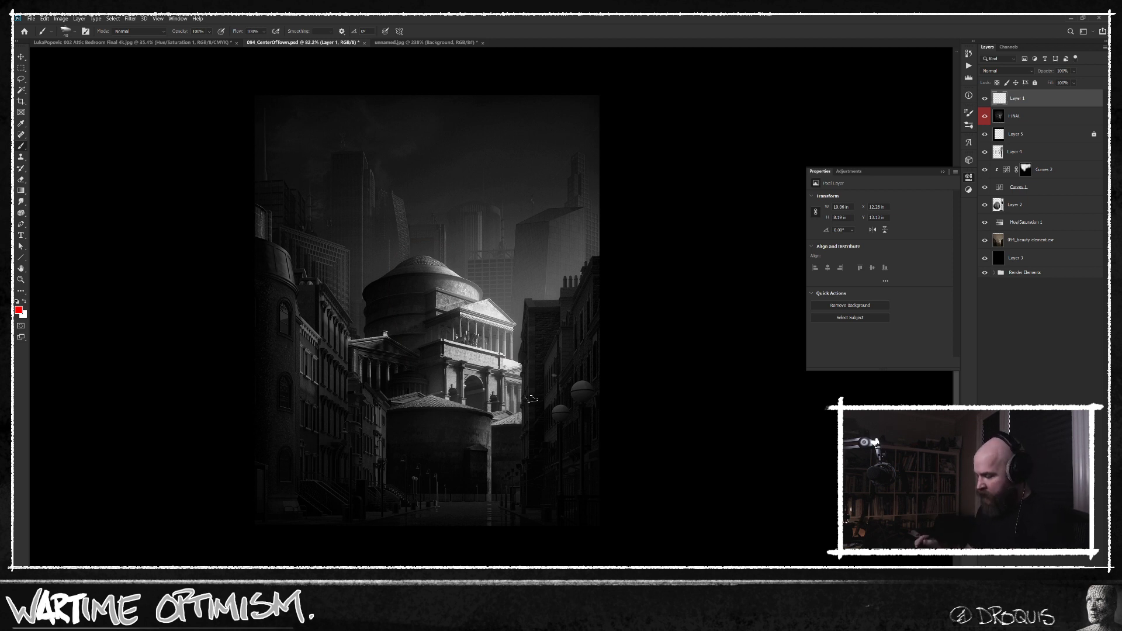
Circle in red the area where the temple's pediment meets the right-hand building.
left_click_drag(526, 284, 497, 292)
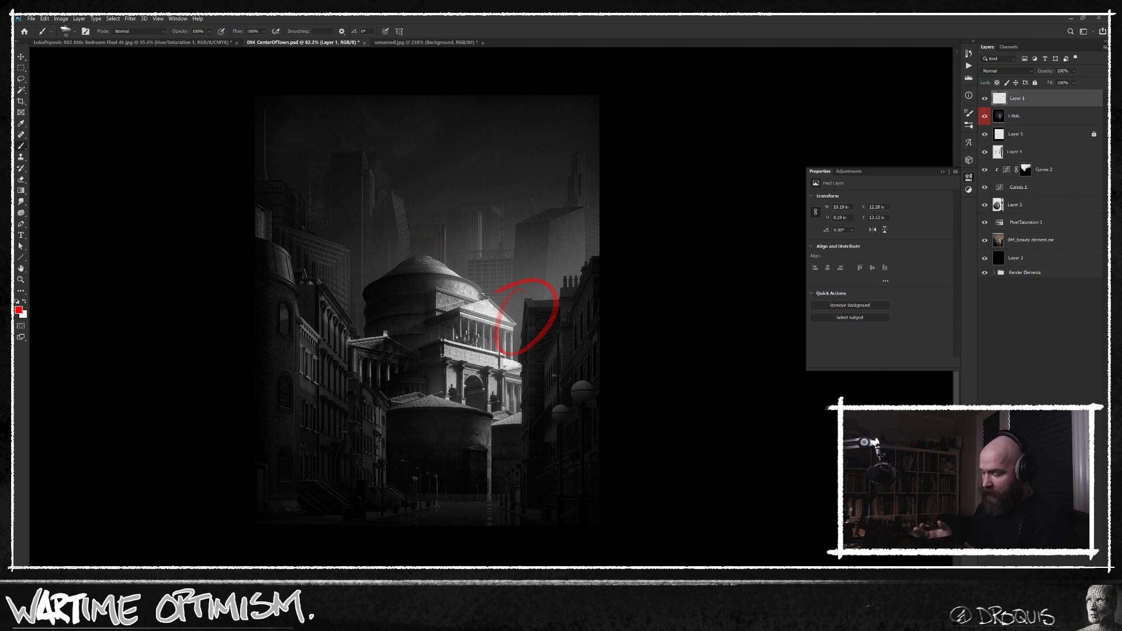
View the beauty render layer on its own, restore the painted layers and hide the red annotation on Layer 1.
left_click(994, 242)
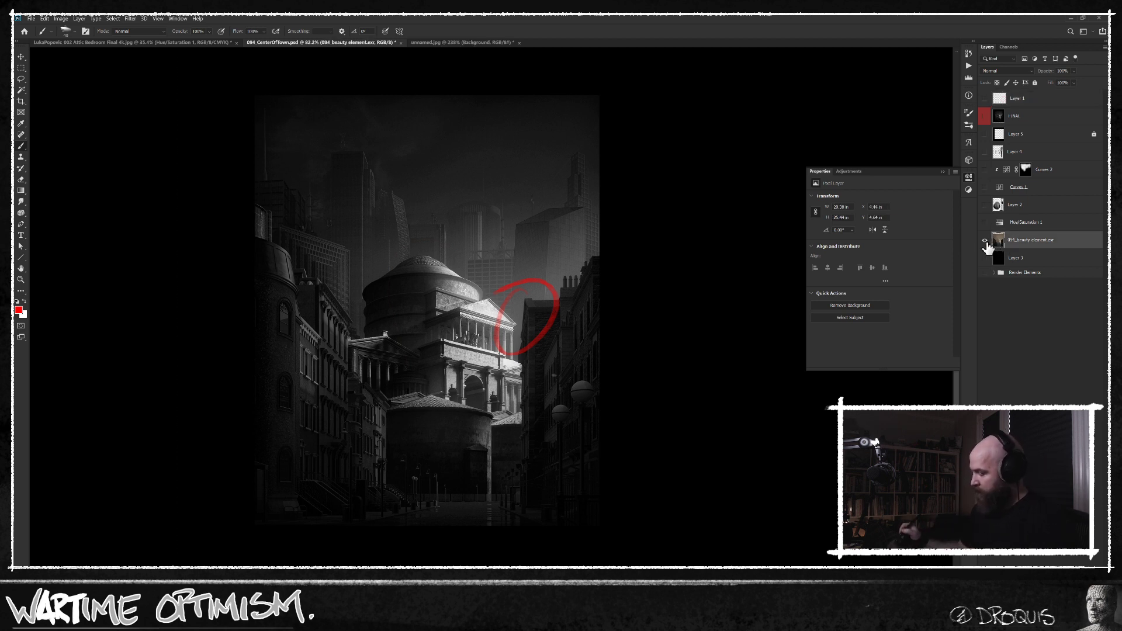
left_click(985, 240, "alt")
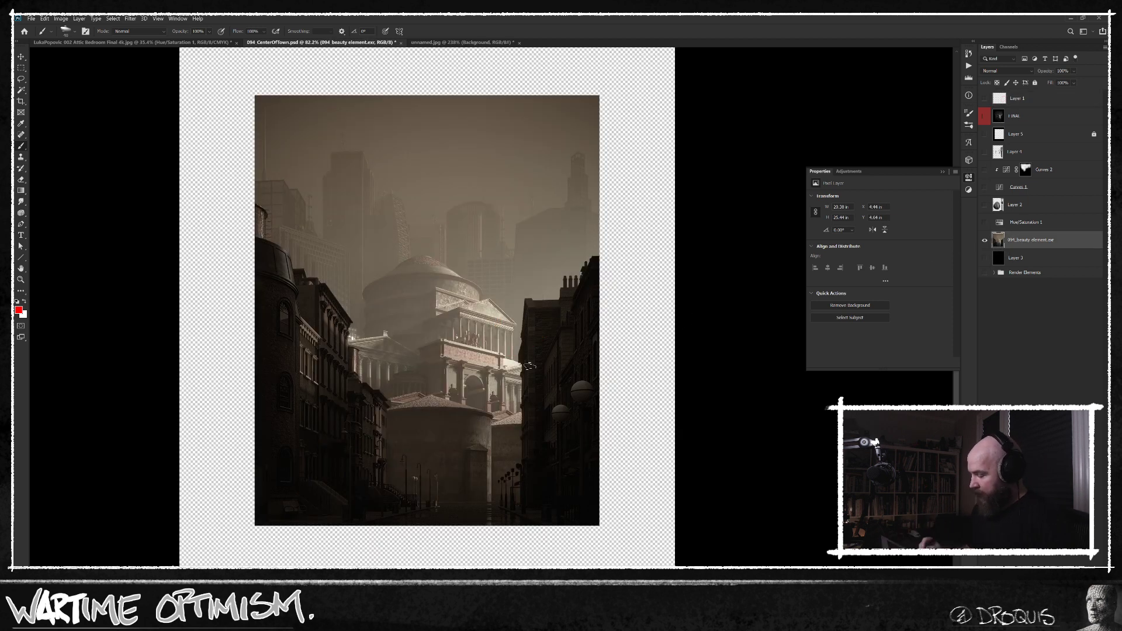
left_click(985, 241, "alt")
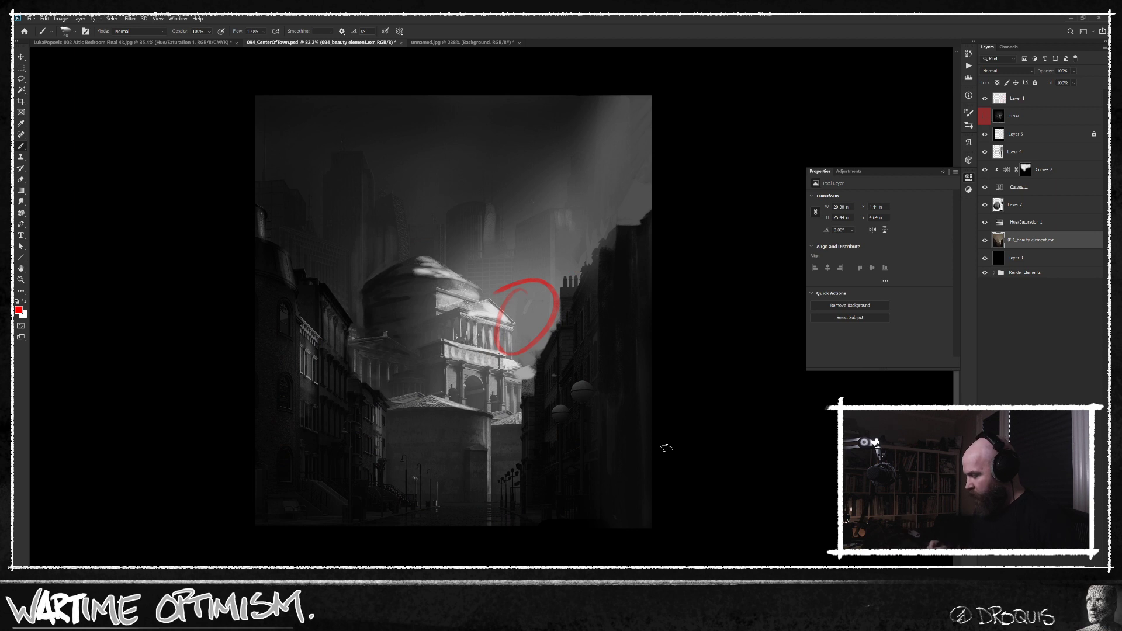
left_click(985, 98)
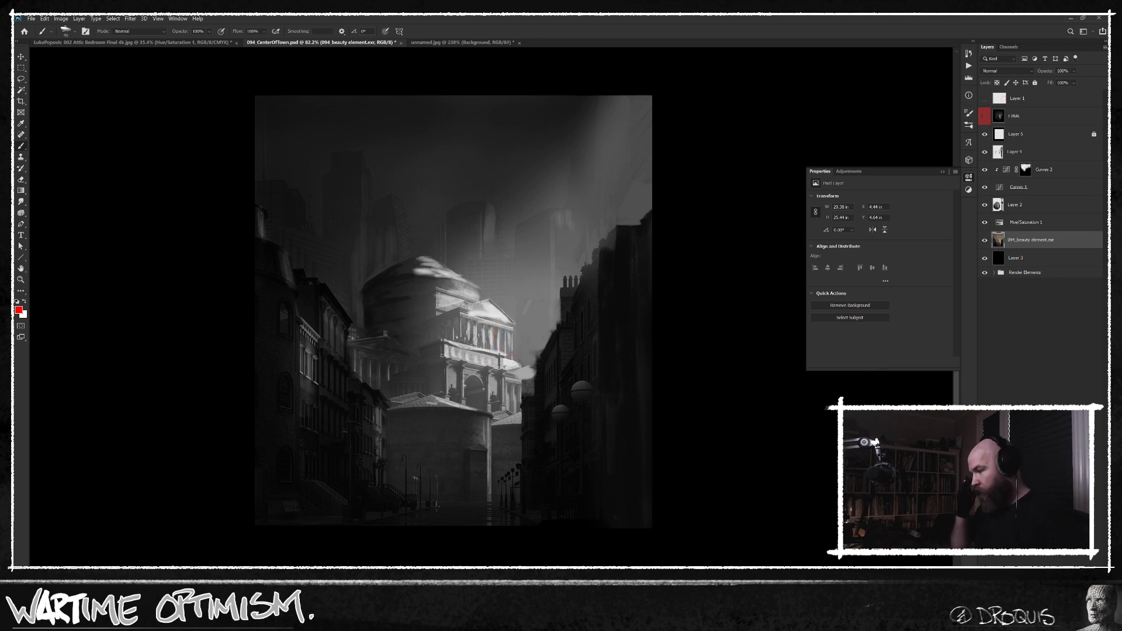
Recentre the scene in full-screen view, activate the Clone Stamp and compare the painting with the original picture.
key("f")
left_click_drag(622, 433, 538, 448)
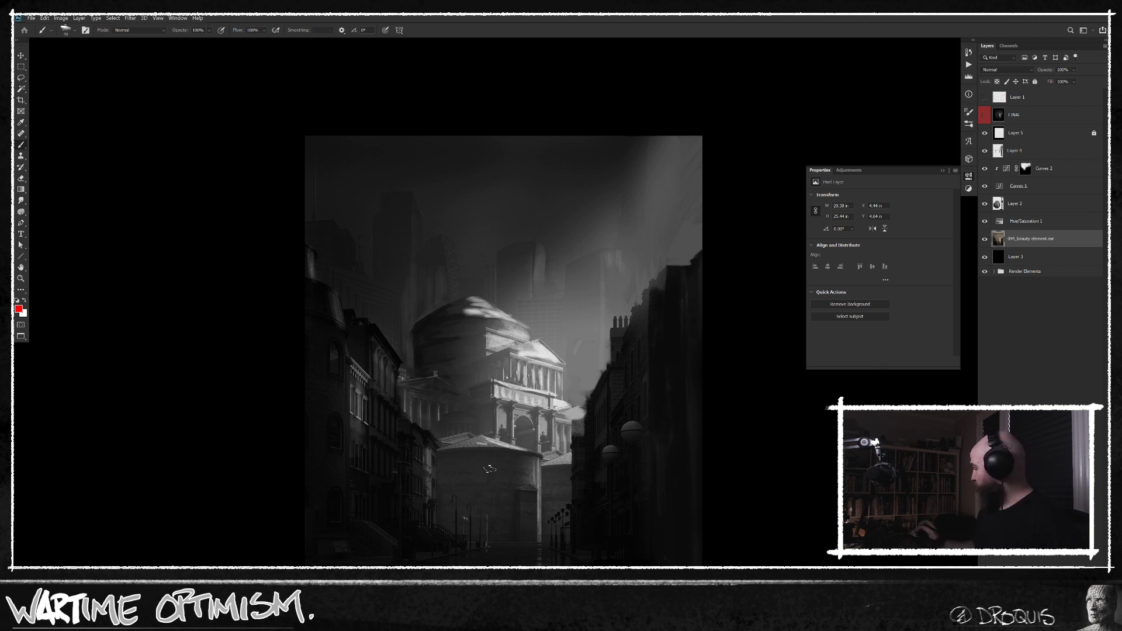
left_click_drag(666, 426, 612, 392)
key("s")
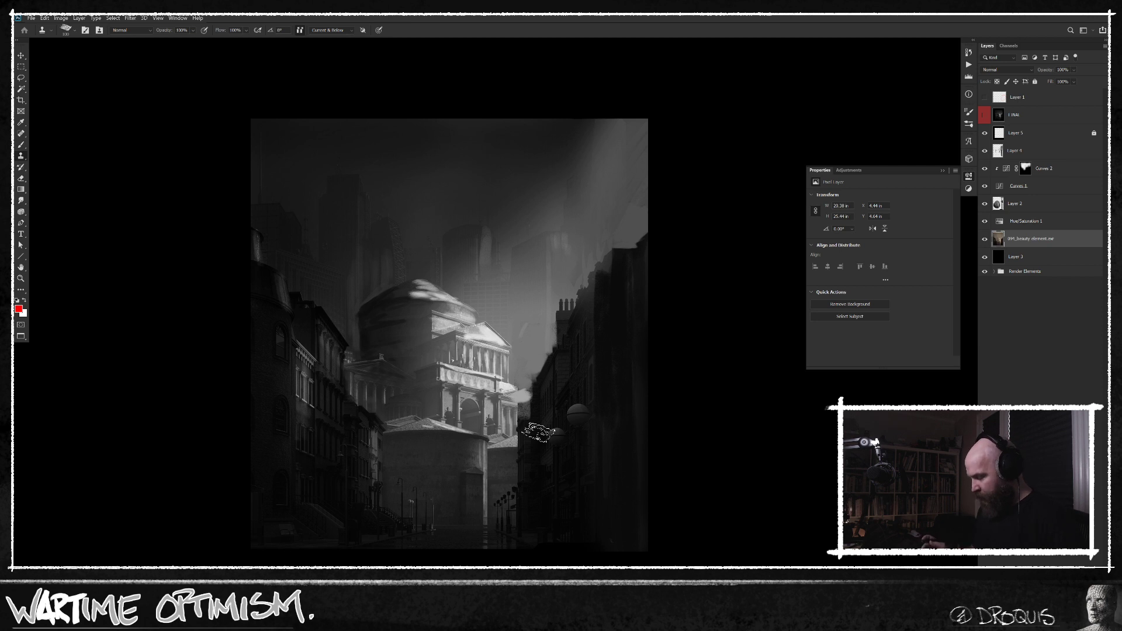
left_click(985, 114)
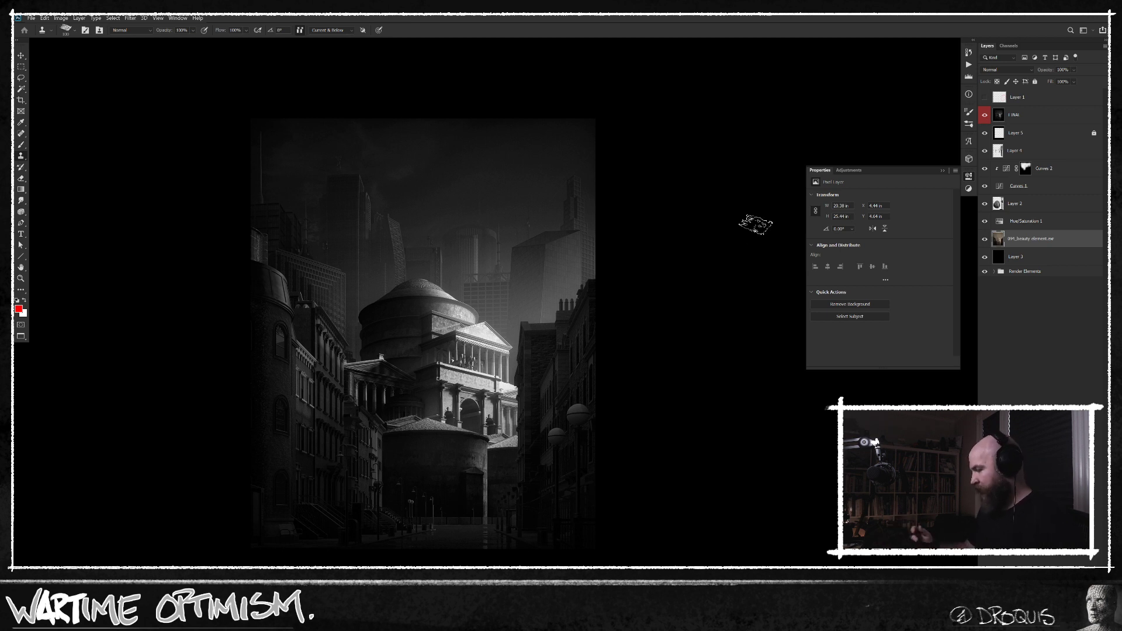
left_click(997, 116)
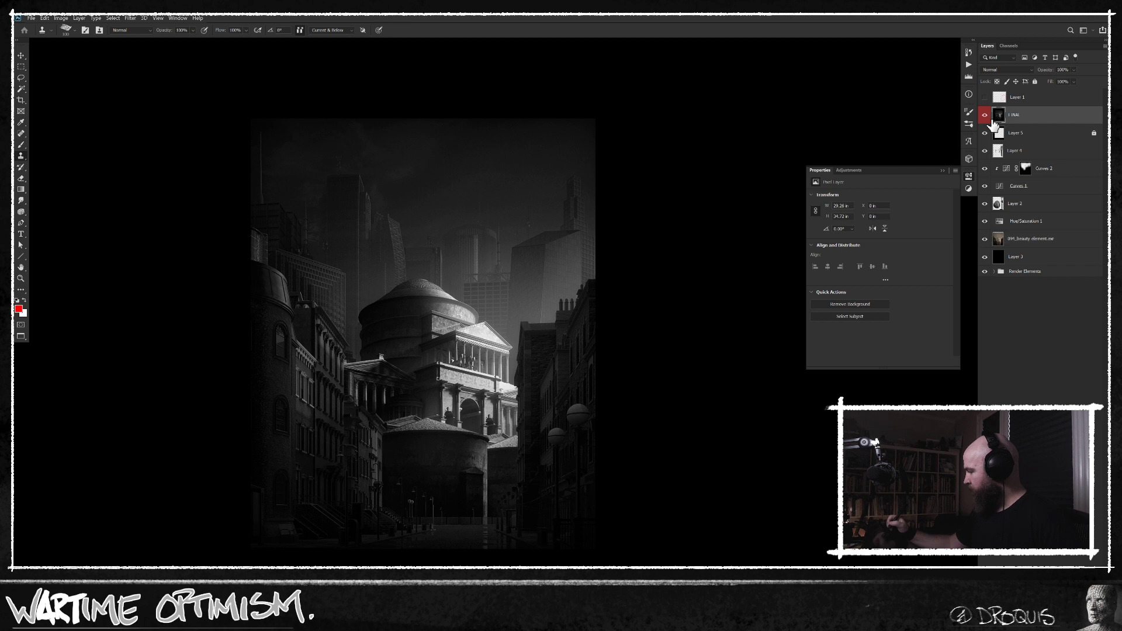
left_click(985, 116)
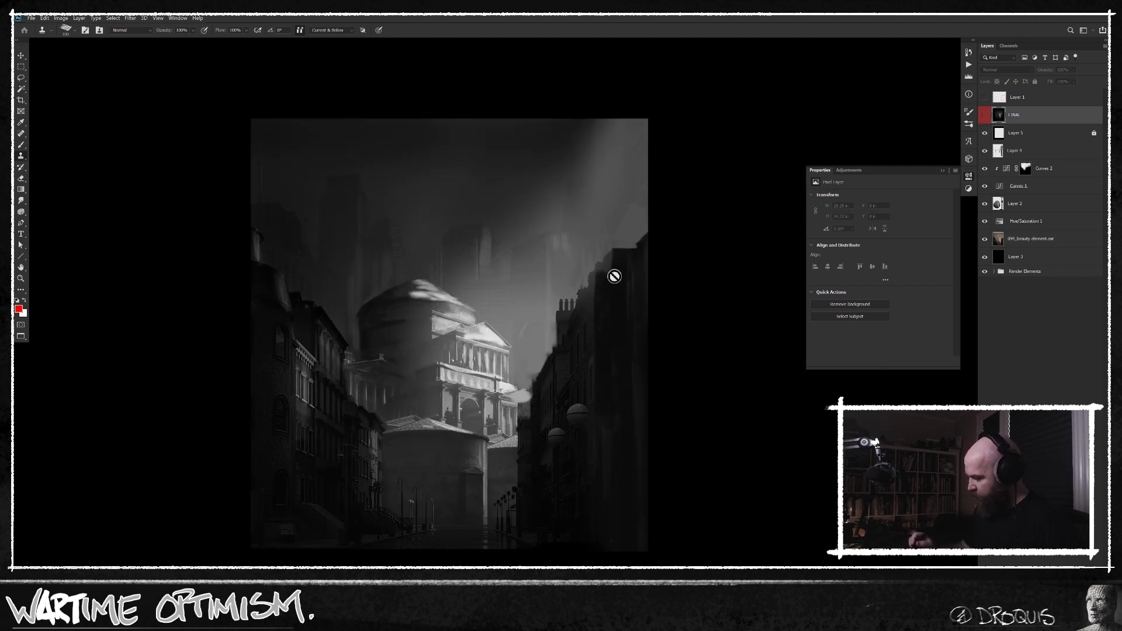
Select Layer 4 as the target and set the Clone Stamp source on the right-hand row's chimneys.
left_click(563, 299)
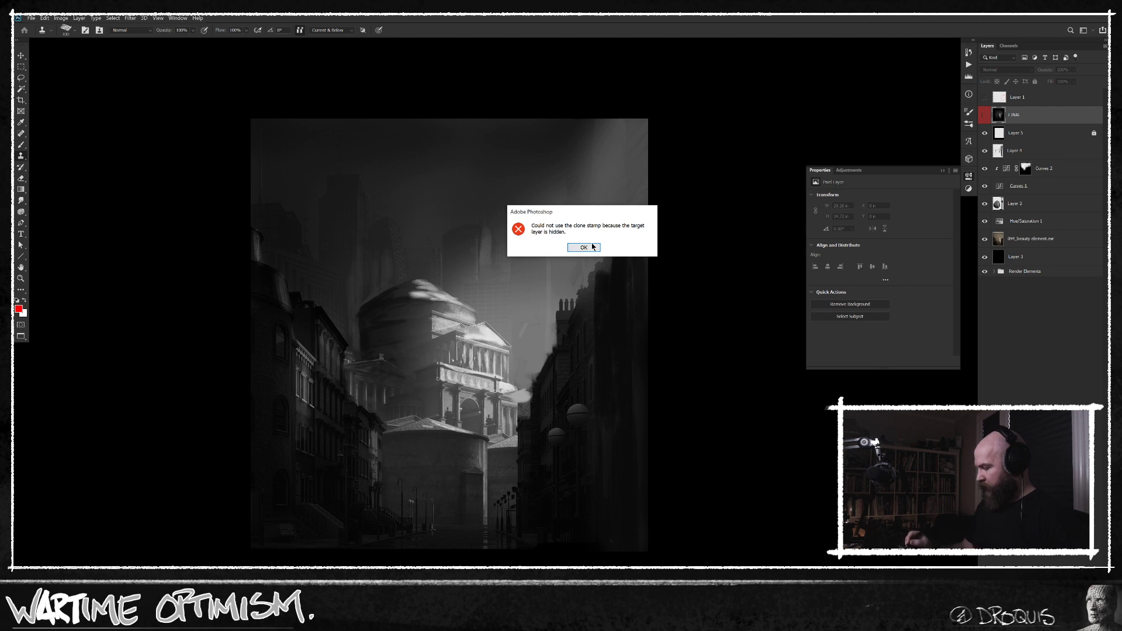
left_click(584, 248)
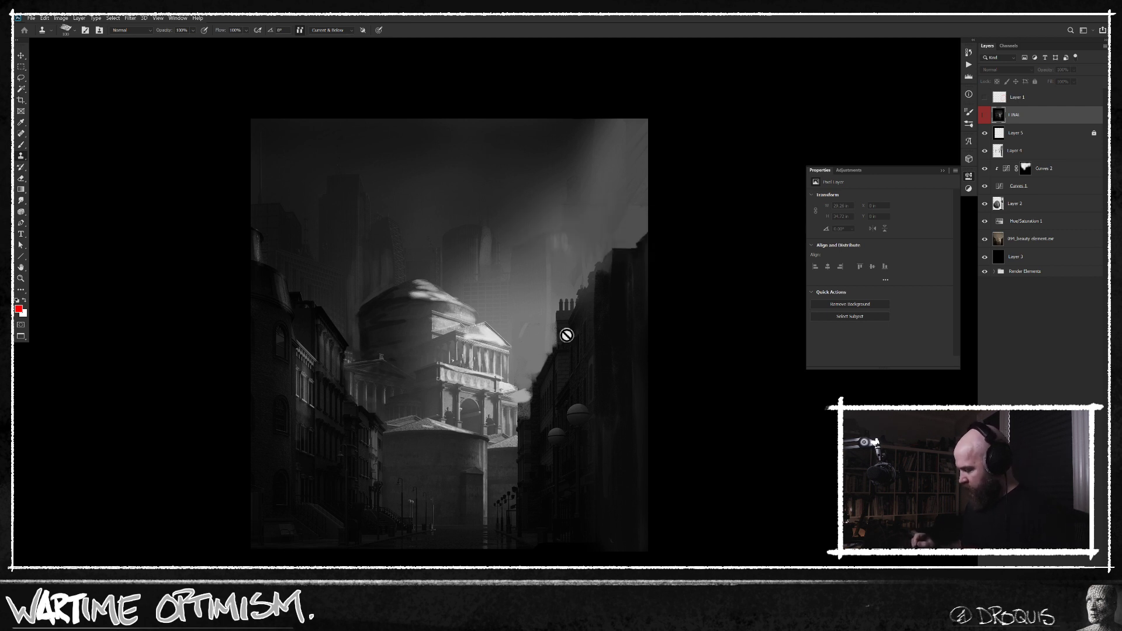
left_click(1035, 150)
left_click(568, 317, "alt")
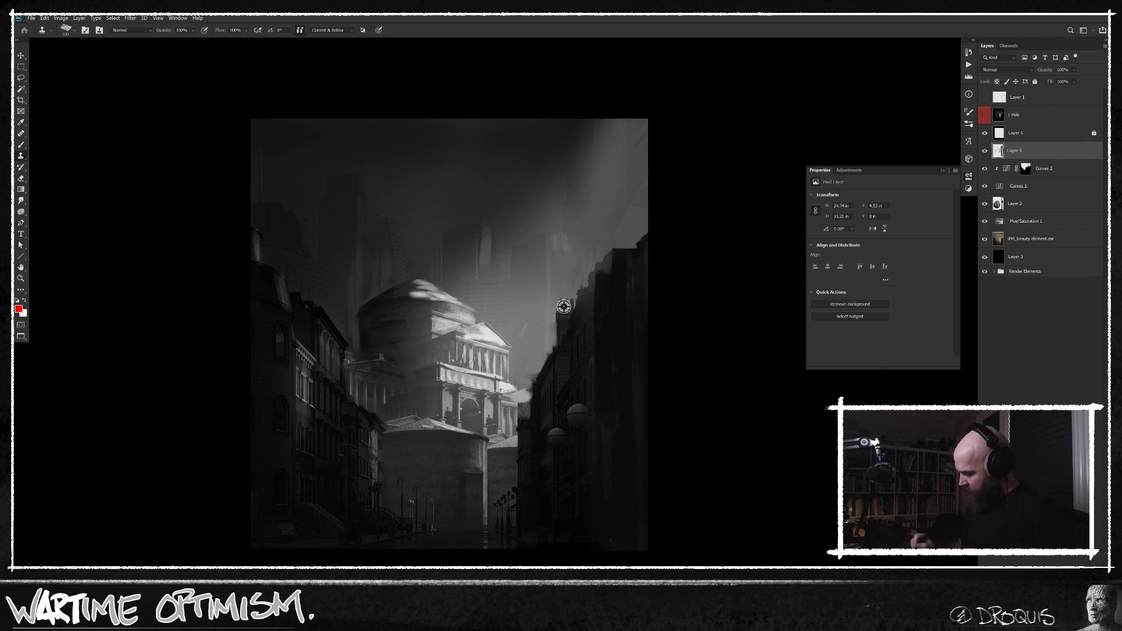
left_click(566, 317, "alt")
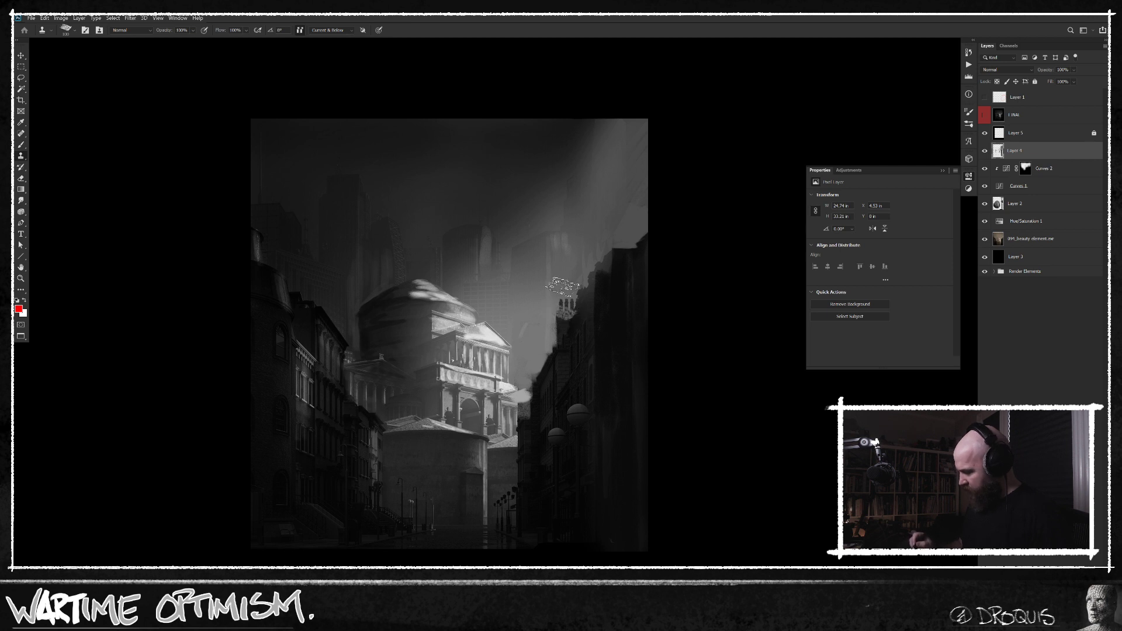
Choose a softer, streaky brush preset for the Clone Stamp and reduce its size at the chimneys.
right_click(559, 290)
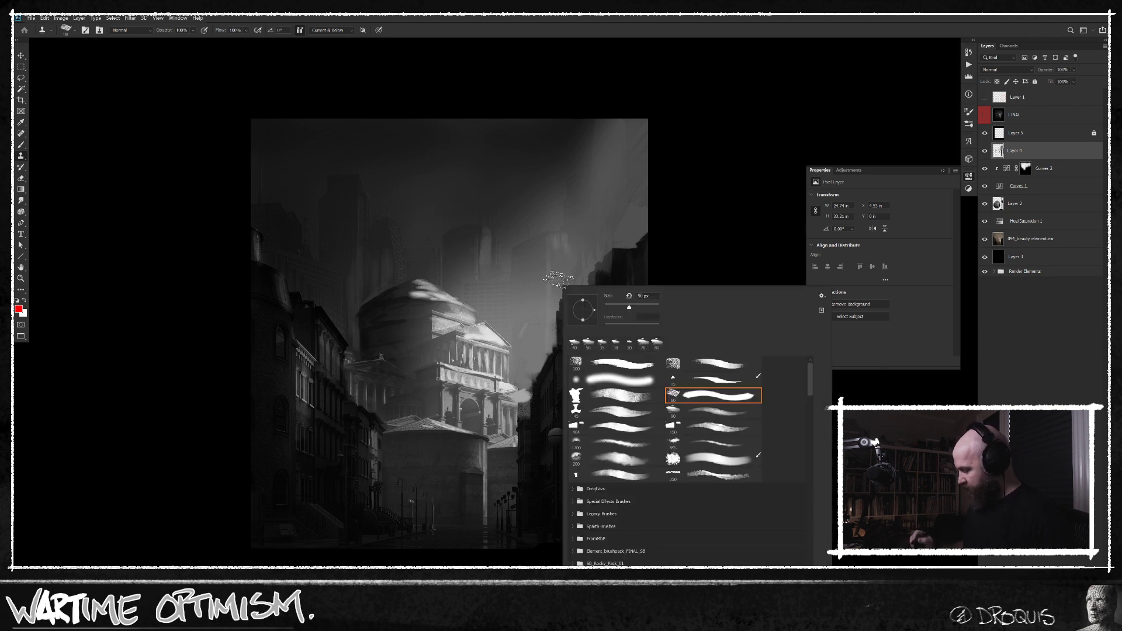
double_click(713, 415)
left_click(562, 292, "alt")
key("[")
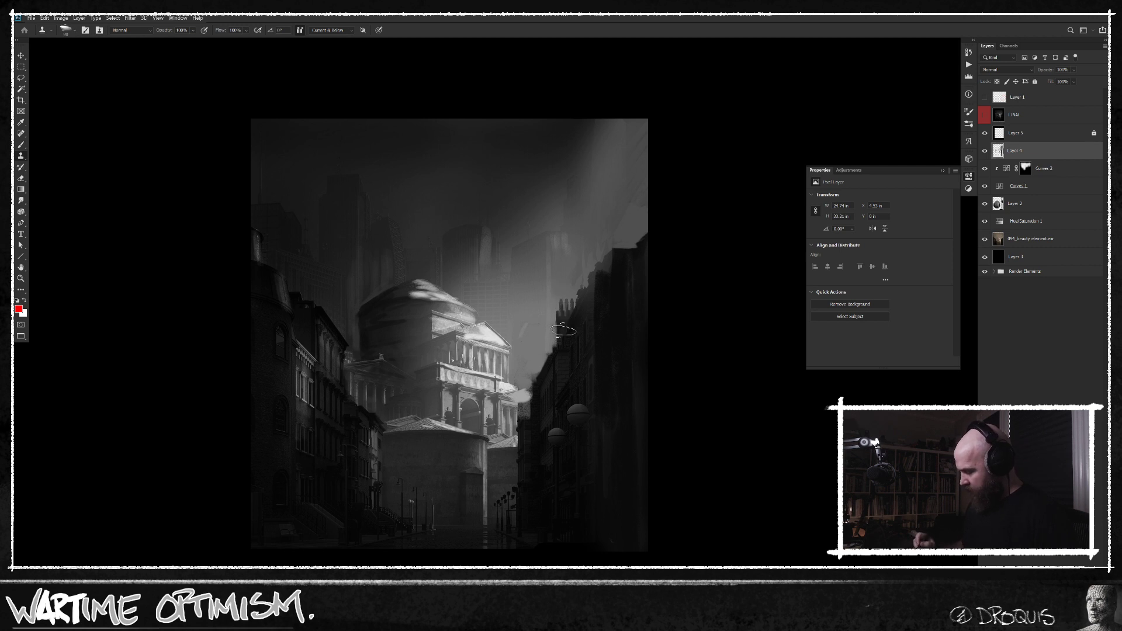
Pick a streaky Brush preset and paint small dark chimneys along the rooflines of the right-hand and left-hand building rows on Layer 4.
key("b")
right_click(556, 280)
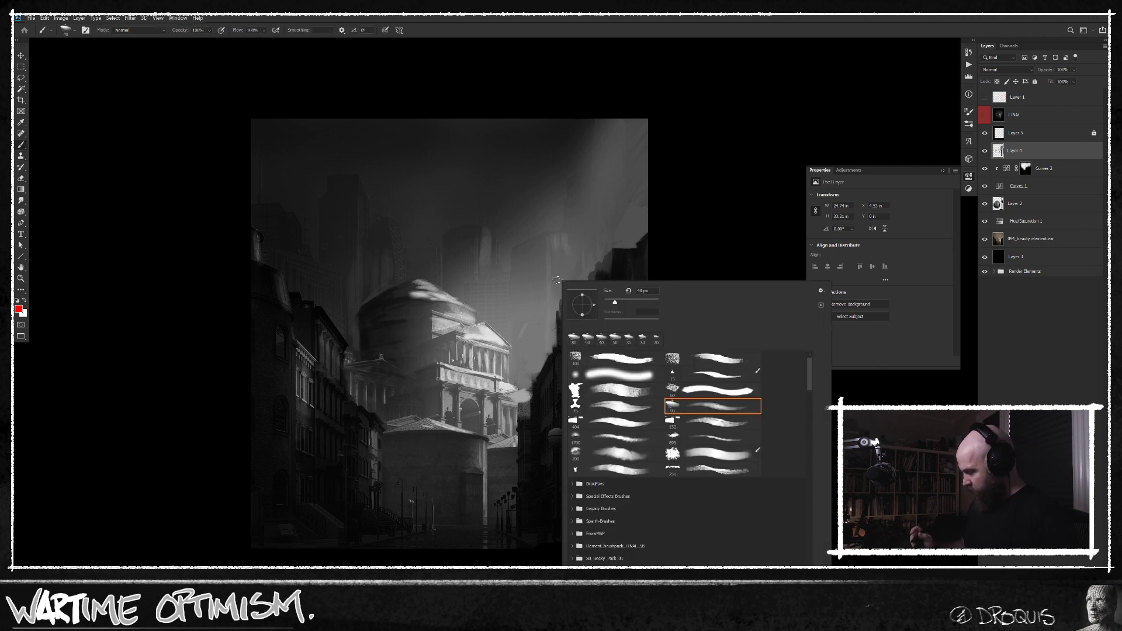
double_click(717, 409)
left_click(570, 317, "alt")
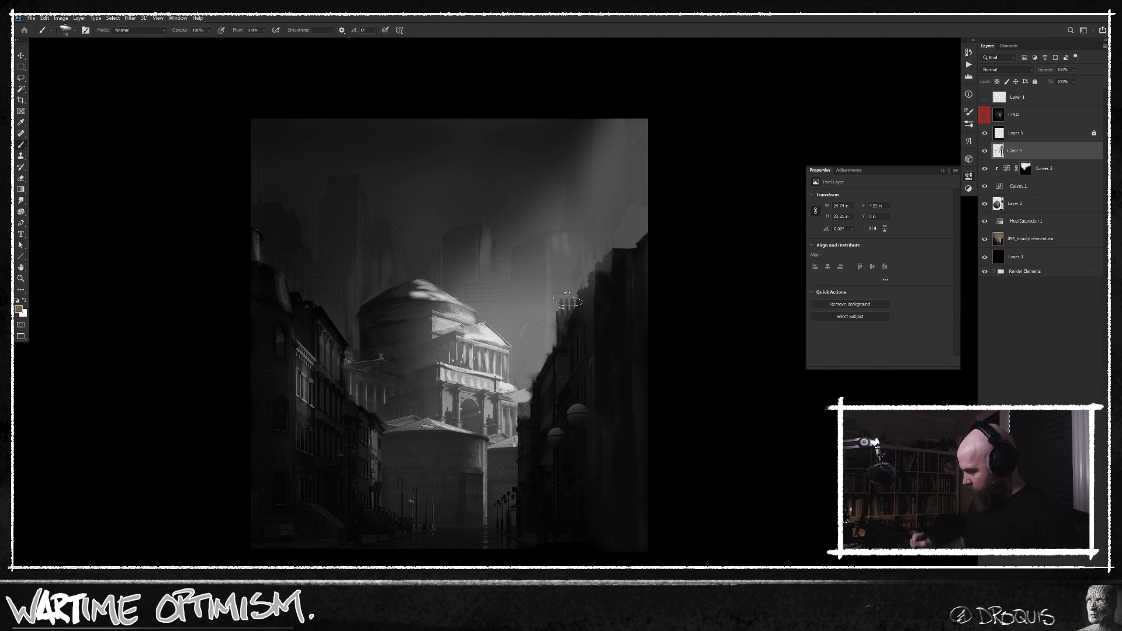
left_click(628, 252, "alt")
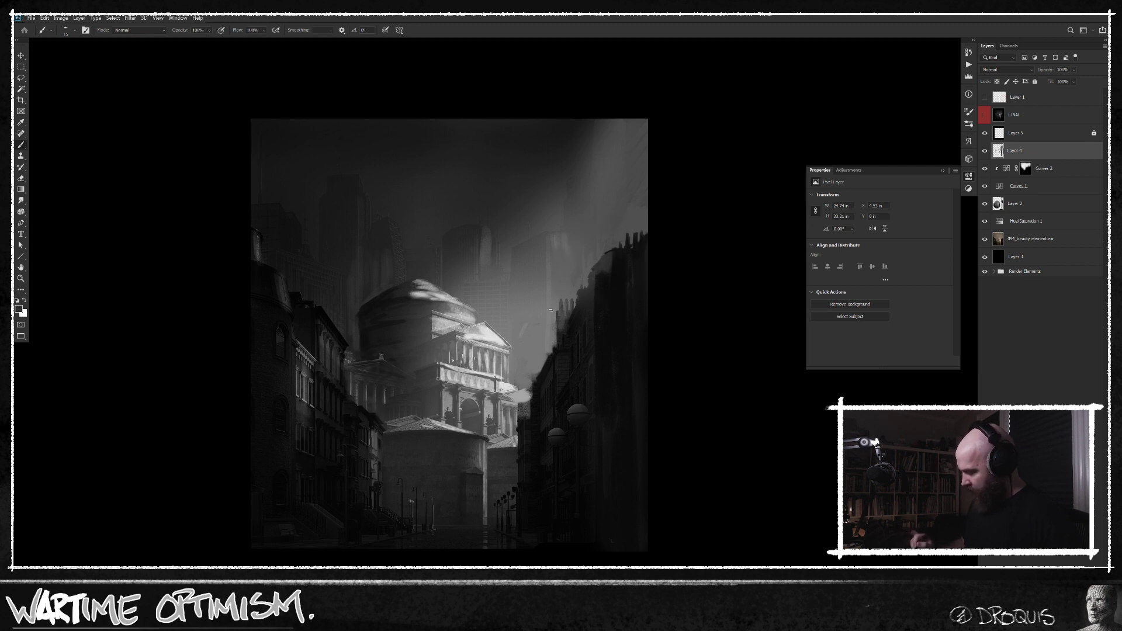
left_click(294, 294, "alt")
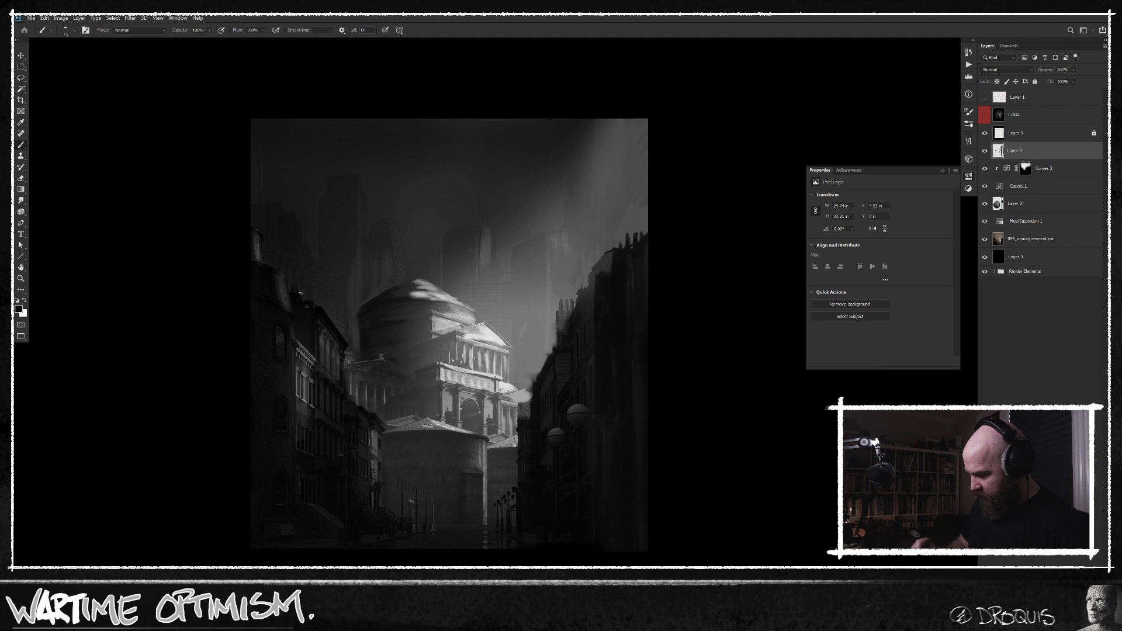
left_click(332, 320, "alt")
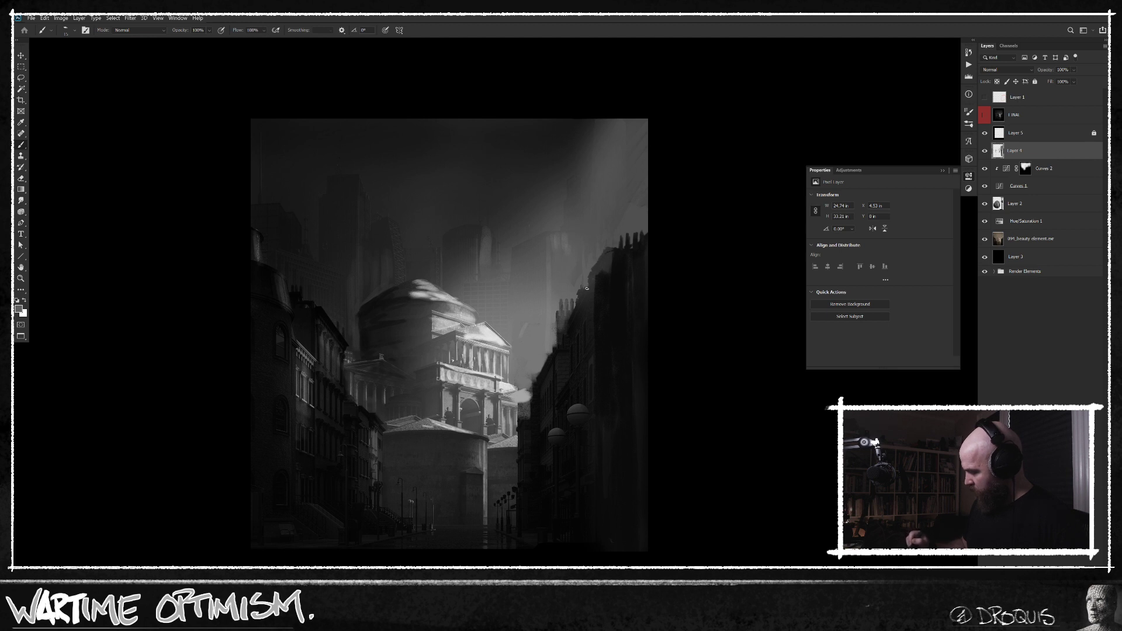
Sample nearby greys and paint the lit building edge in the gap between the temple and the right-hand row.
left_click(526, 409, "alt")
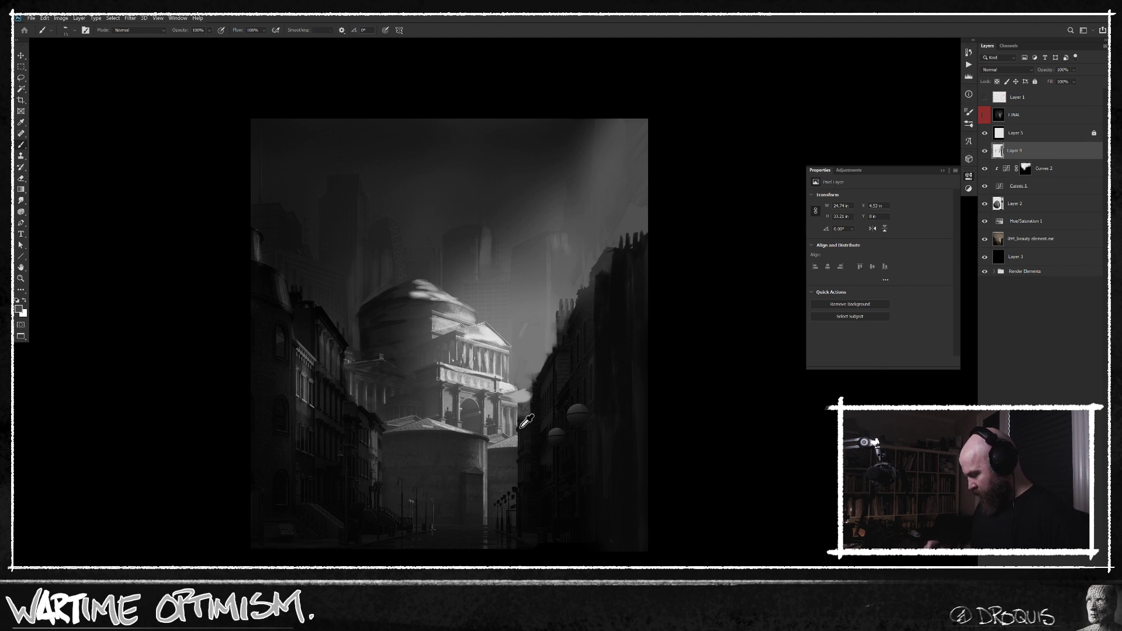
left_click(526, 416, "alt")
left_click(522, 420, "alt")
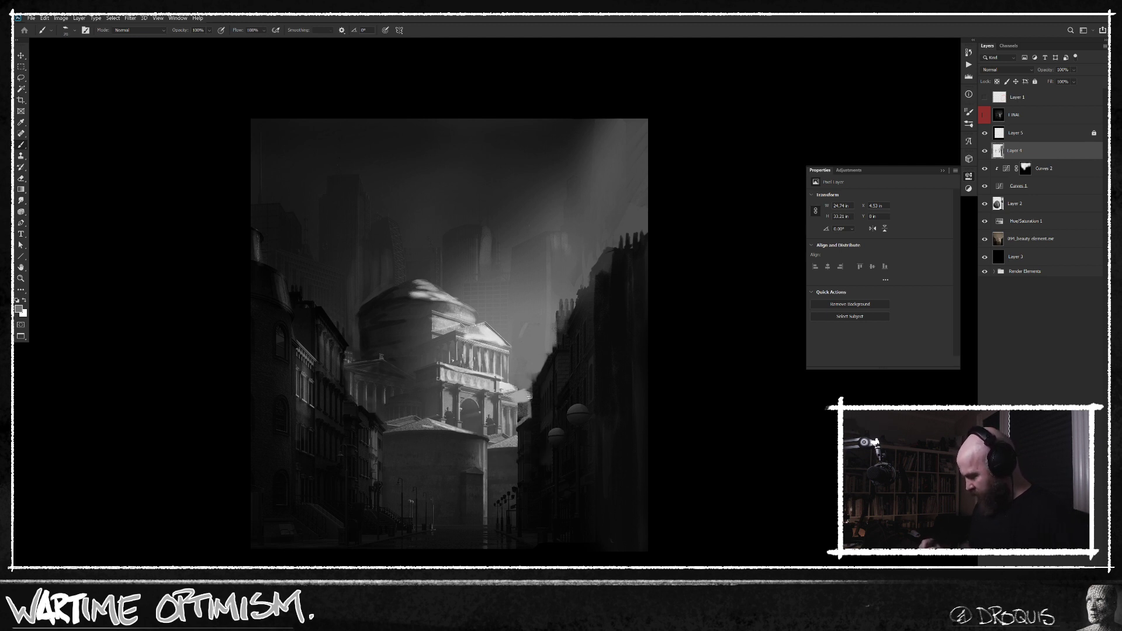
left_click_drag(523, 416, 524, 410)
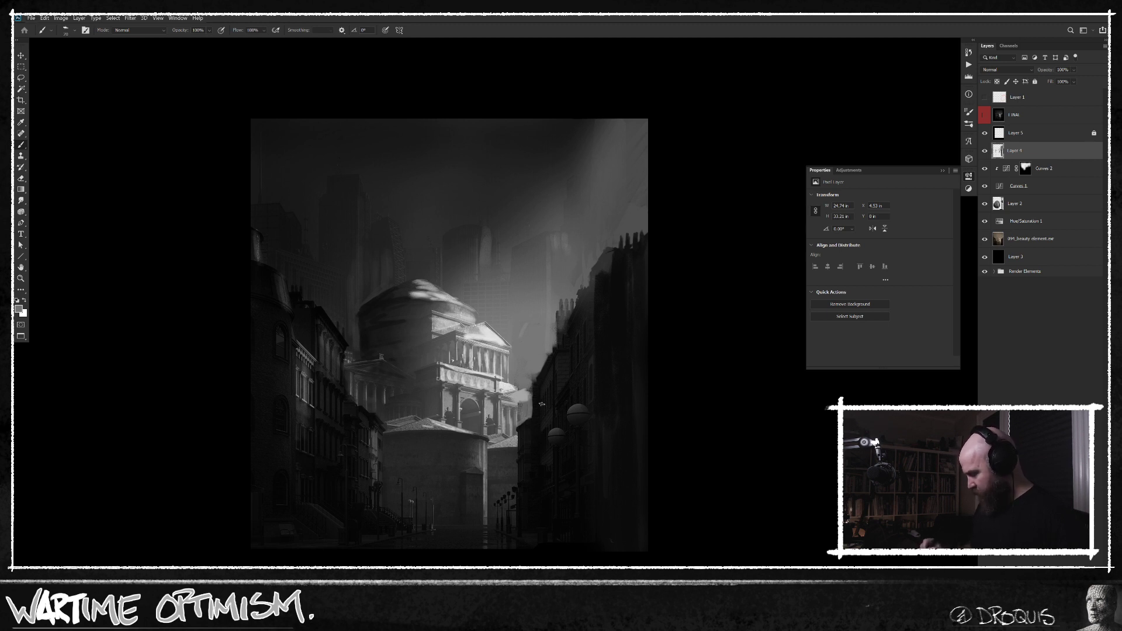
left_click(544, 372, "alt")
left_click(543, 356, "alt")
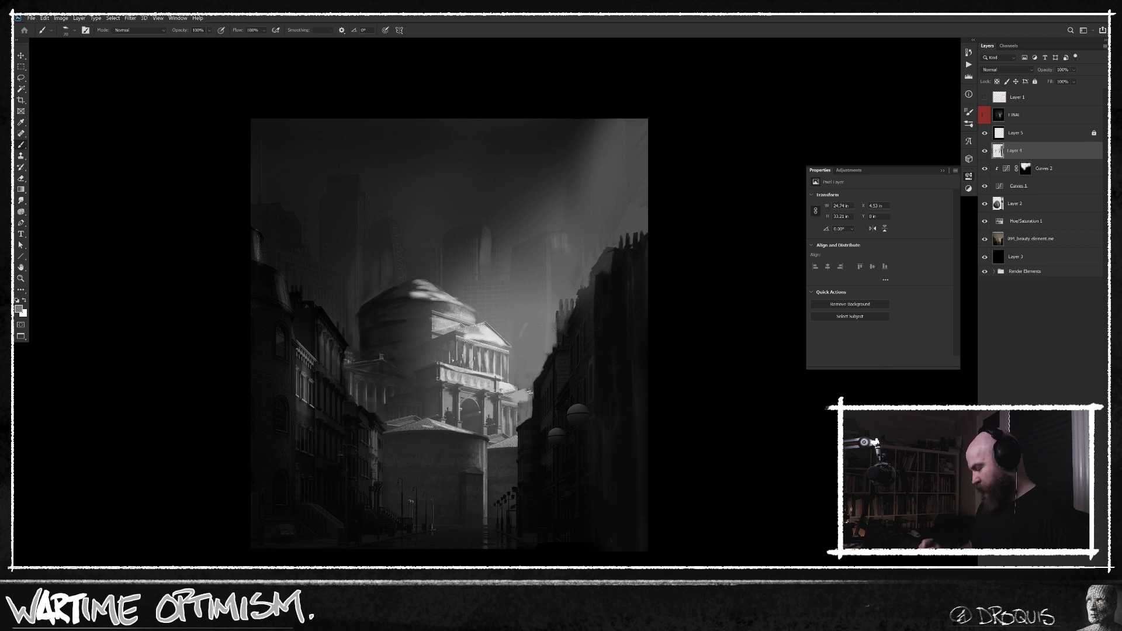
left_click(526, 395, "alt")
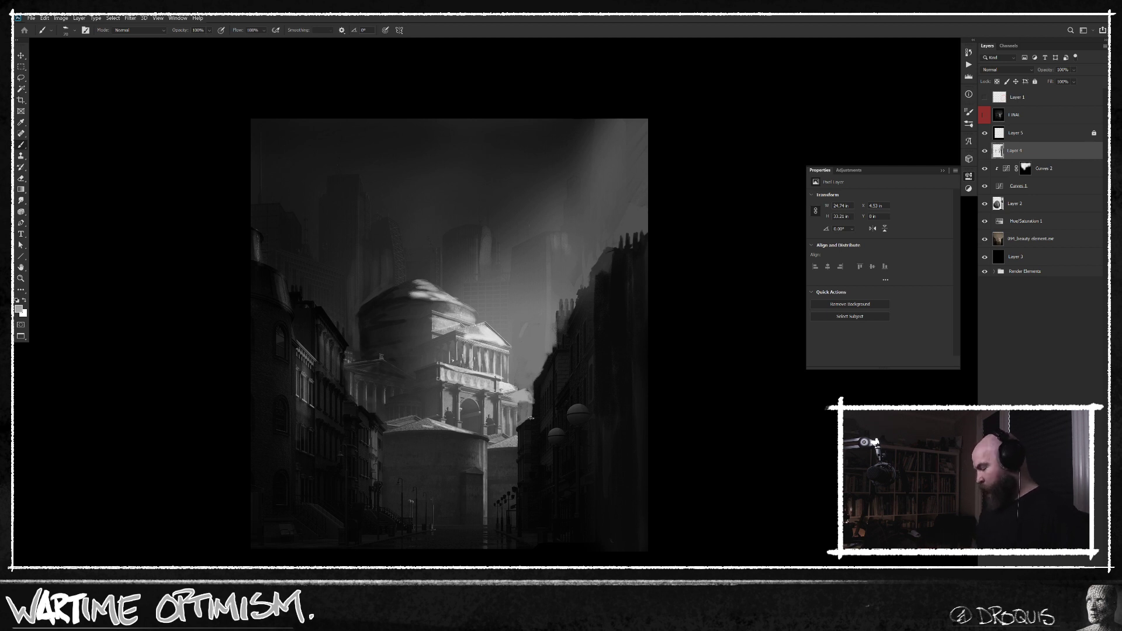
Leave full-screen view and compare the repainted scene with the original picture by repeatedly showing and hiding the red-tagged layer.
key("f")
key("f")
left_click_drag(703, 439, 640, 411)
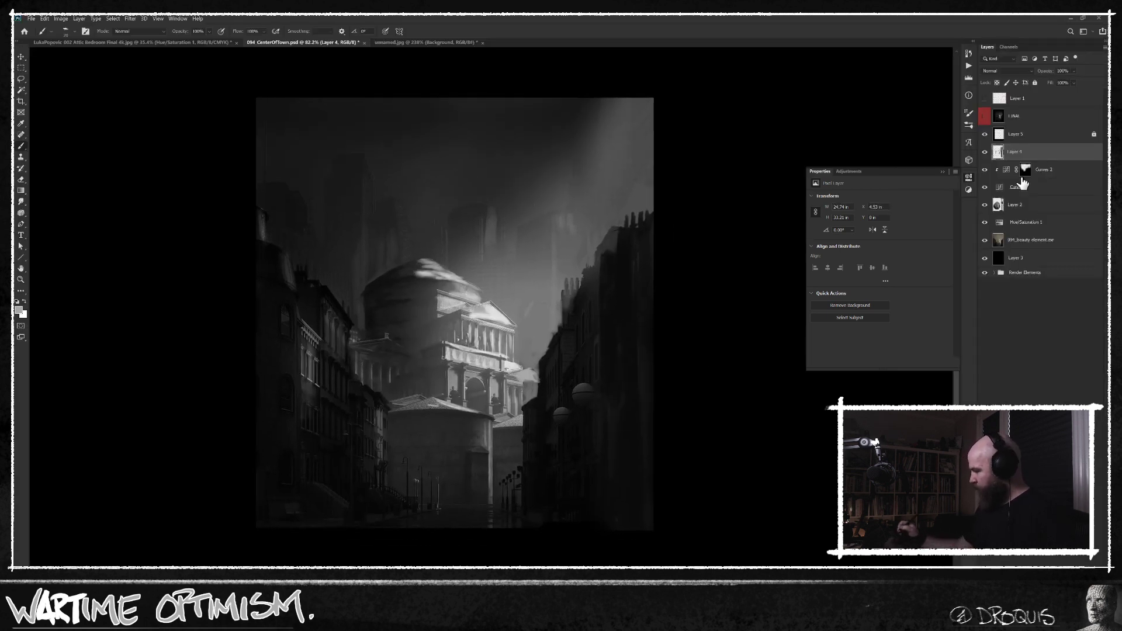
left_click(985, 116)
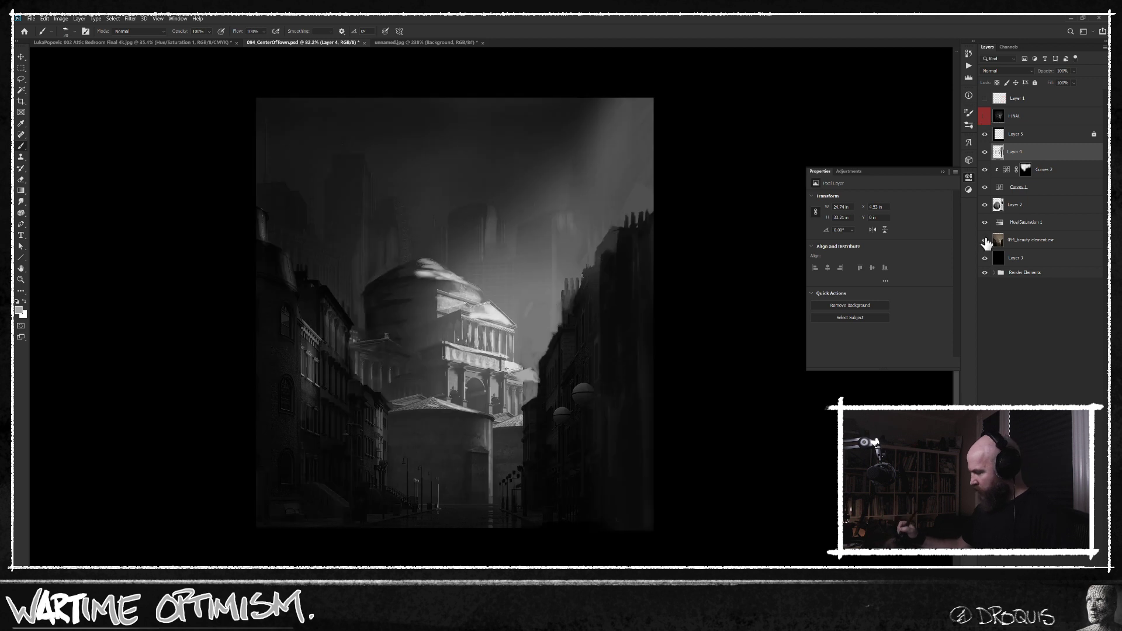
left_click(985, 240, "alt")
left_click(985, 240, "alt")
left_click(985, 116)
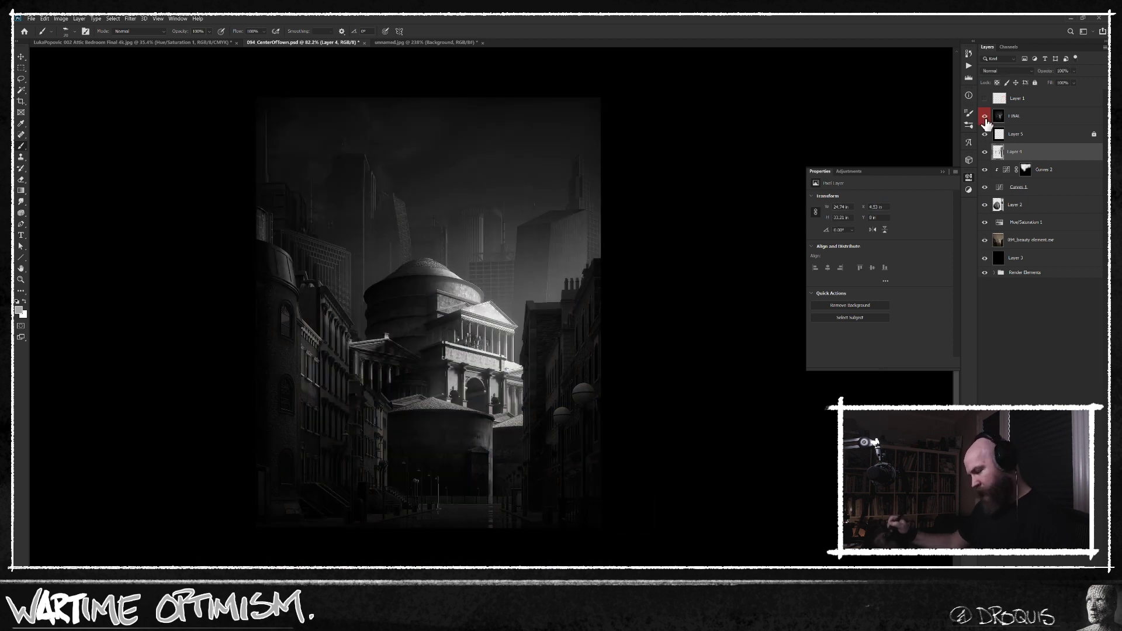
left_click(986, 118)
left_click(985, 118)
left_click(985, 118)
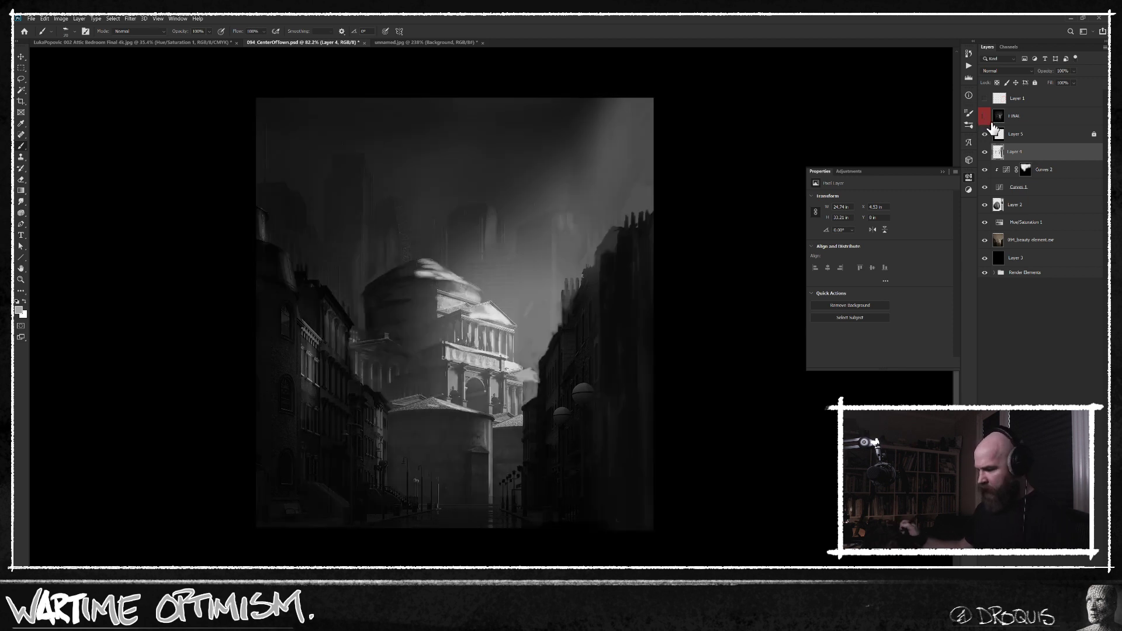
left_click(984, 117)
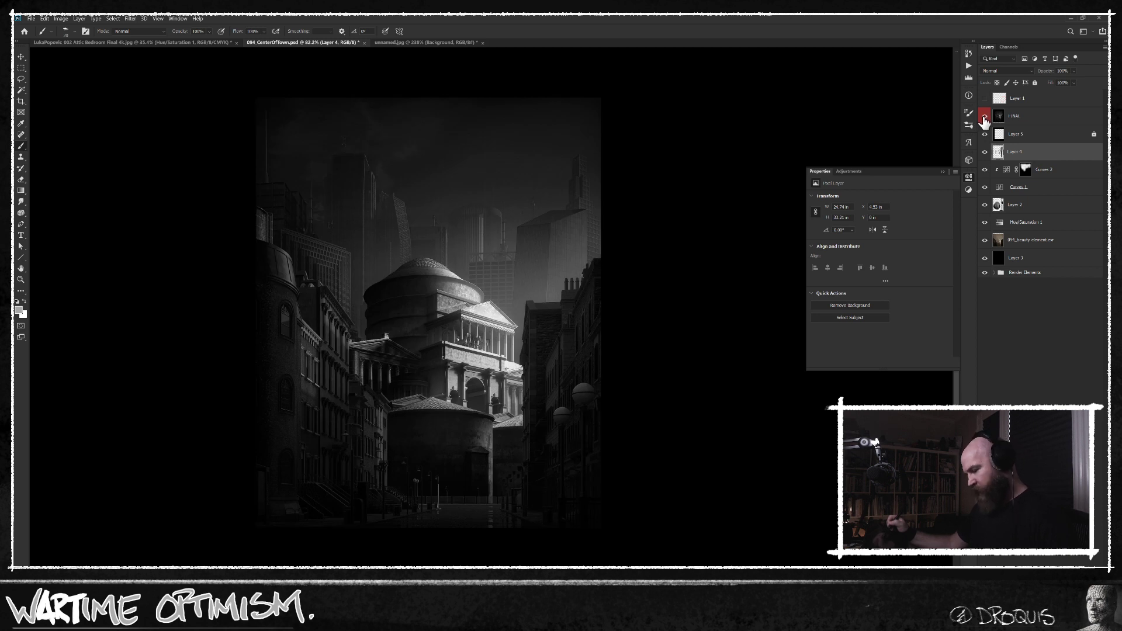
left_click(985, 119)
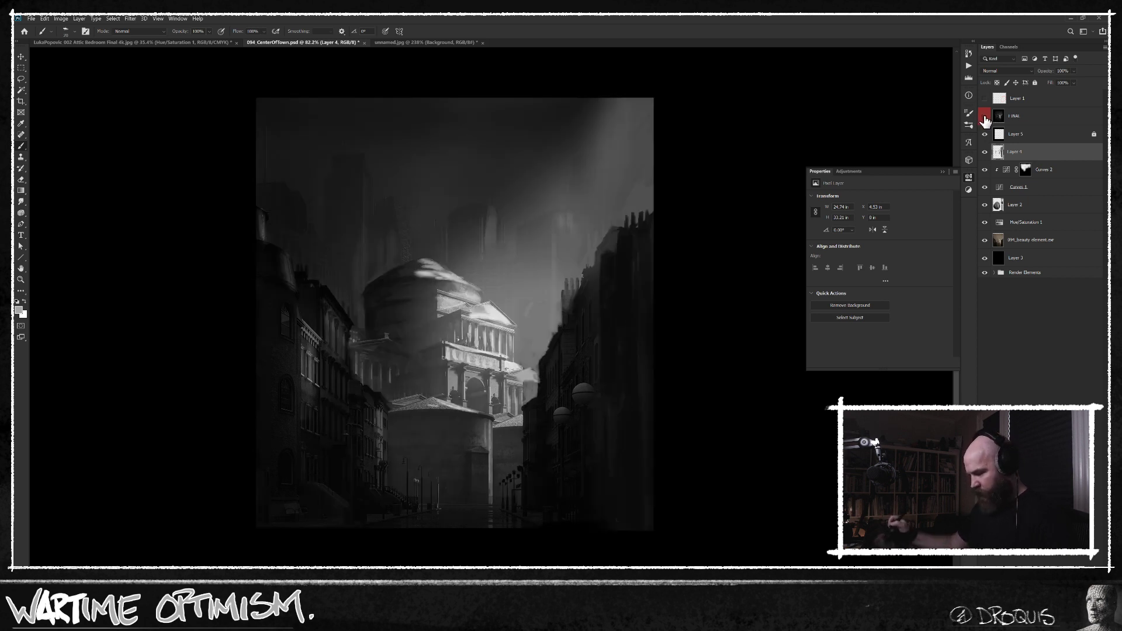